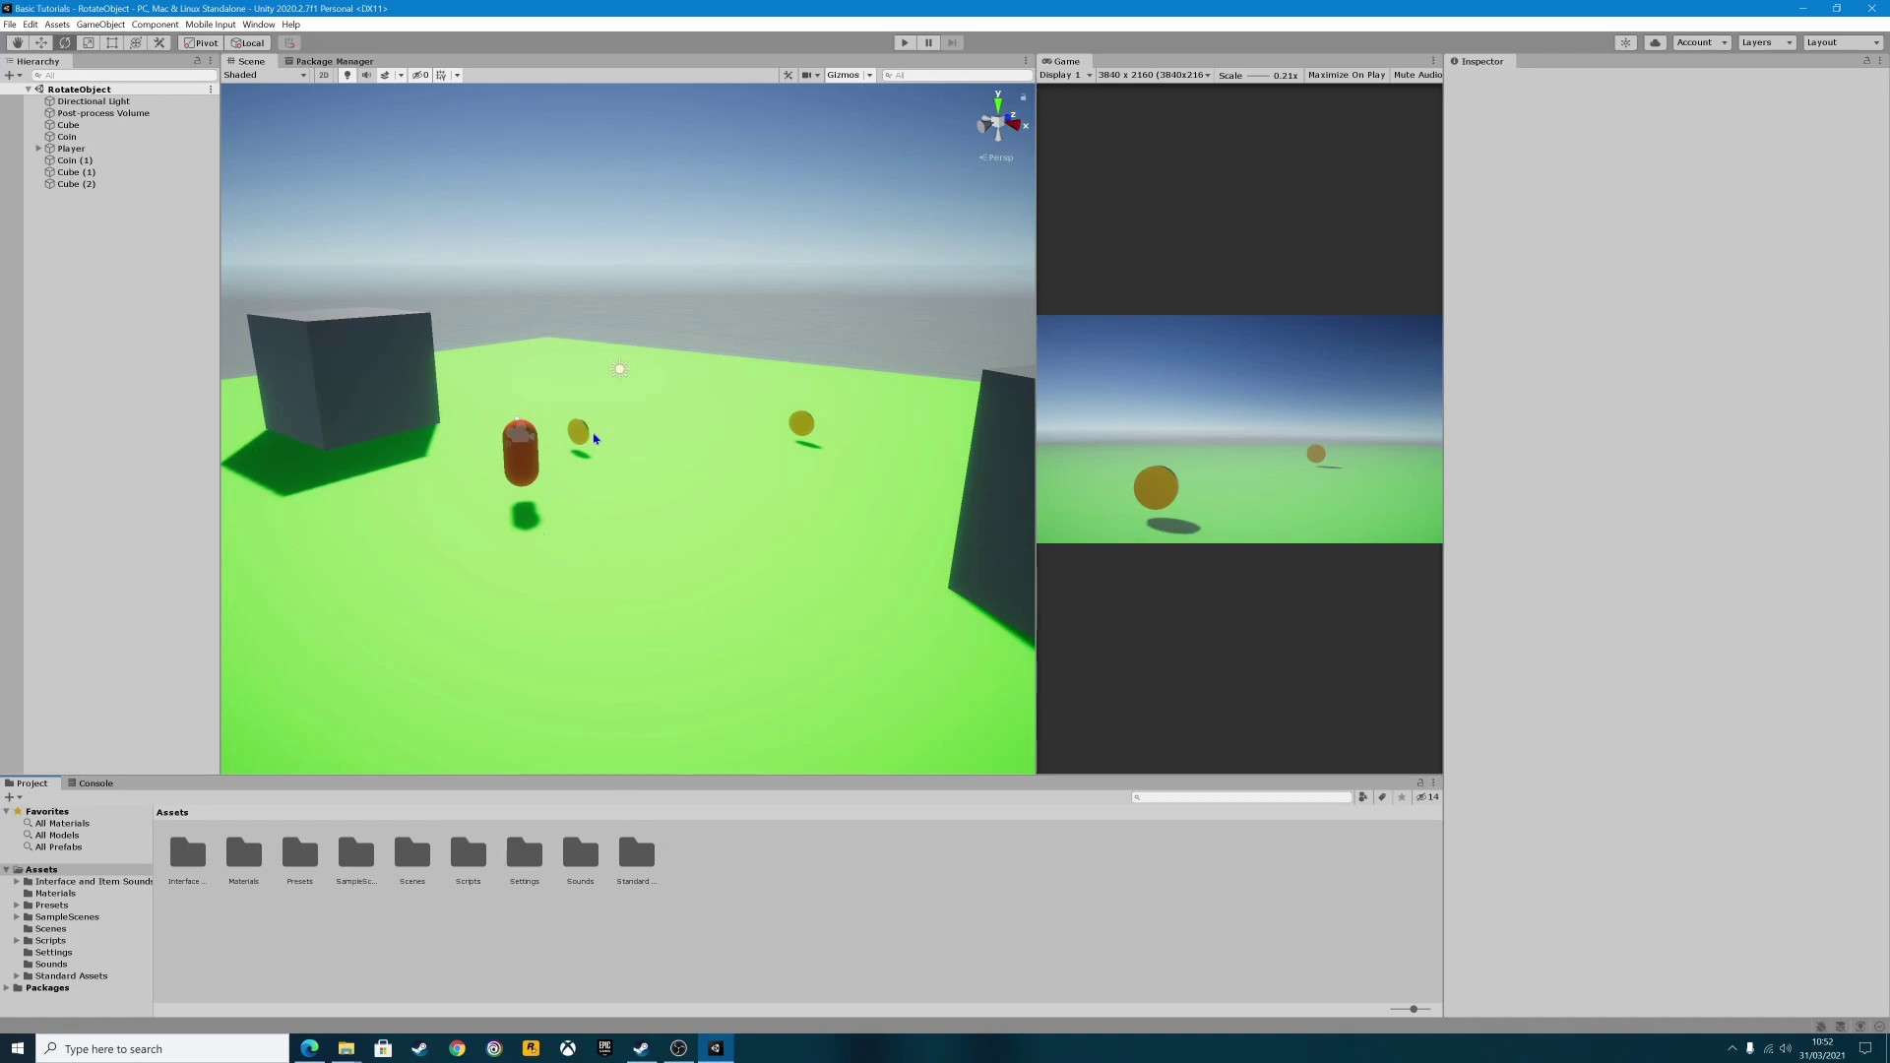
Inspect Coin (1), then orbit the view and inspect Cube (1) and Cube (2).
{"action": "left_click", "coordinate": [795, 430]}
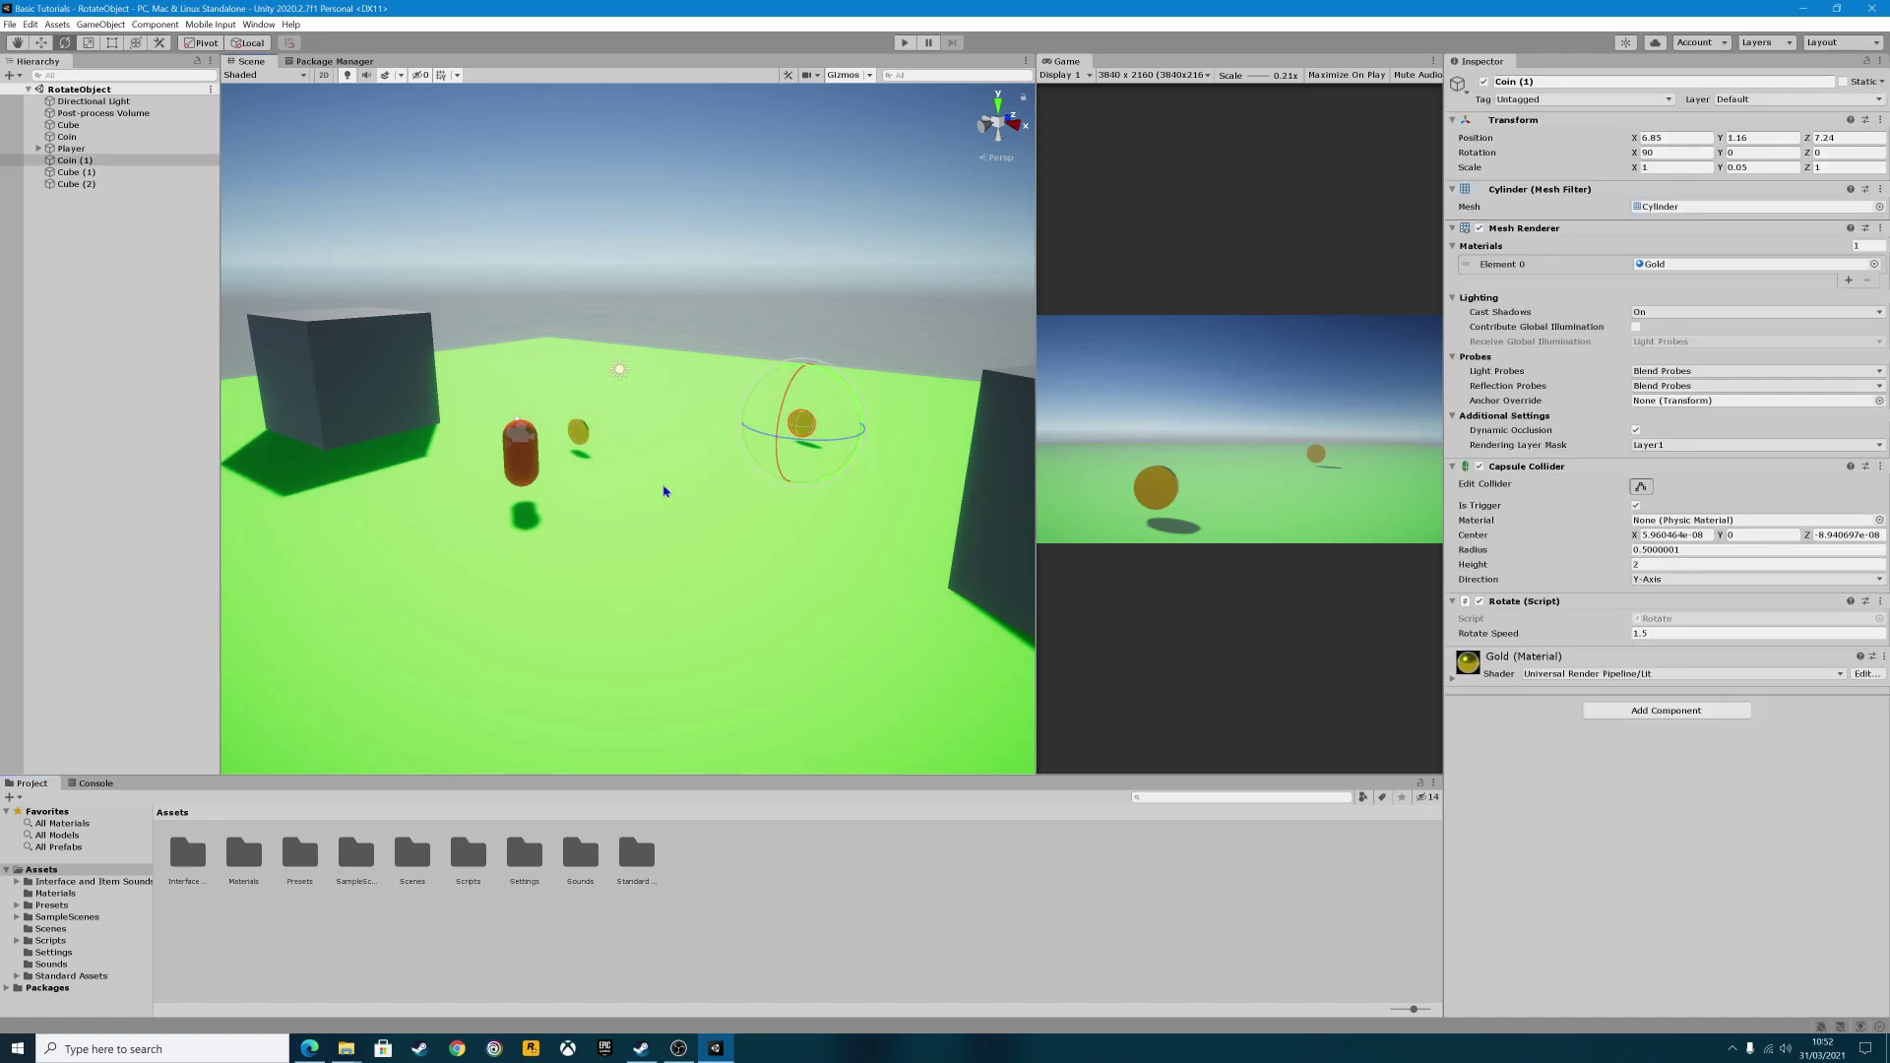
{"action": "mouse_move", "coordinate": [560, 469]}
{"action": "left_mouse_down", "text": "alt"}
{"action": "mouse_move", "coordinate": [575, 455]}
{"action": "mouse_move", "coordinate": [582, 498]}
{"action": "left_mouse_up", "text": "alt"}
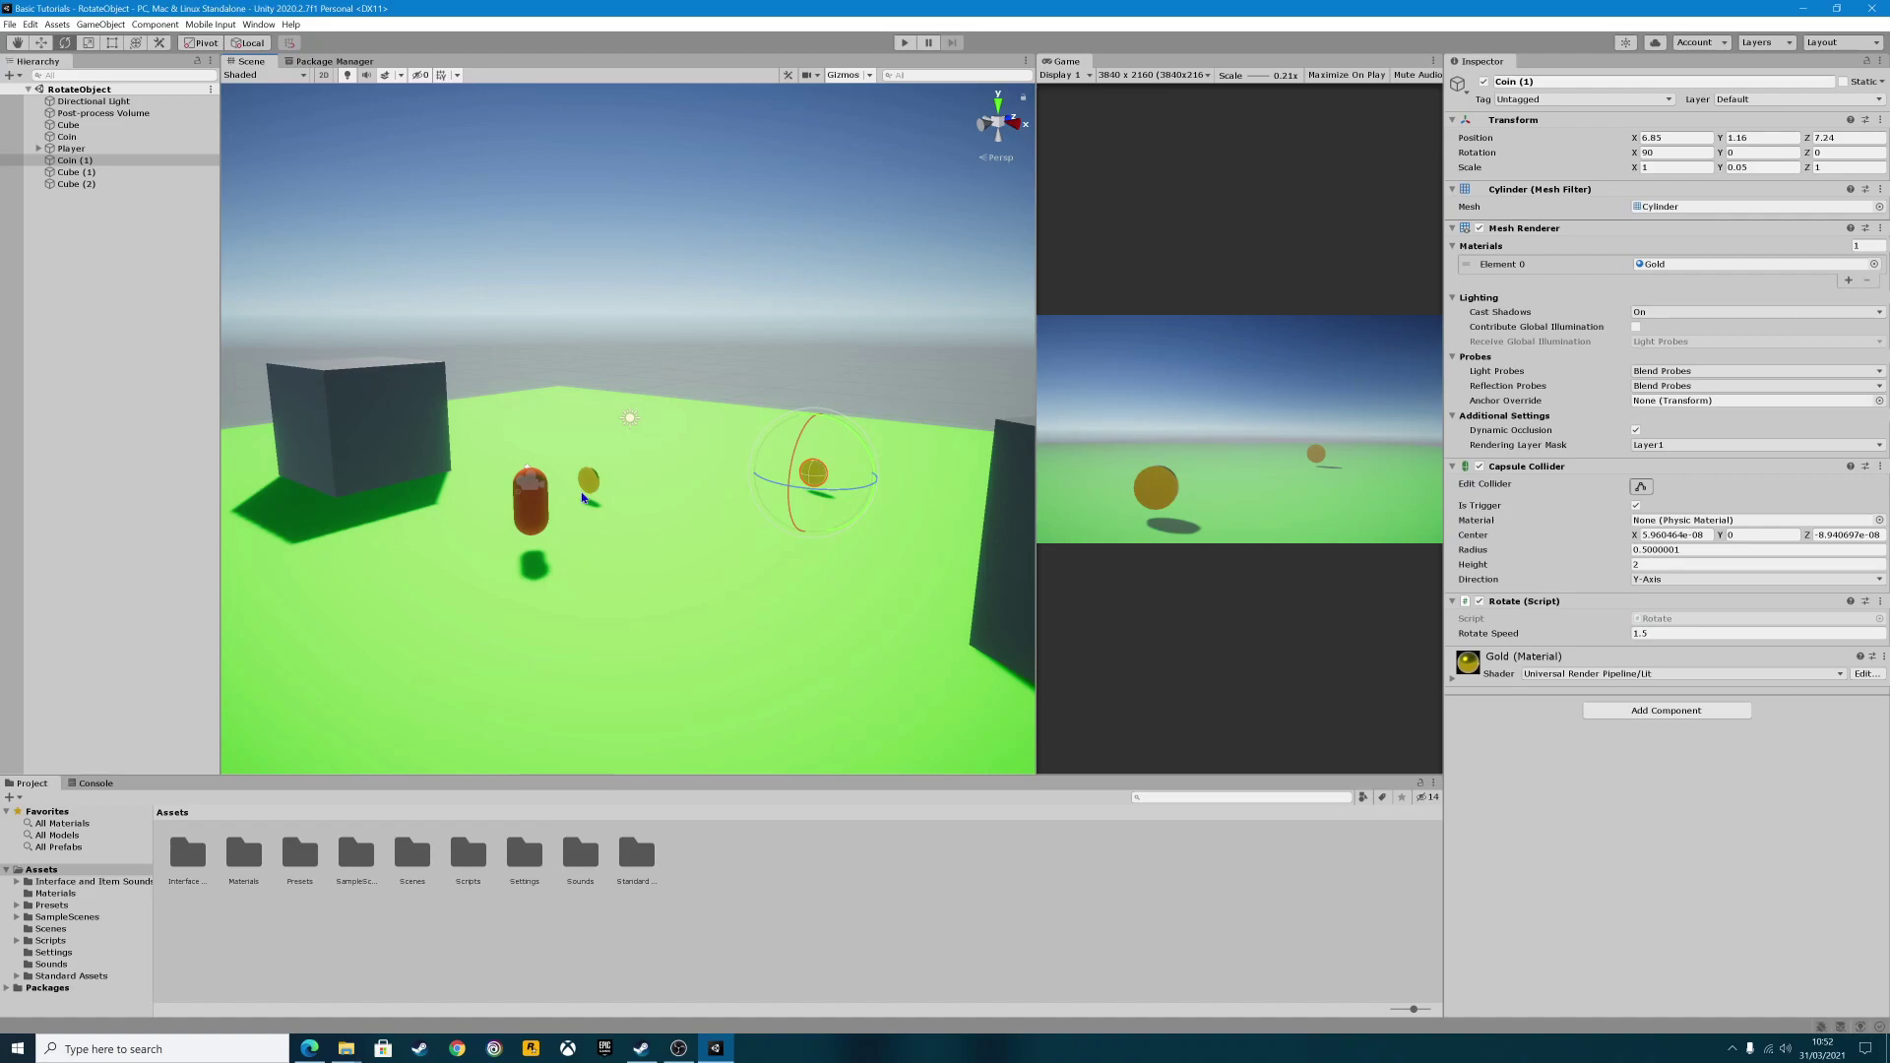
{"action": "right_click_drag", "start_coordinate": [473, 418], "coordinate": [633, 452]}
{"action": "left_click", "coordinate": [470, 437]}
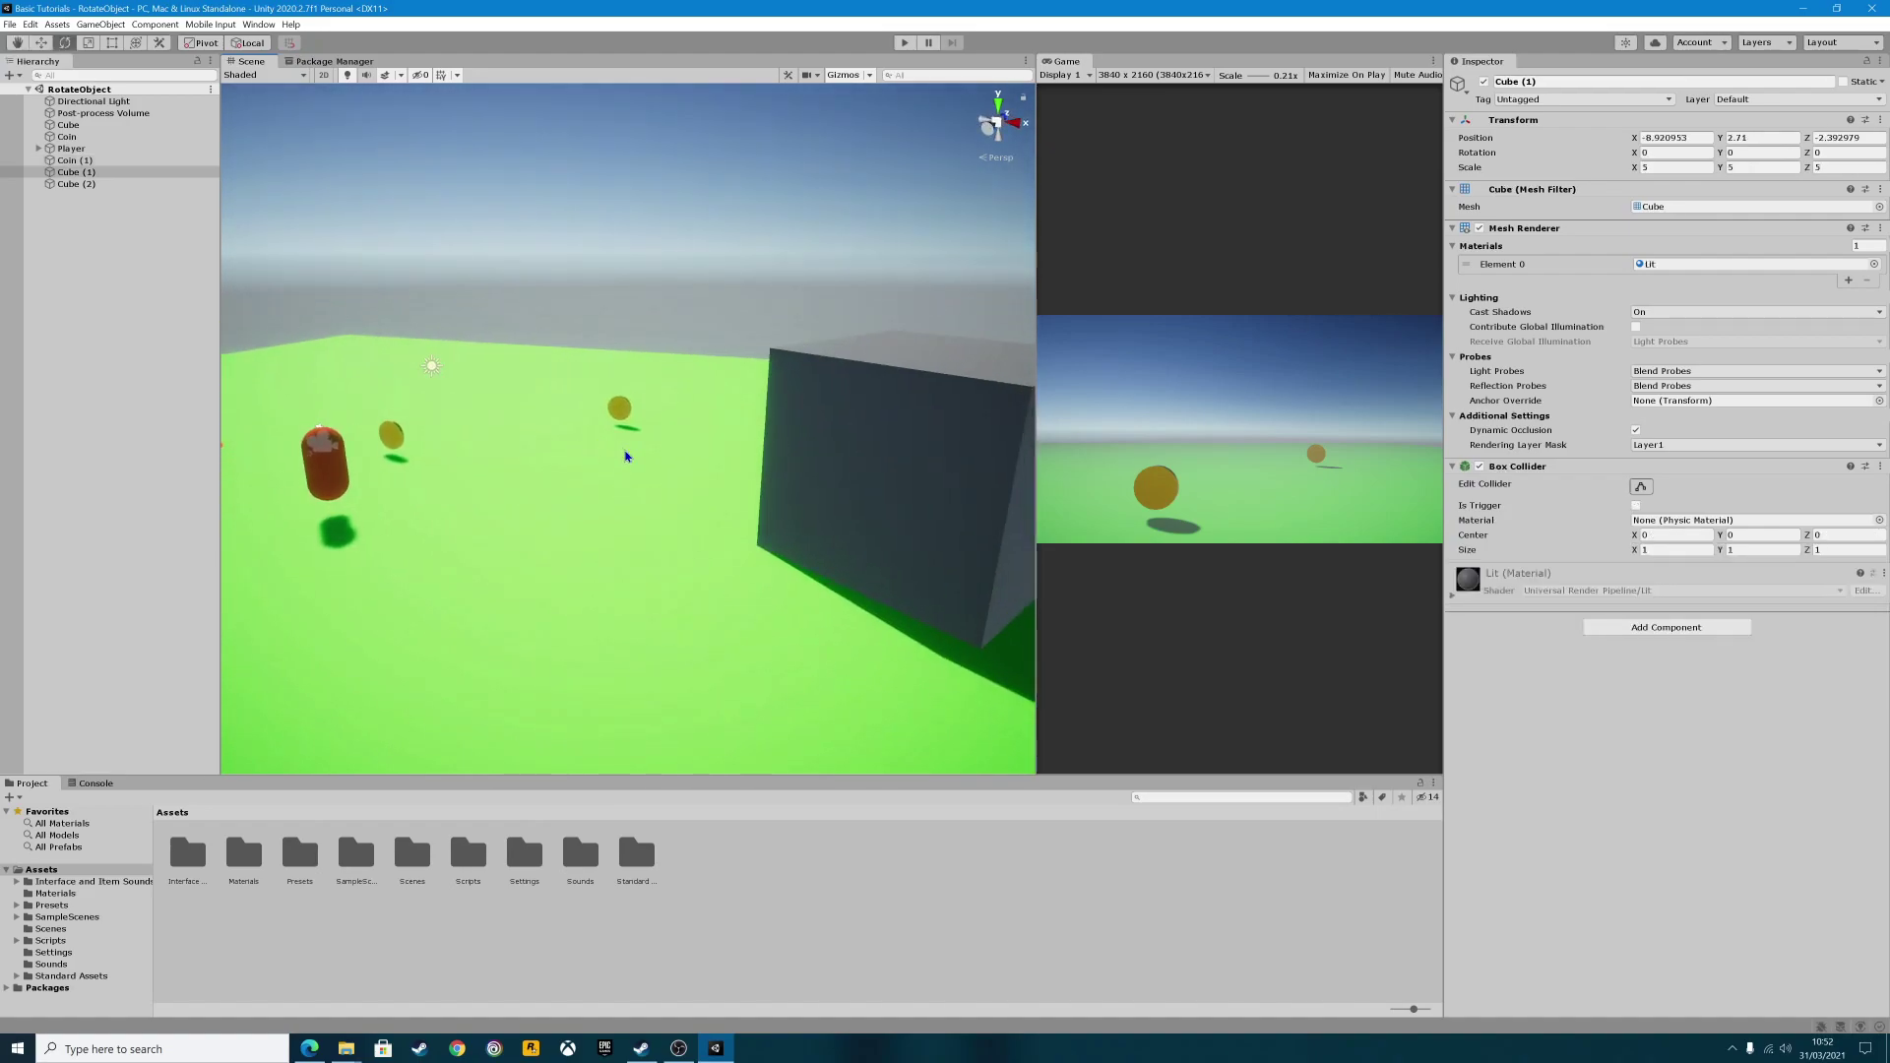
{"action": "left_click", "coordinate": [841, 462]}
Check both coins' Rotate script and the ground plane, ending on the Player's components.
{"action": "right_click_drag", "start_coordinate": [839, 467], "coordinate": [777, 440]}
{"action": "left_click", "coordinate": [796, 423]}
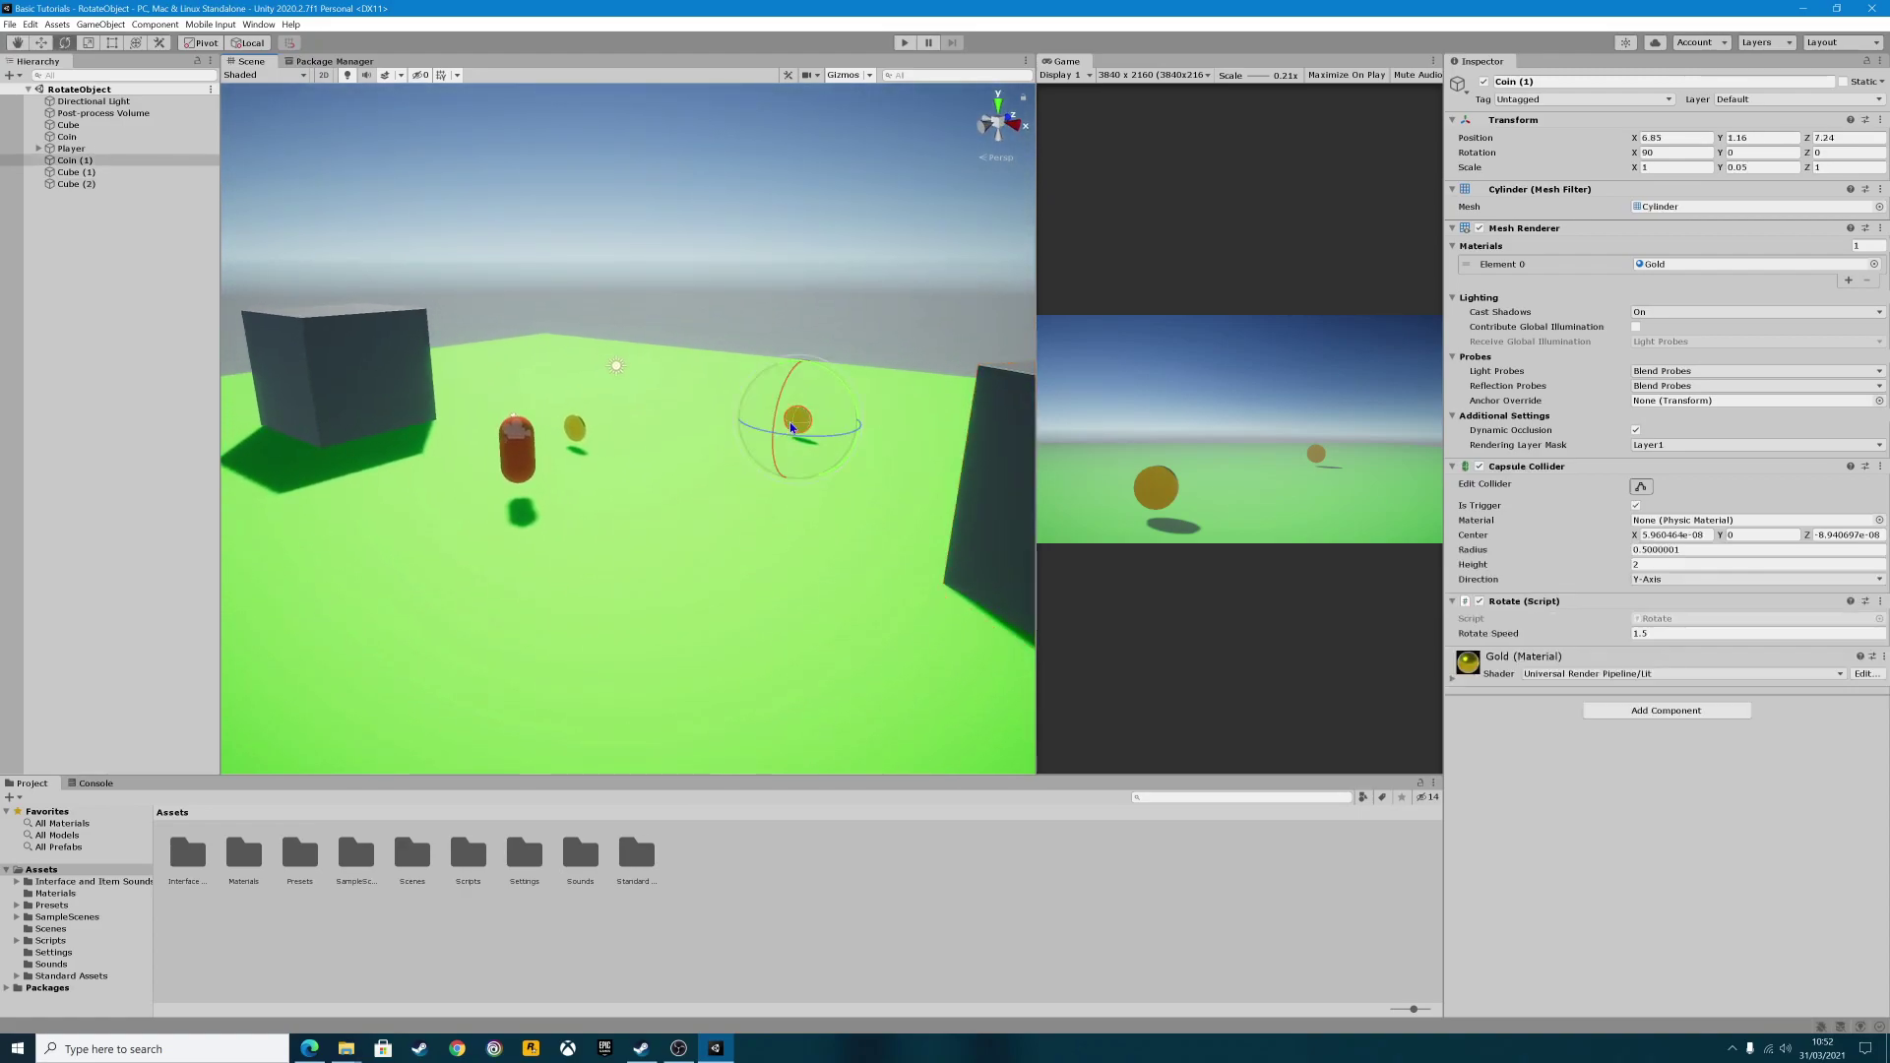
{"action": "left_click", "coordinate": [574, 430]}
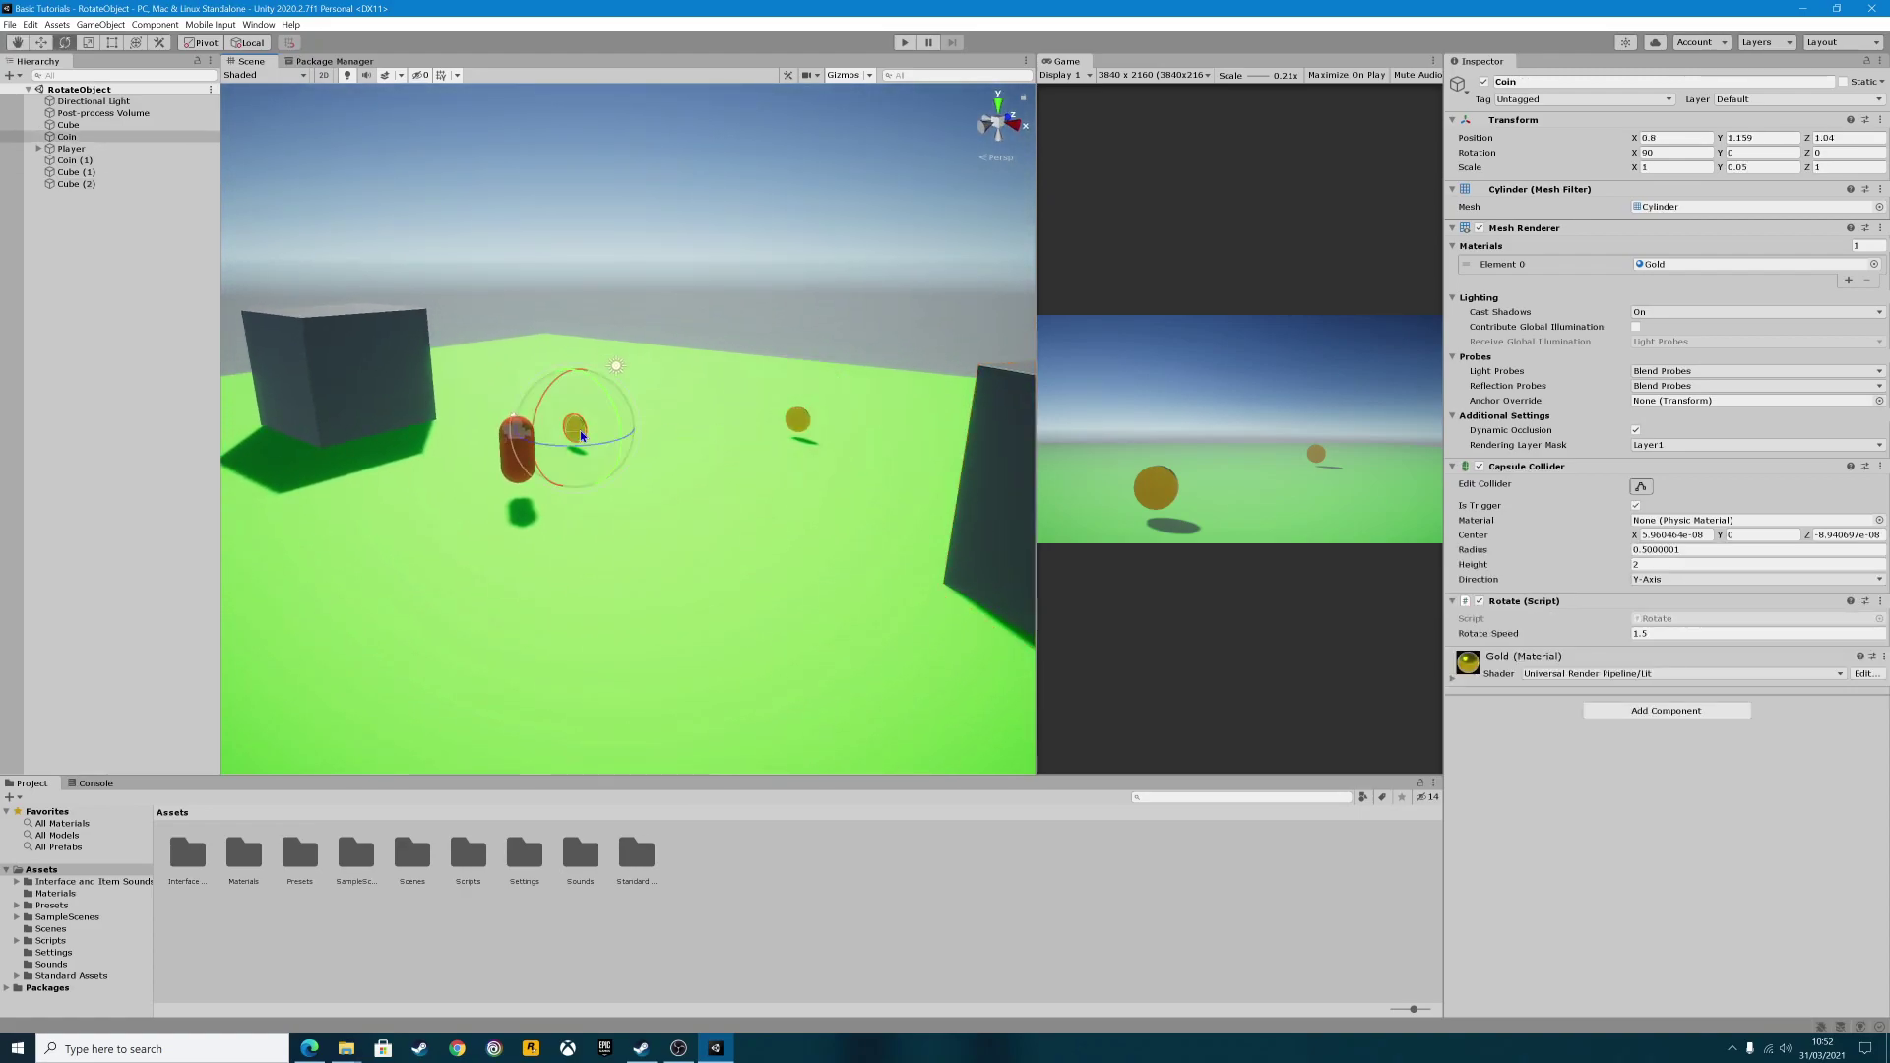
{"action": "left_click", "coordinate": [504, 482]}
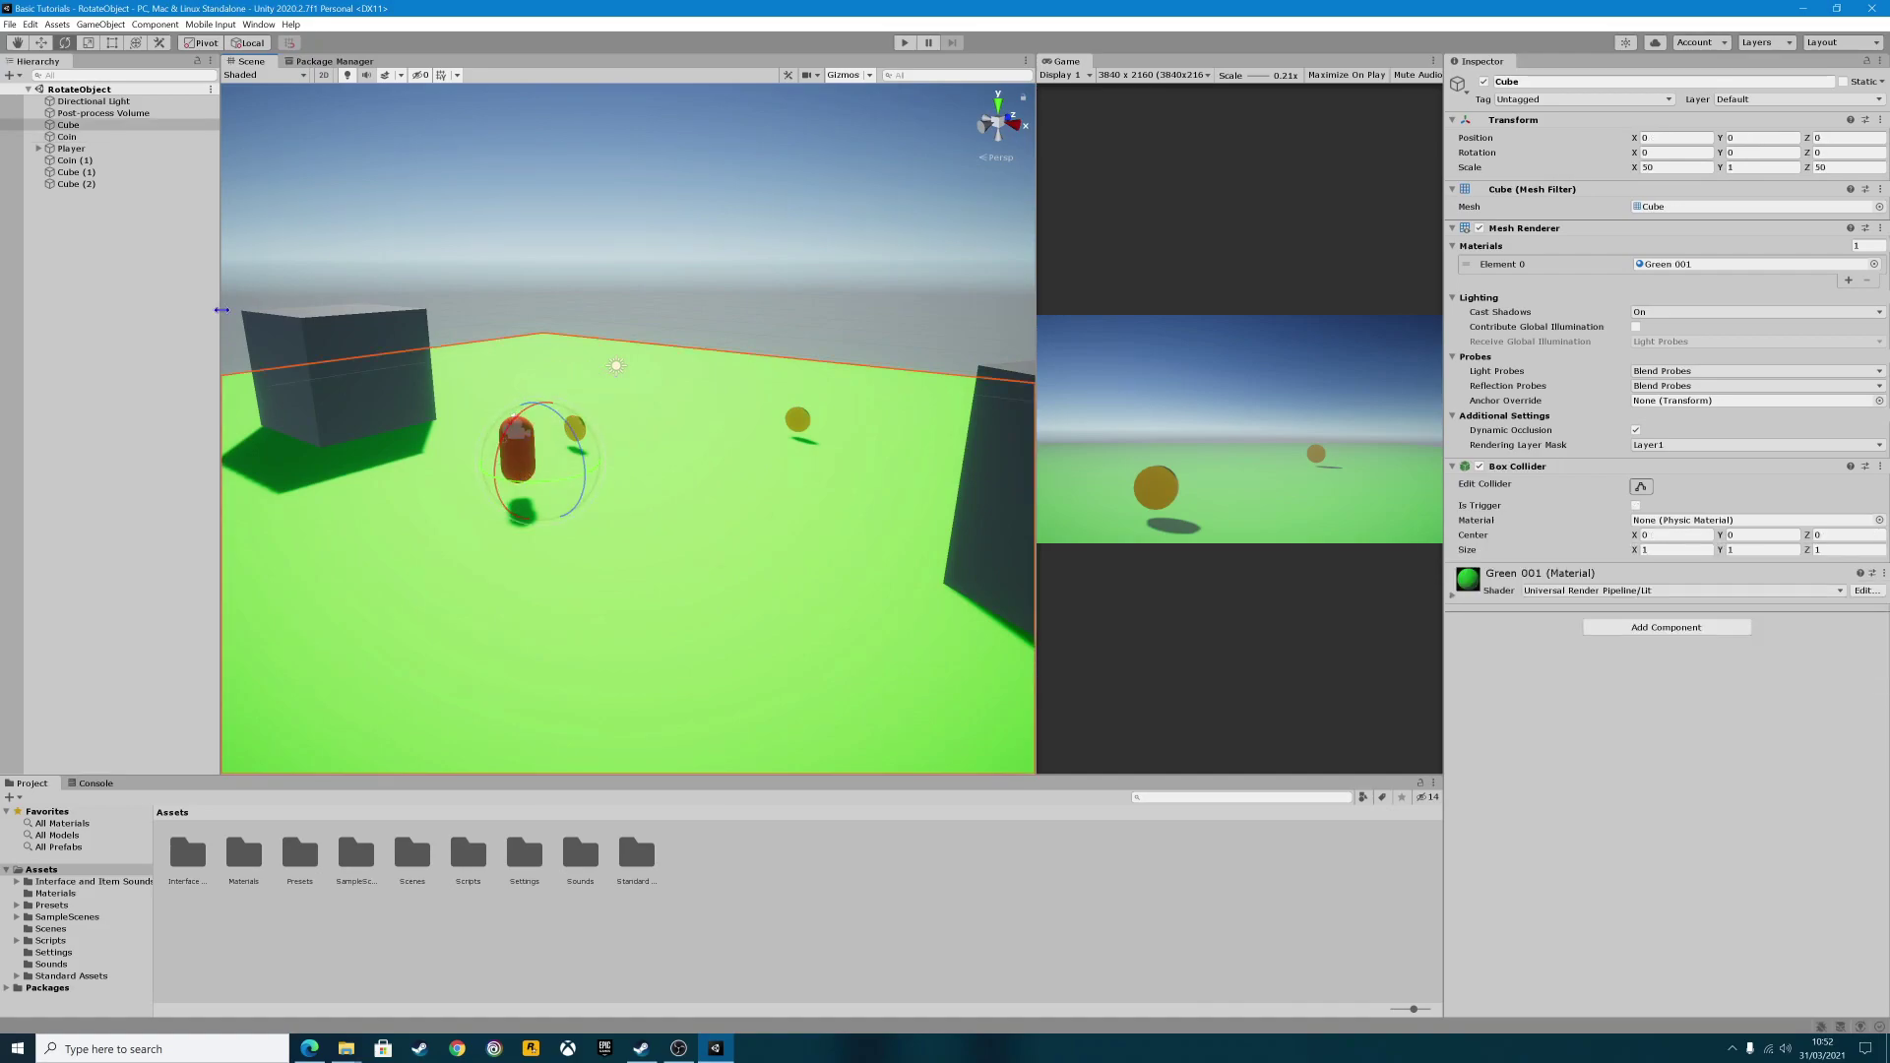
{"action": "left_click", "coordinate": [71, 149]}
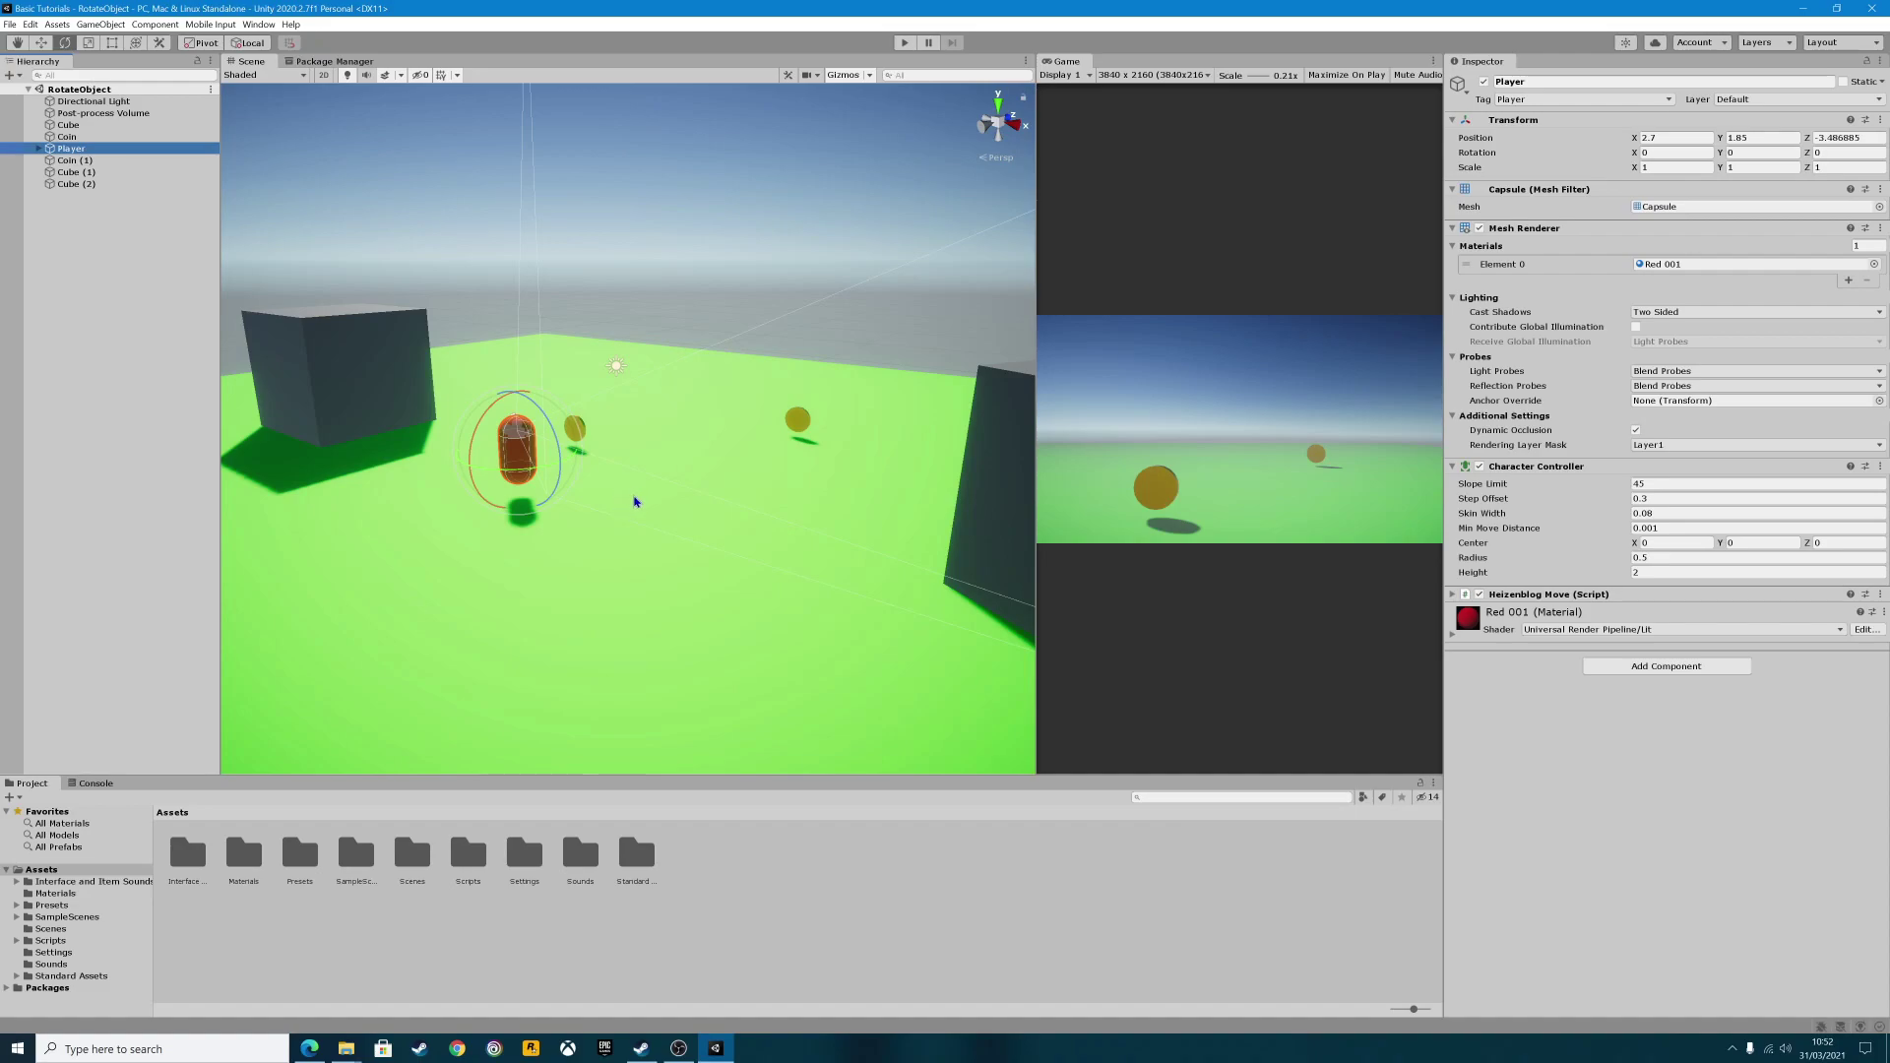
{"action": "left_click", "coordinate": [902, 44]}
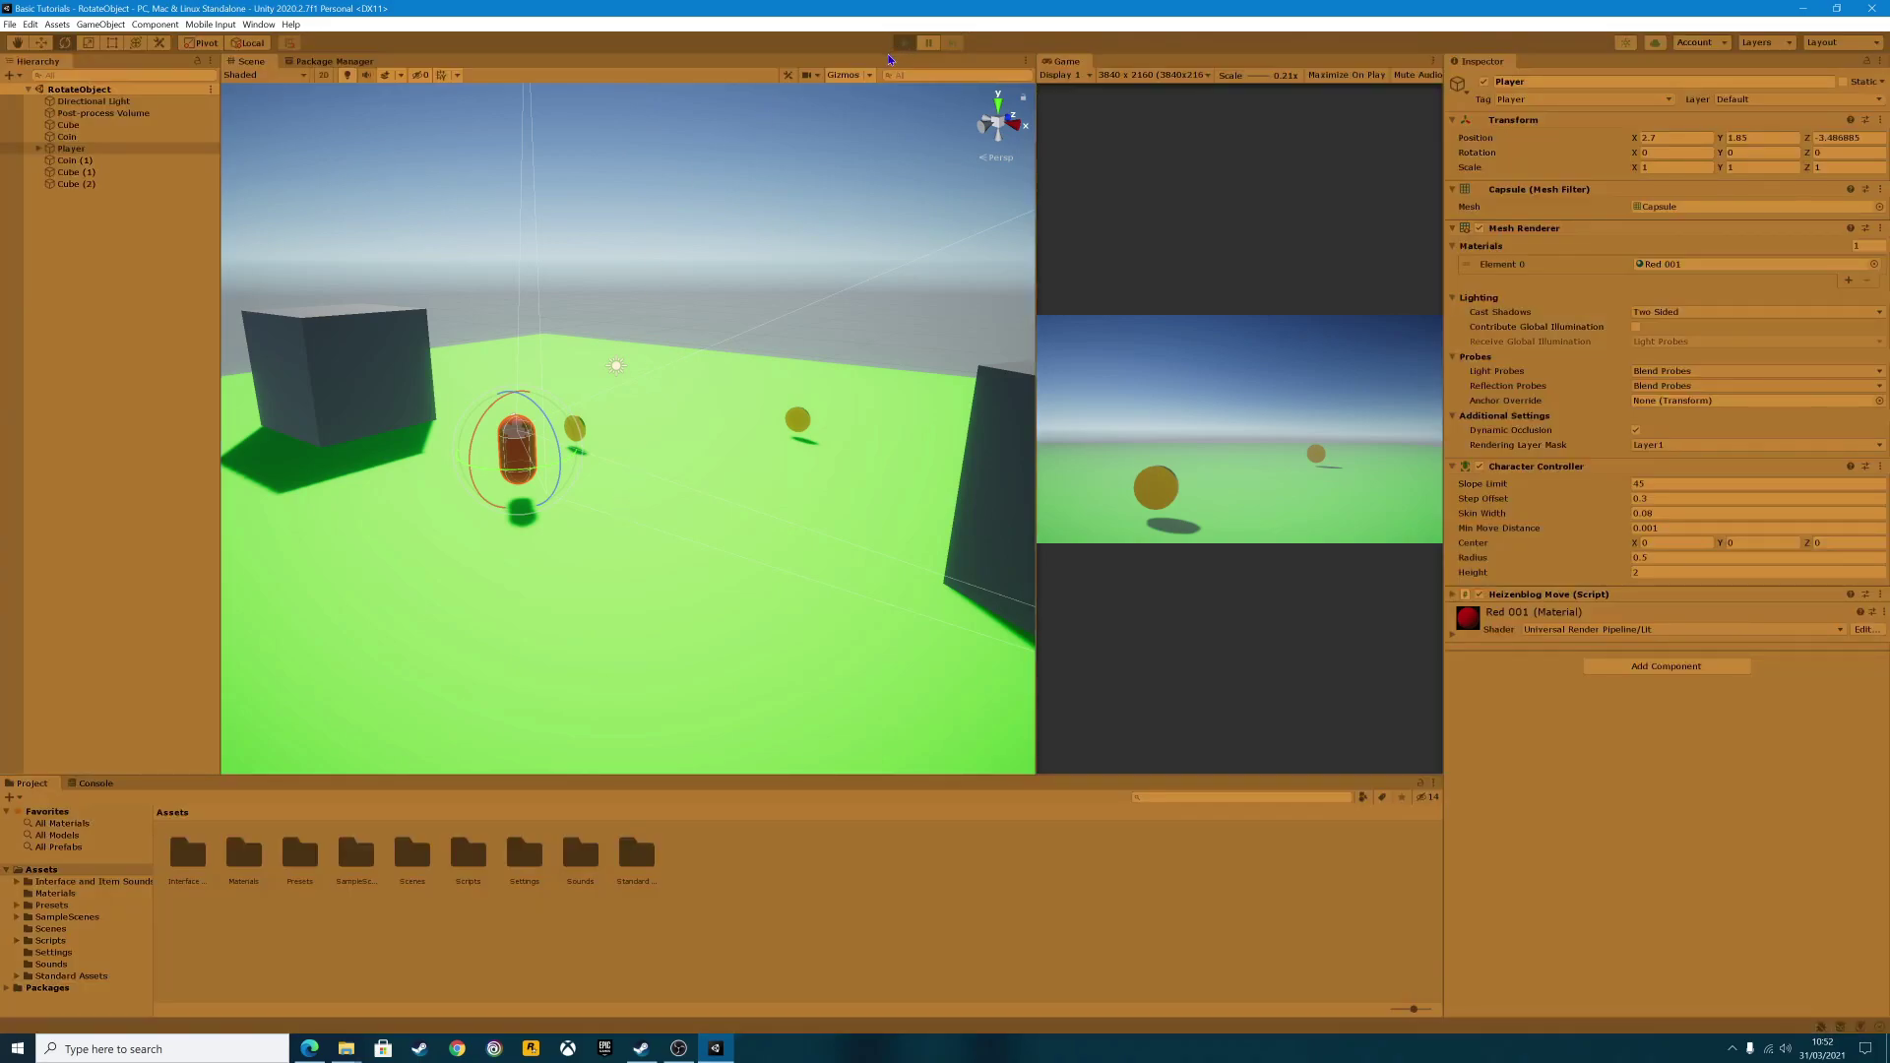
{"action": "key", "text": "w"}
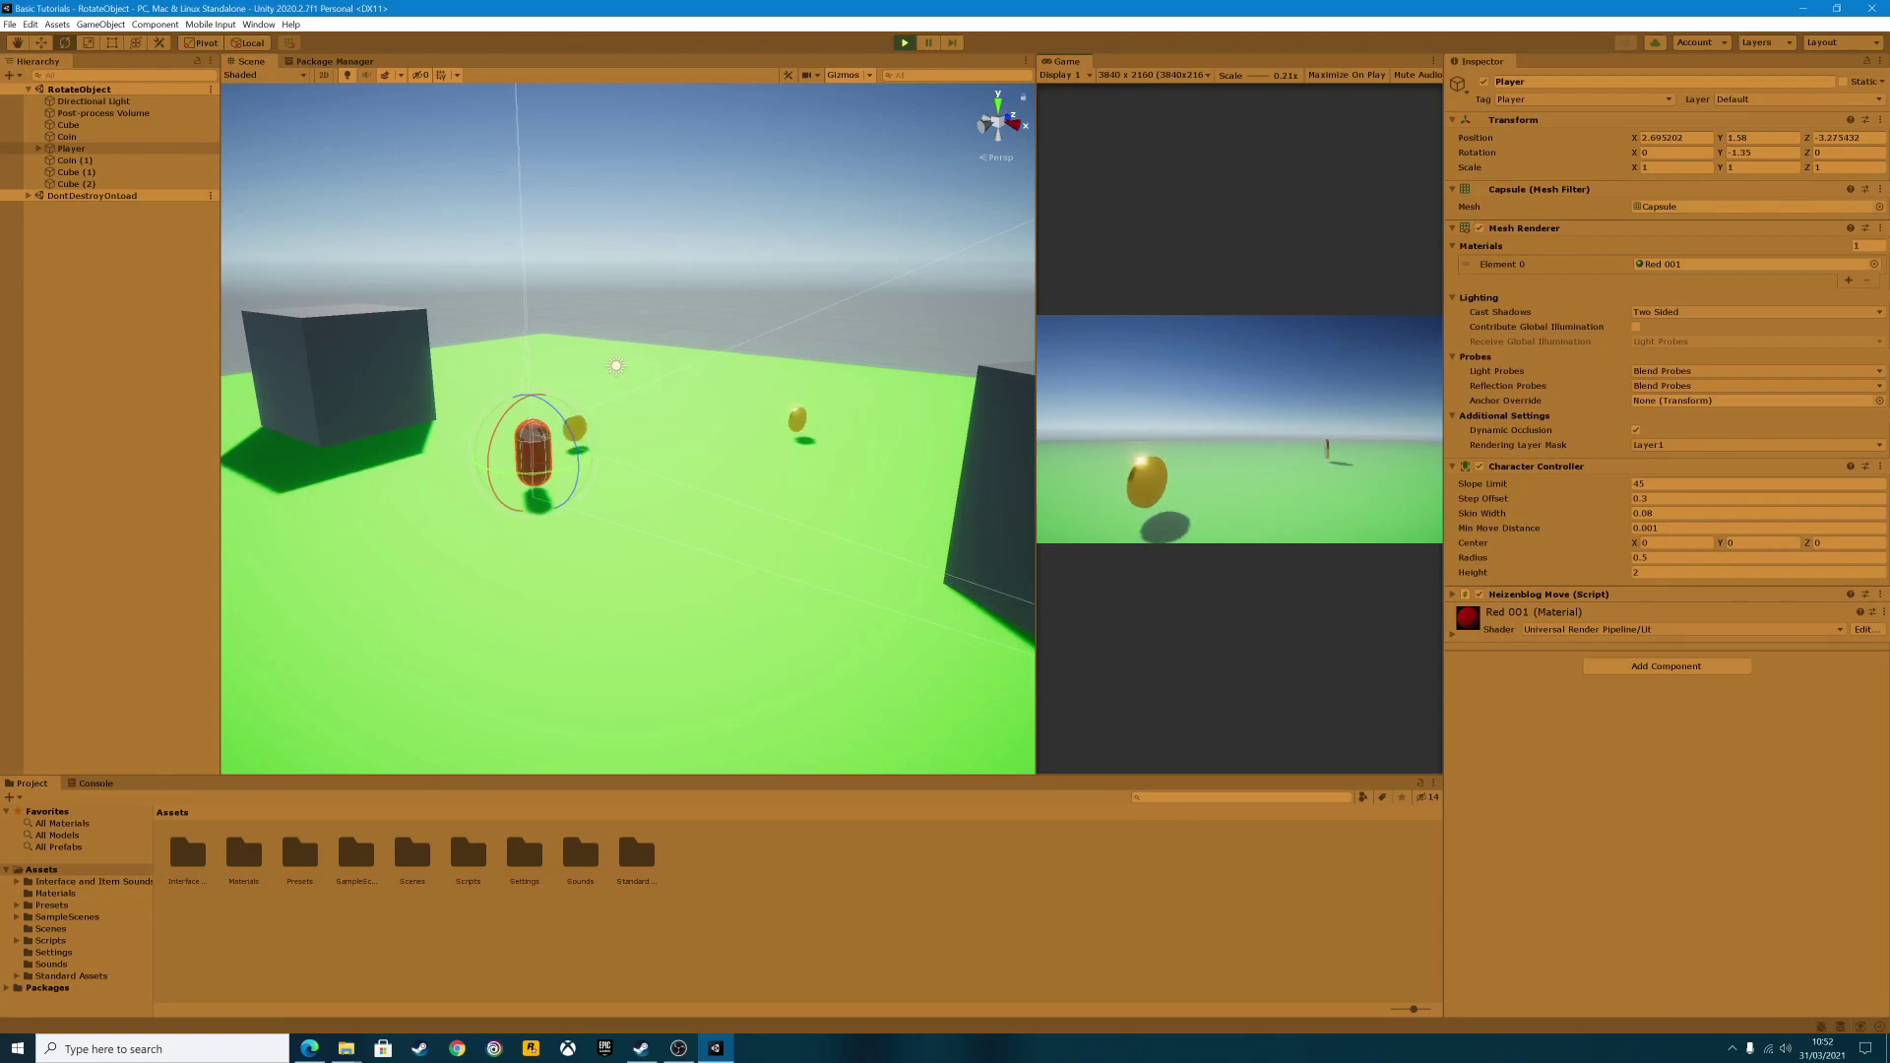
{"action": "key", "text": "w"}
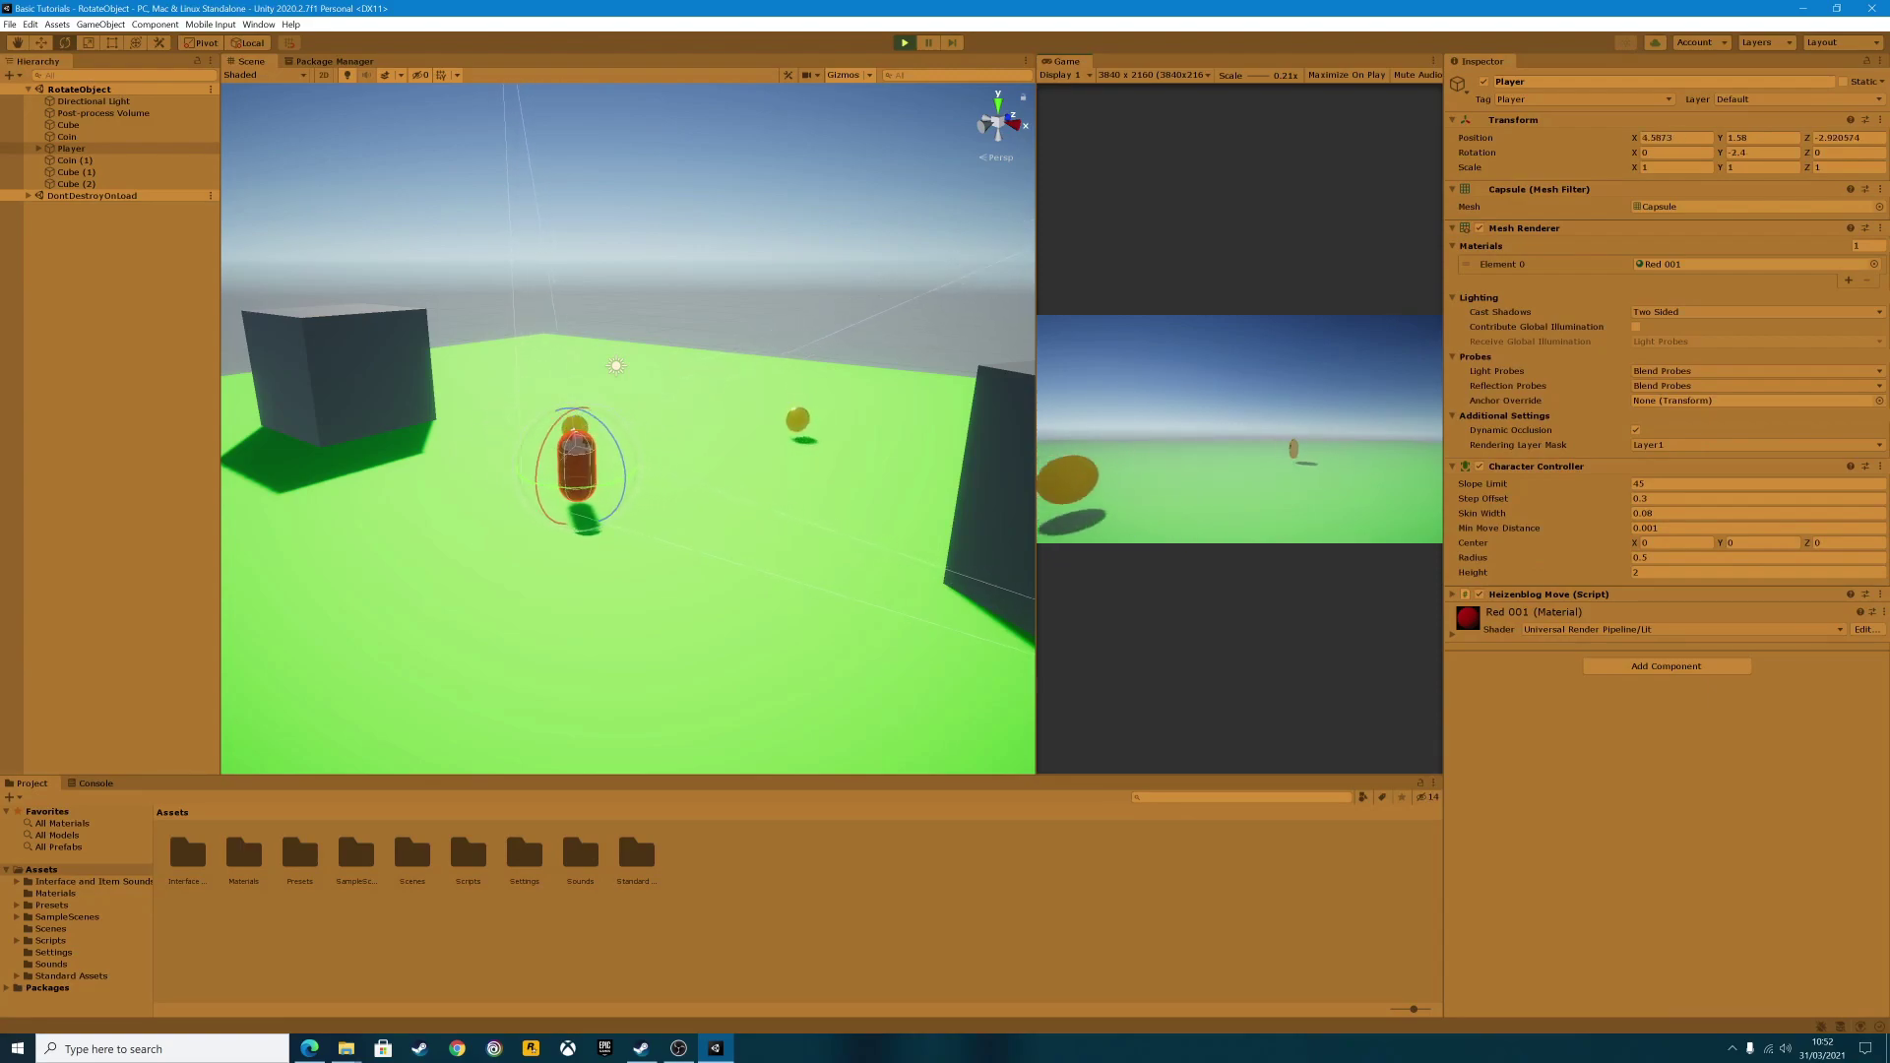
{"action": "key", "text": "w"}
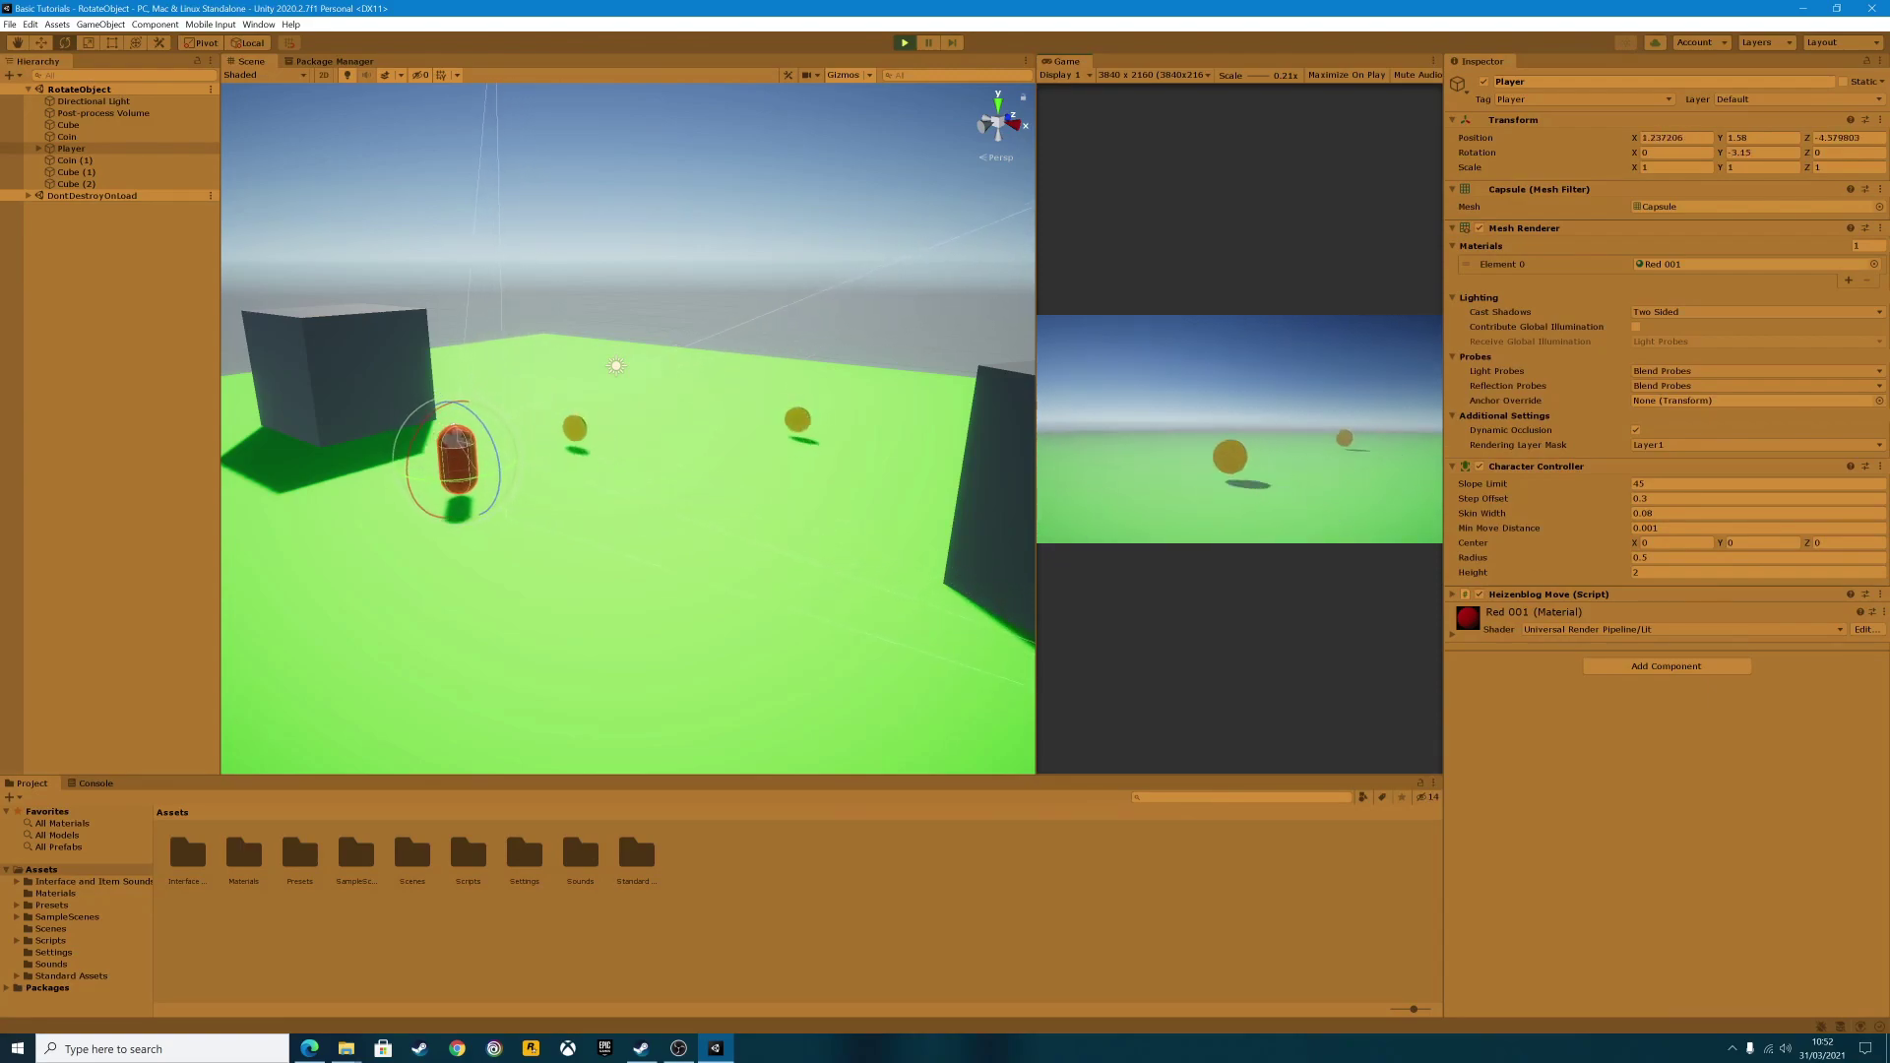
{"action": "key", "text": "w"}
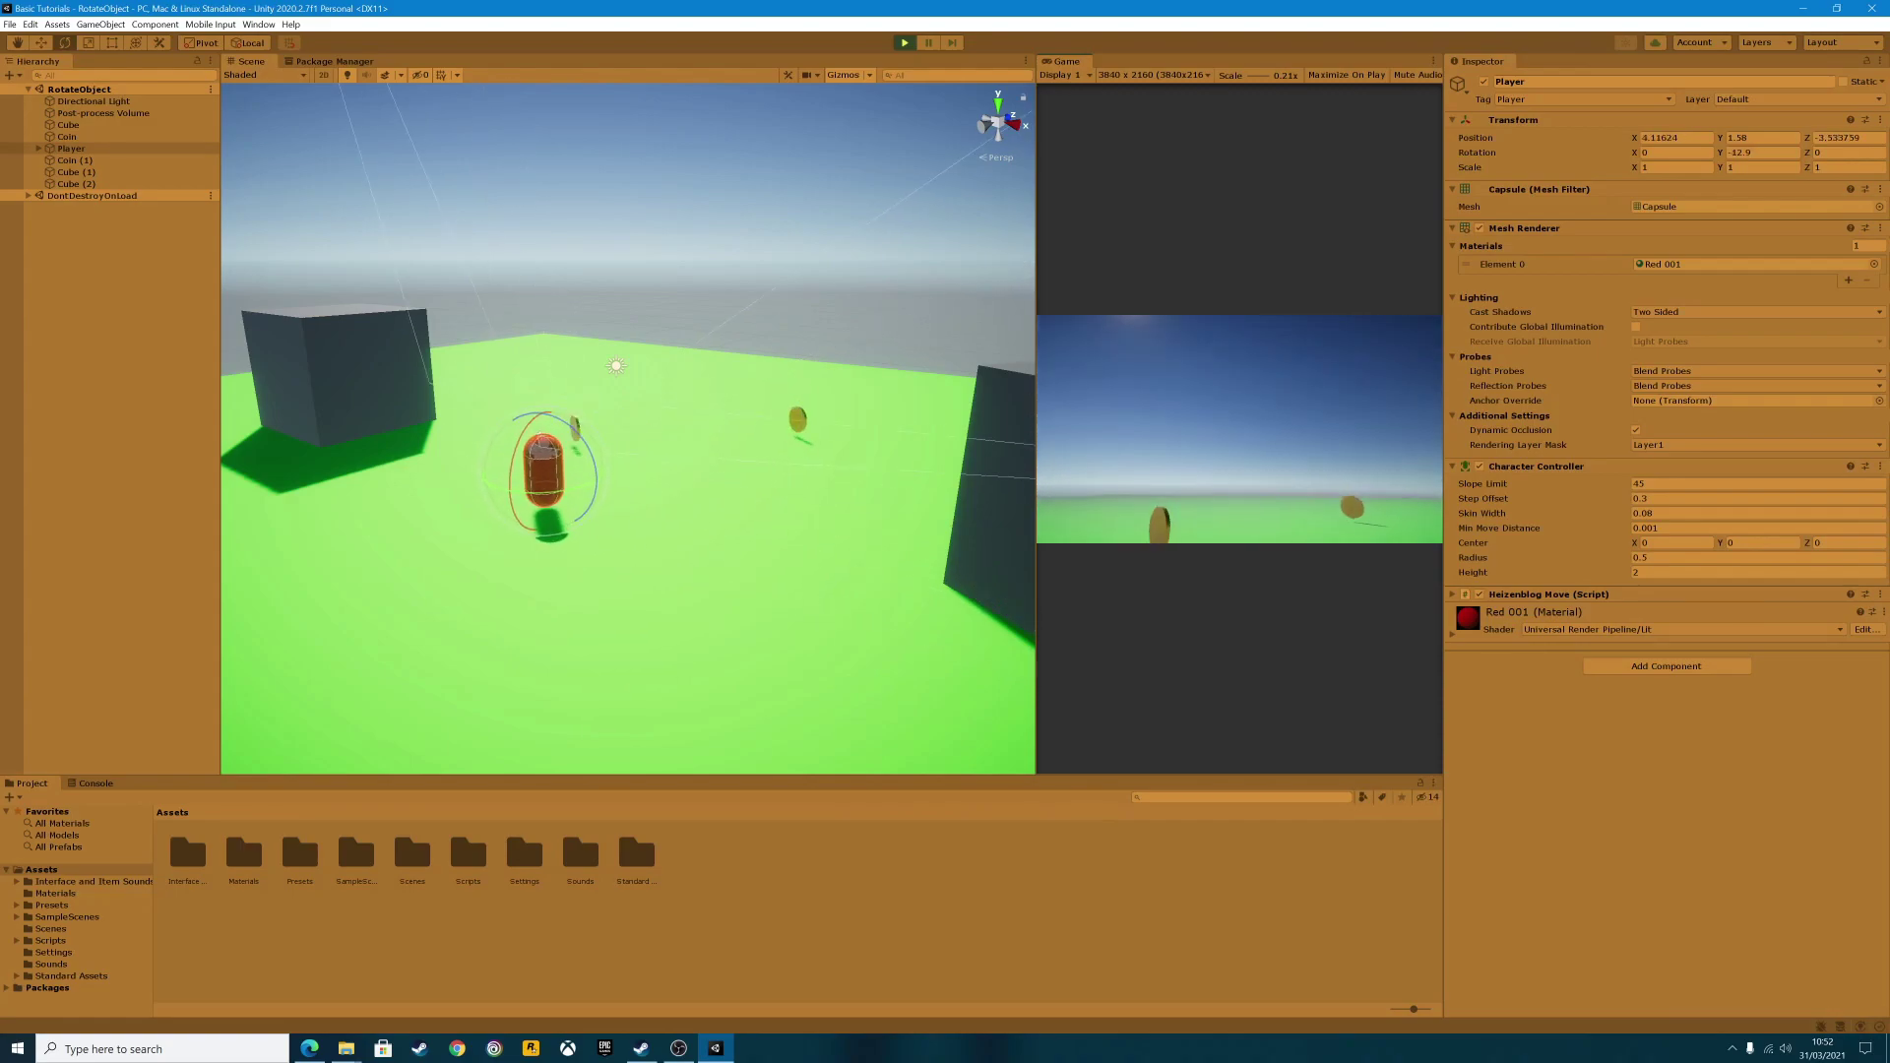
{"action": "key", "text": "Escape"}
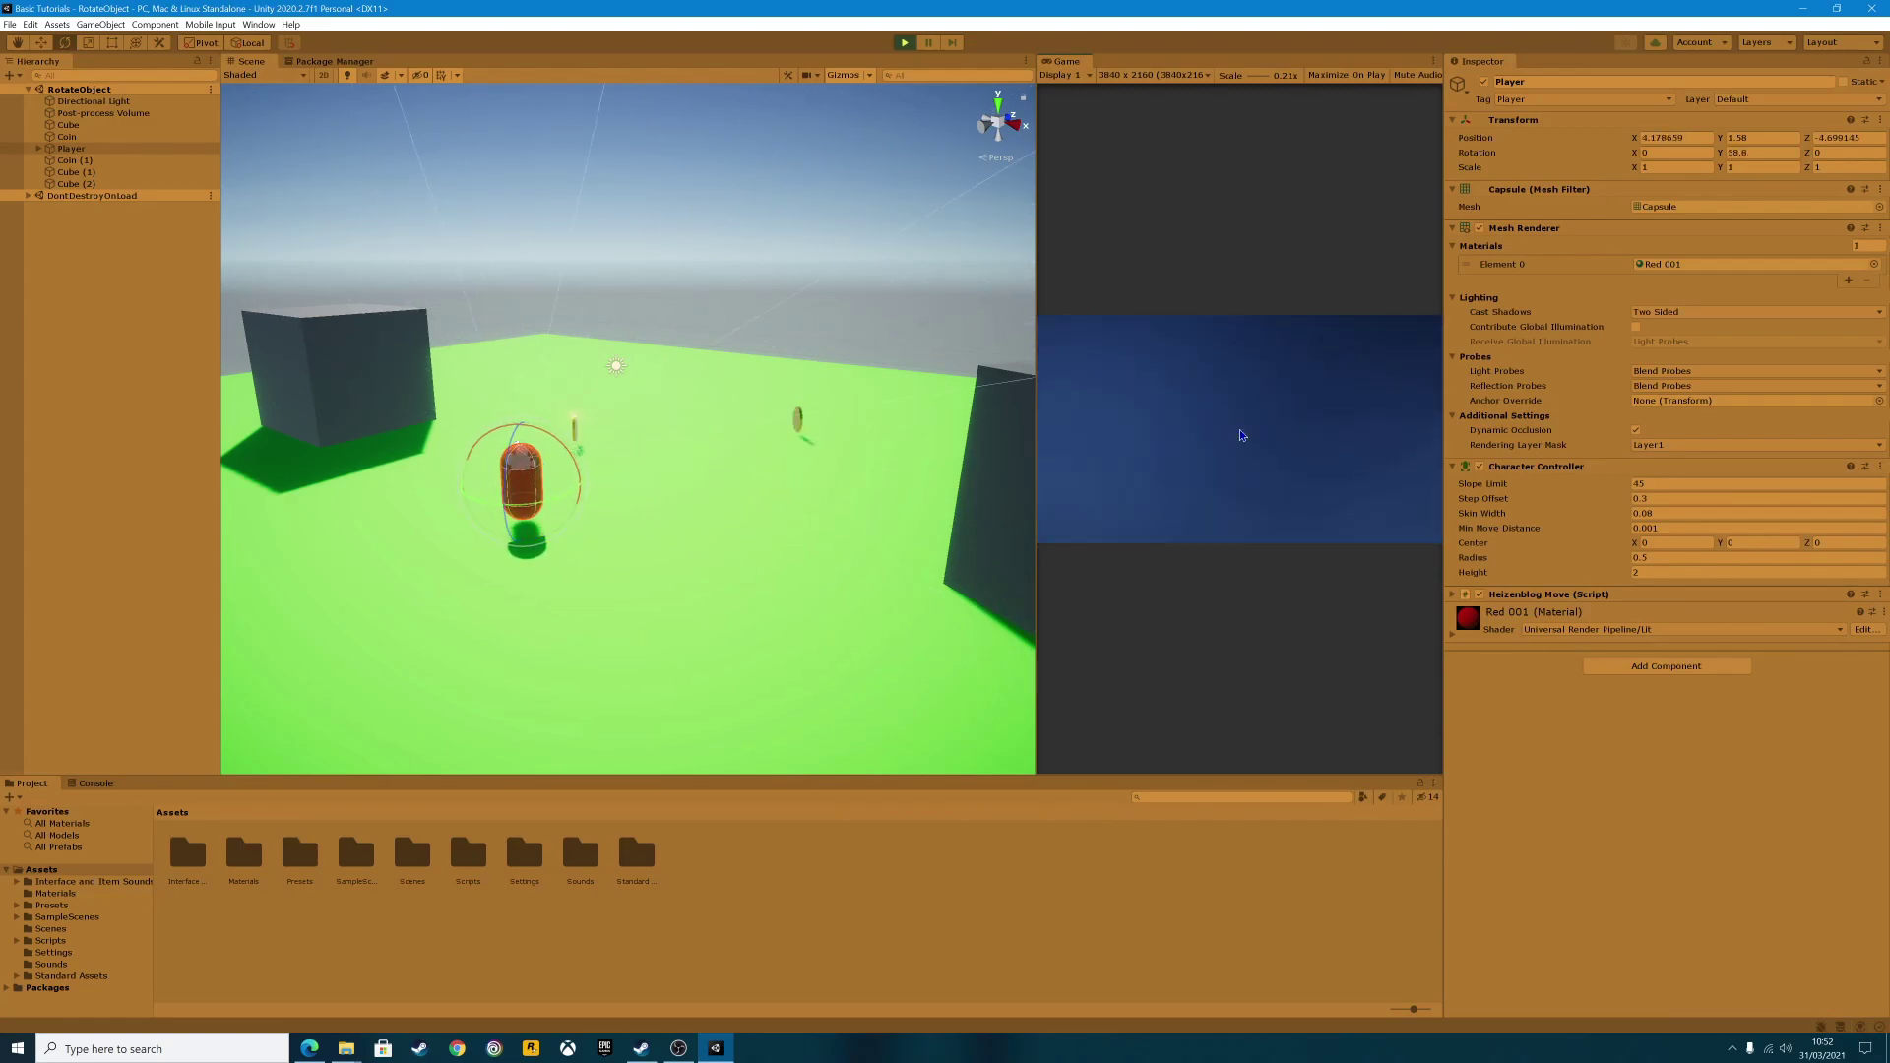
{"action": "left_click", "coordinate": [903, 42]}
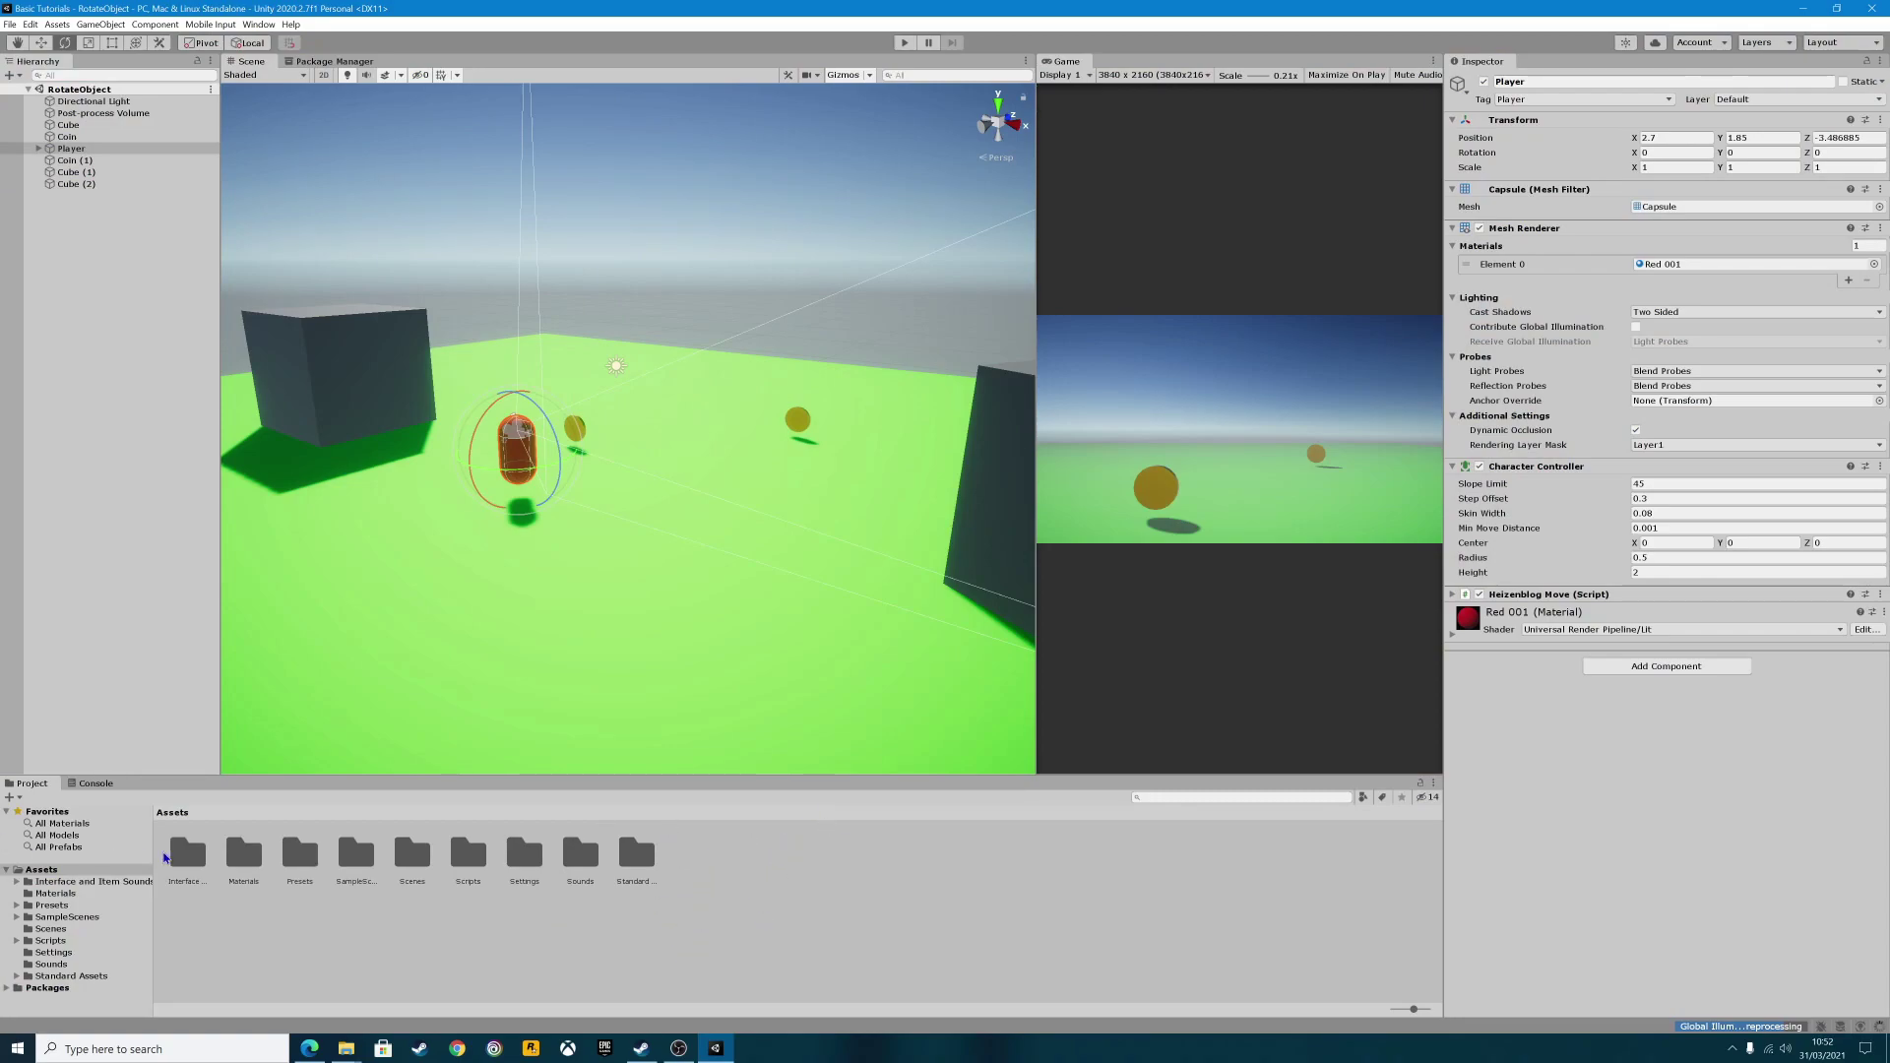
Add a new Assets folder named MiniMap and open it.
{"action": "right_click", "coordinate": [715, 870]}
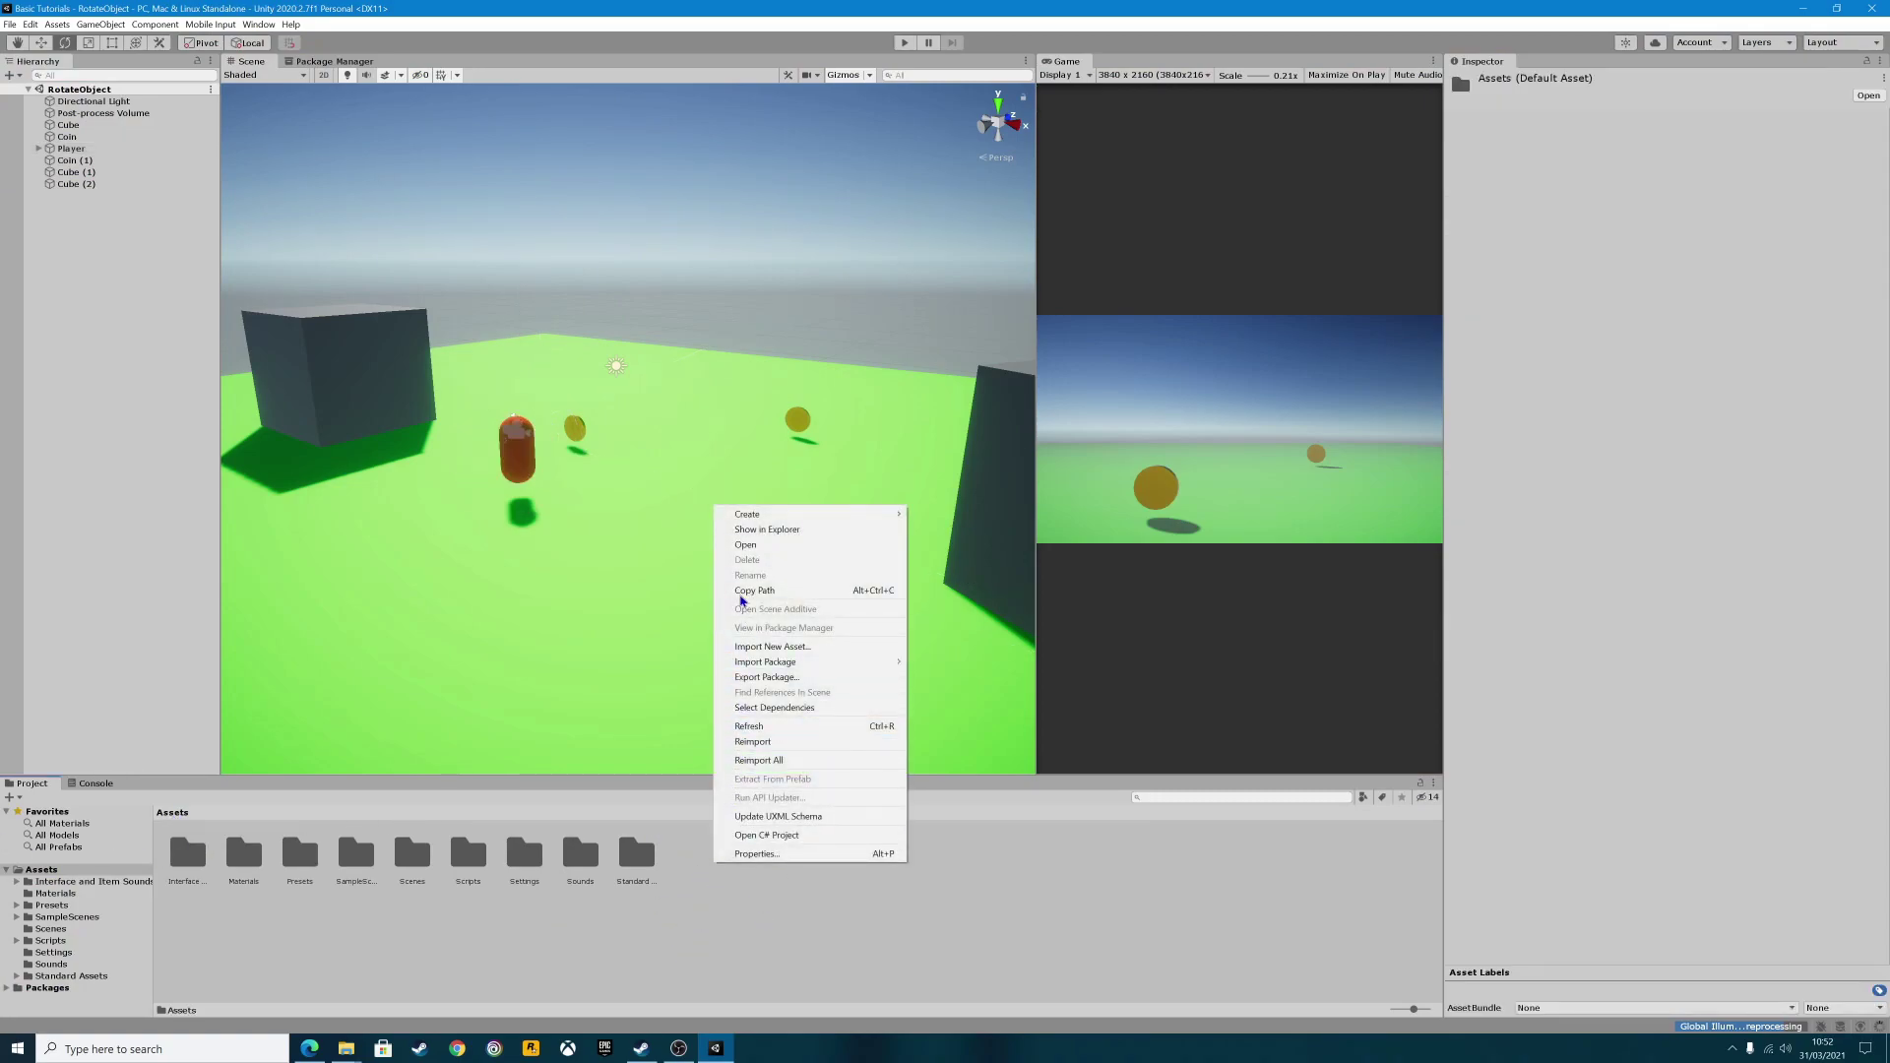
{"action": "mouse_move", "coordinate": [770, 520]}
{"action": "left_click", "coordinate": [982, 484]}
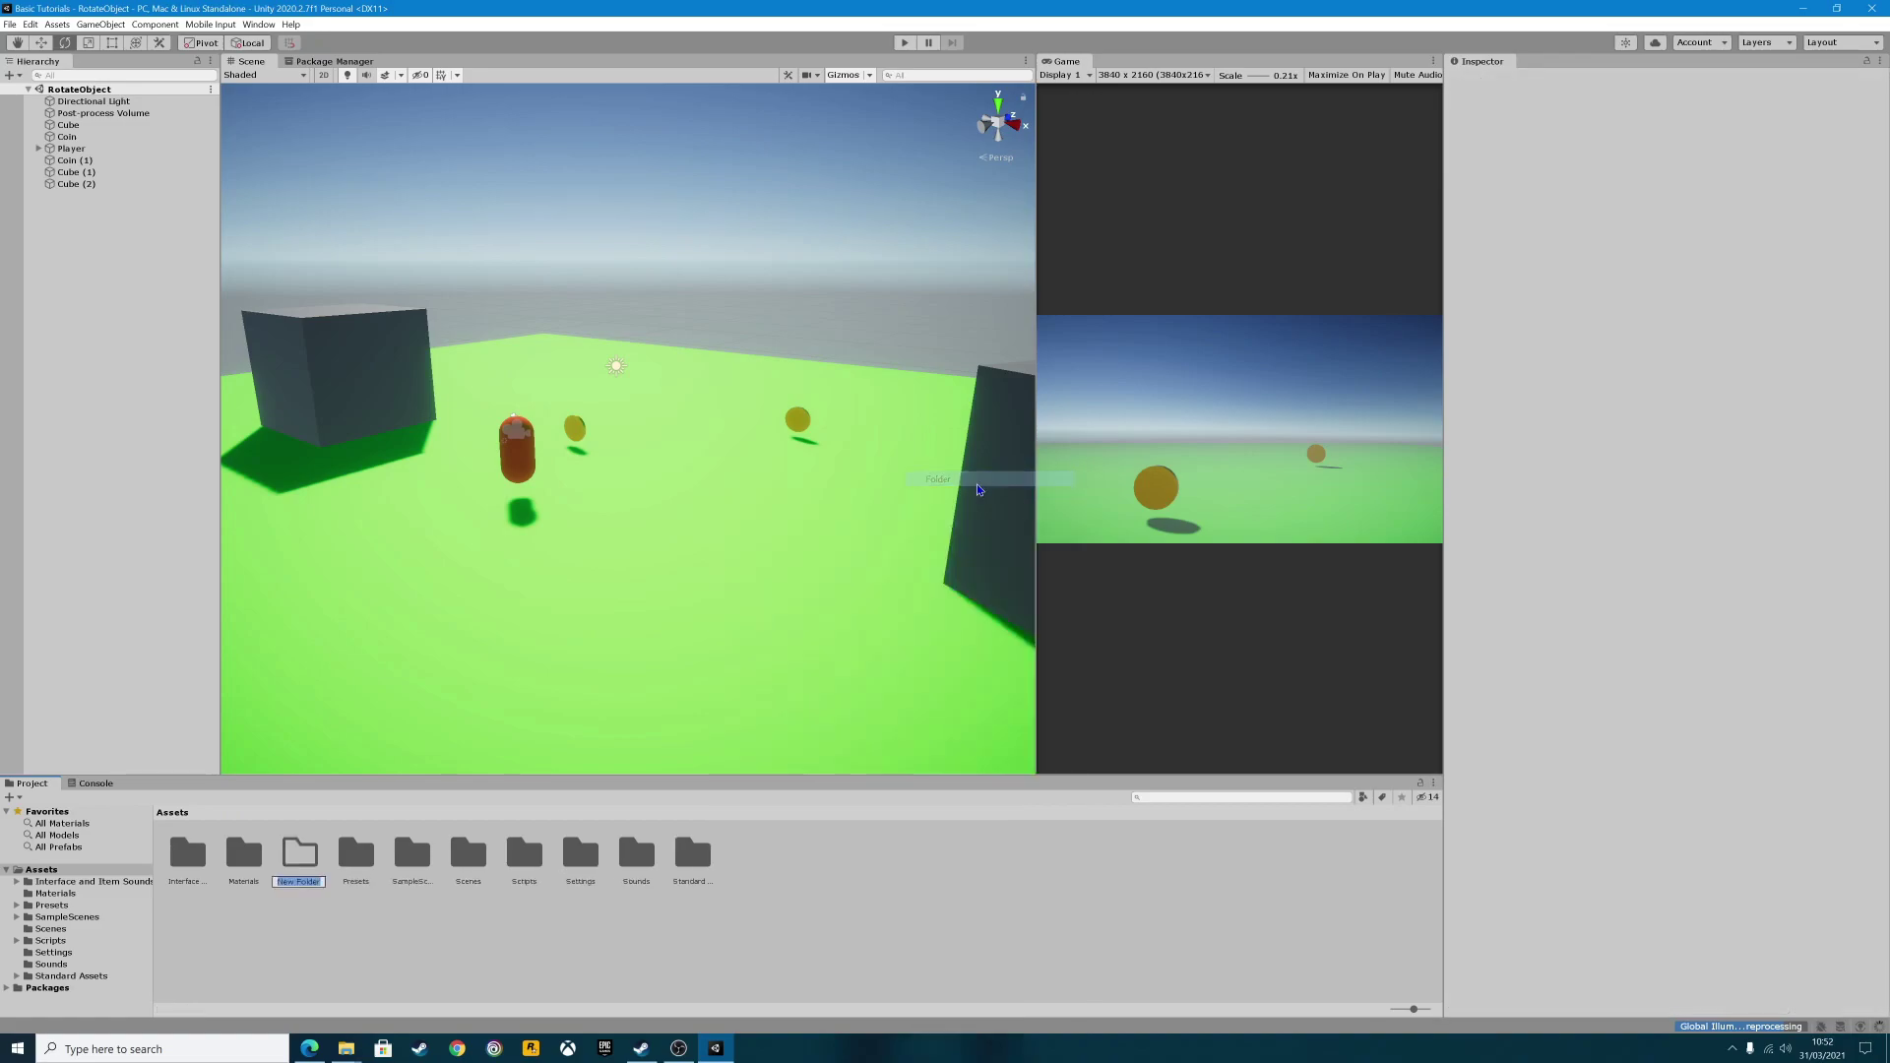
{"action": "type", "text": "MiniMap"}
{"action": "key", "text": "Return"}
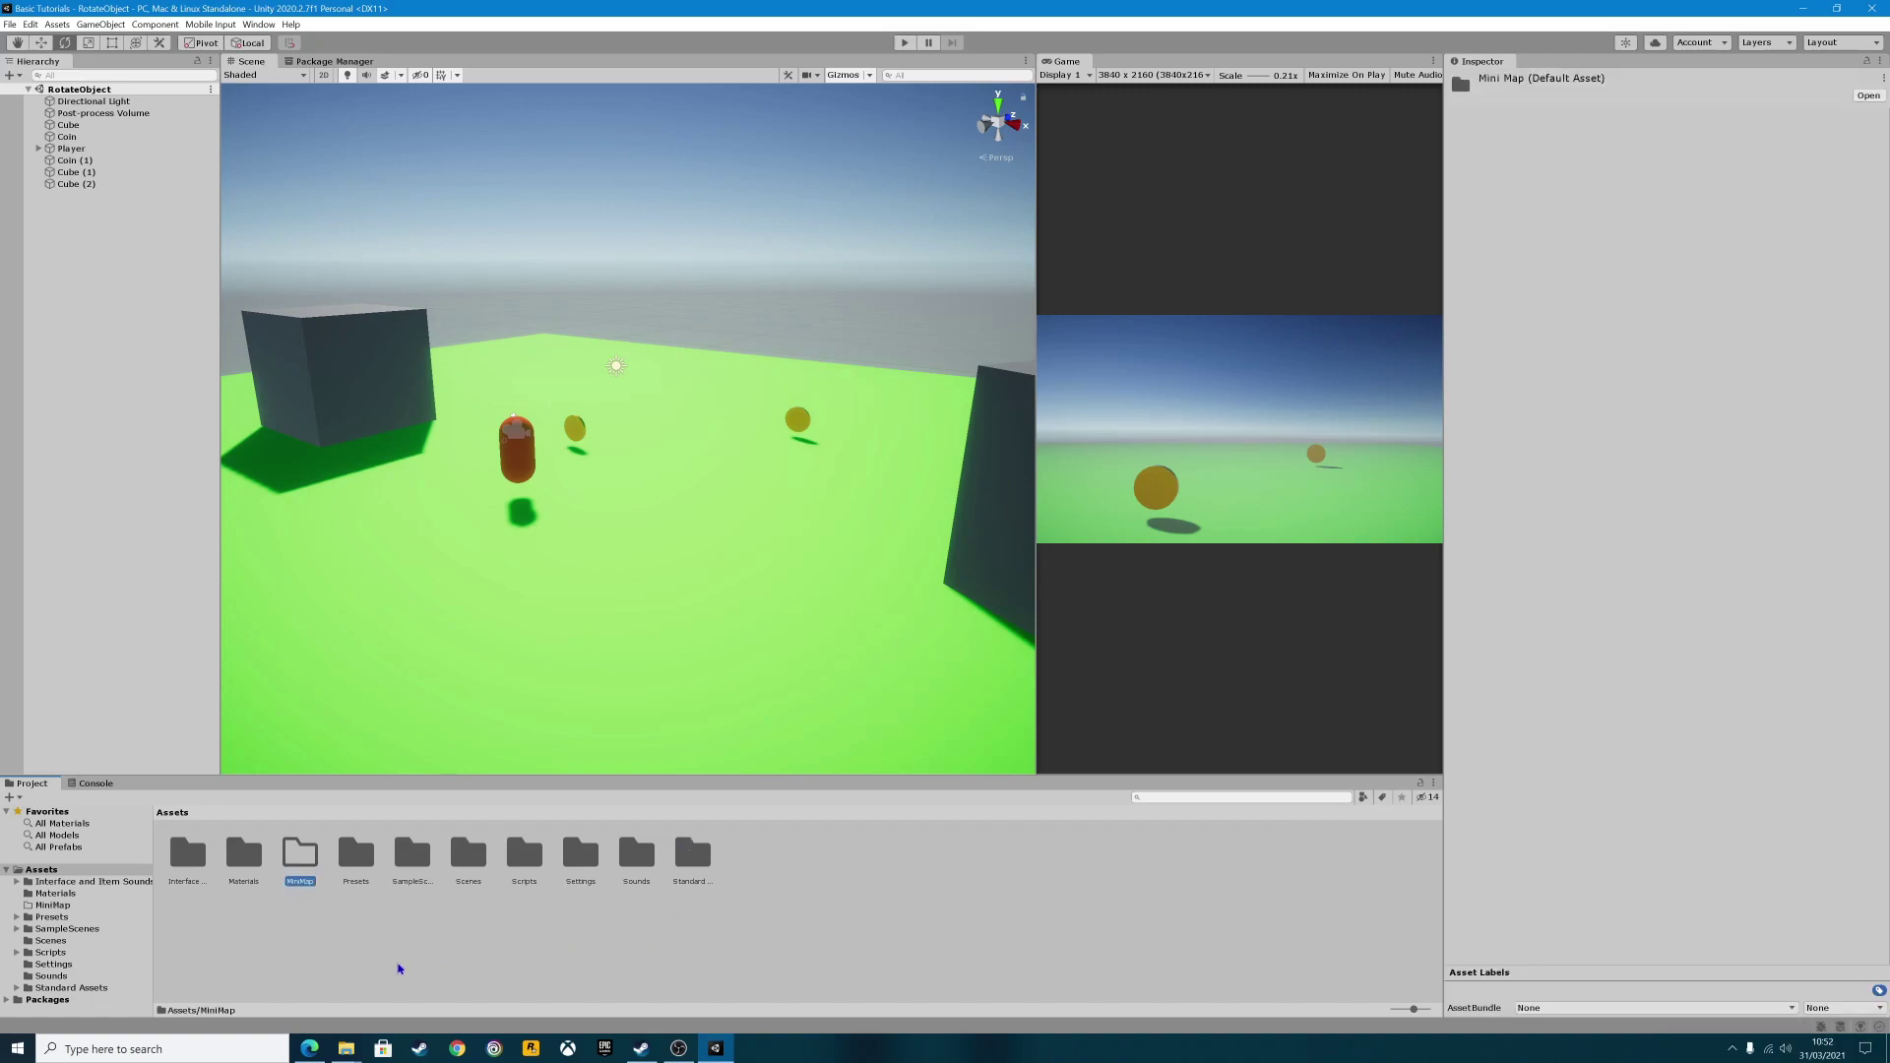
{"action": "double_click", "coordinate": [300, 853]}
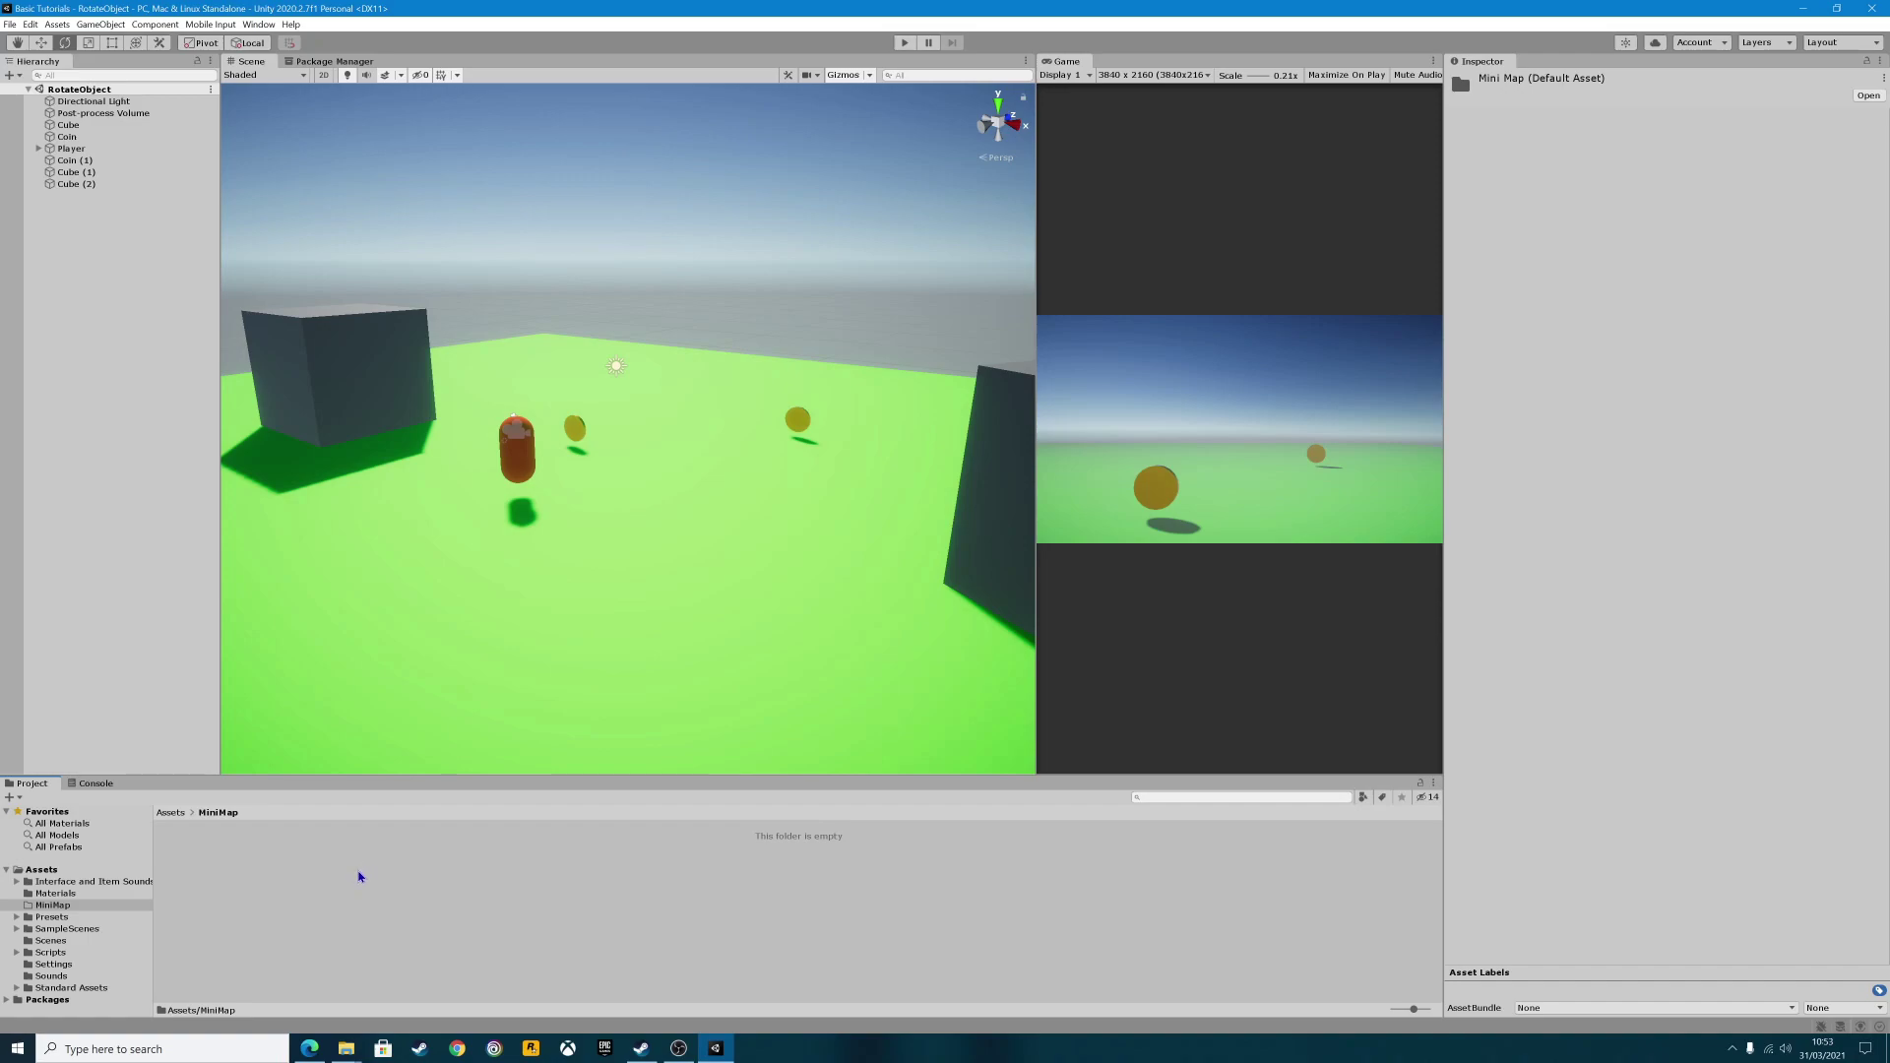
Create a 256 × 256 Render Texture named MiniMapFeed in the MiniMap folder.
{"action": "right_click", "coordinate": [360, 876]}
{"action": "mouse_move", "coordinate": [464, 521]}
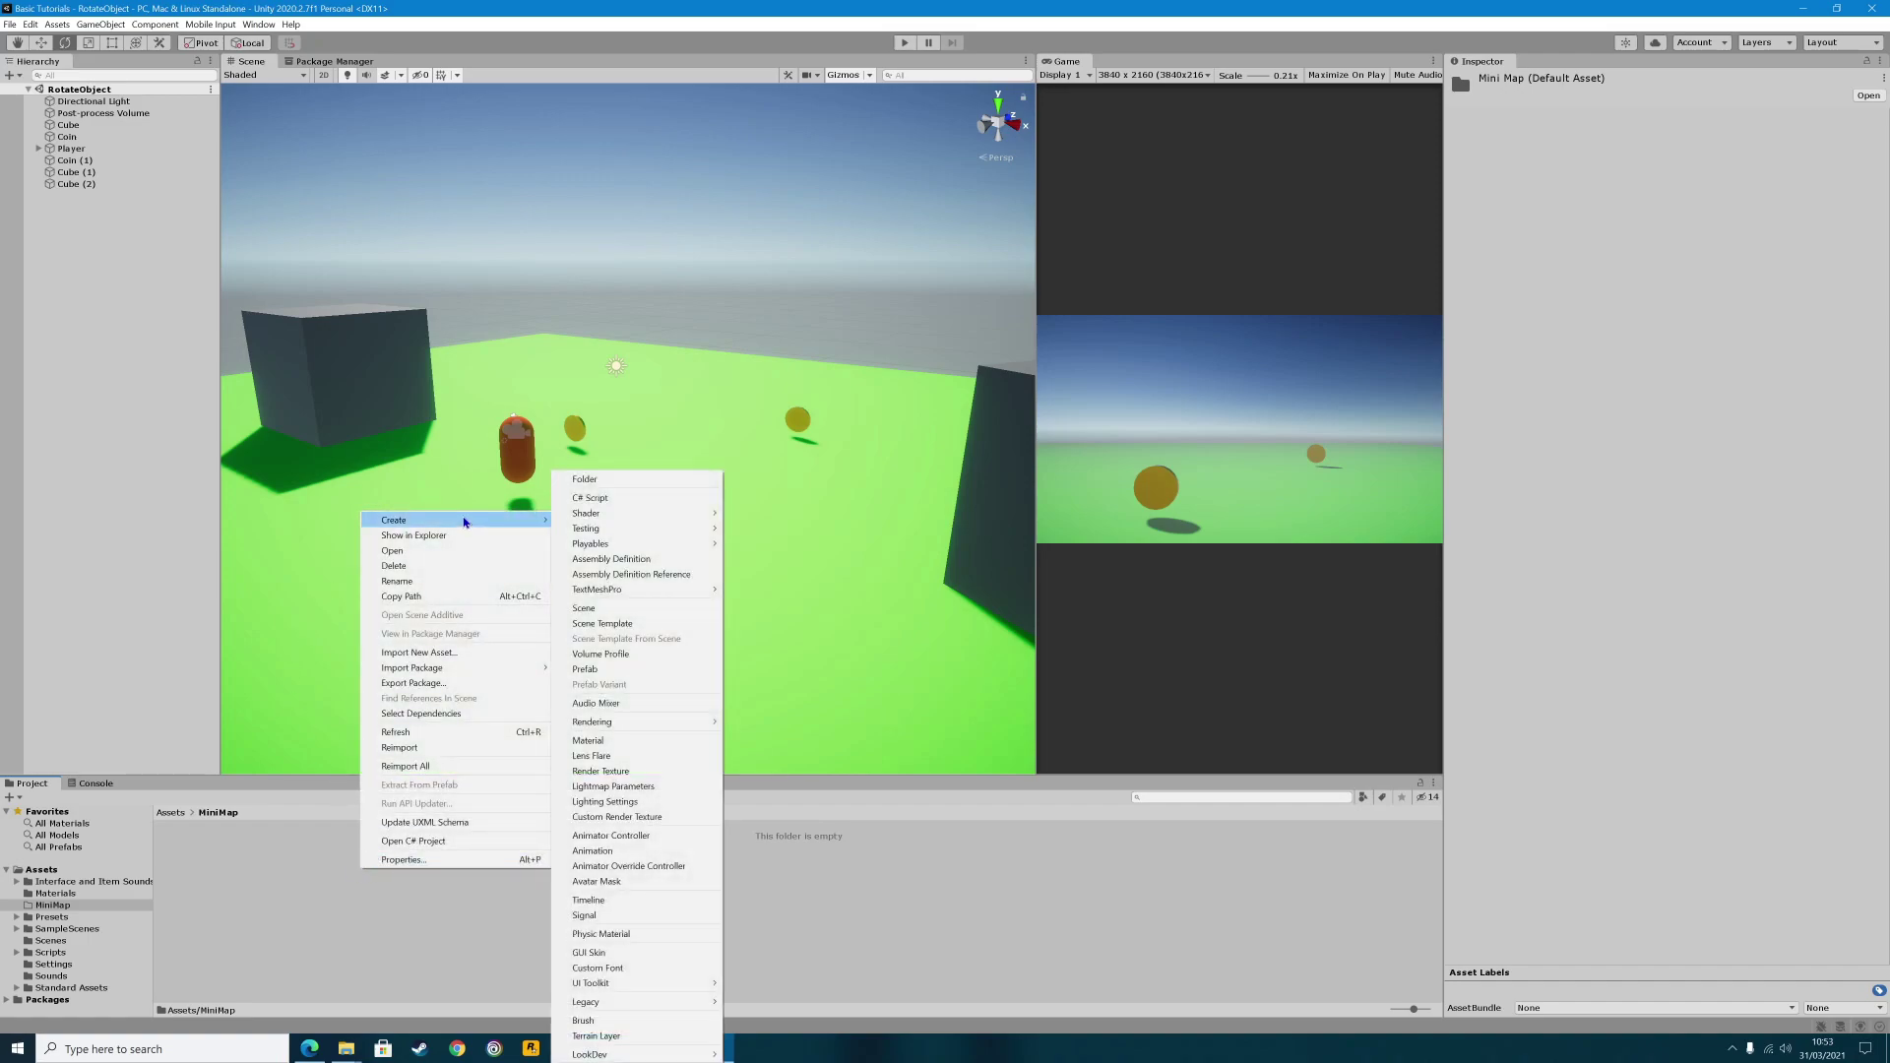
{"action": "right_click", "coordinate": [255, 868]}
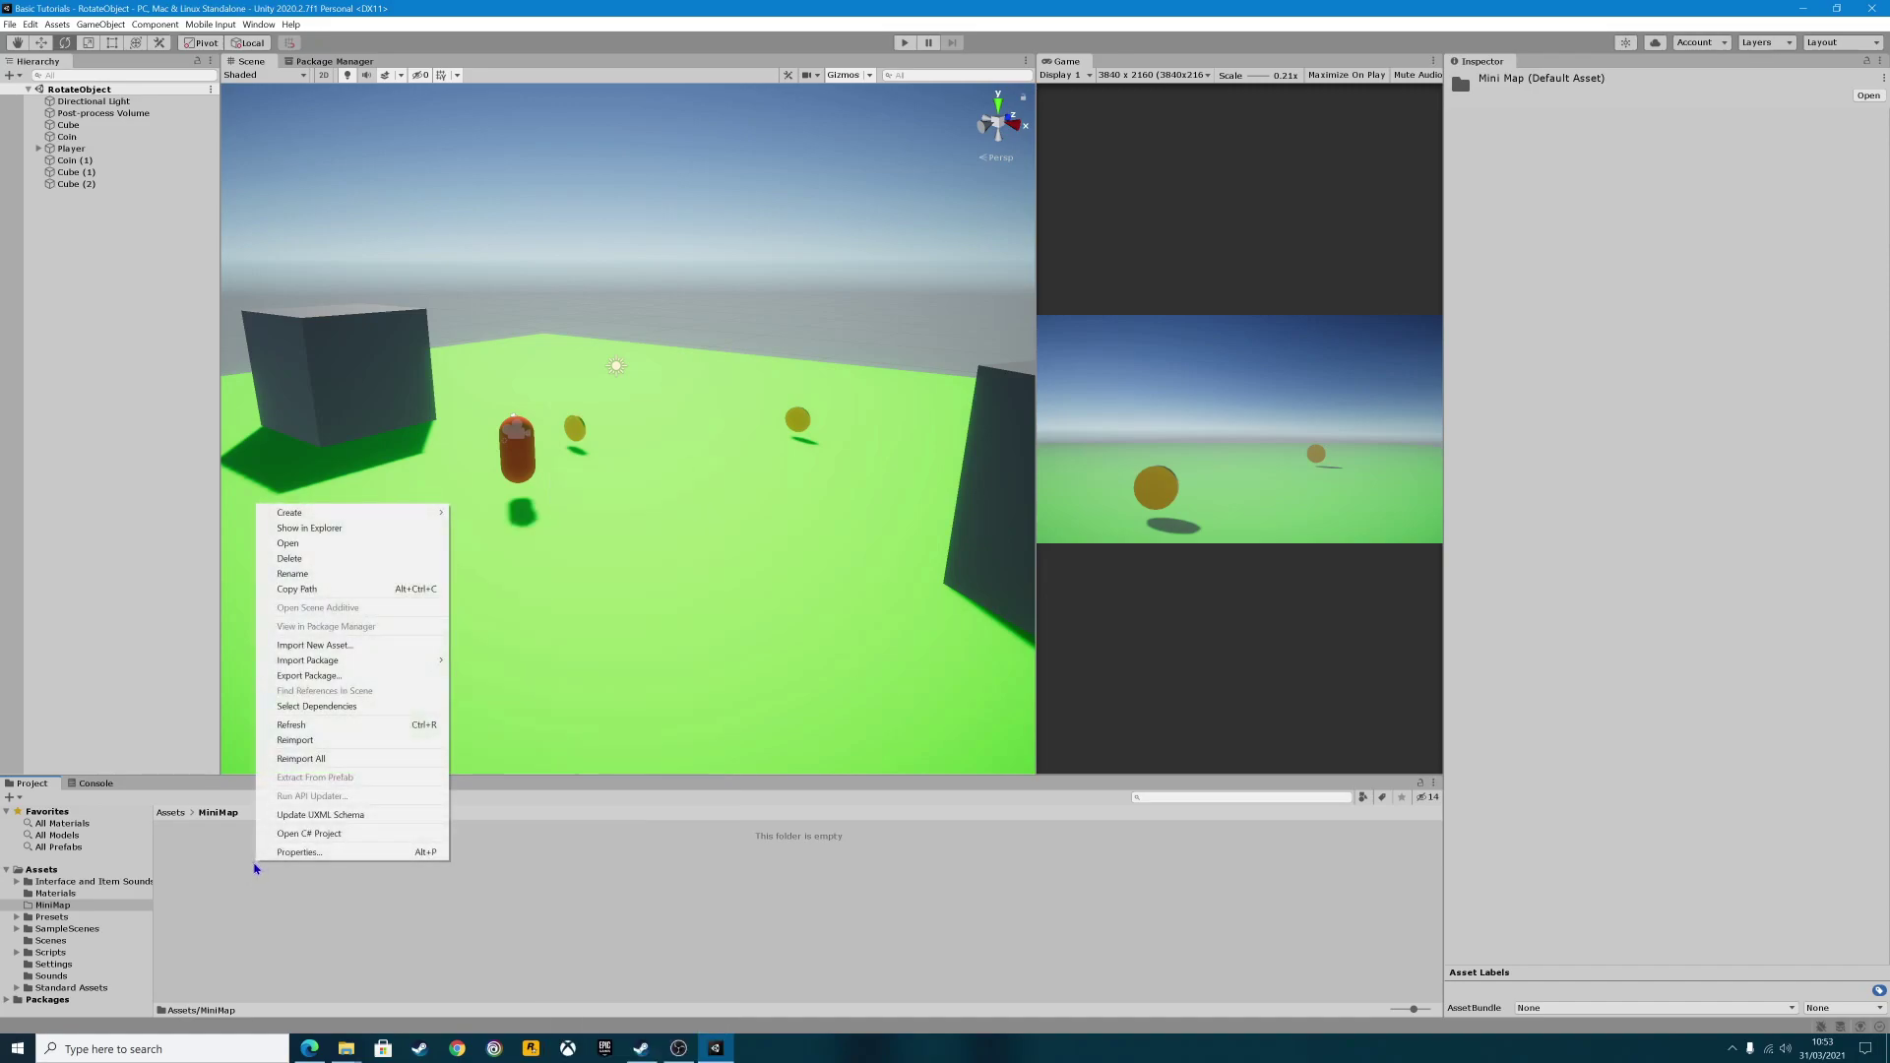
{"action": "mouse_move", "coordinate": [308, 513]}
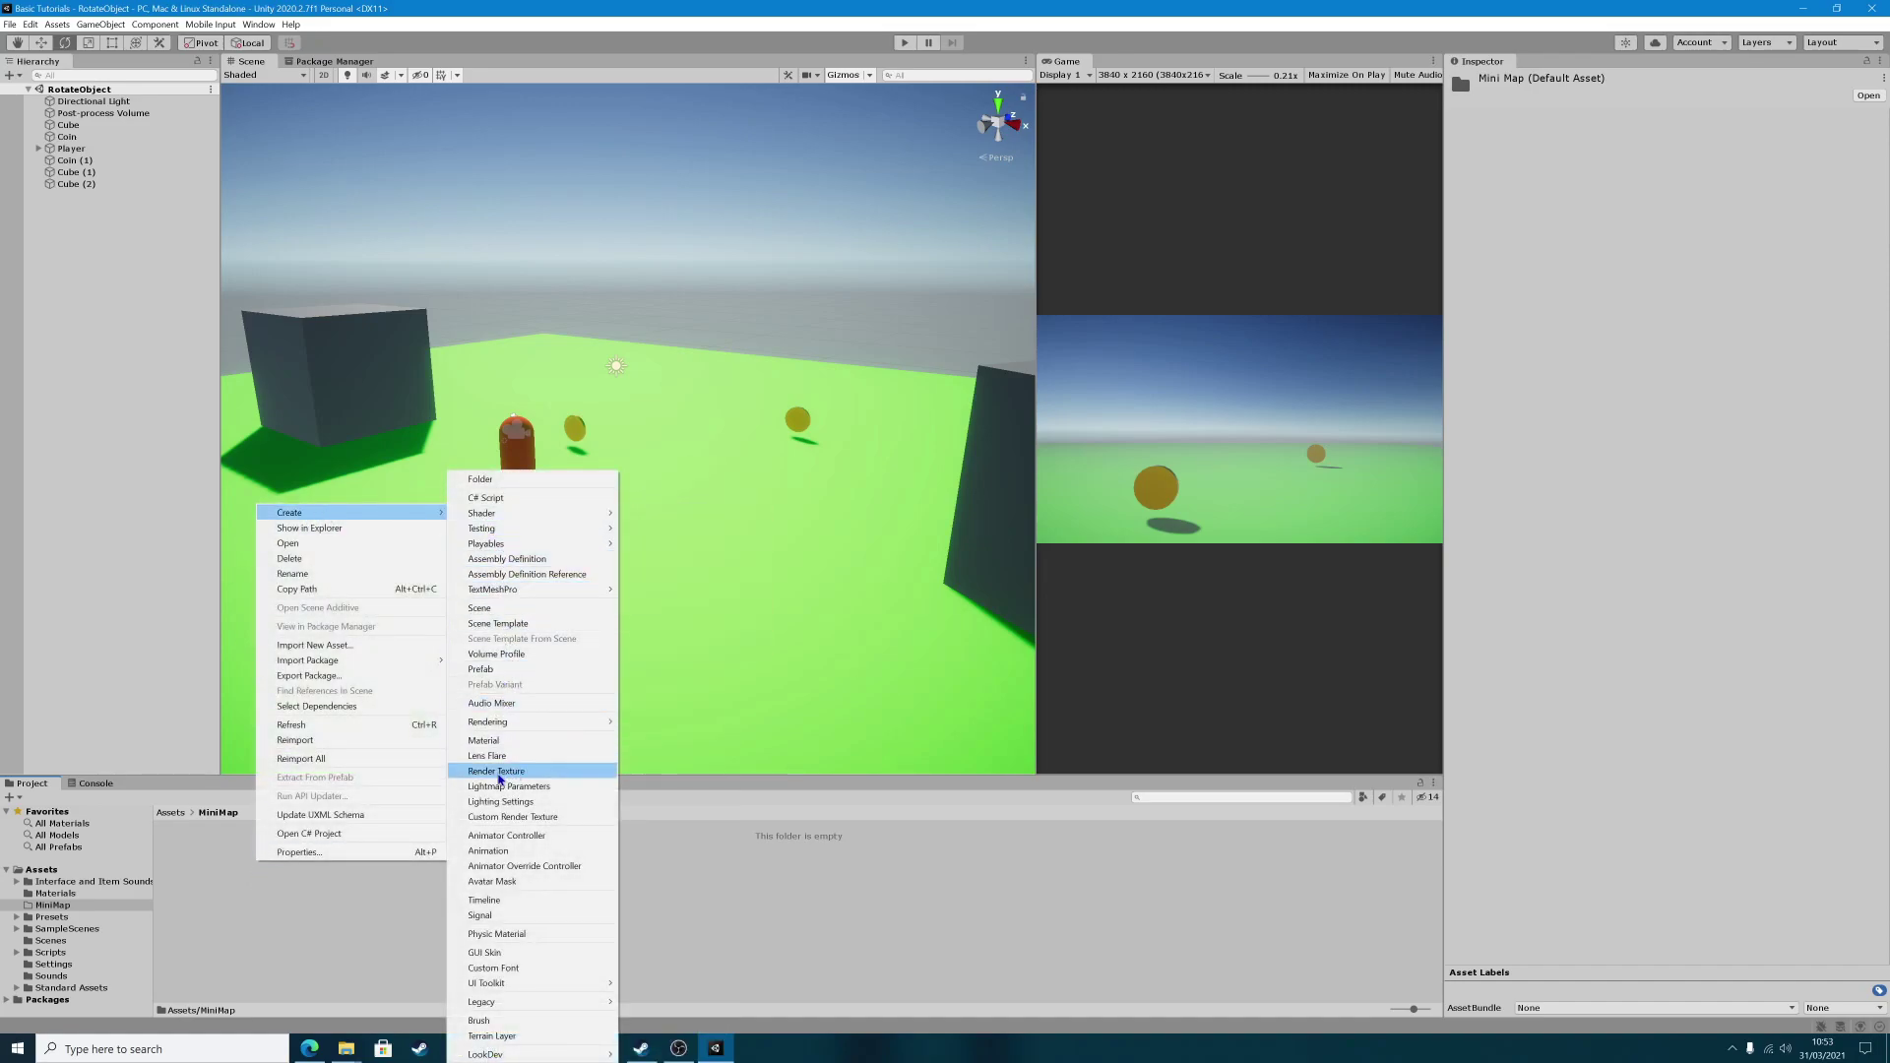
{"action": "left_click", "coordinate": [497, 772]}
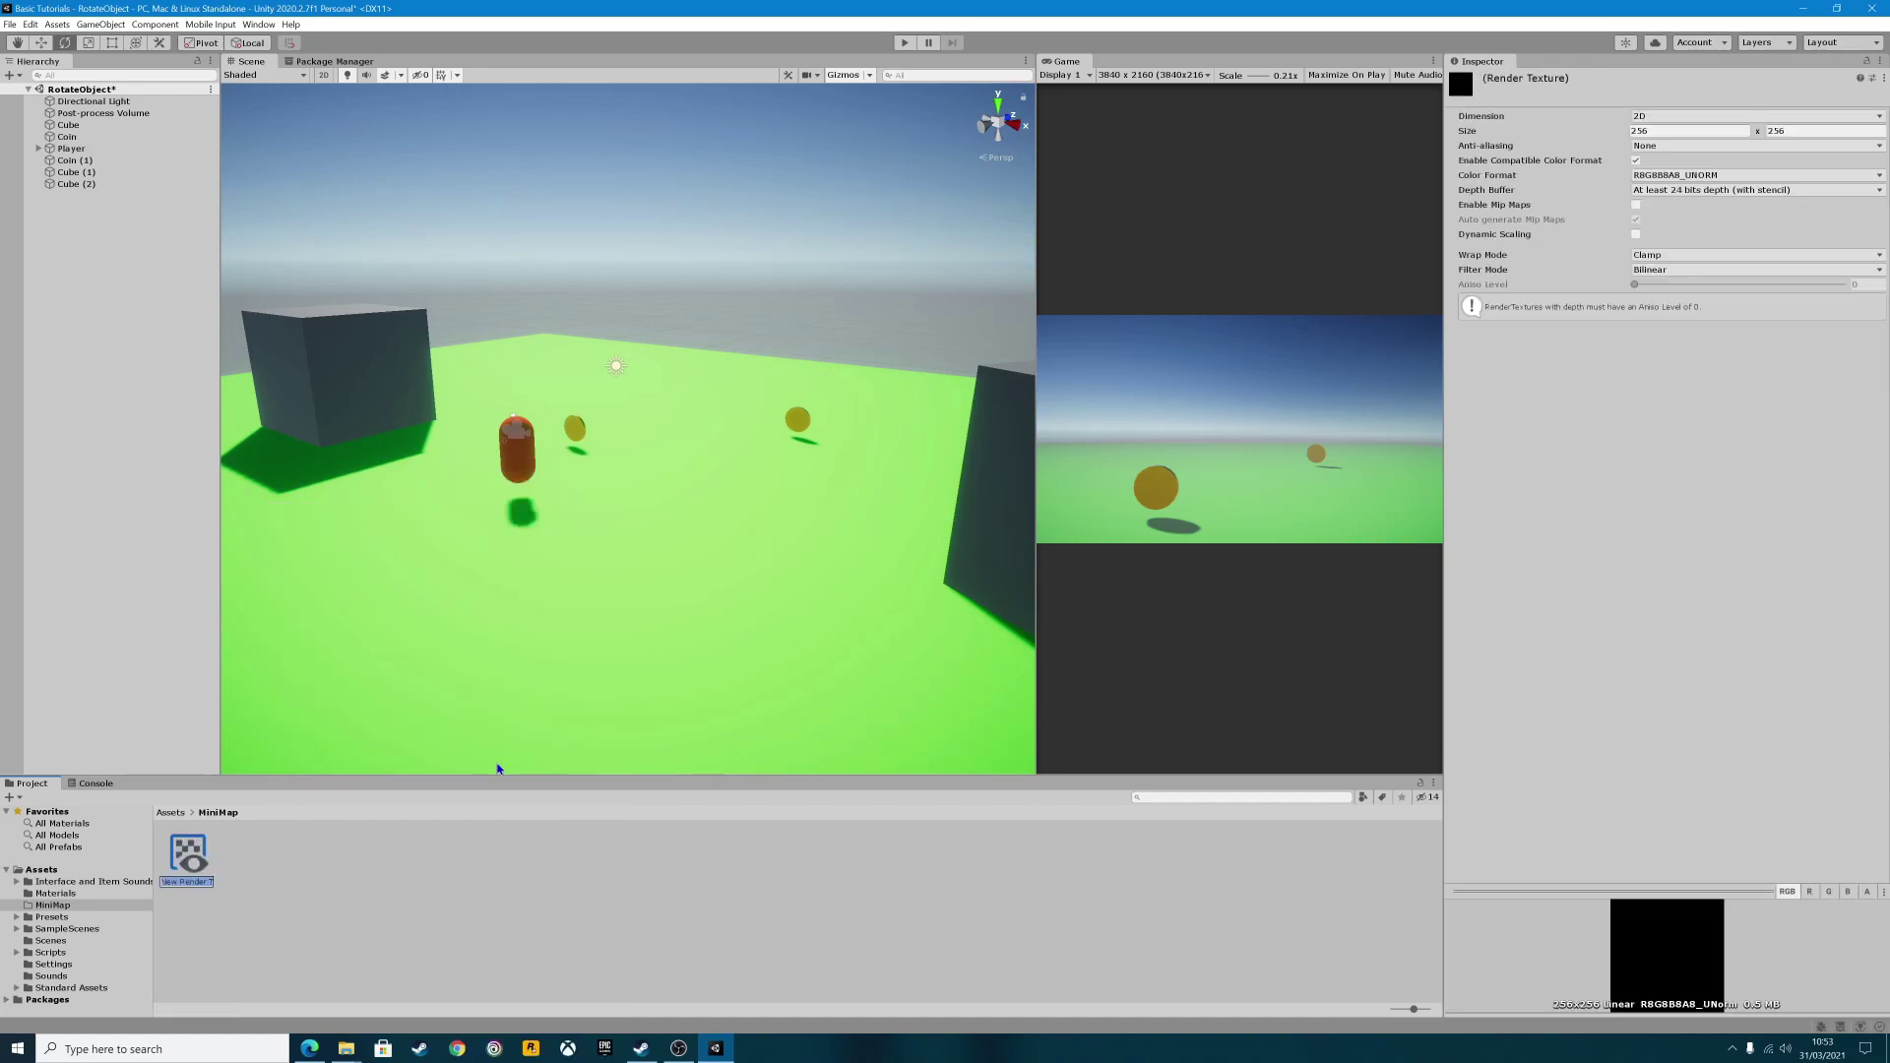
{"action": "type", "text": "MiniMapFeed"}
{"action": "key", "text": "Return"}
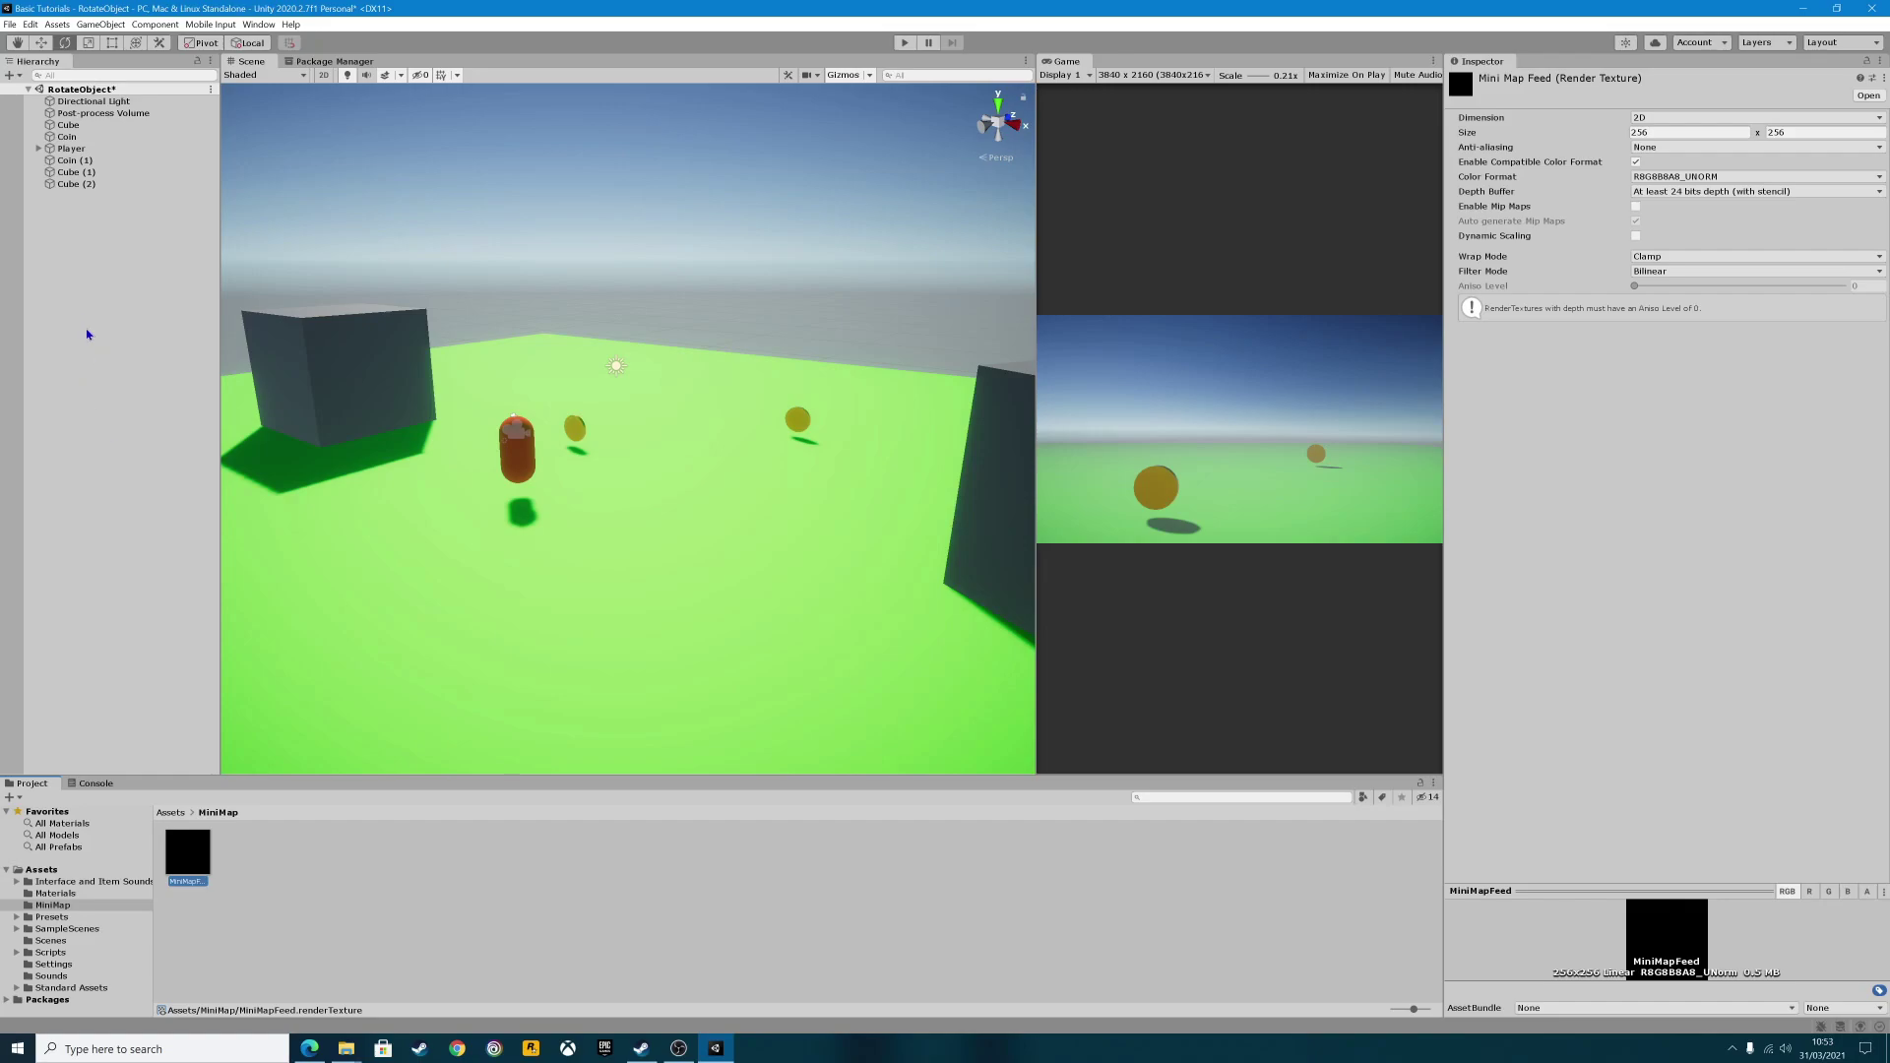
Expand Player in the Hierarchy and check the Main Camera beneath it.
{"action": "left_click", "coordinate": [64, 149]}
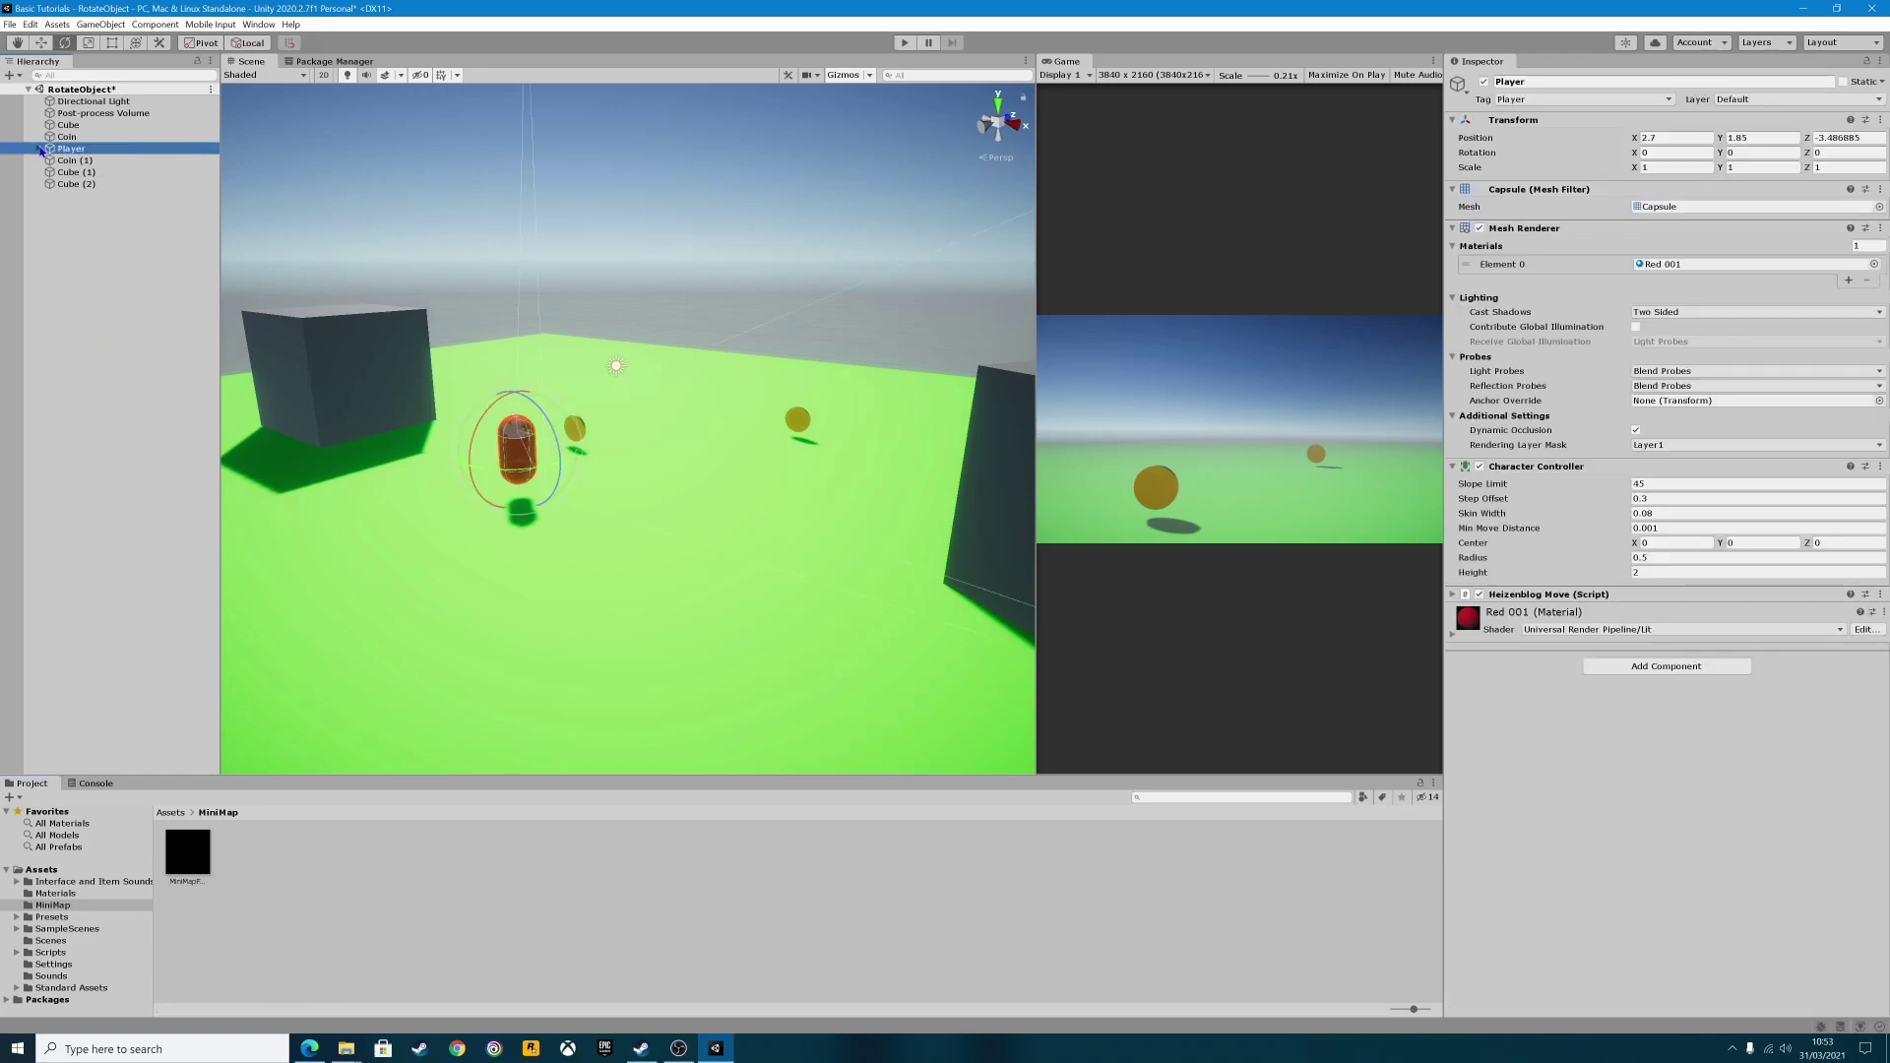
{"action": "left_click", "coordinate": [38, 148]}
{"action": "left_click", "coordinate": [86, 160]}
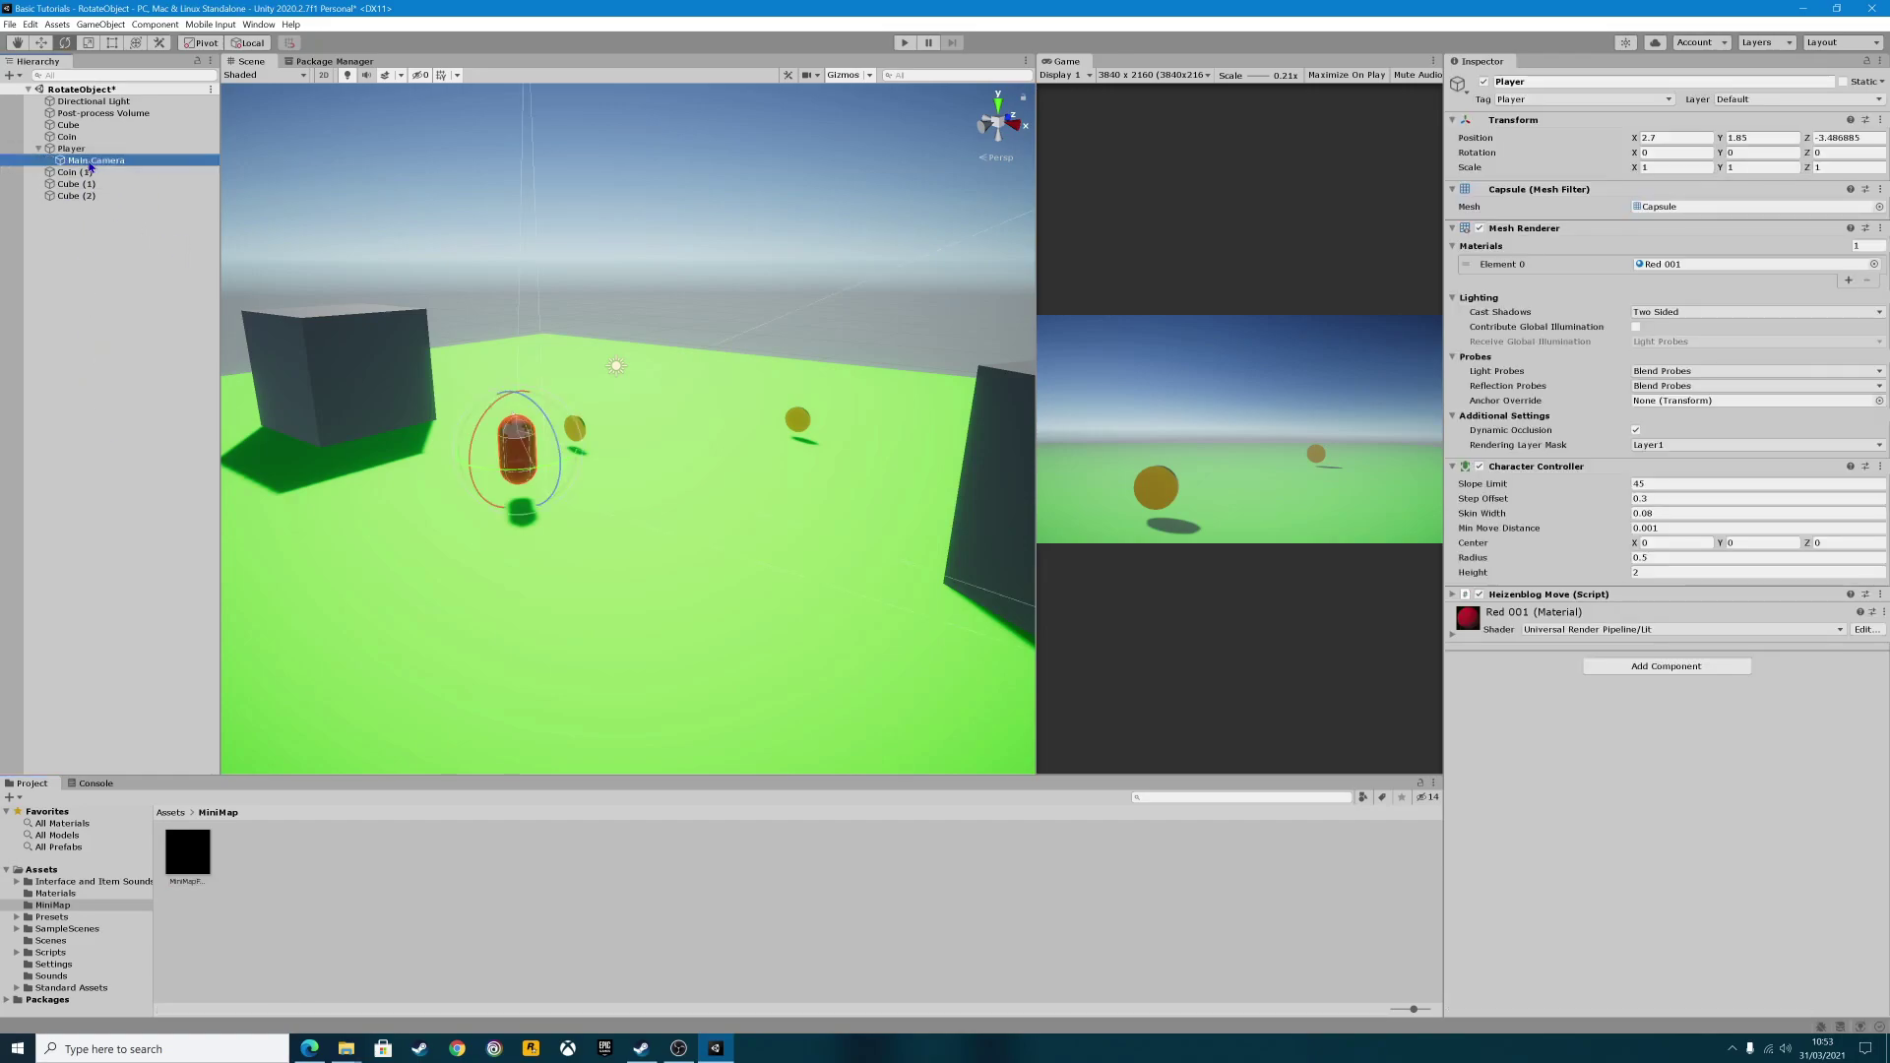
{"action": "left_click", "coordinate": [61, 149]}
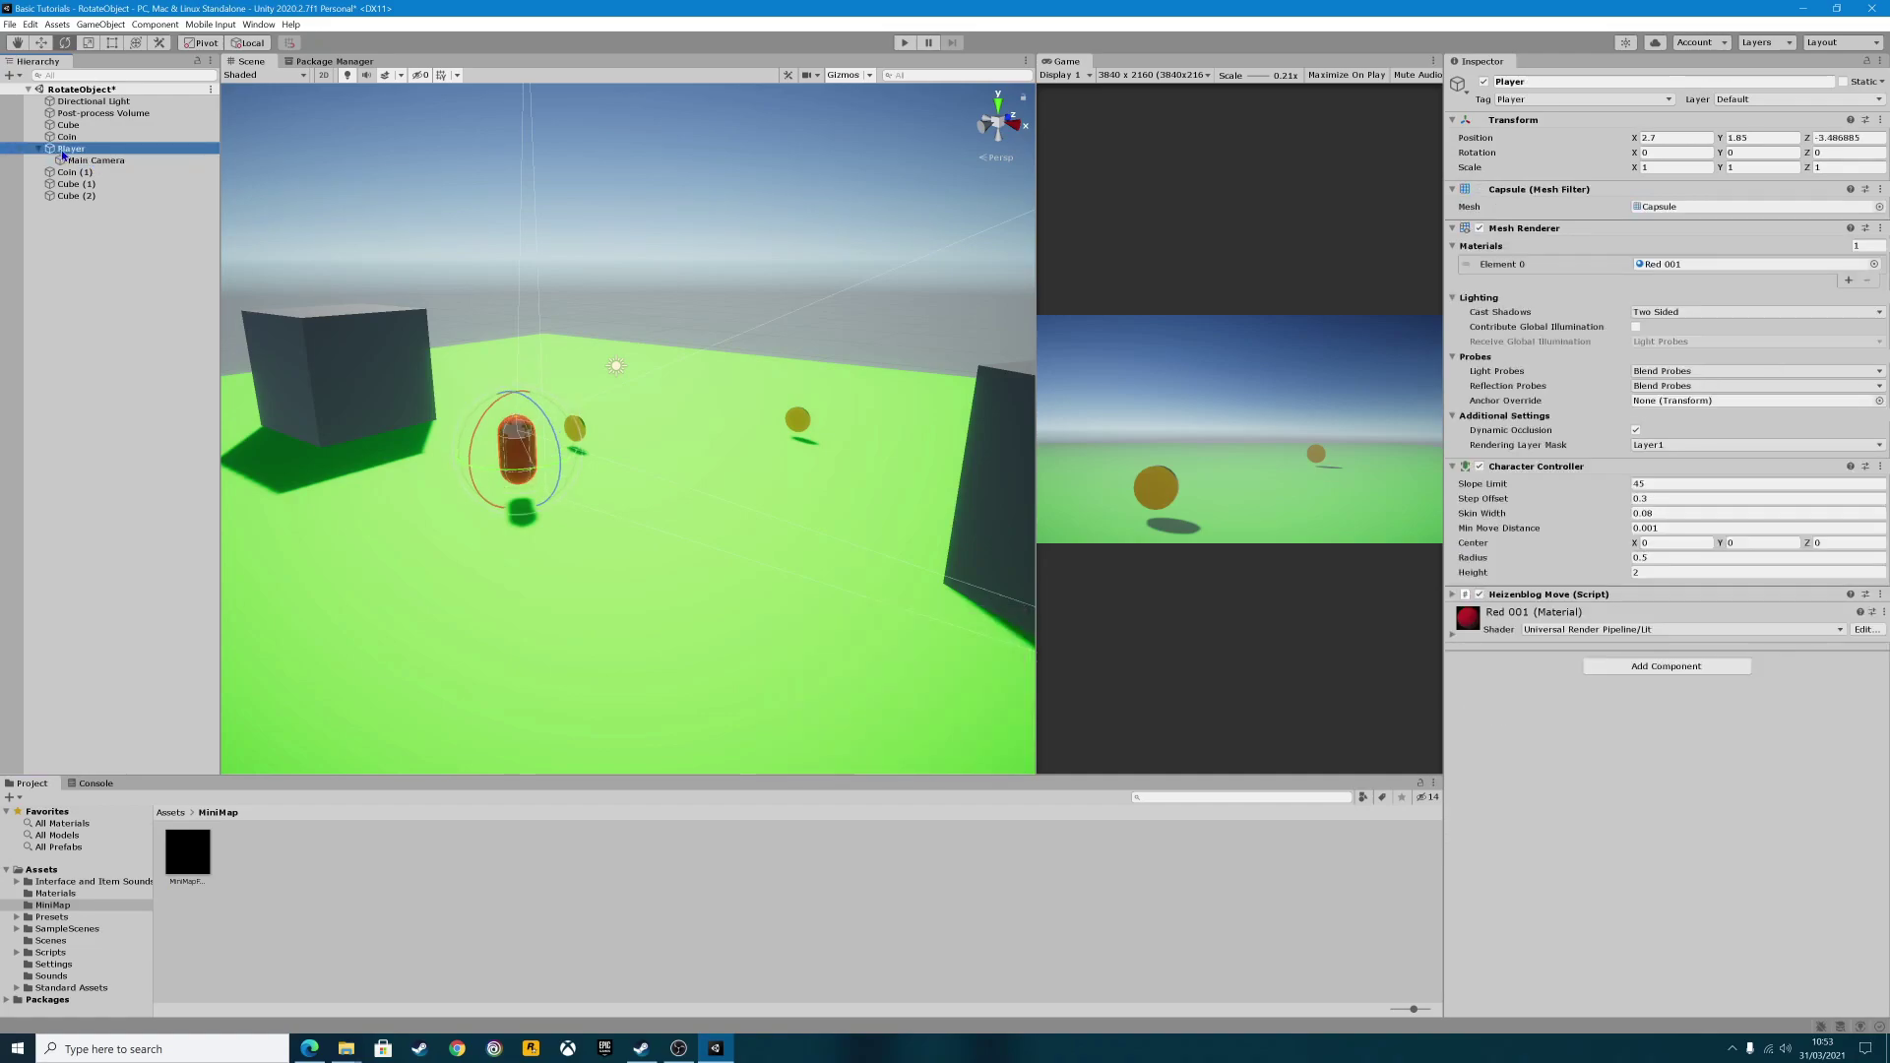
Add a Camera as a child of Player and rename it MiniMapCam.
{"action": "right_click", "coordinate": [67, 151]}
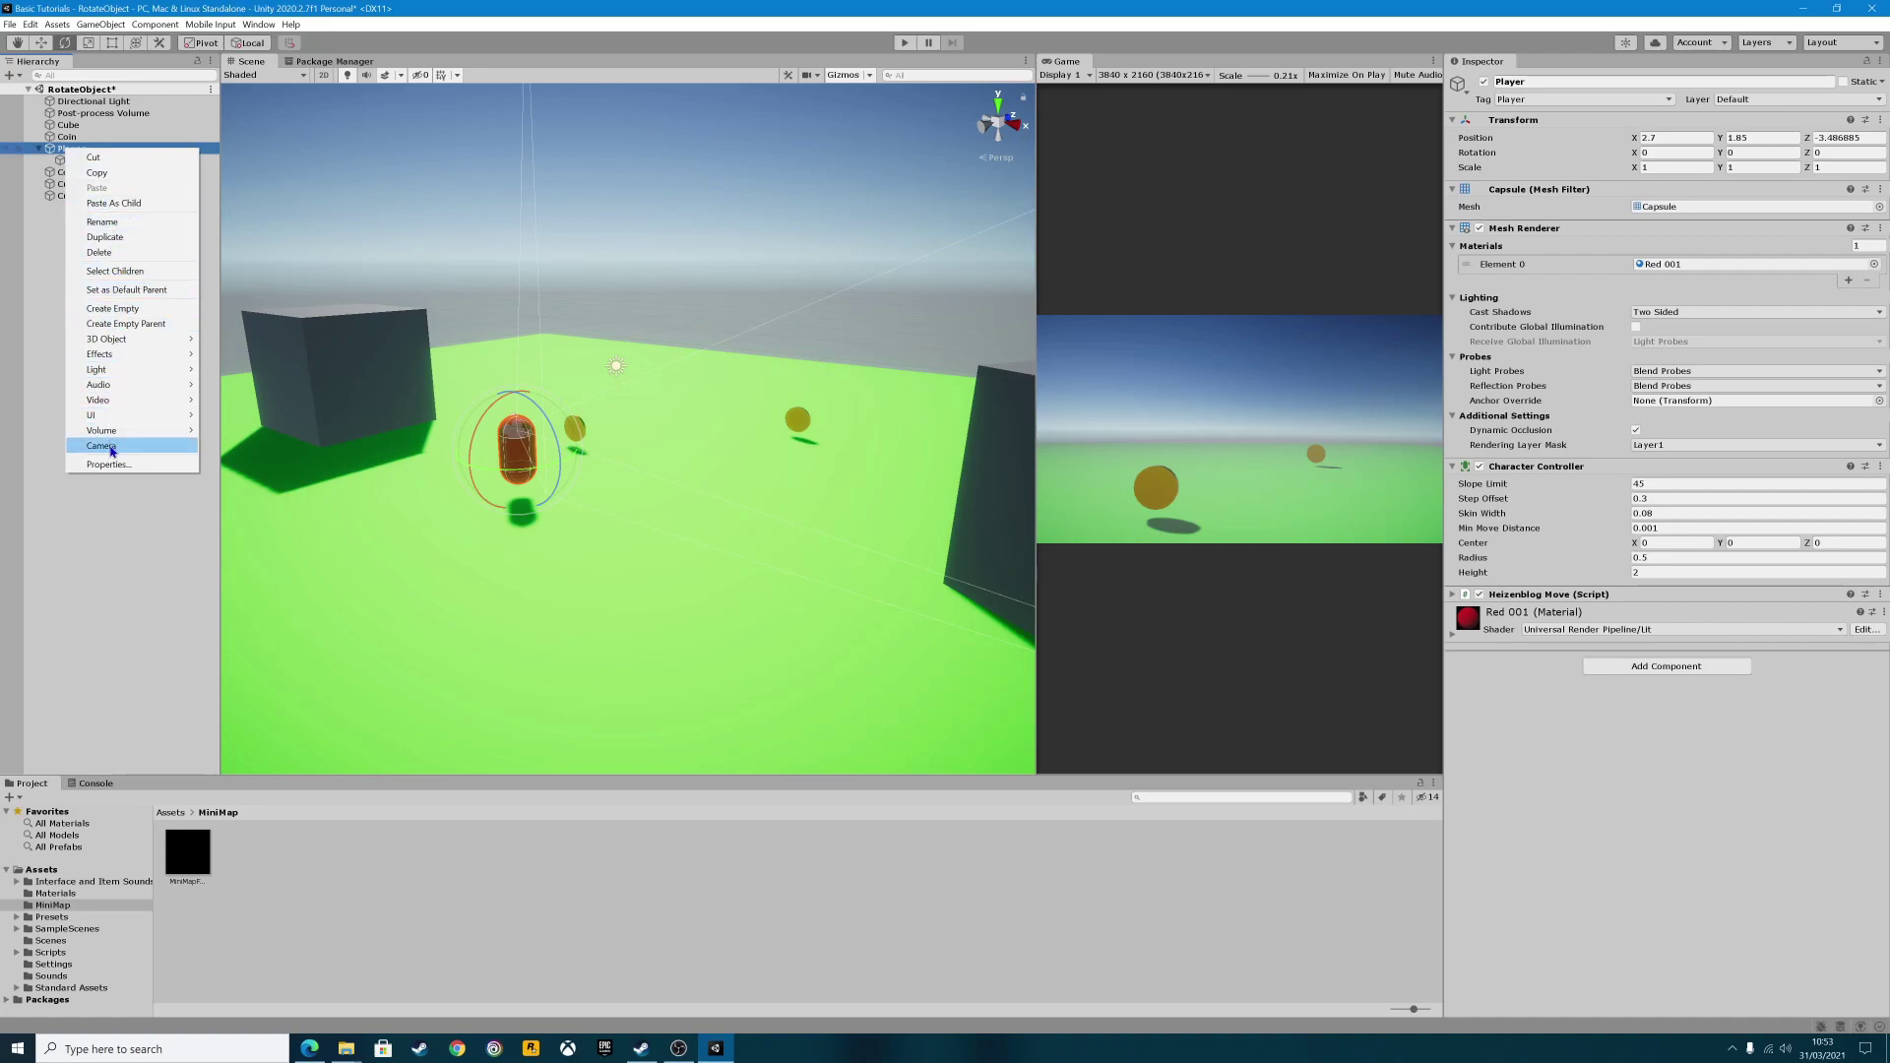
{"action": "left_click", "coordinate": [102, 446]}
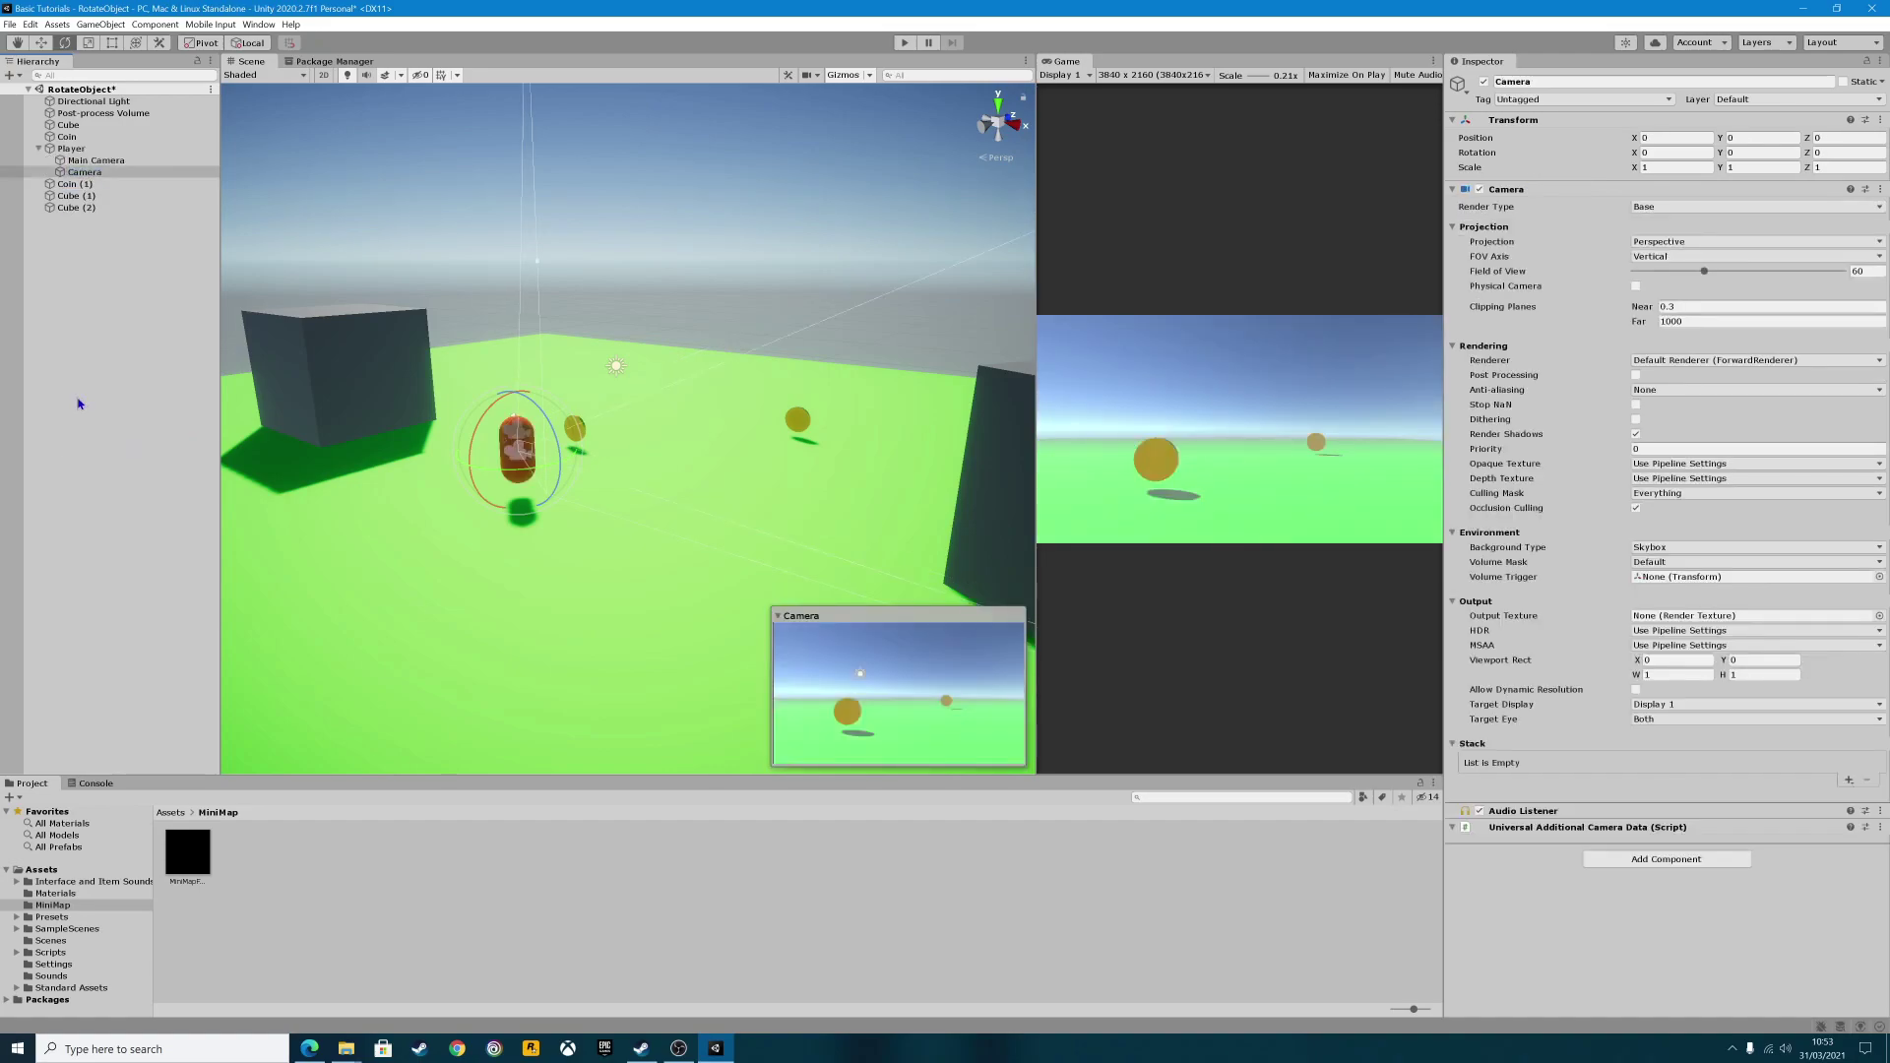
{"action": "left_click", "coordinate": [101, 174]}
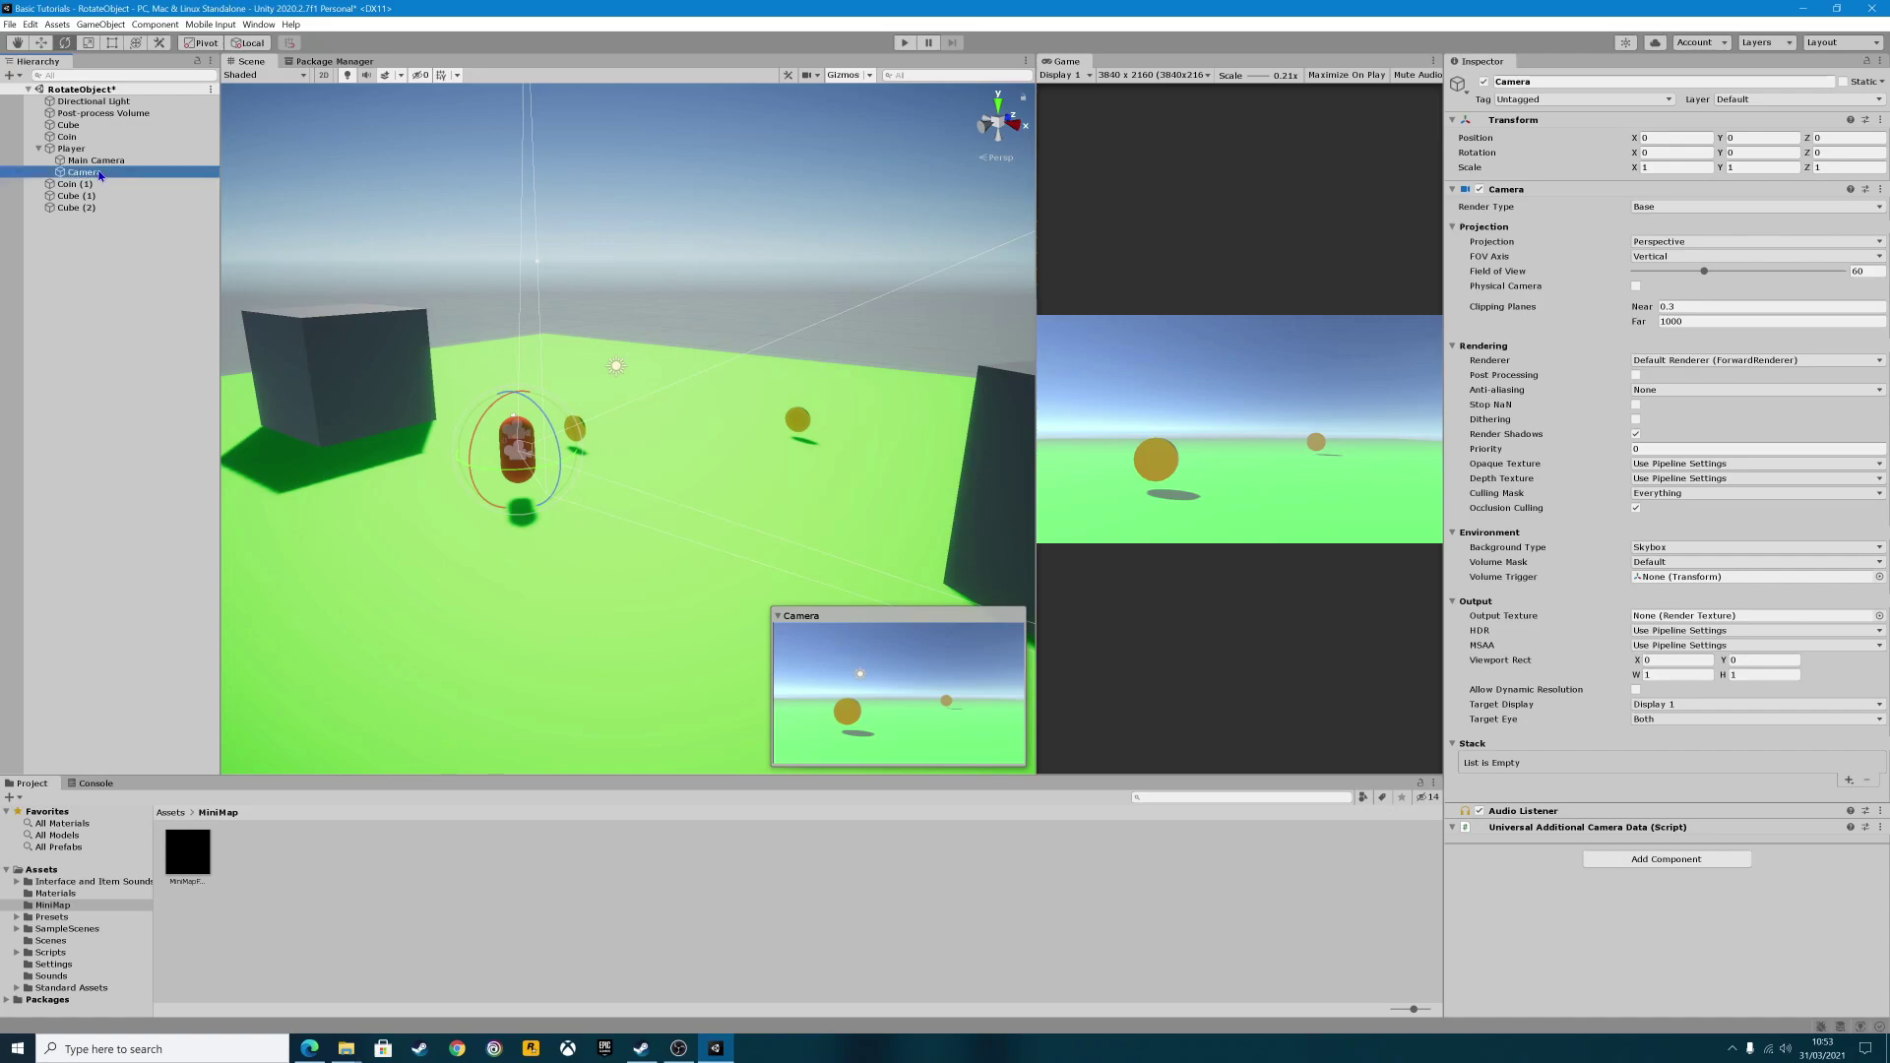
{"action": "left_click", "coordinate": [99, 173]}
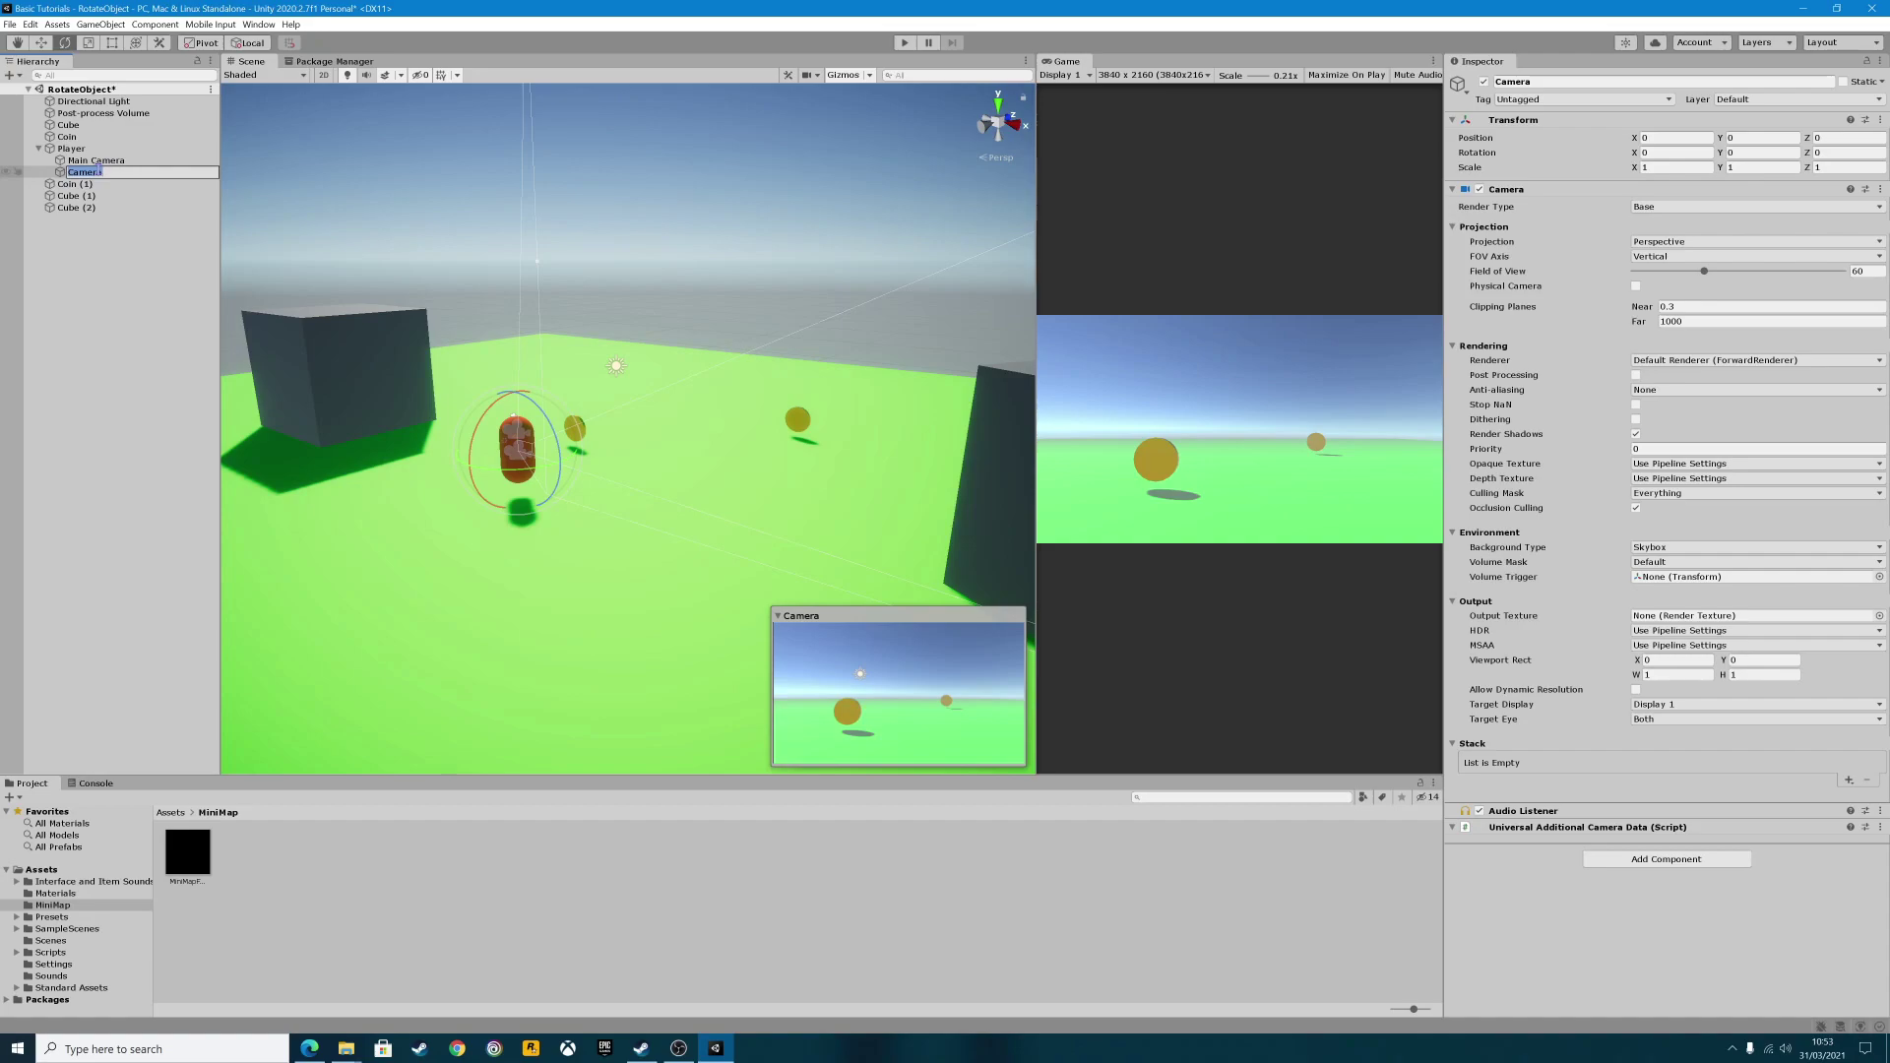
{"action": "type", "text": "MiniMap"}
{"action": "key", "text": "Return"}
{"action": "left_click", "coordinate": [59, 300]}
{"action": "left_click", "coordinate": [69, 175]}
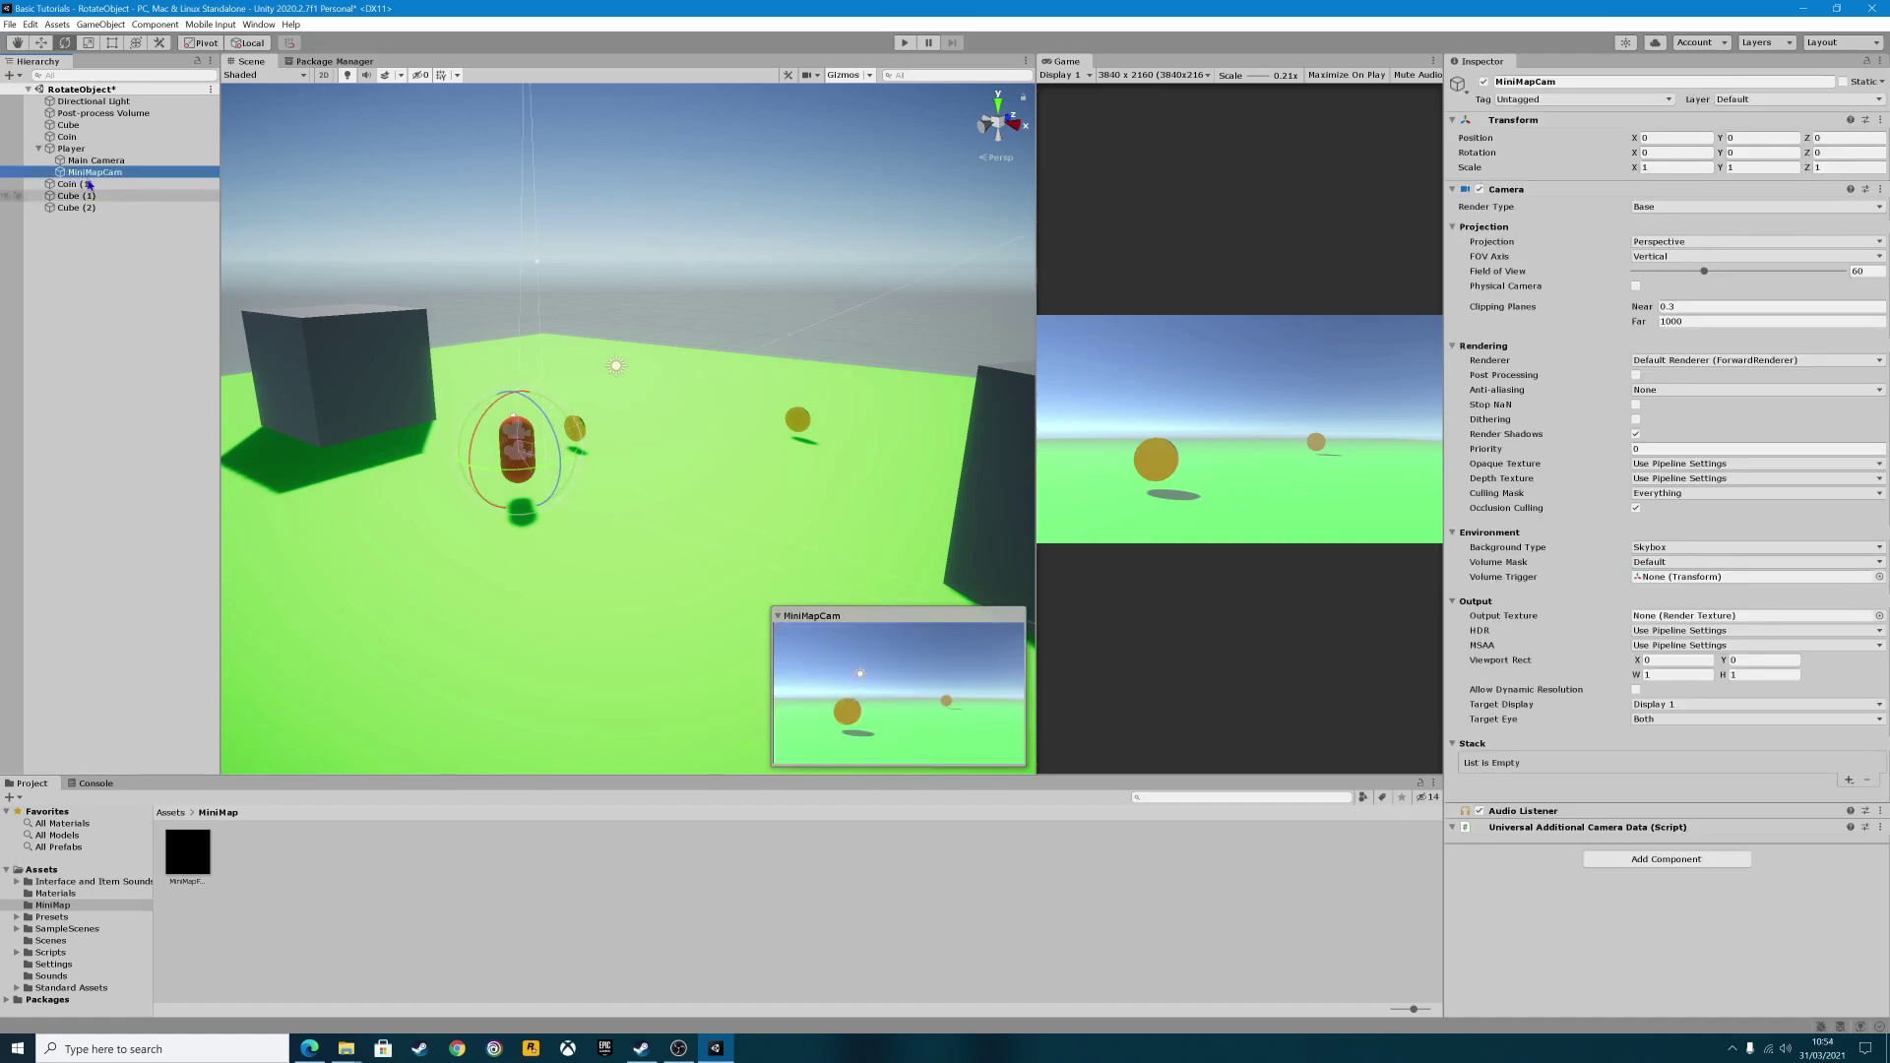
Raise MiniMapCam with the Move tool and set its Rotation X to 90.
{"action": "left_click", "coordinate": [40, 42]}
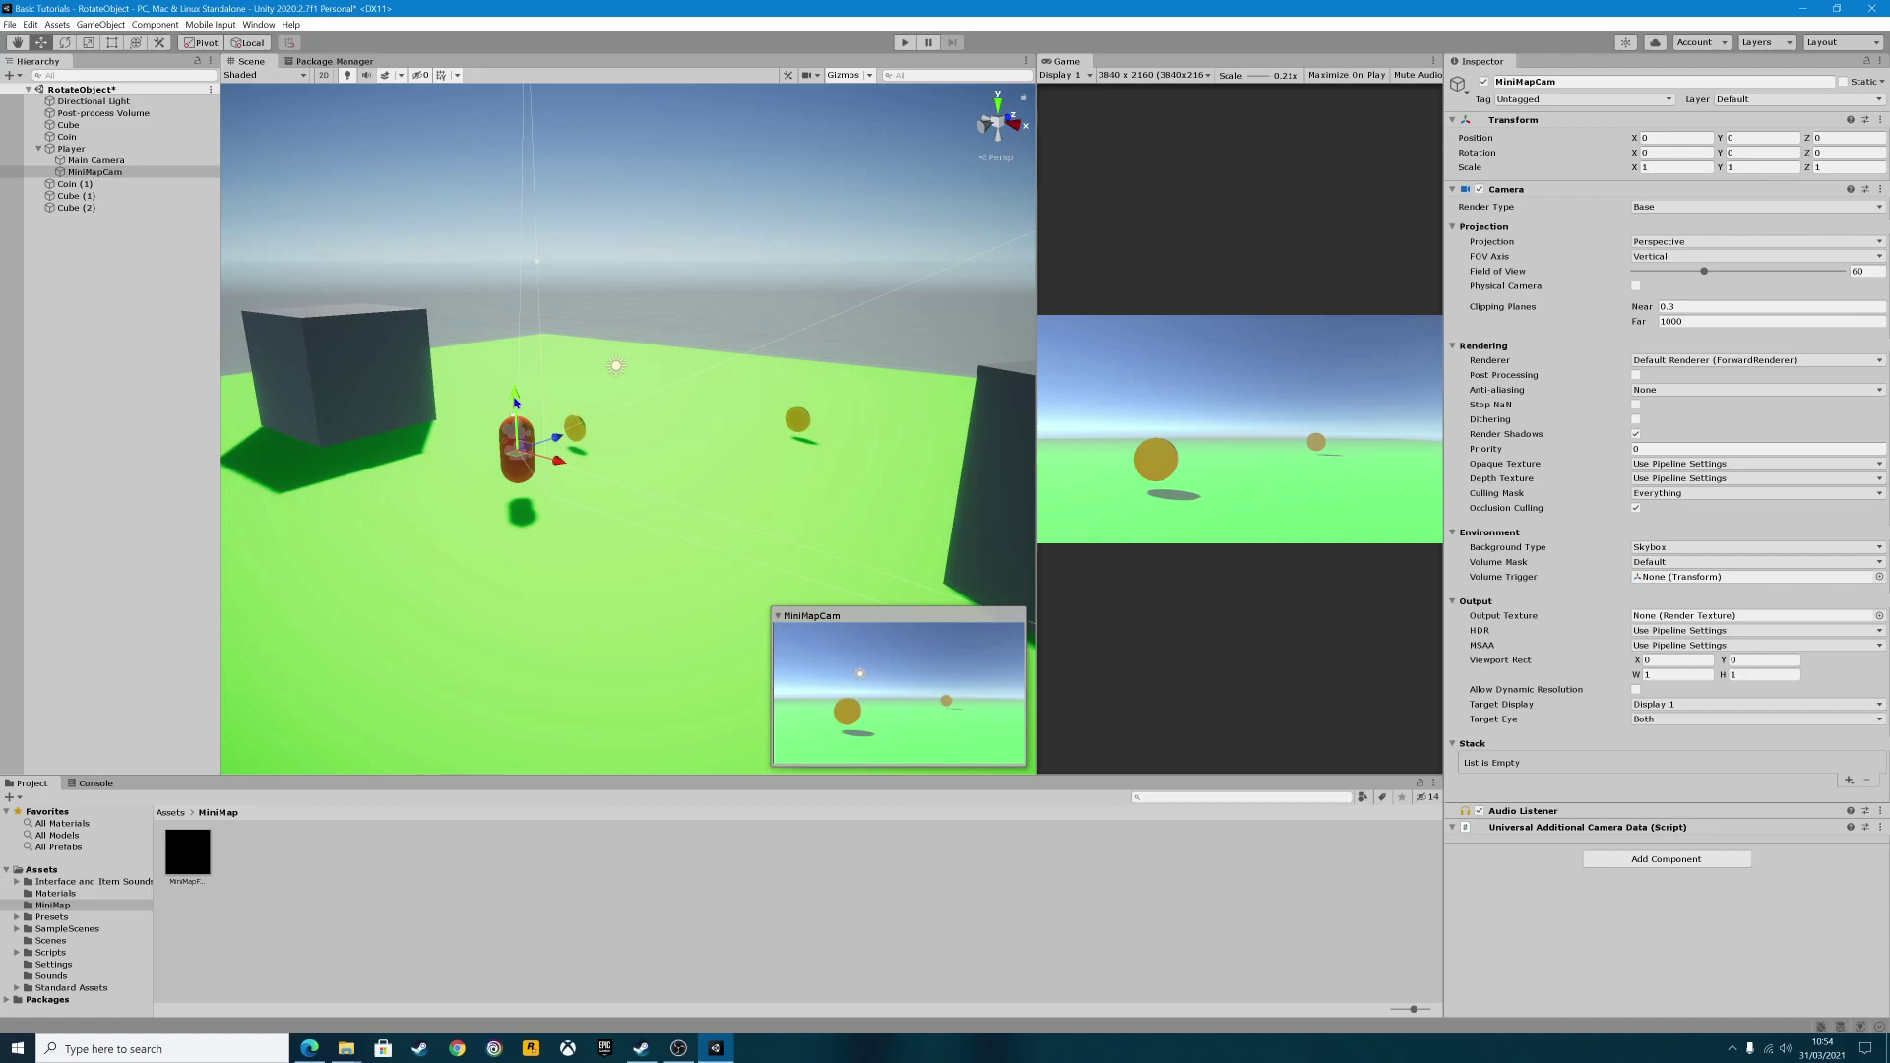
{"action": "left_click_drag", "start_coordinate": [517, 404], "coordinate": [485, 78]}
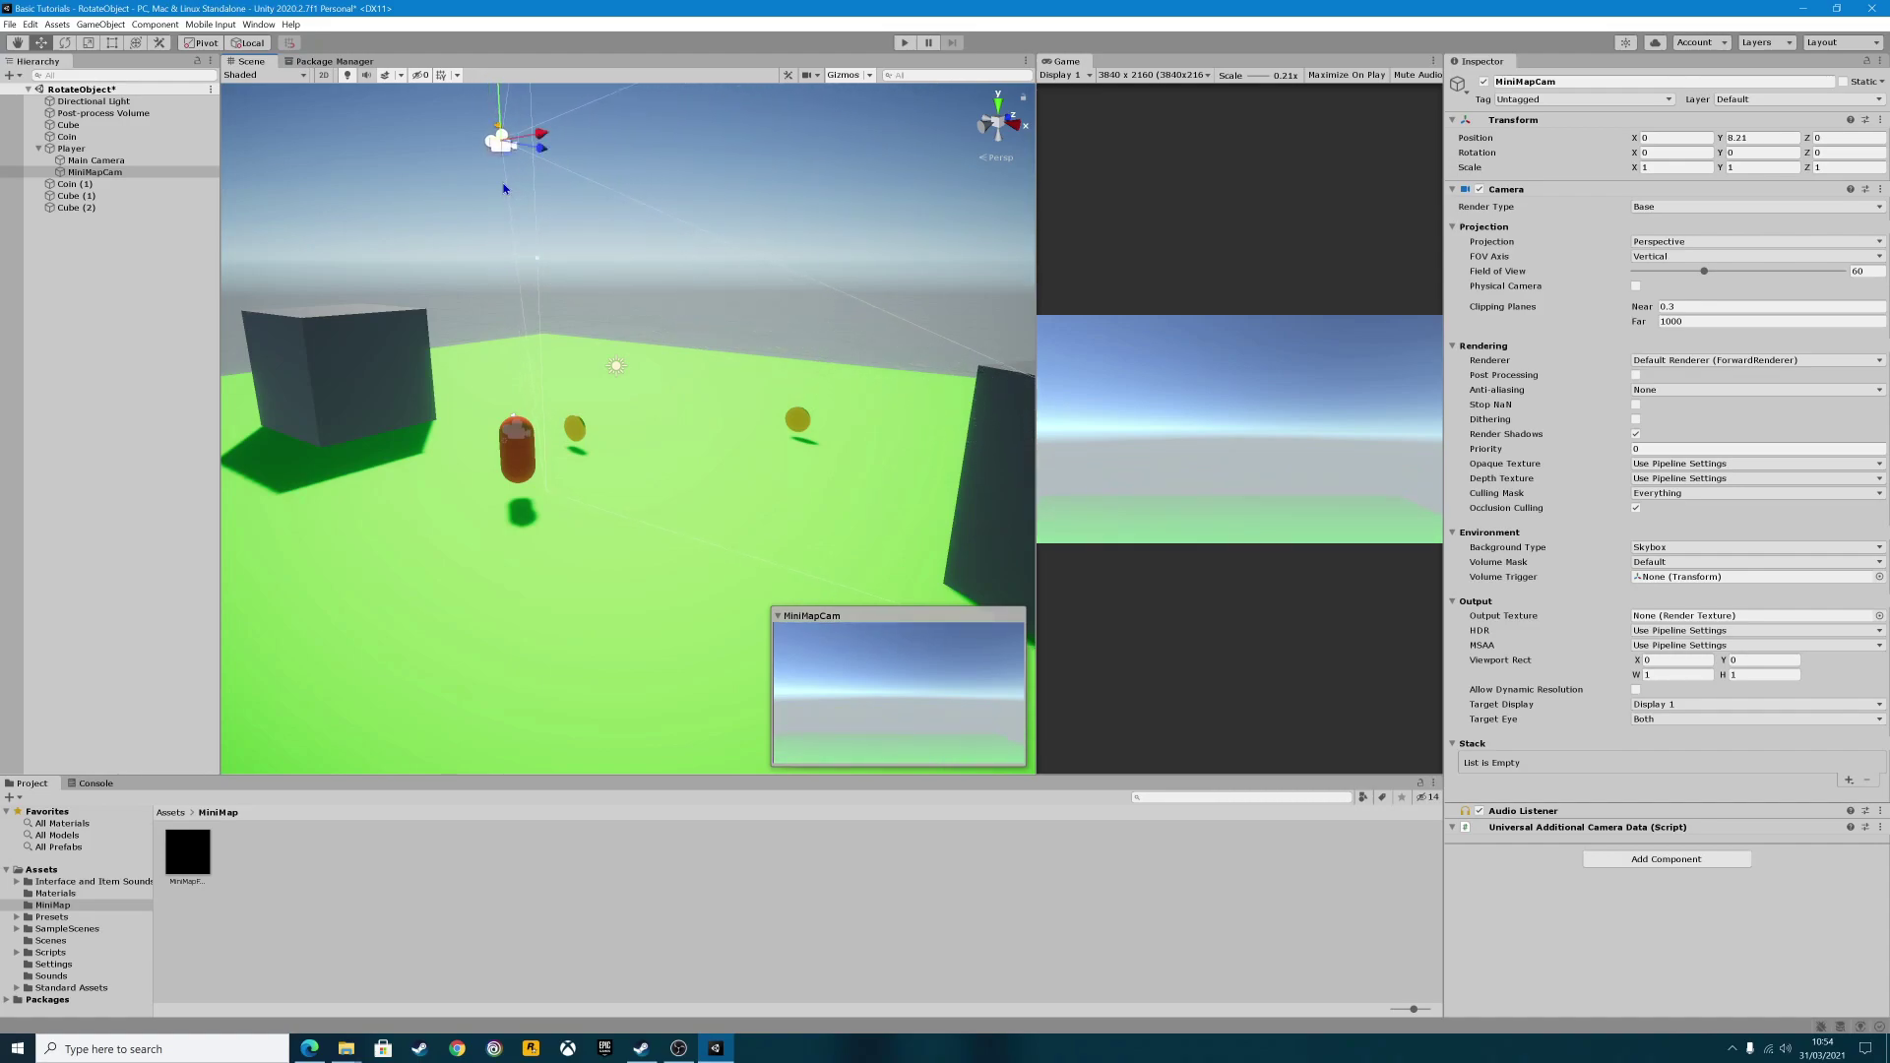
{"action": "left_click", "coordinate": [1732, 153]}
{"action": "left_click", "coordinate": [1663, 152]}
{"action": "type", "text": "90"}
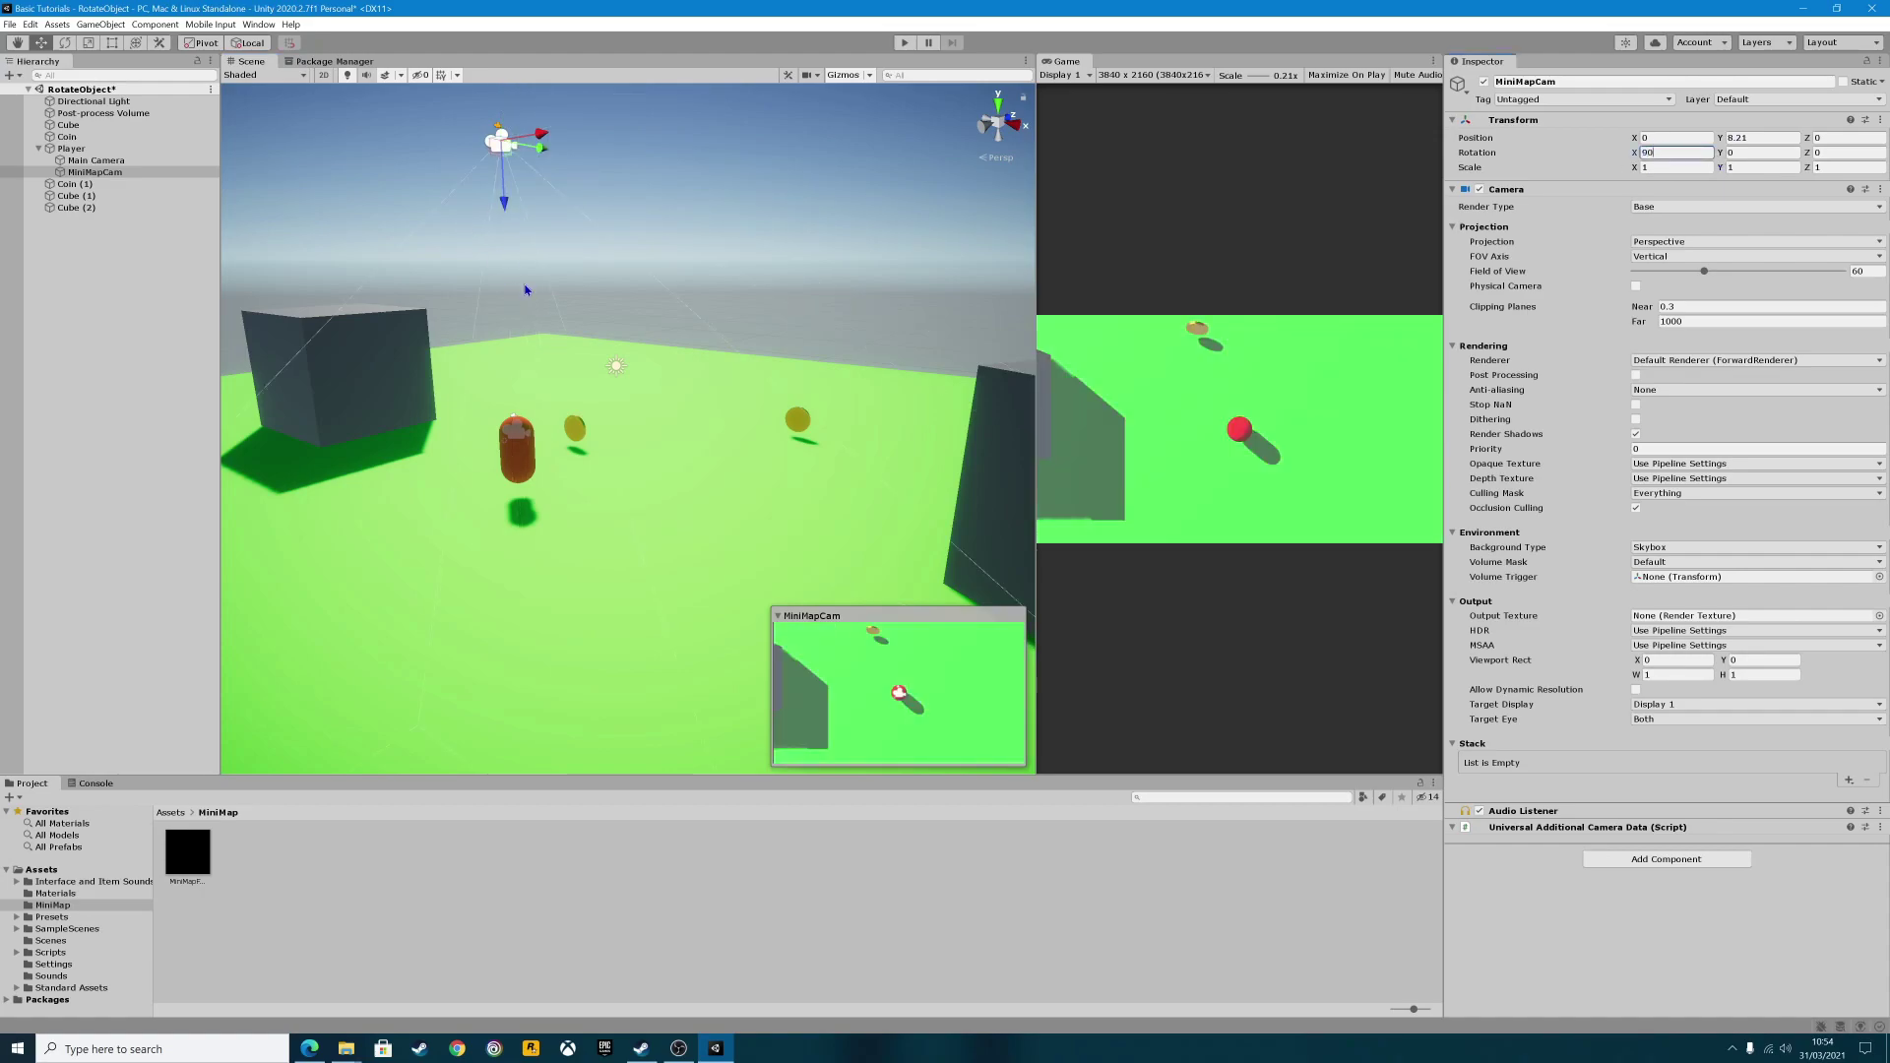
Lift MiniMapCam further until Position Y reads about 15.81.
{"action": "left_click_drag", "start_coordinate": [503, 200], "coordinate": [497, 83]}
{"action": "scroll", "coordinate": [556, 360], "scroll_direction": "down", "scroll_amount": 2}
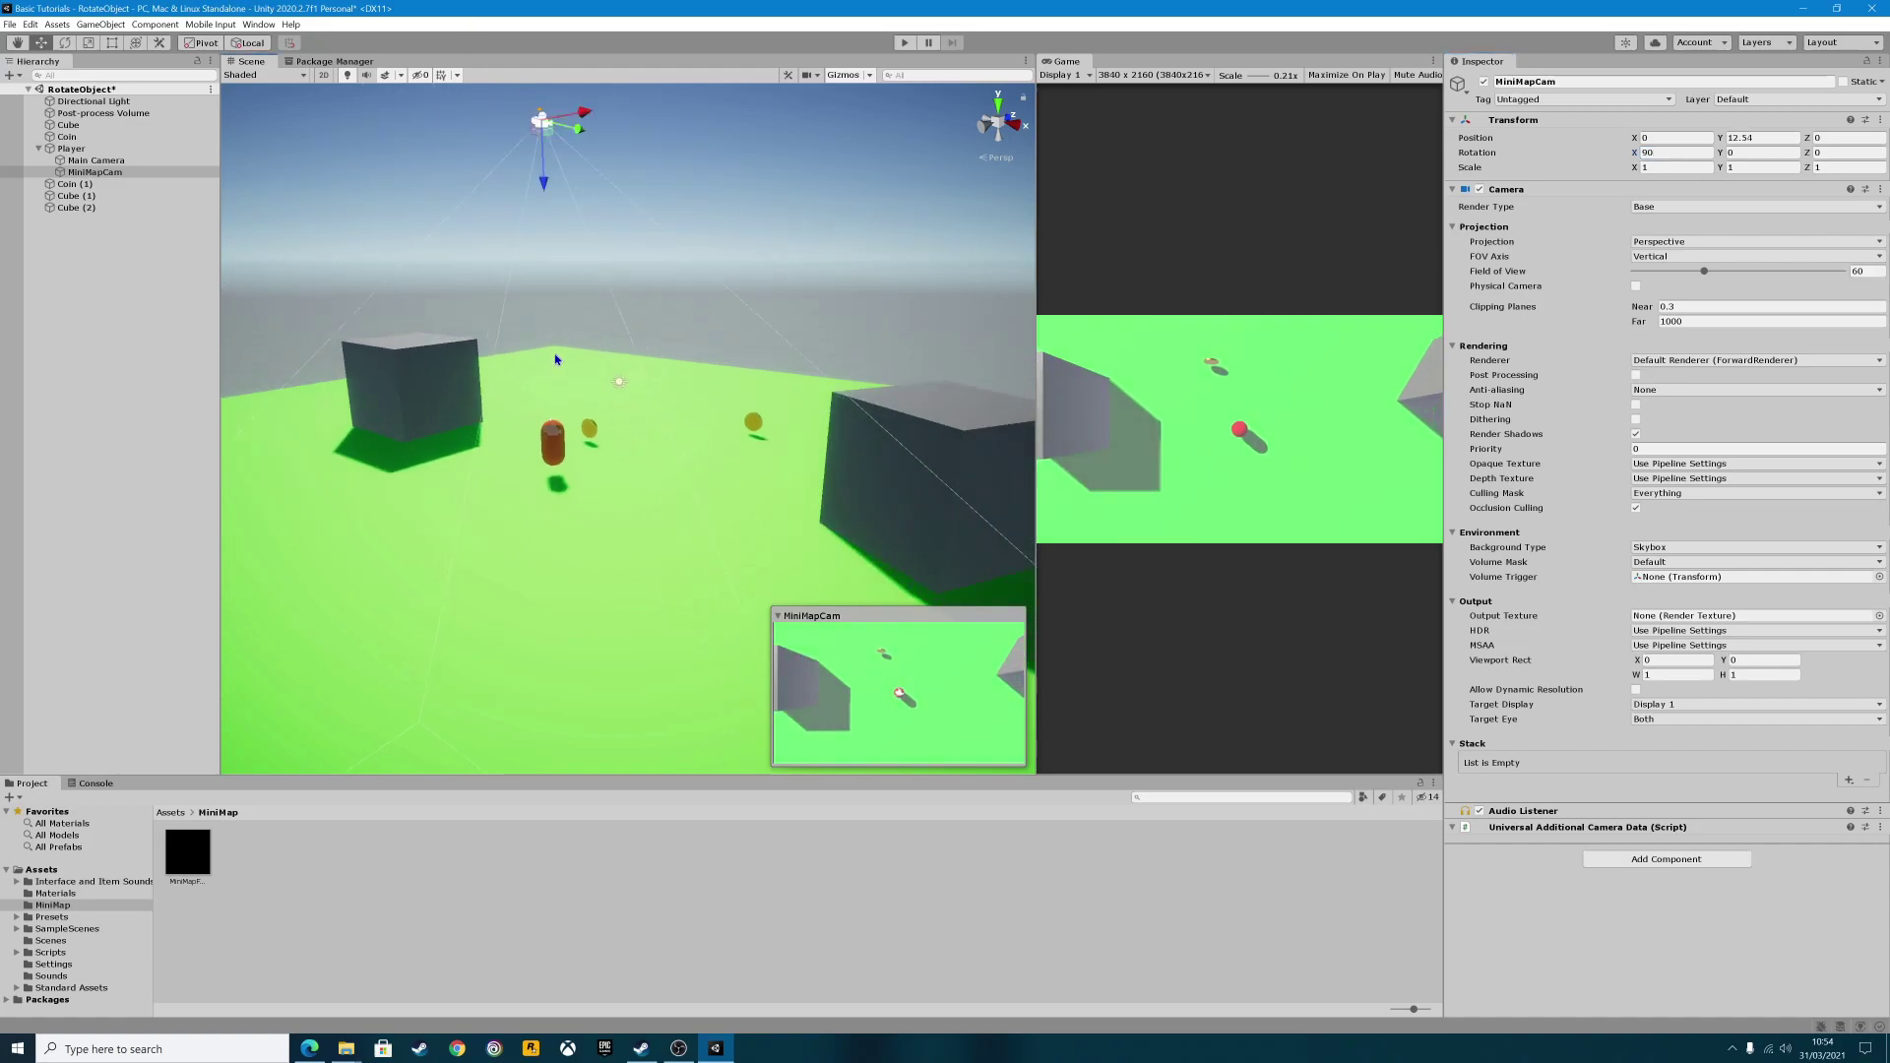
{"action": "scroll", "coordinate": [551, 354], "scroll_direction": "down", "scroll_amount": 2}
{"action": "left_click_drag", "start_coordinate": [548, 285], "coordinate": [548, 197]}
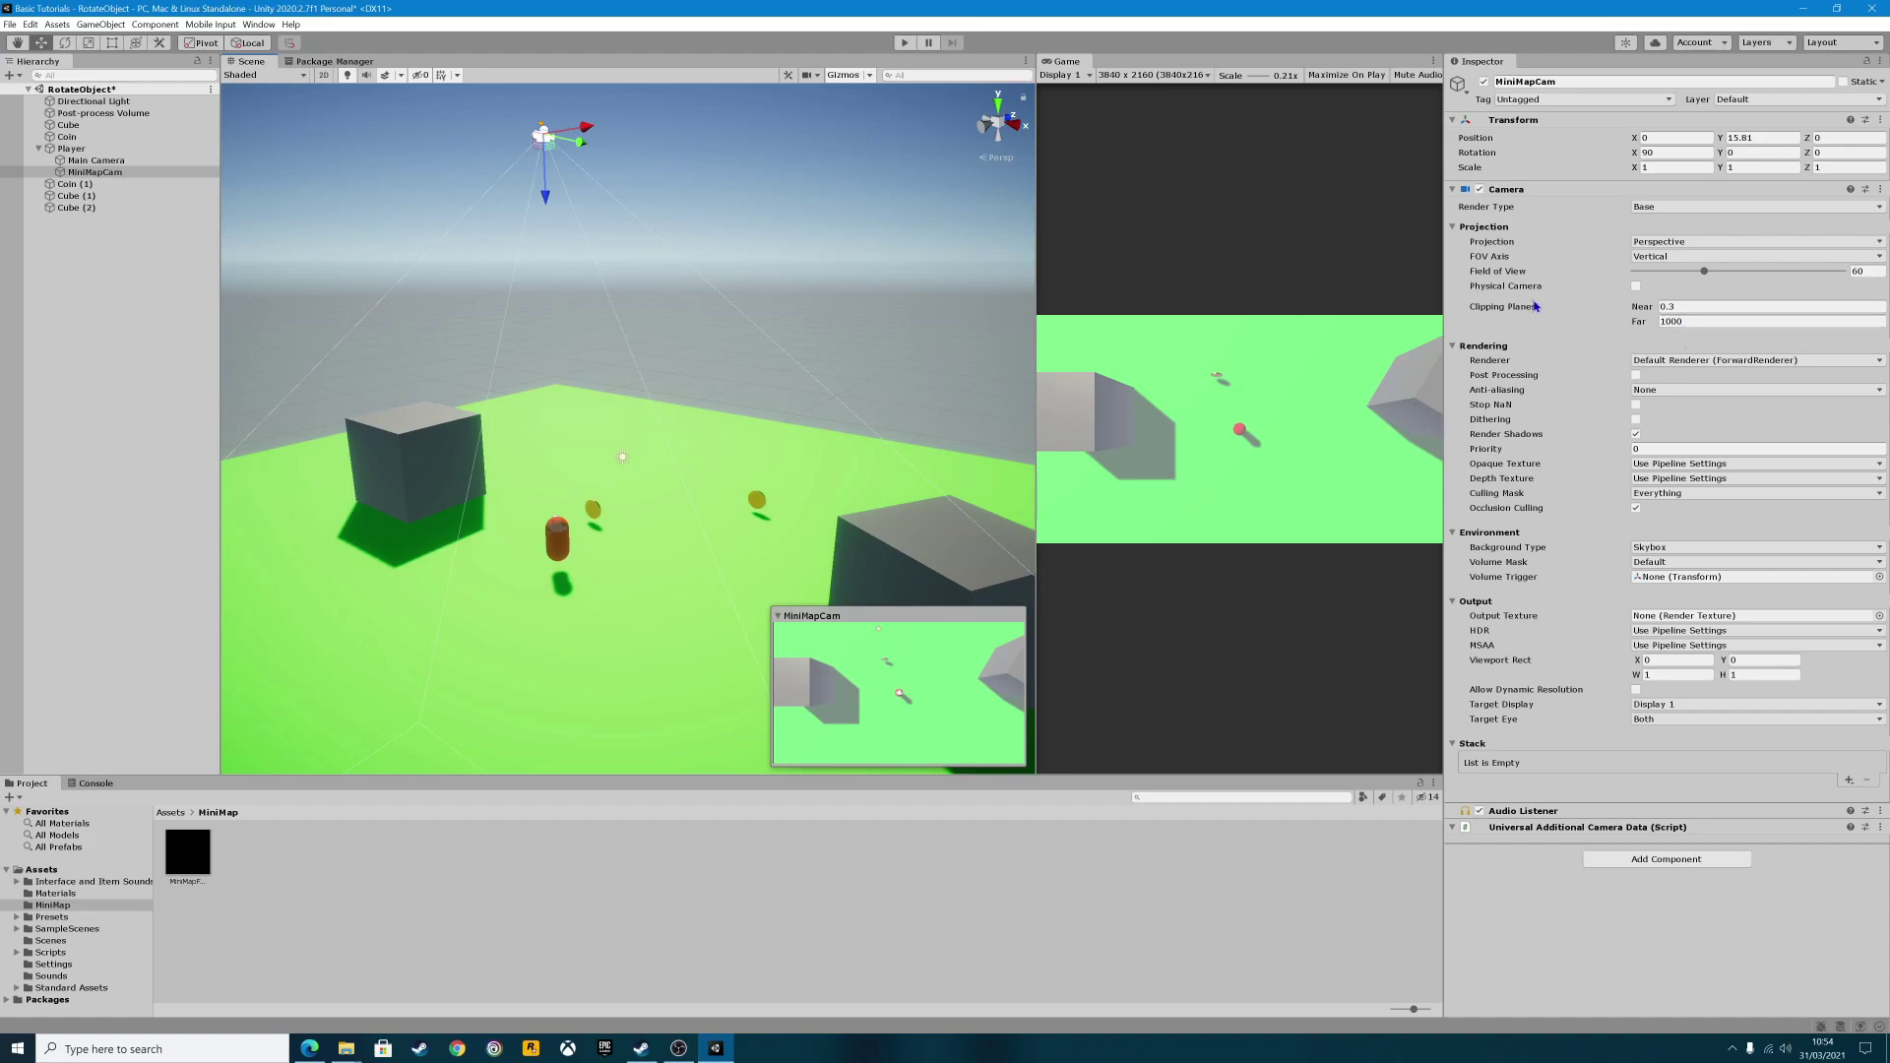
Set MiniMapCam's far clipping plane to 50.
{"action": "left_click", "coordinate": [1690, 321]}
{"action": "type", "text": "1"}
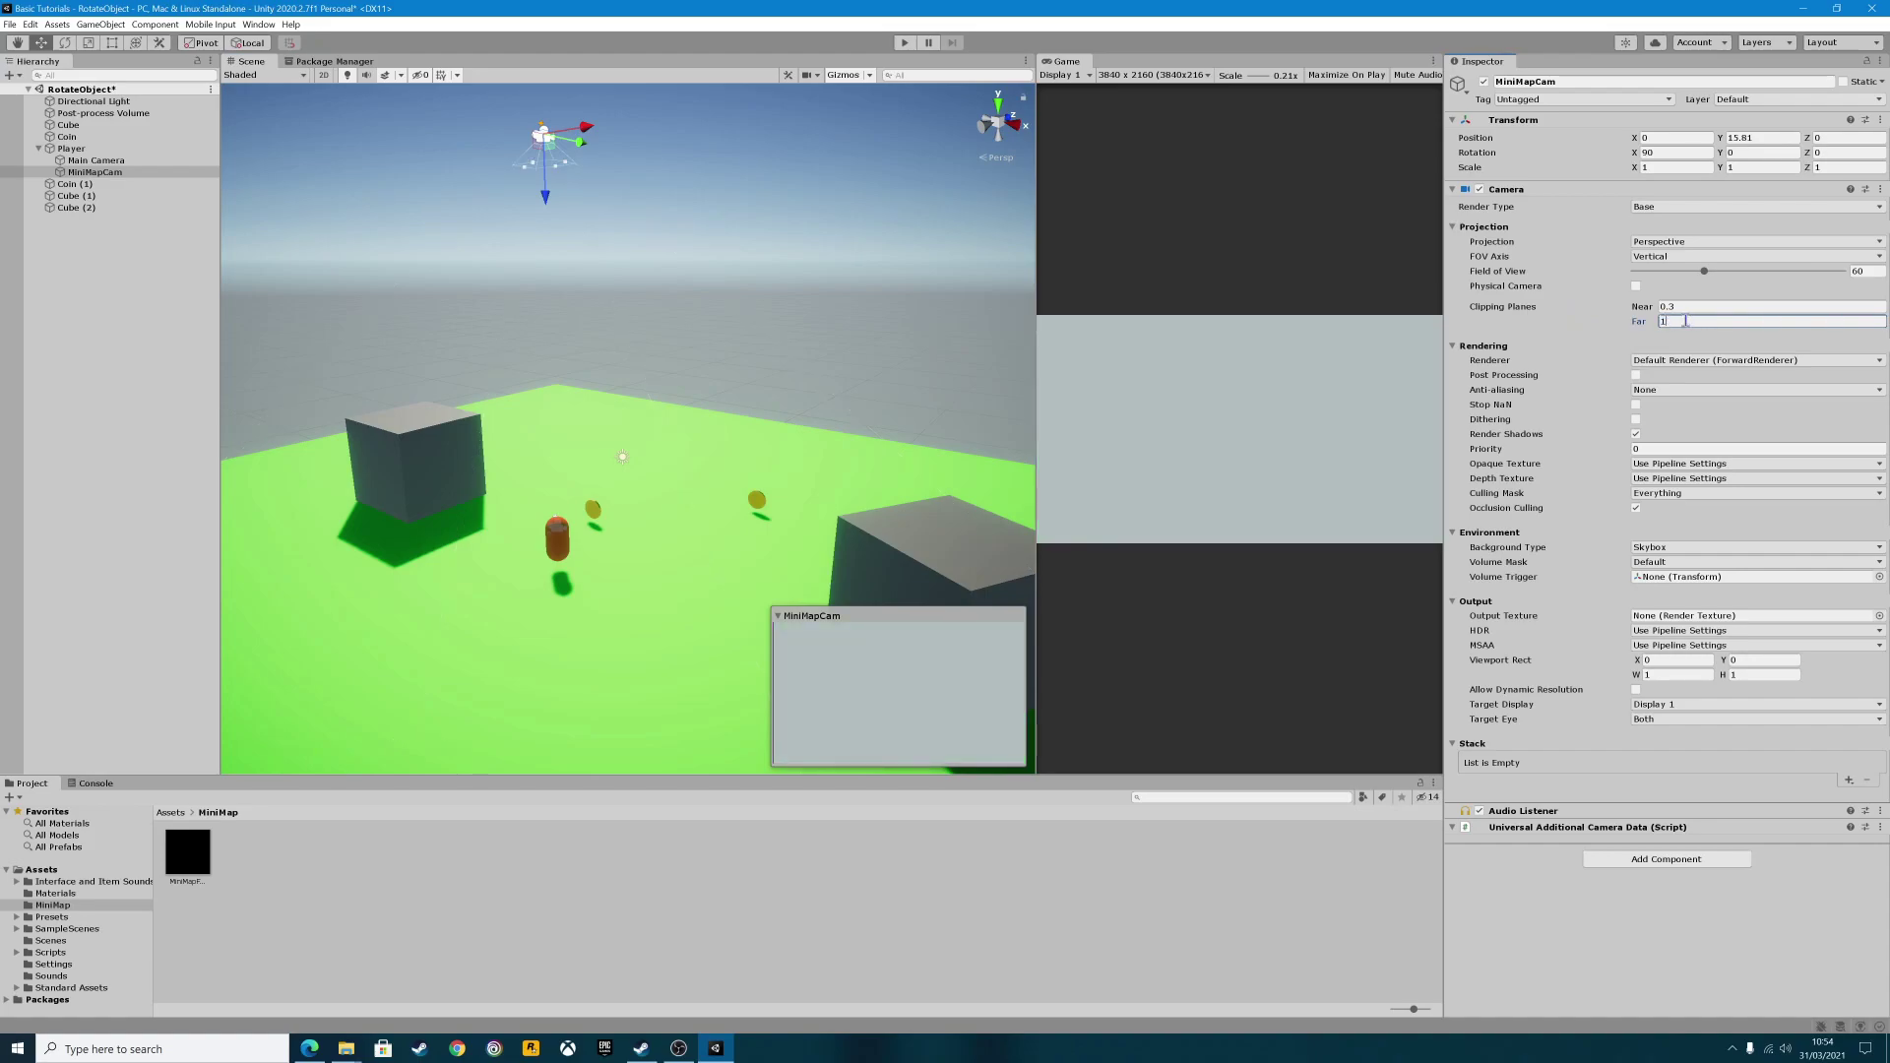
{"action": "type", "text": "00"}
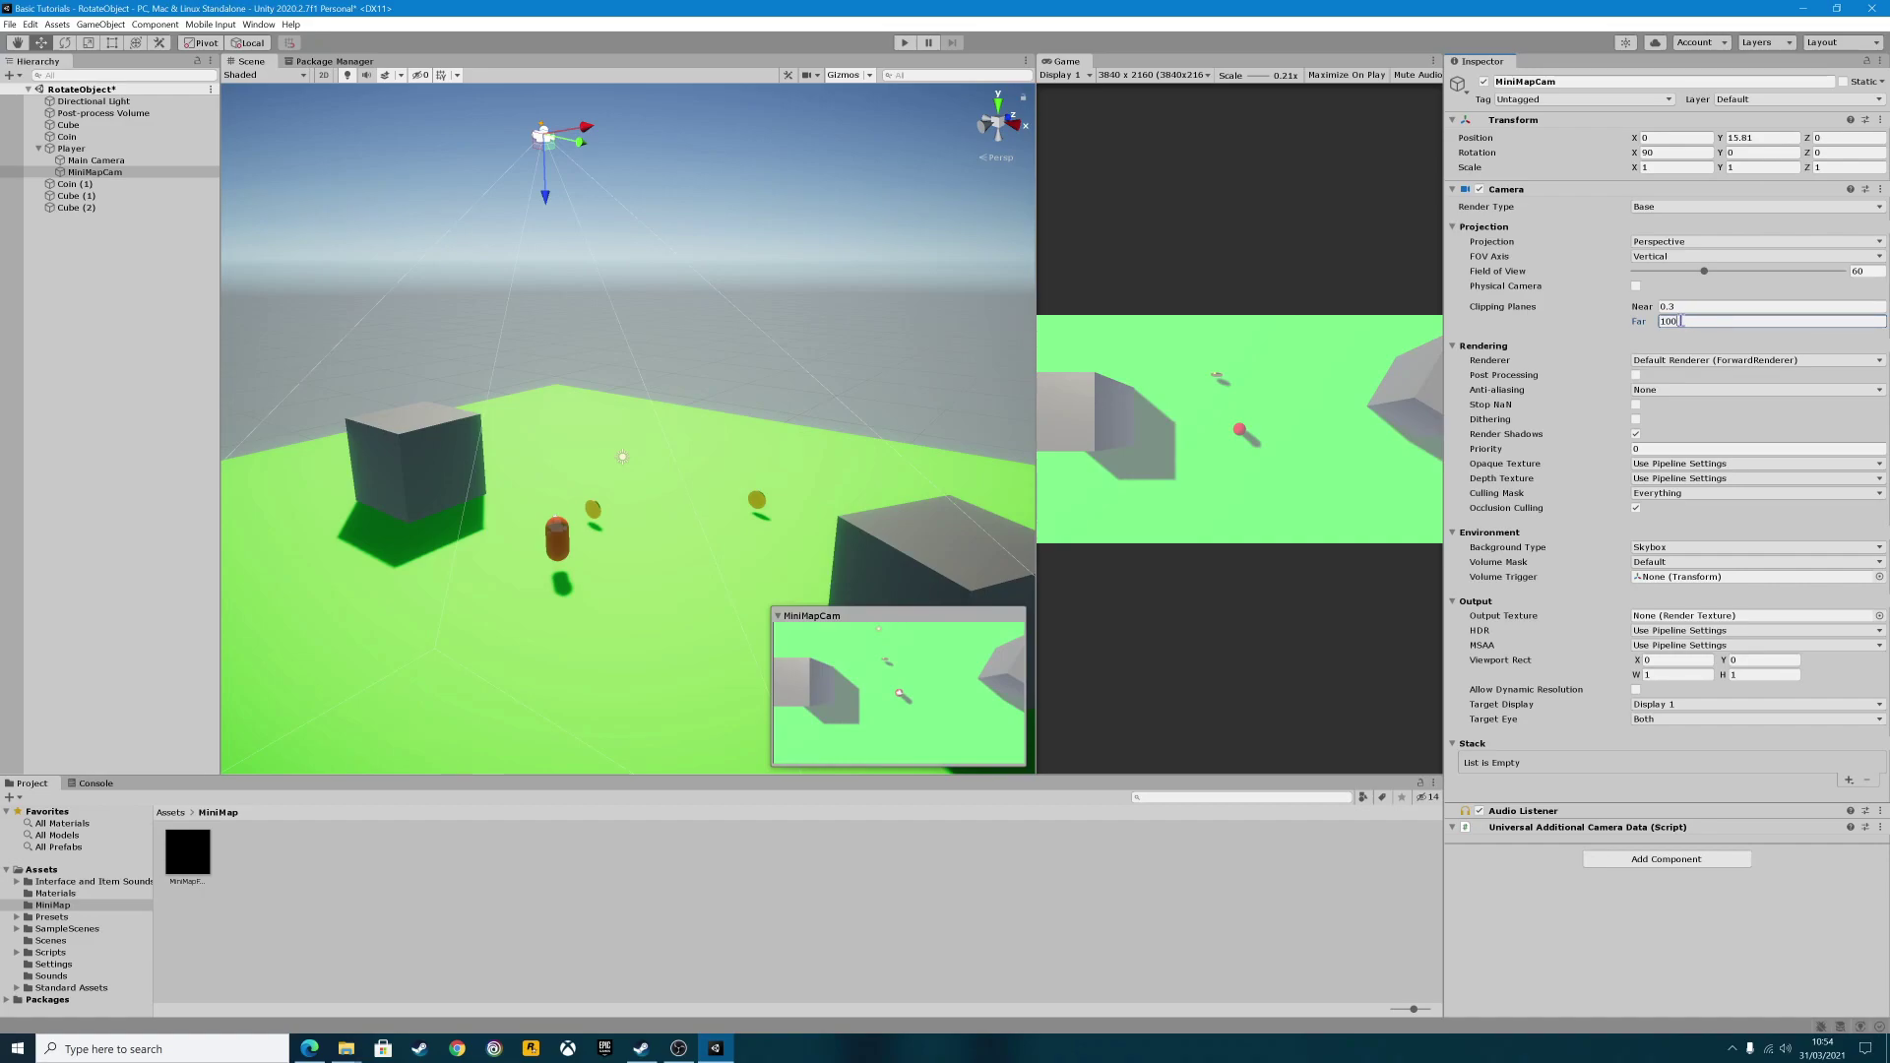
{"action": "key", "text": "BackSpace"}
{"action": "key", "text": "BackSpace"}
{"action": "key", "text": "BackSpace"}
{"action": "type", "text": "50"}
Toggle Render Shadows off and on, leaving shadows enabled, then reselect MiniMapCam.
{"action": "left_click", "coordinate": [1636, 434]}
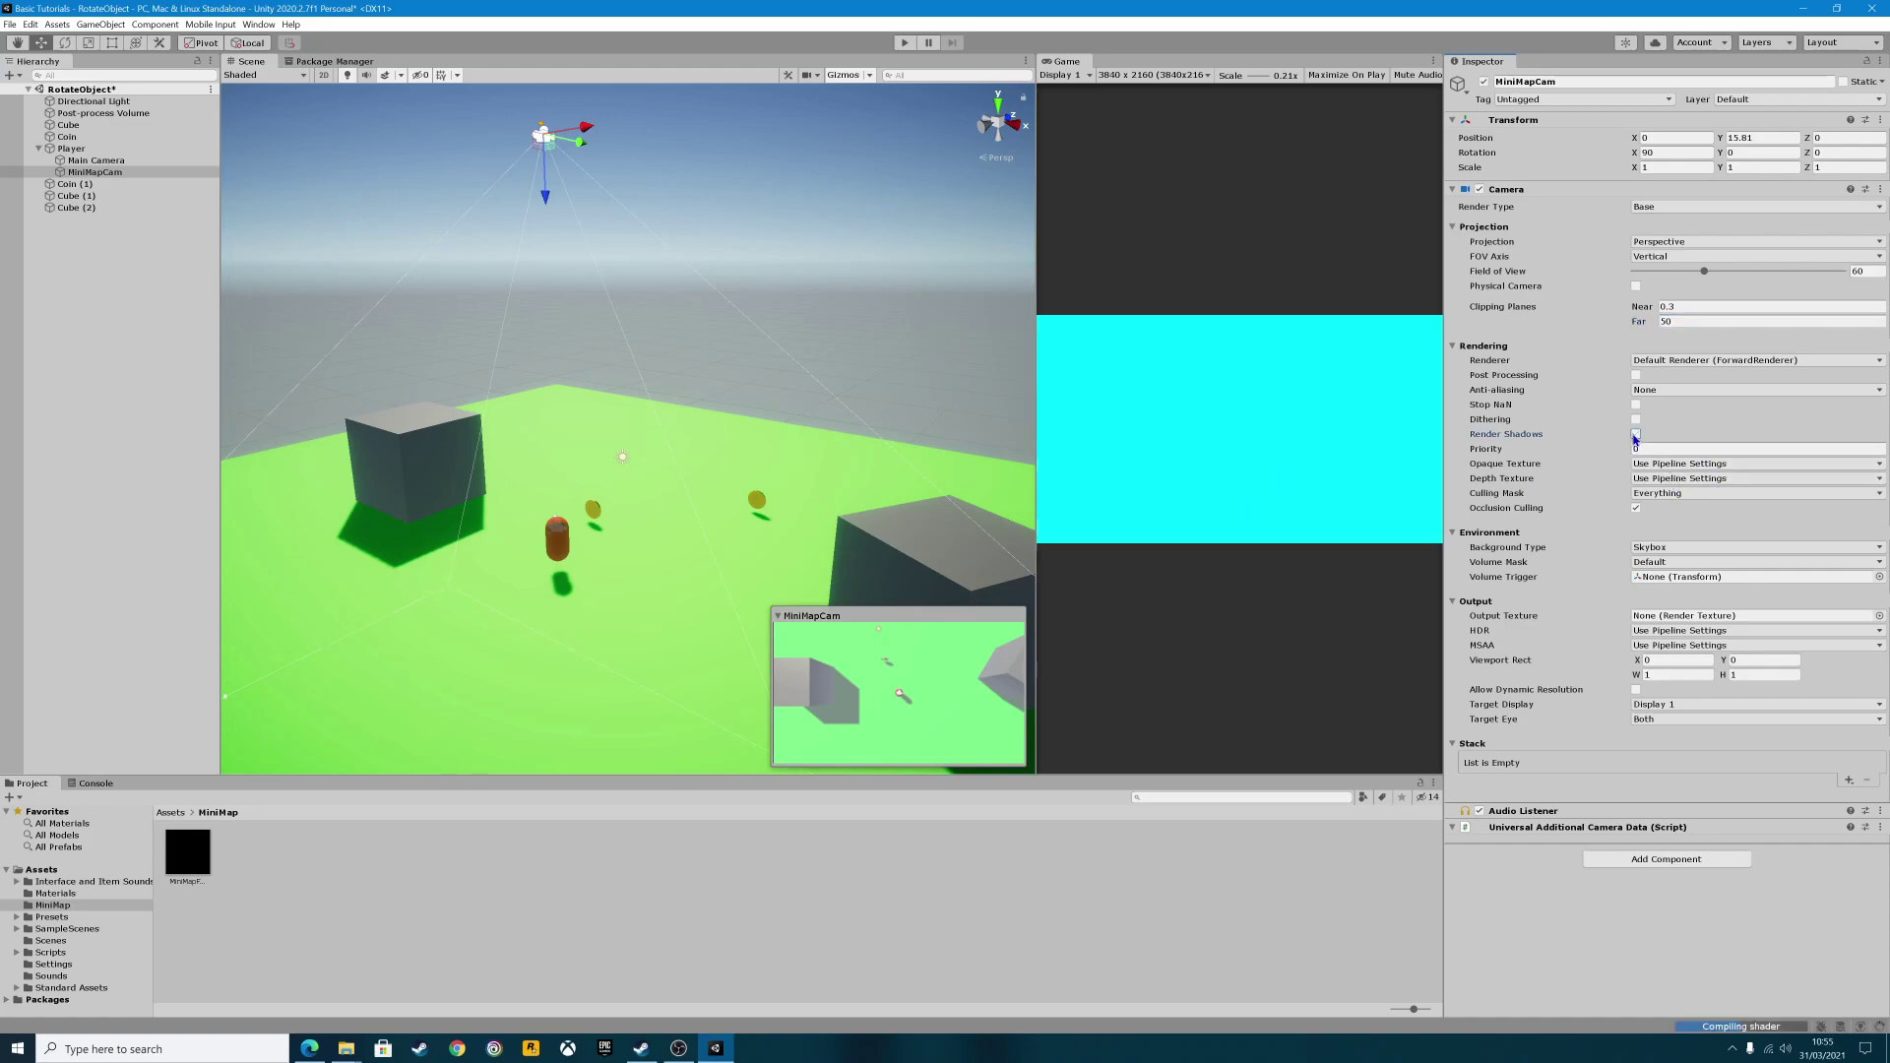
{"action": "left_click", "coordinate": [1635, 434]}
{"action": "left_click", "coordinate": [1635, 434]}
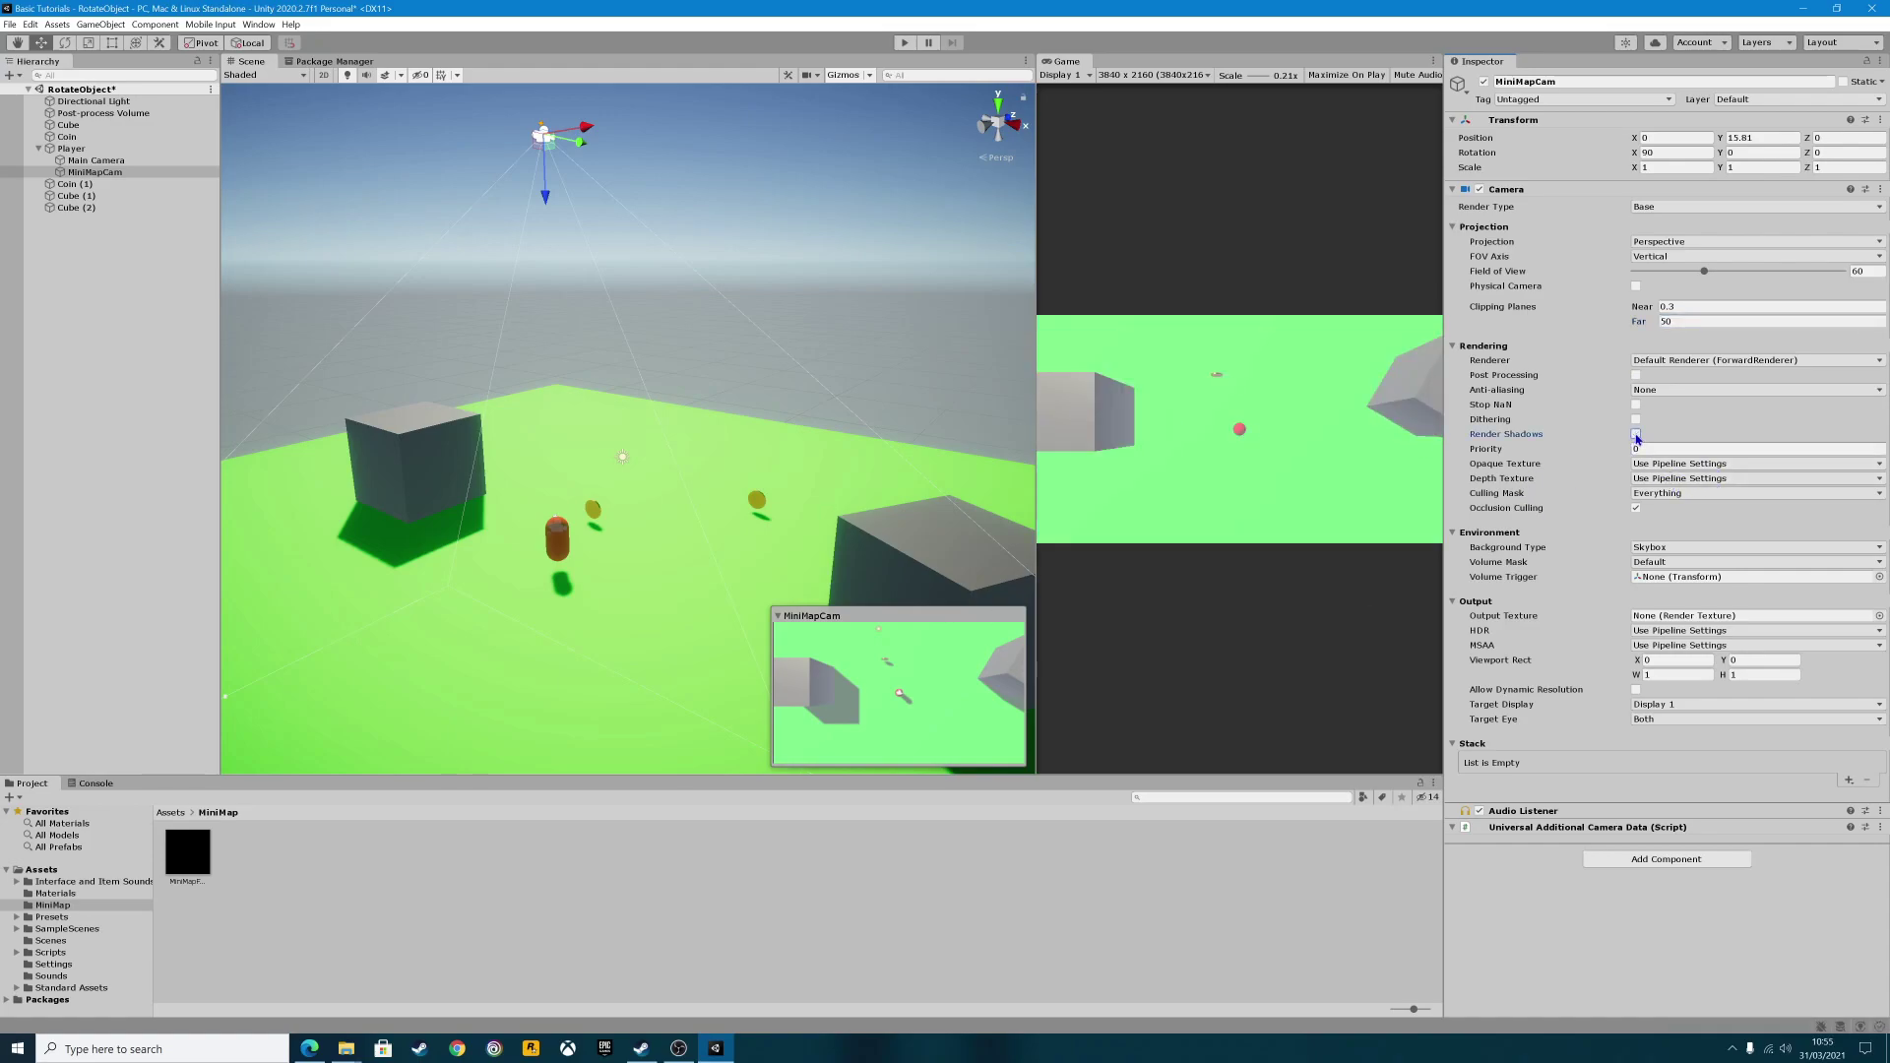
{"action": "left_click", "coordinate": [1635, 434]}
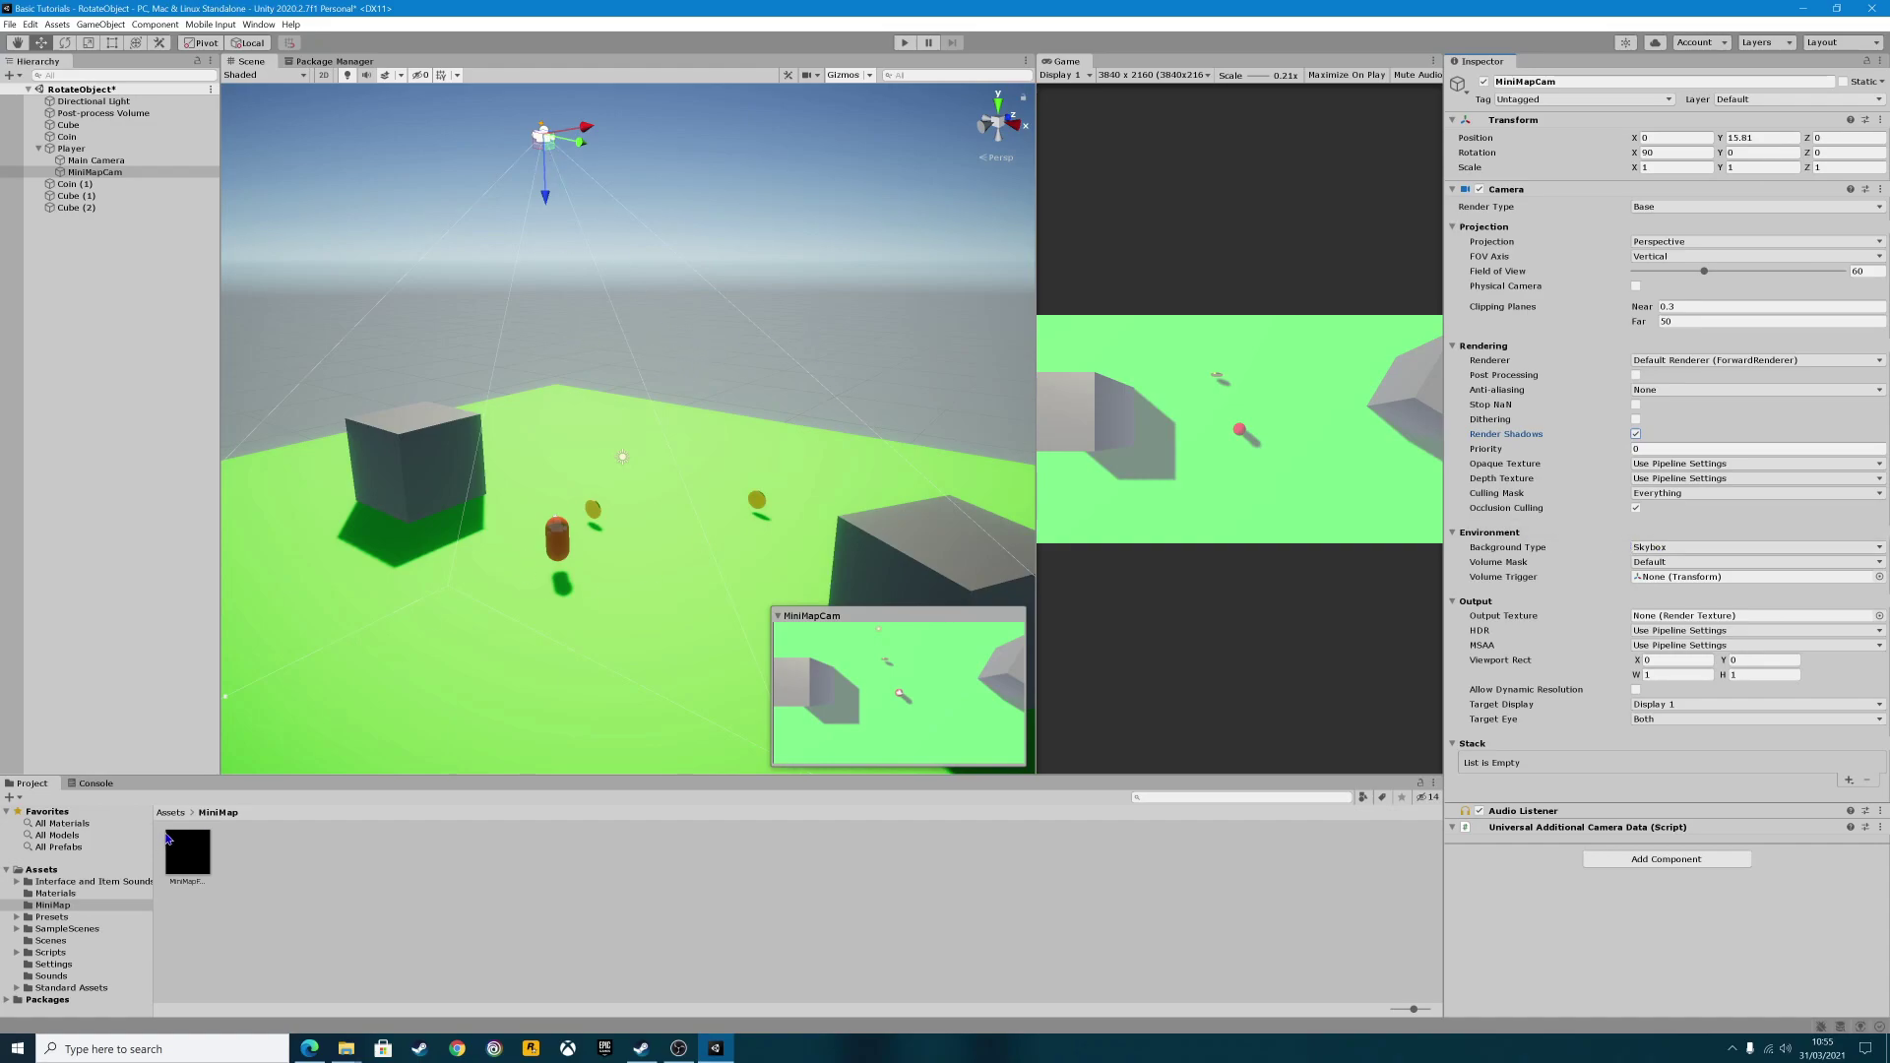
{"action": "left_click", "coordinate": [185, 855]}
{"action": "left_click", "coordinate": [89, 173]}
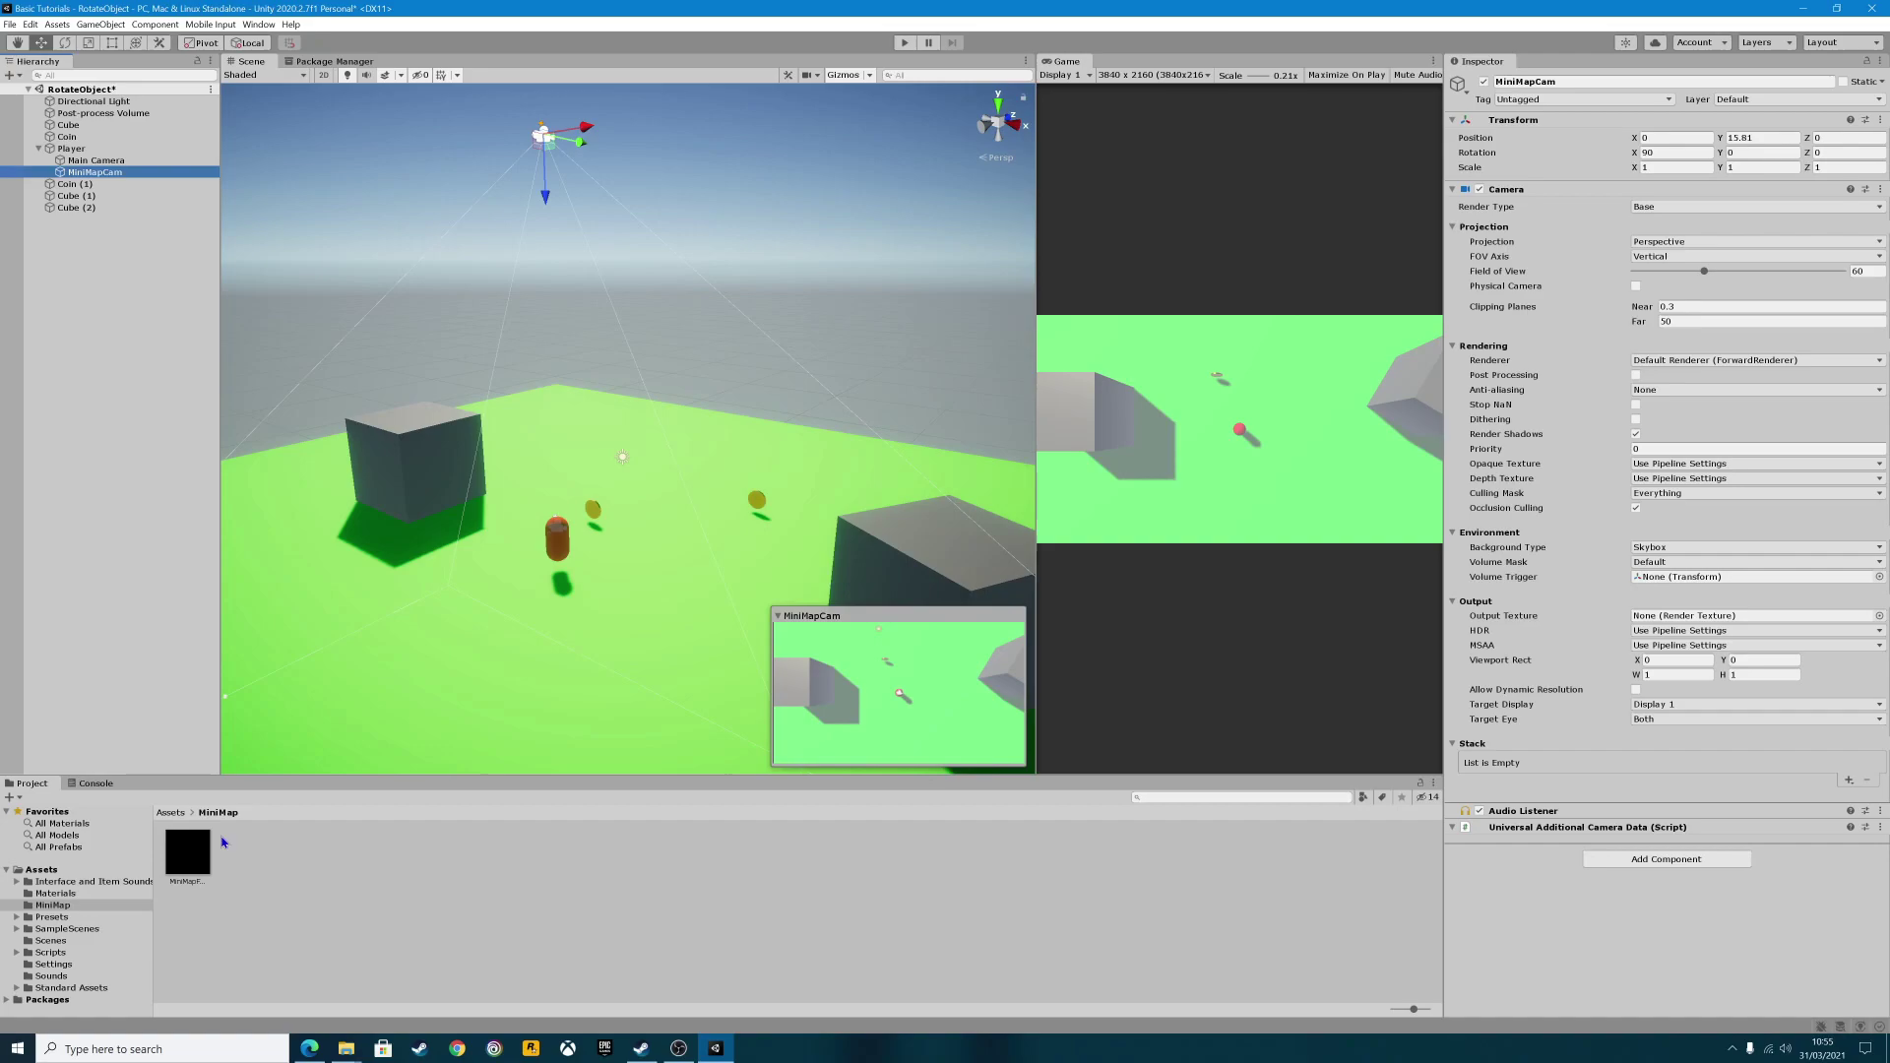
Assign MiniMapFeed as MiniMapCam's Output Texture and test it briefly in Play mode.
{"action": "left_click_drag", "start_coordinate": [209, 864], "coordinate": [1666, 621]}
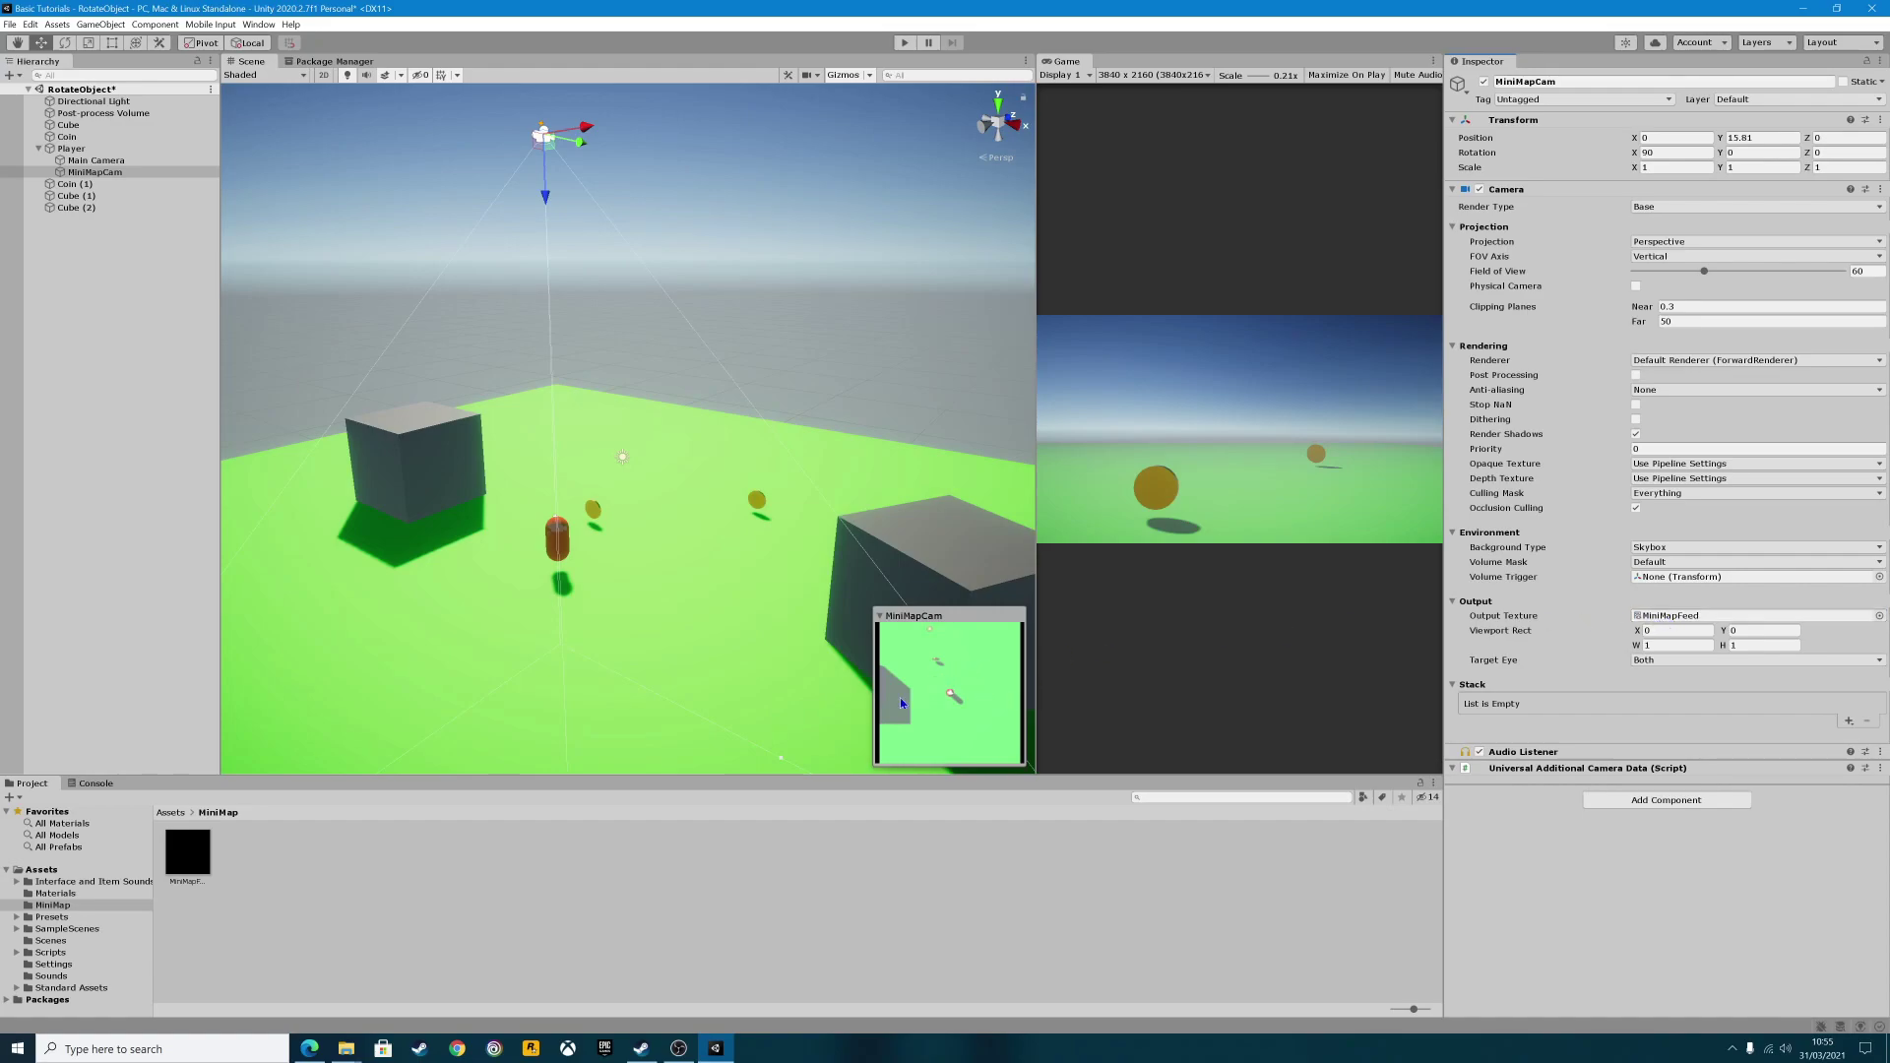
{"action": "left_click", "coordinate": [904, 42]}
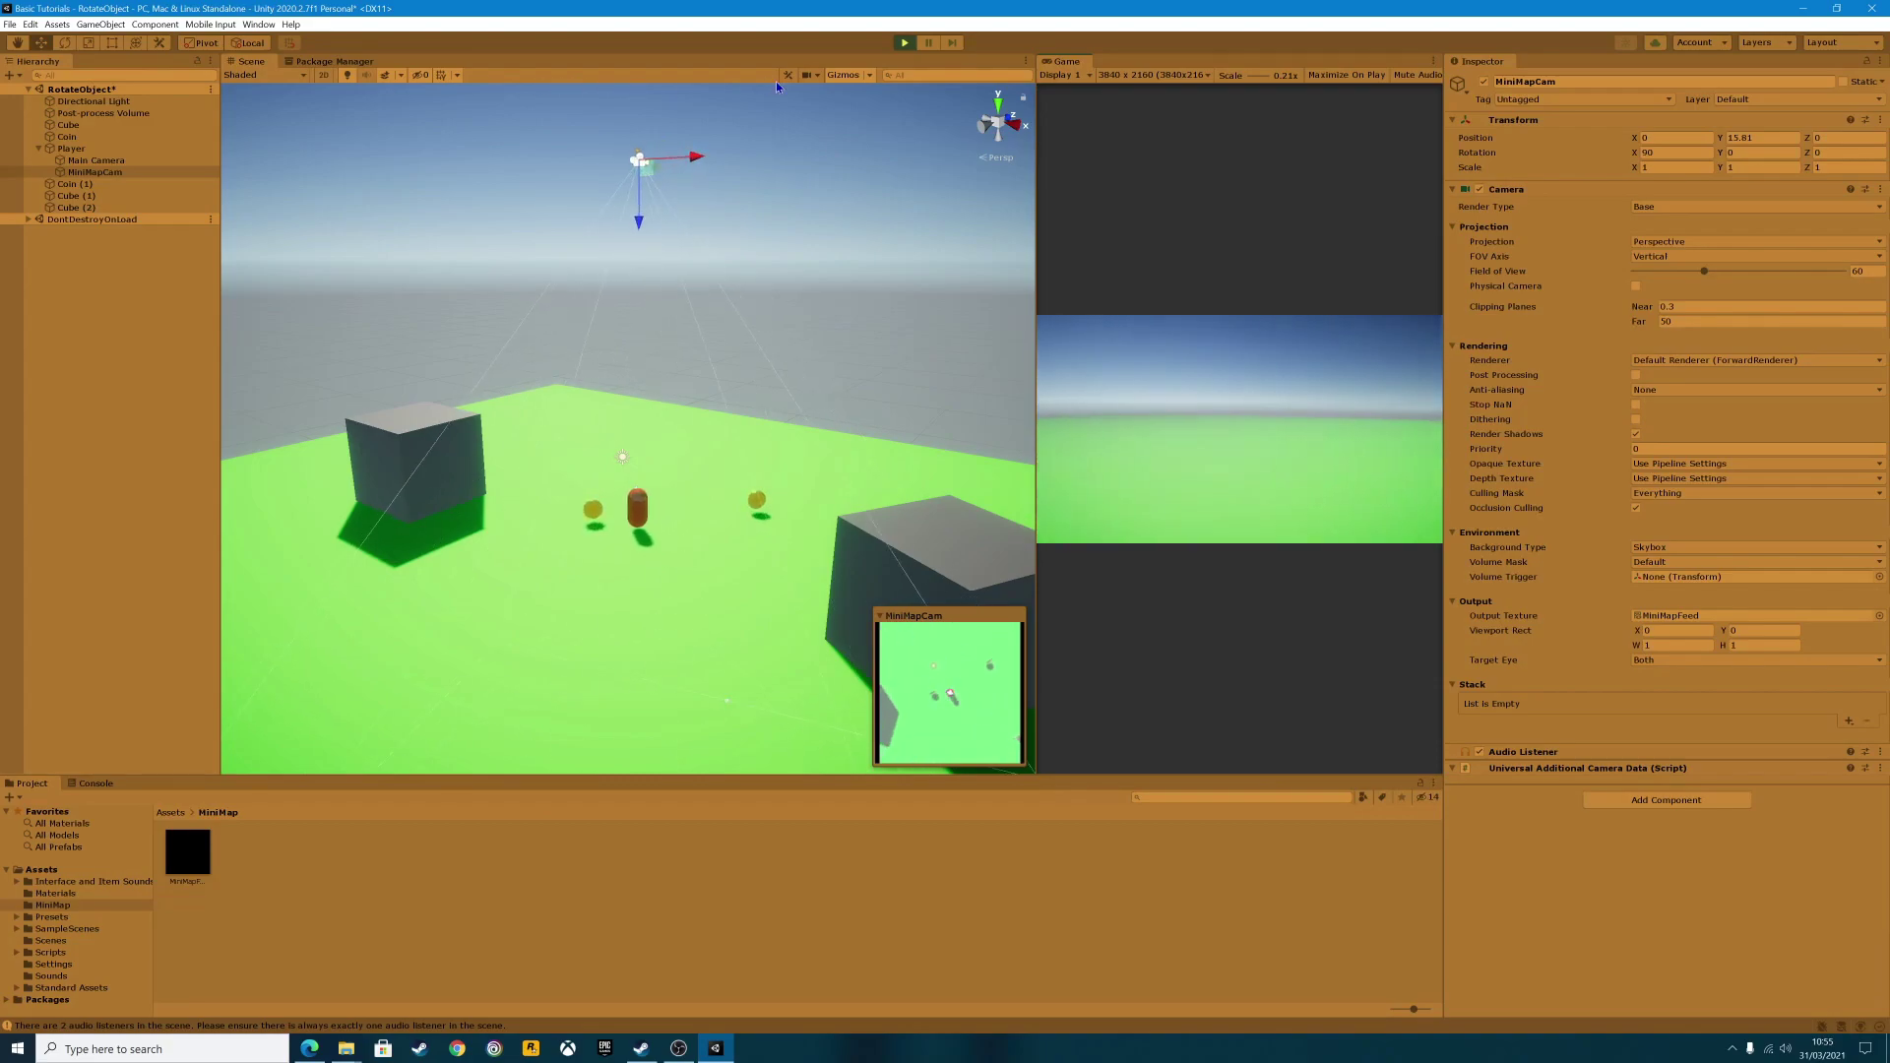
{"action": "left_click", "coordinate": [904, 44]}
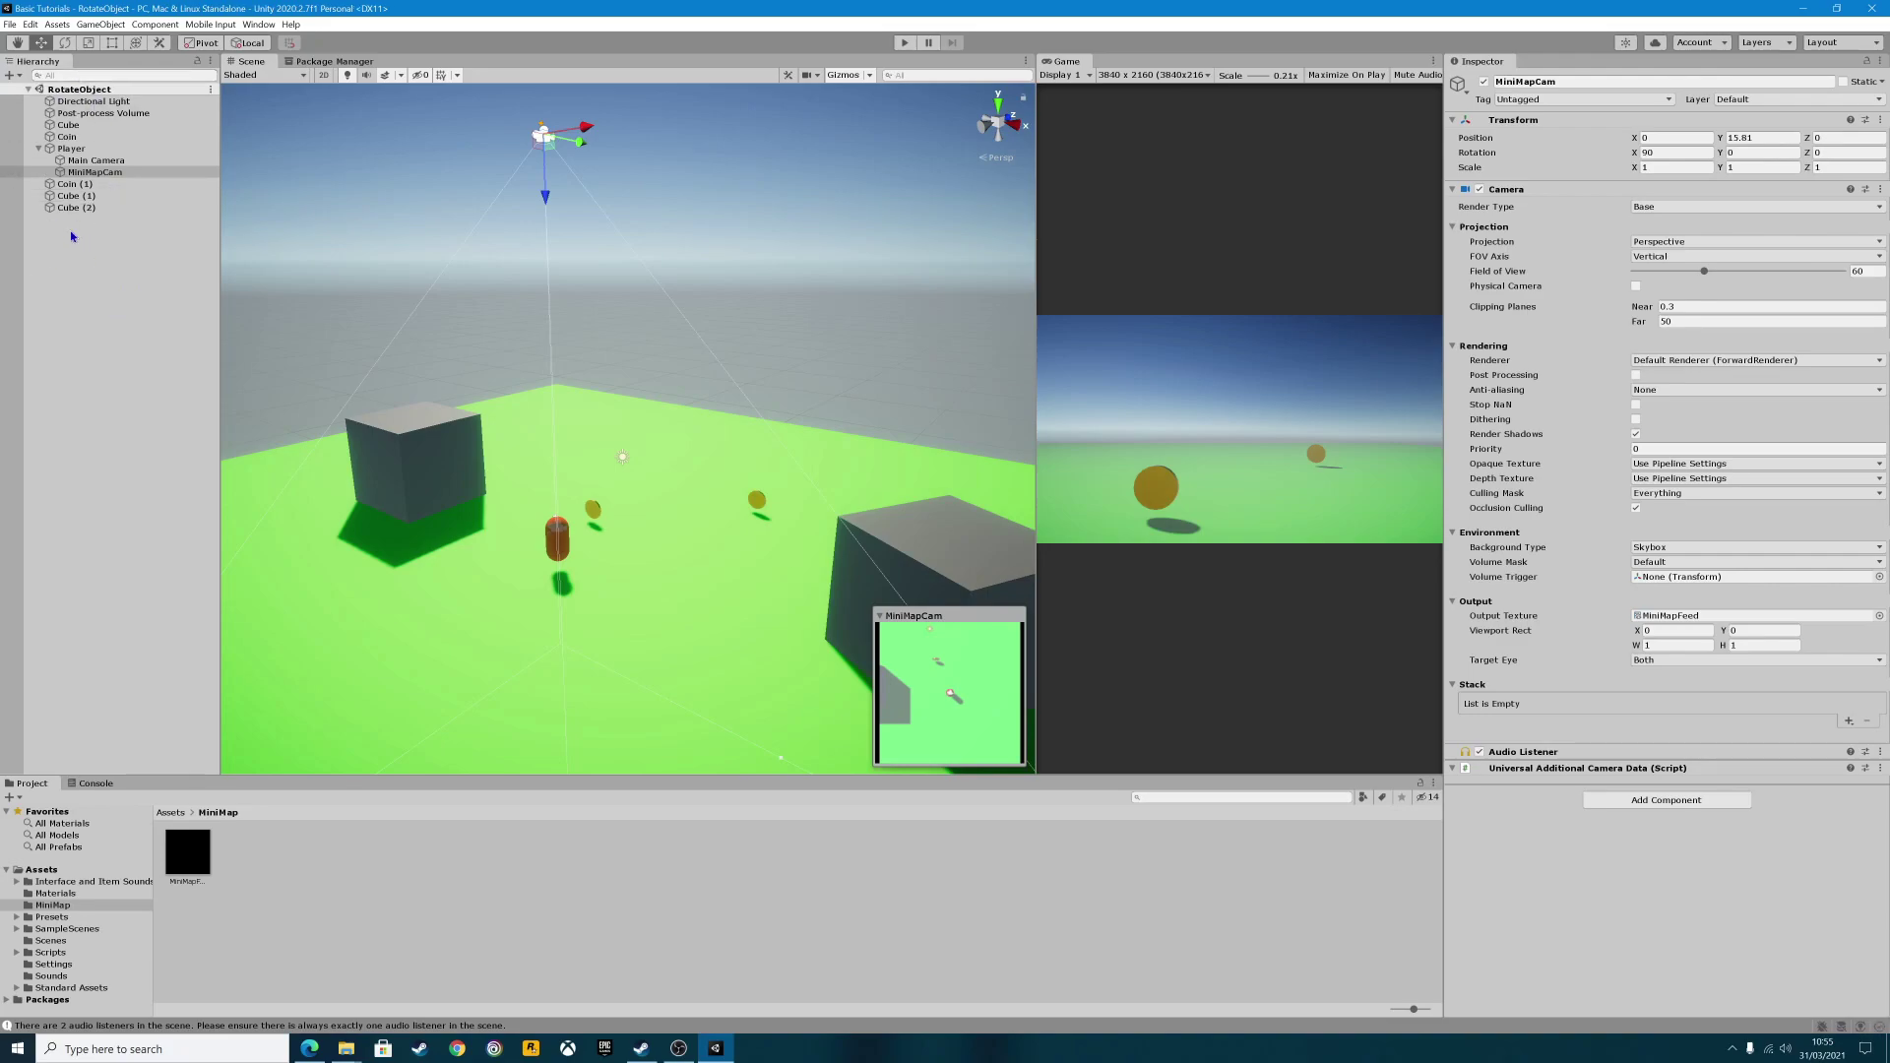
Add a UI Raw Image, creating a Canvas and EventSystem with it.
{"action": "right_click", "coordinate": [97, 273]}
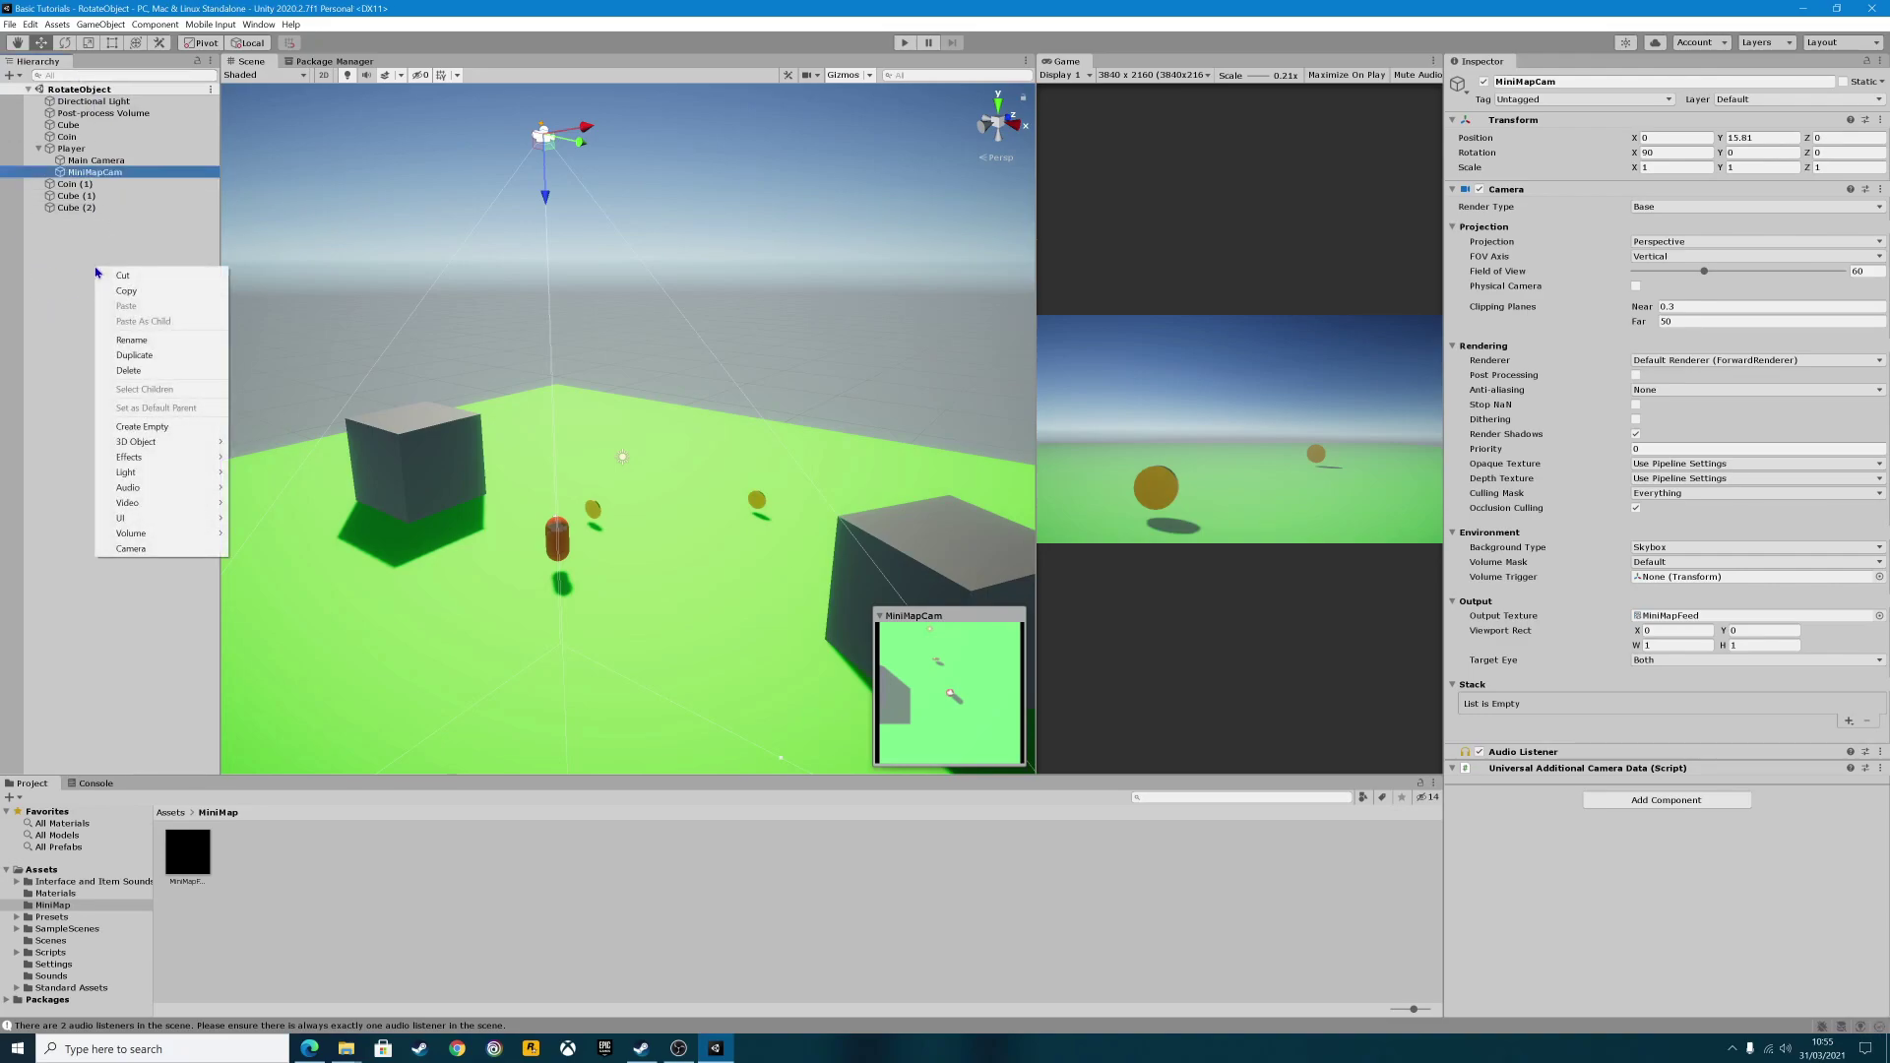
{"action": "mouse_move", "coordinate": [135, 522]}
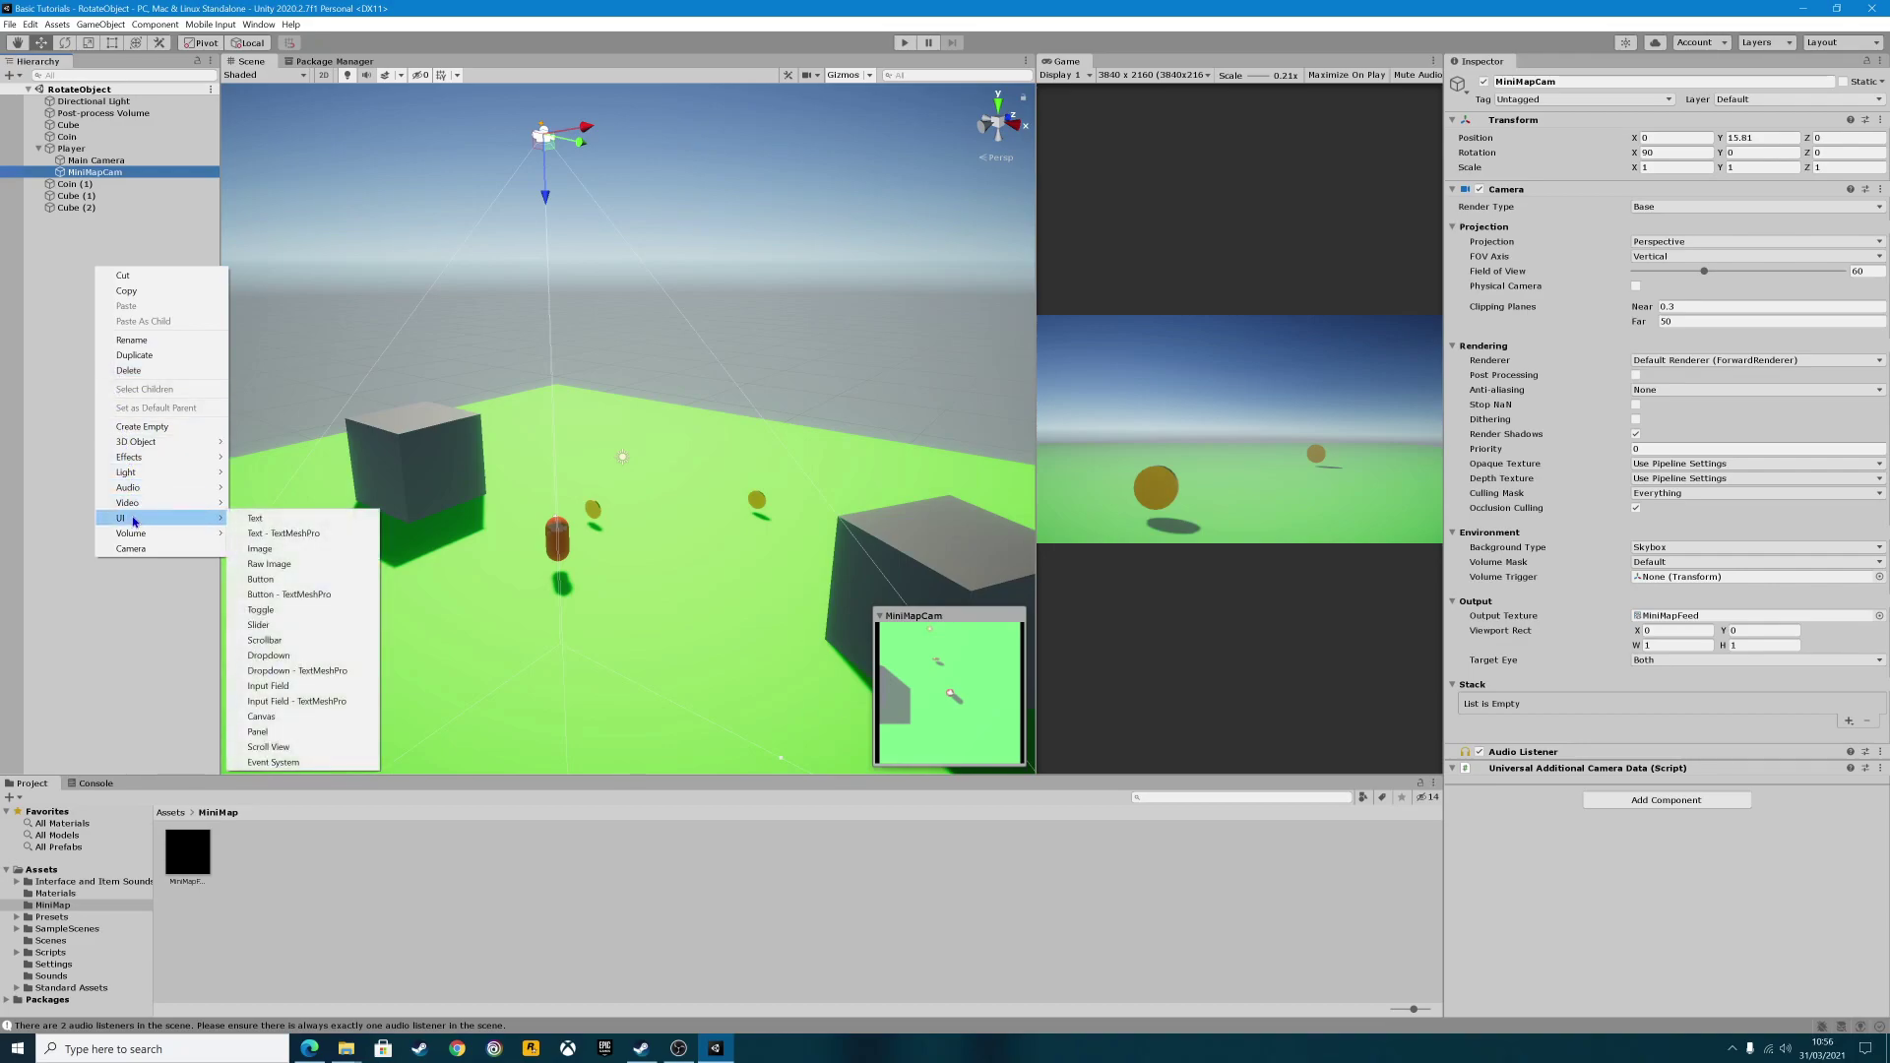
{"action": "left_click", "coordinate": [269, 564]}
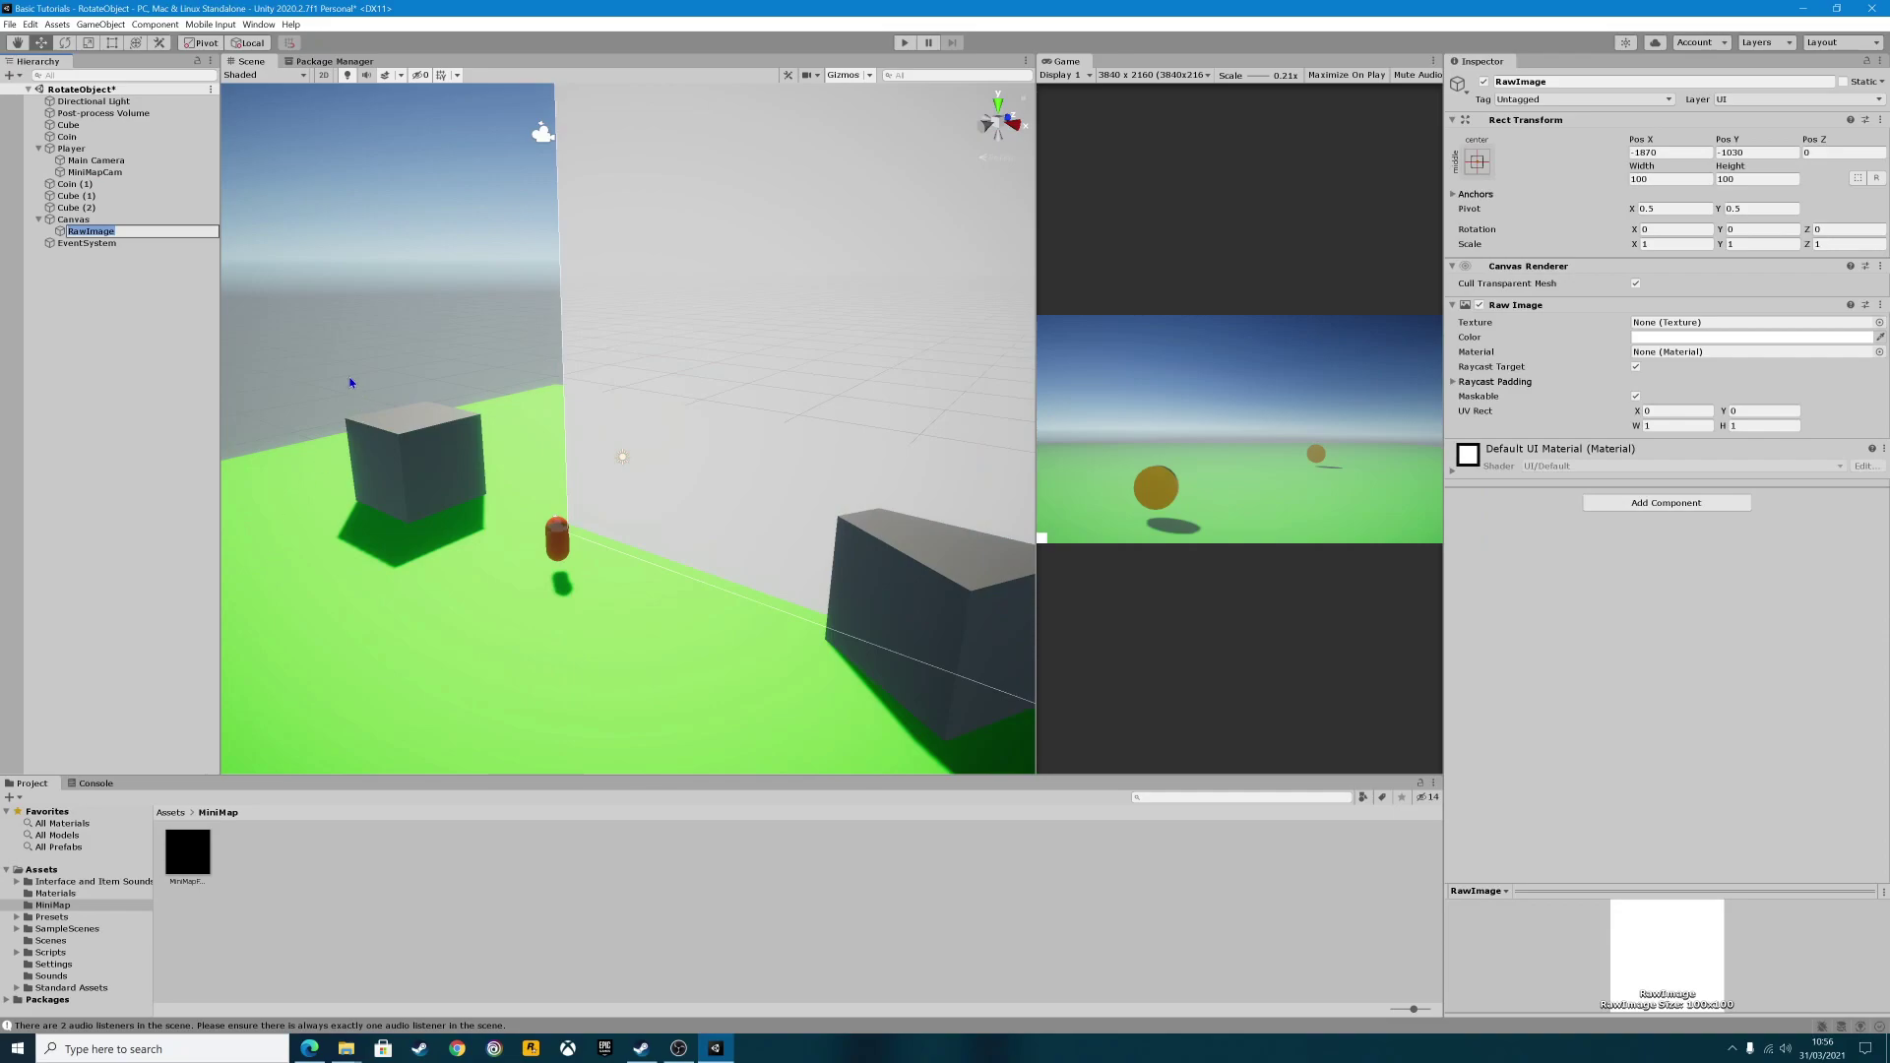
{"action": "left_click", "coordinate": [107, 296]}
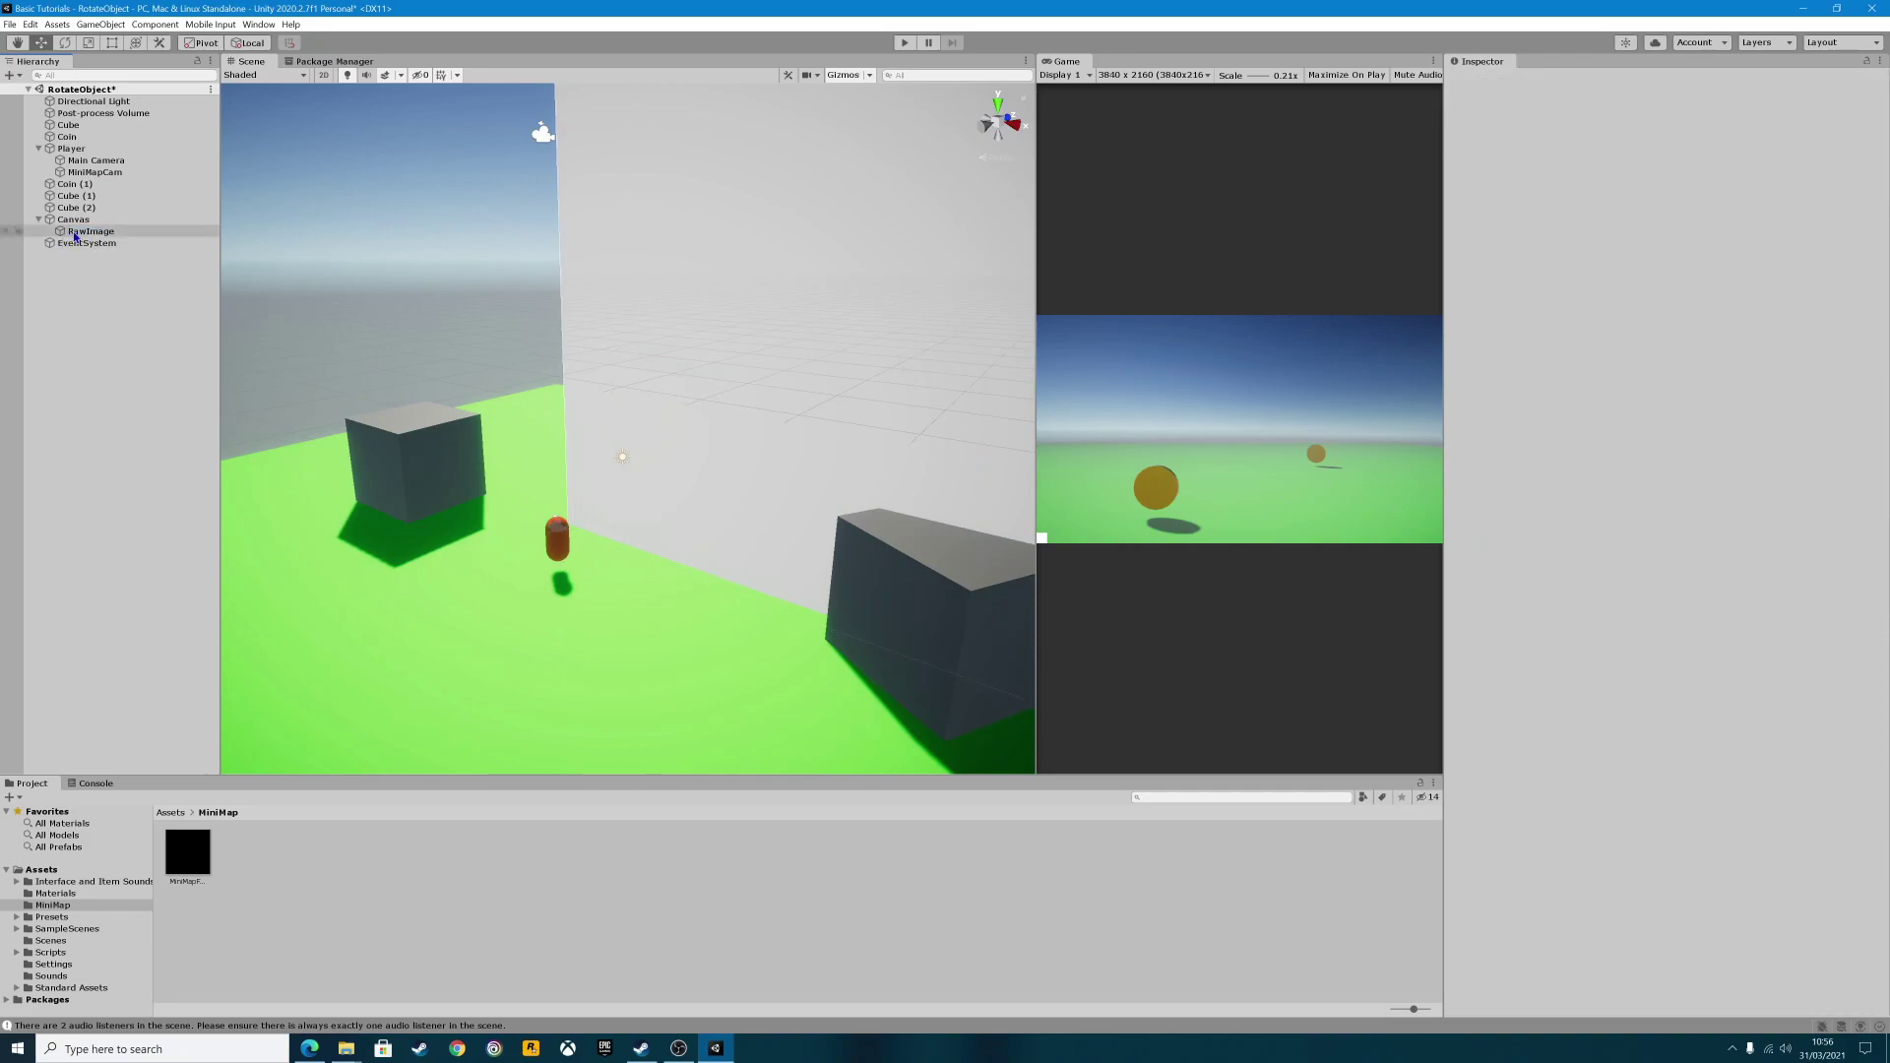
Switch the Scene view to 2D and frame the whole Canvas.
{"action": "left_click", "coordinate": [322, 75]}
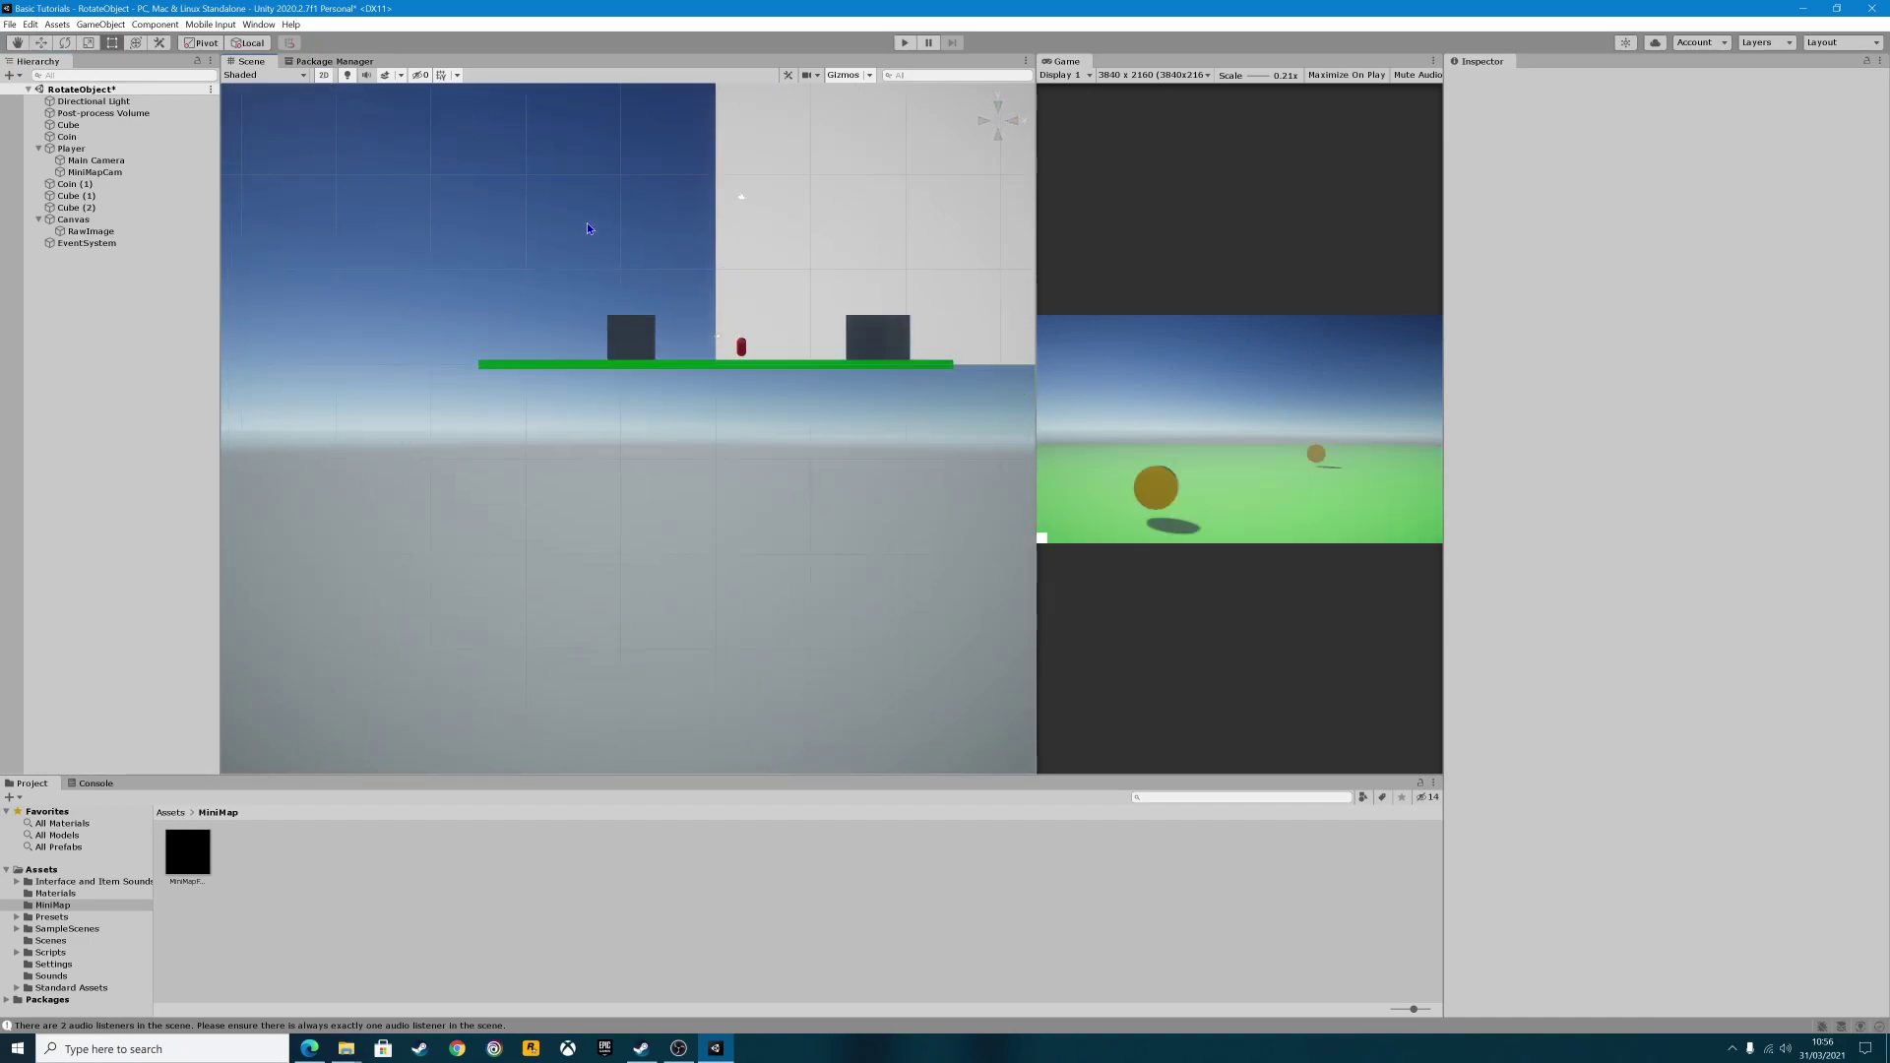
{"action": "left_click", "coordinate": [74, 220]}
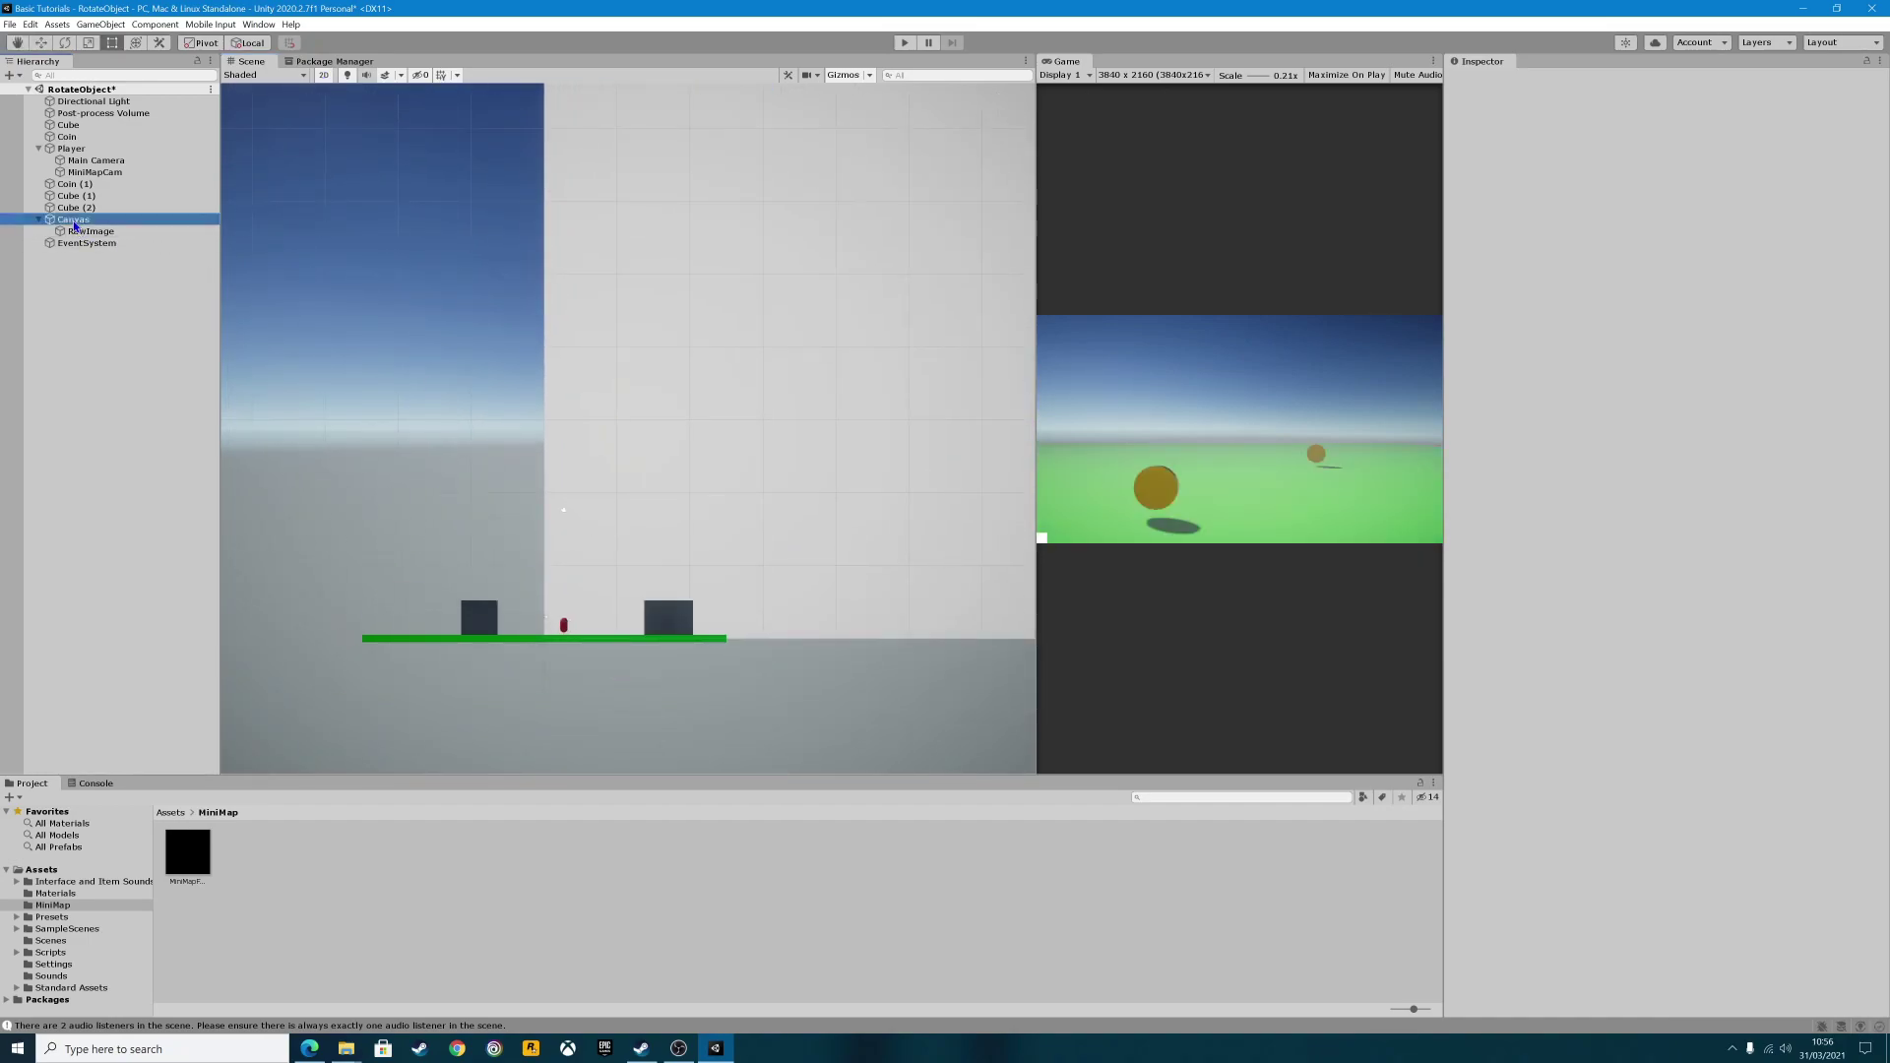
{"action": "double_click", "coordinate": [74, 220]}
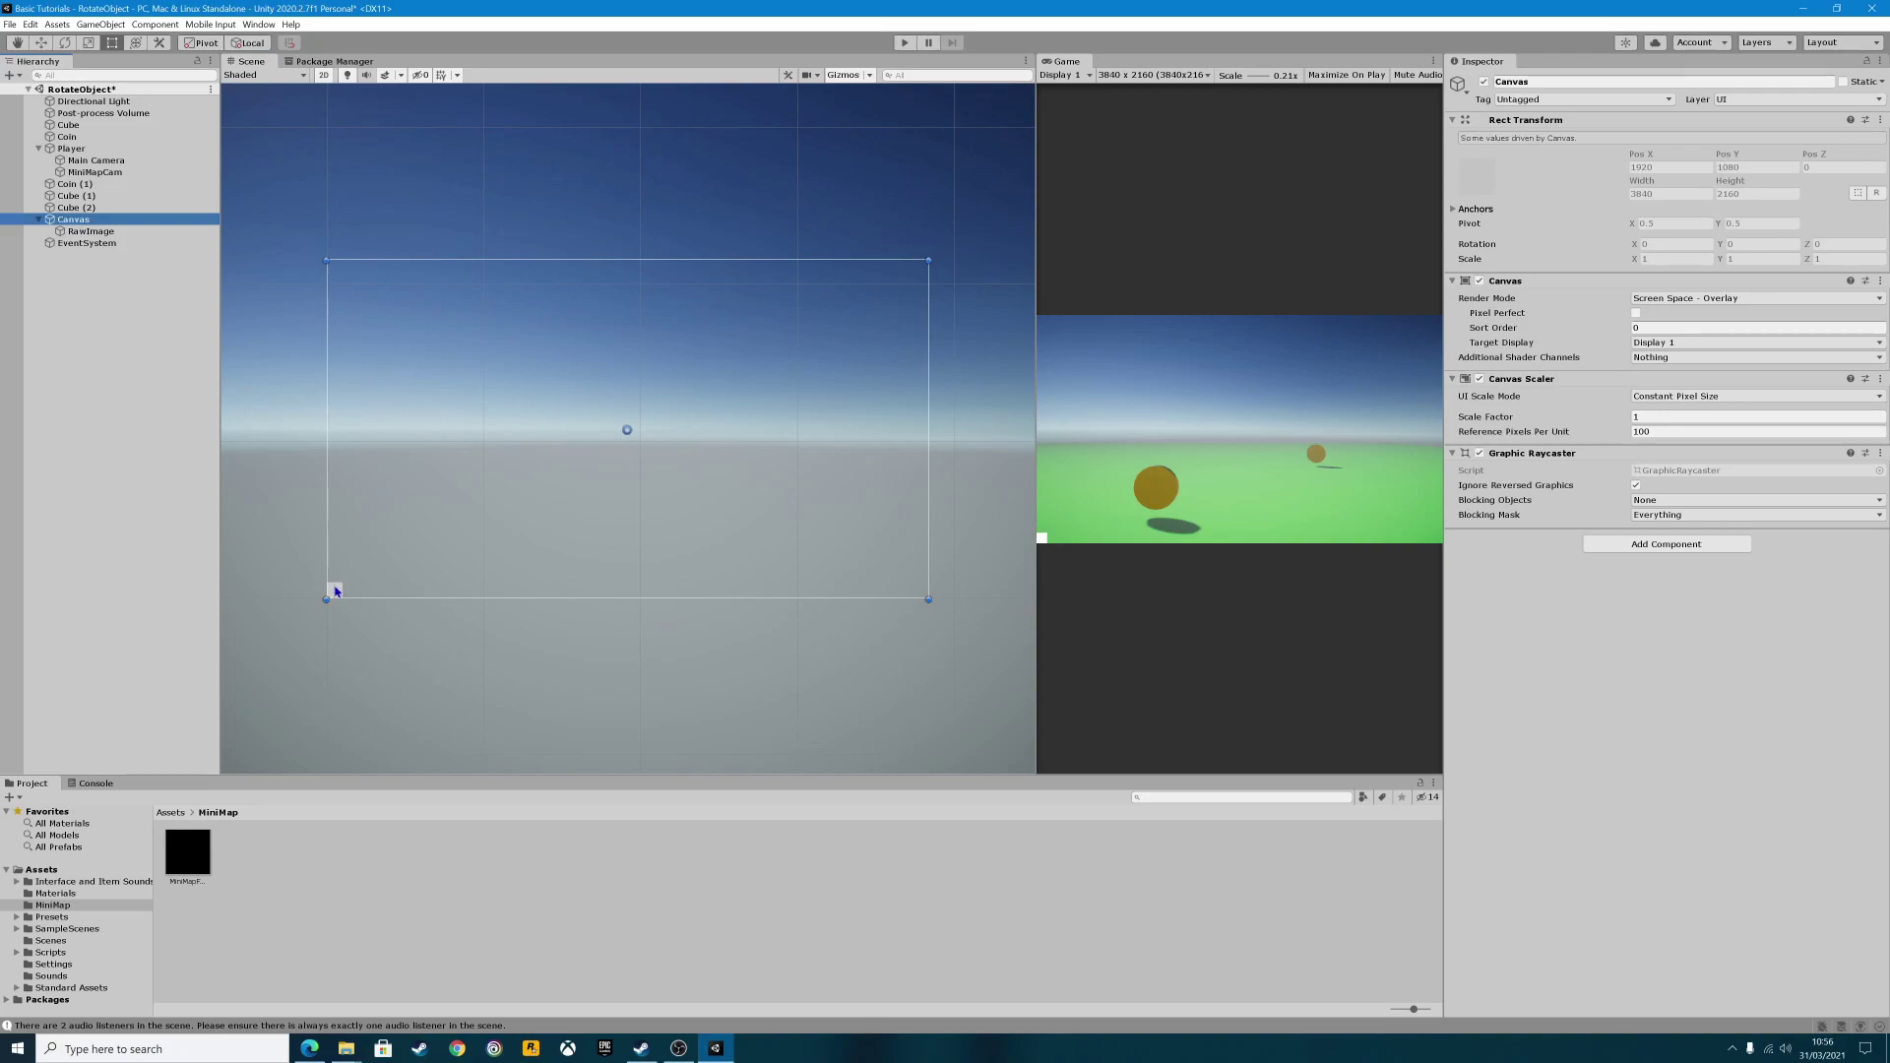
Size the RawImage to 500 × 500 and move it to the canvas's right side.
{"action": "left_click", "coordinate": [88, 230]}
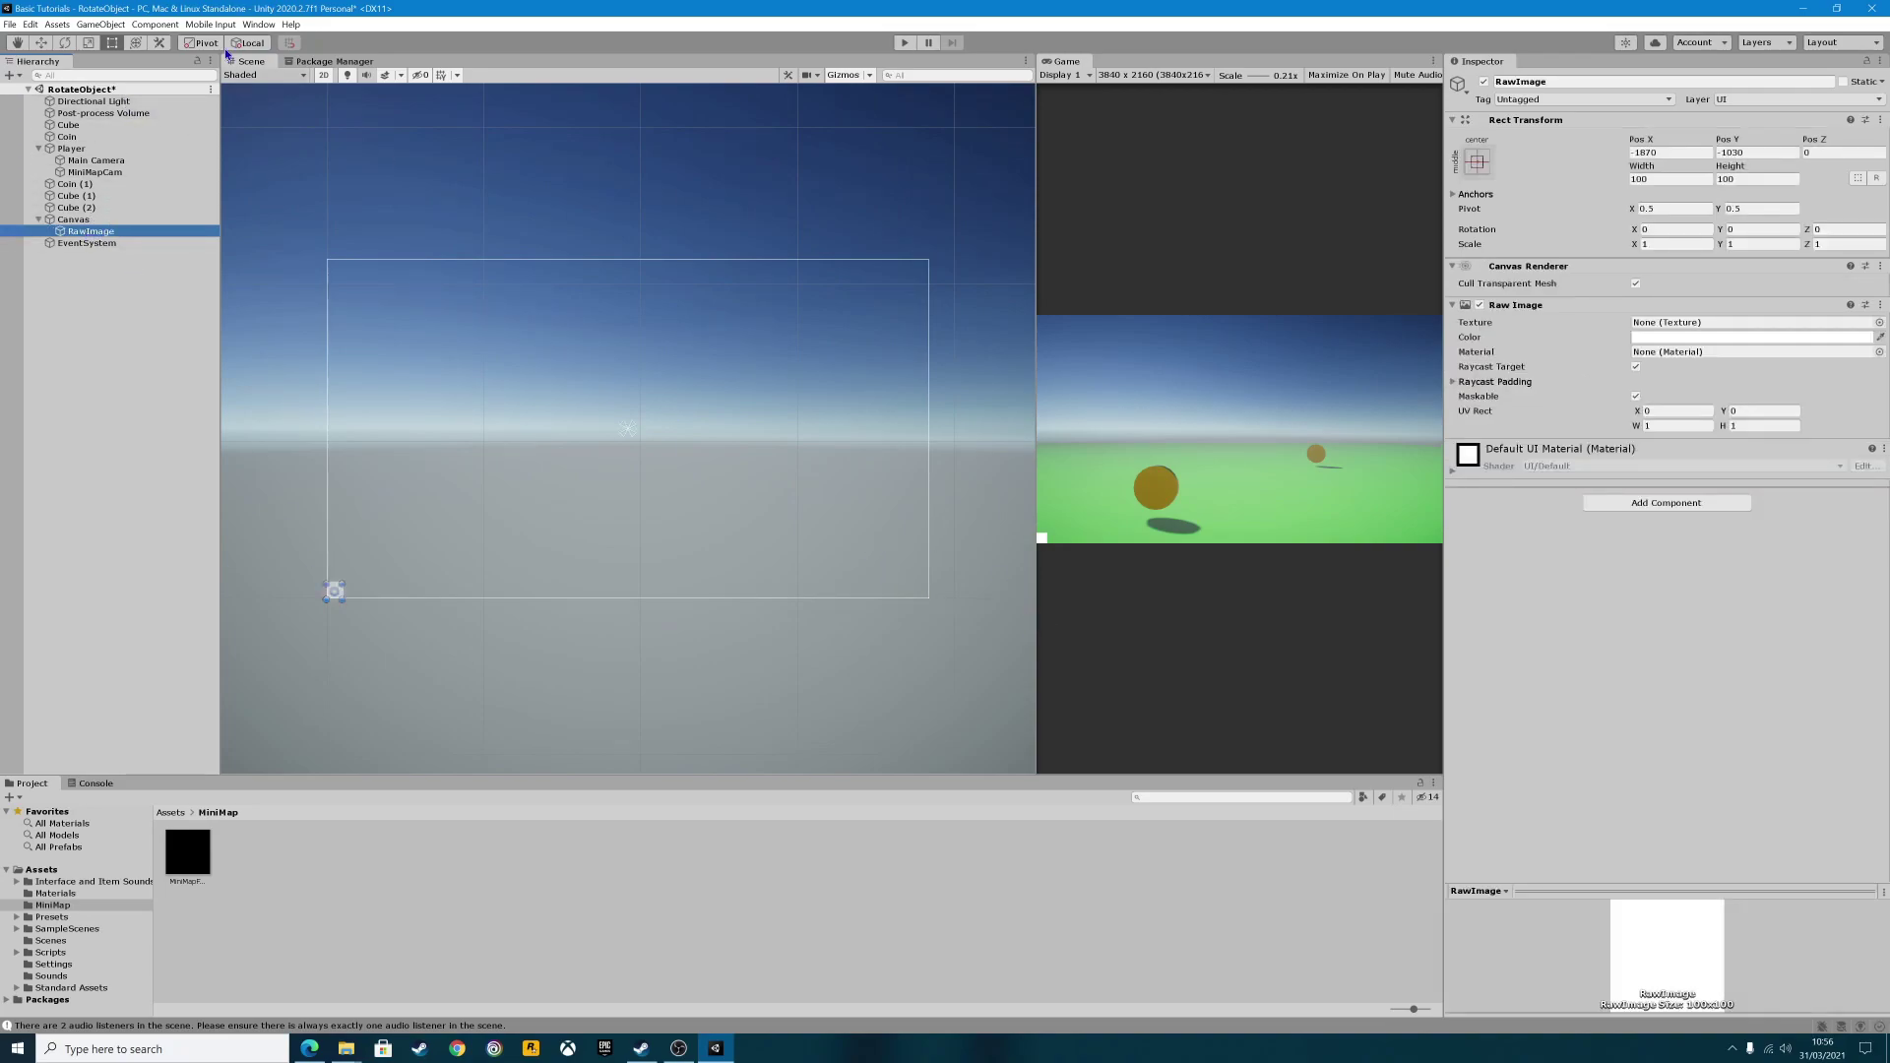
{"action": "left_click", "coordinate": [40, 42]}
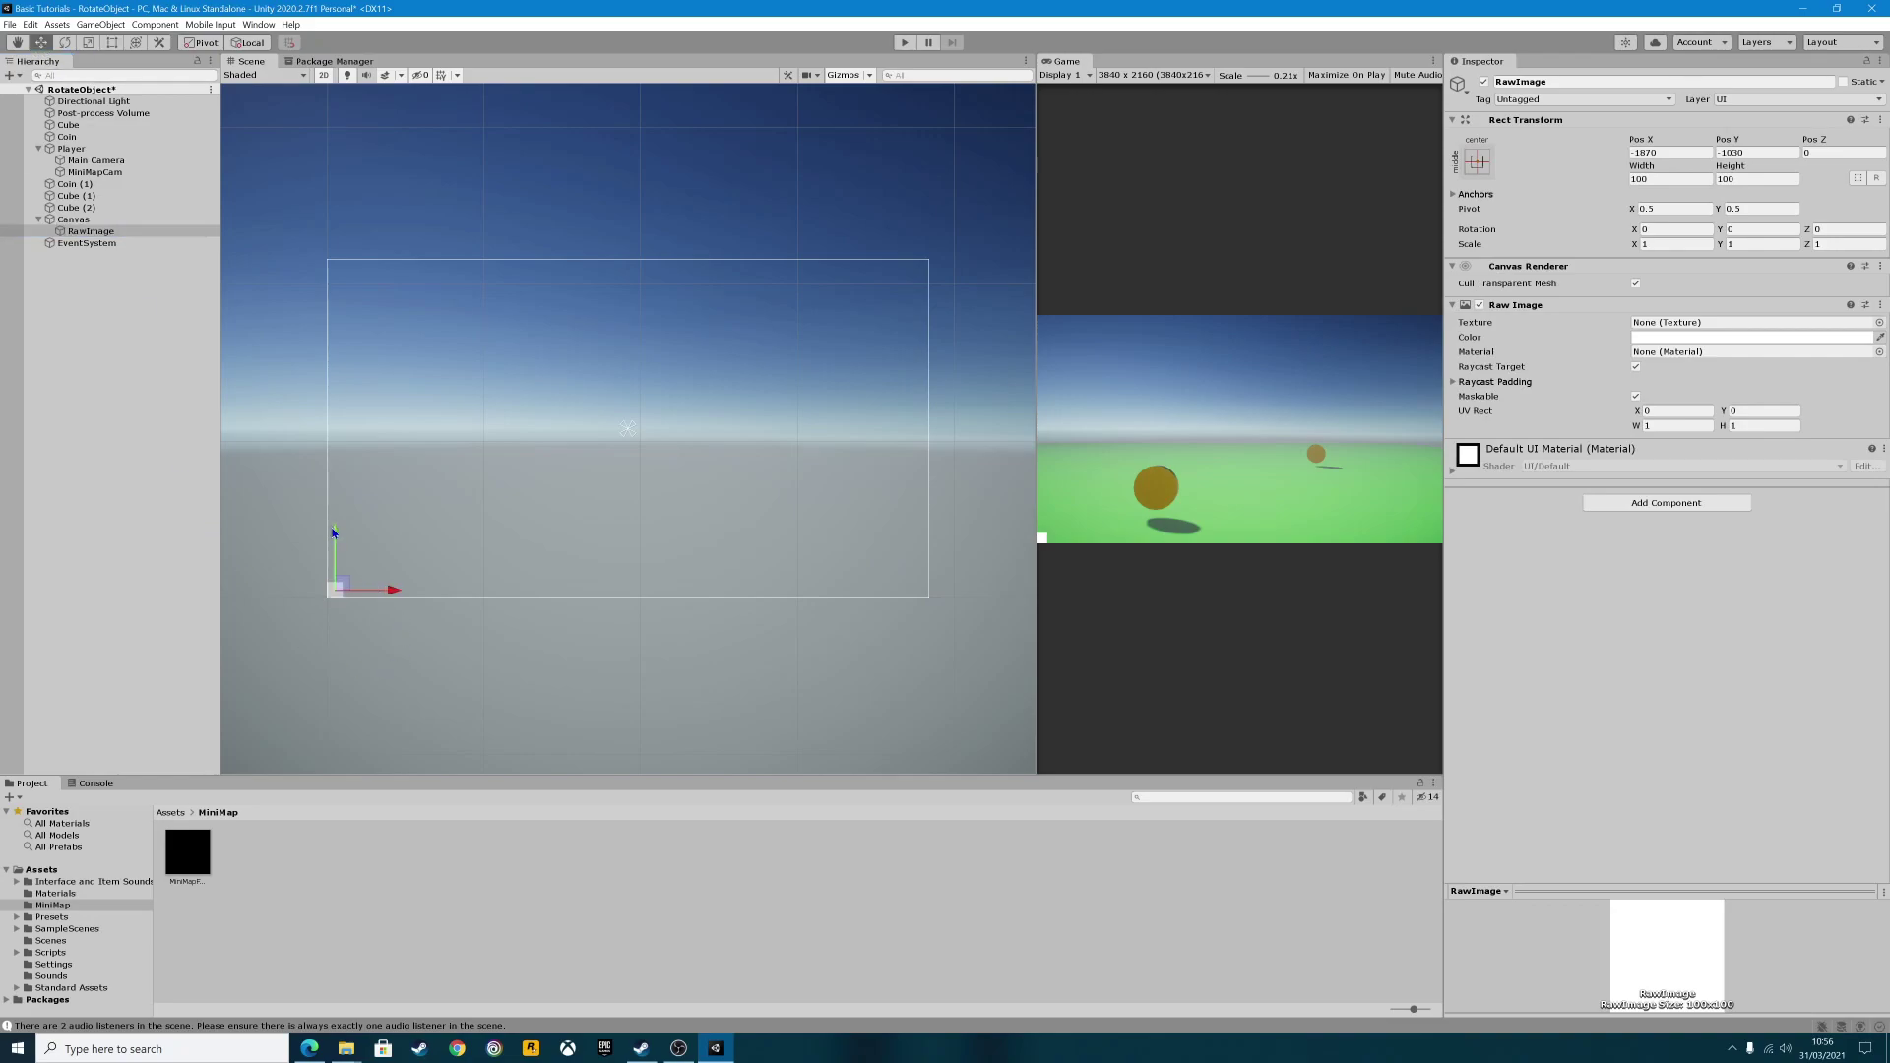
{"action": "left_click_drag", "start_coordinate": [334, 534], "coordinate": [333, 527]}
{"action": "left_click_drag", "start_coordinate": [393, 584], "coordinate": [958, 573]}
{"action": "left_click", "coordinate": [1656, 178]}
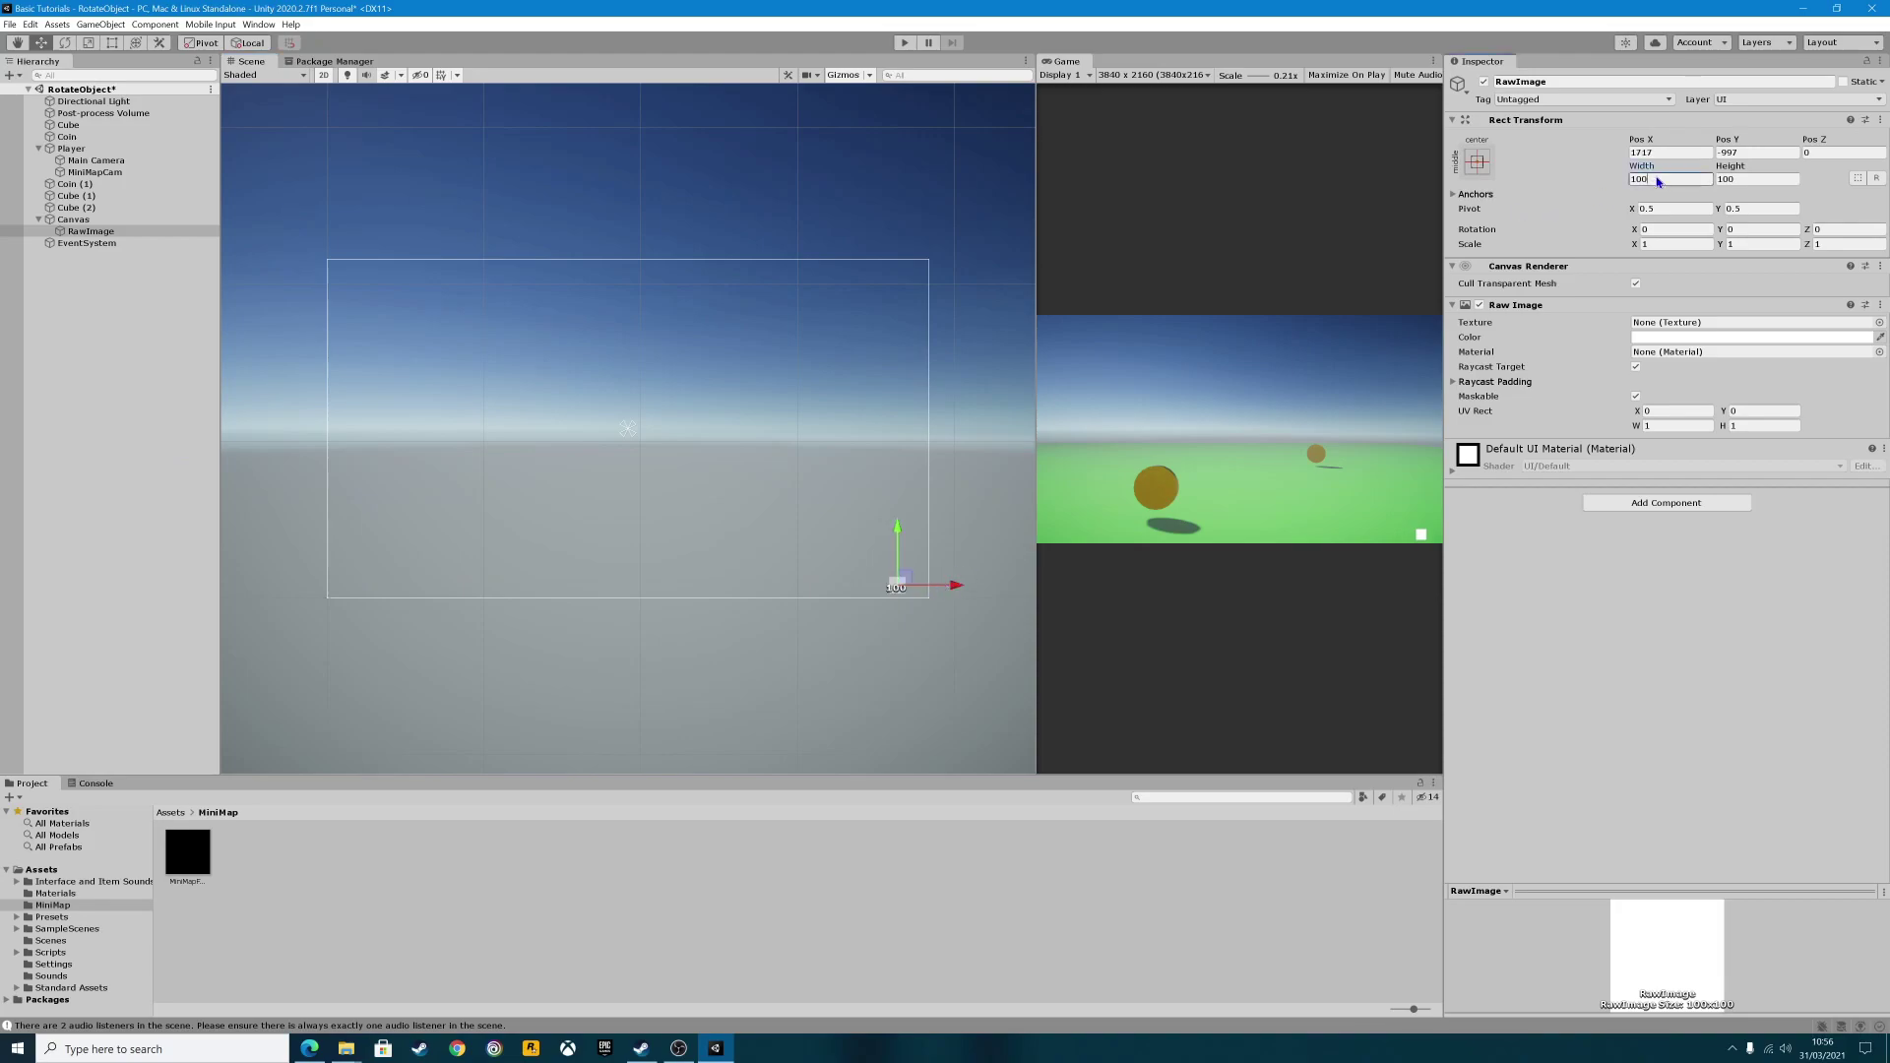
{"action": "type", "text": "500"}
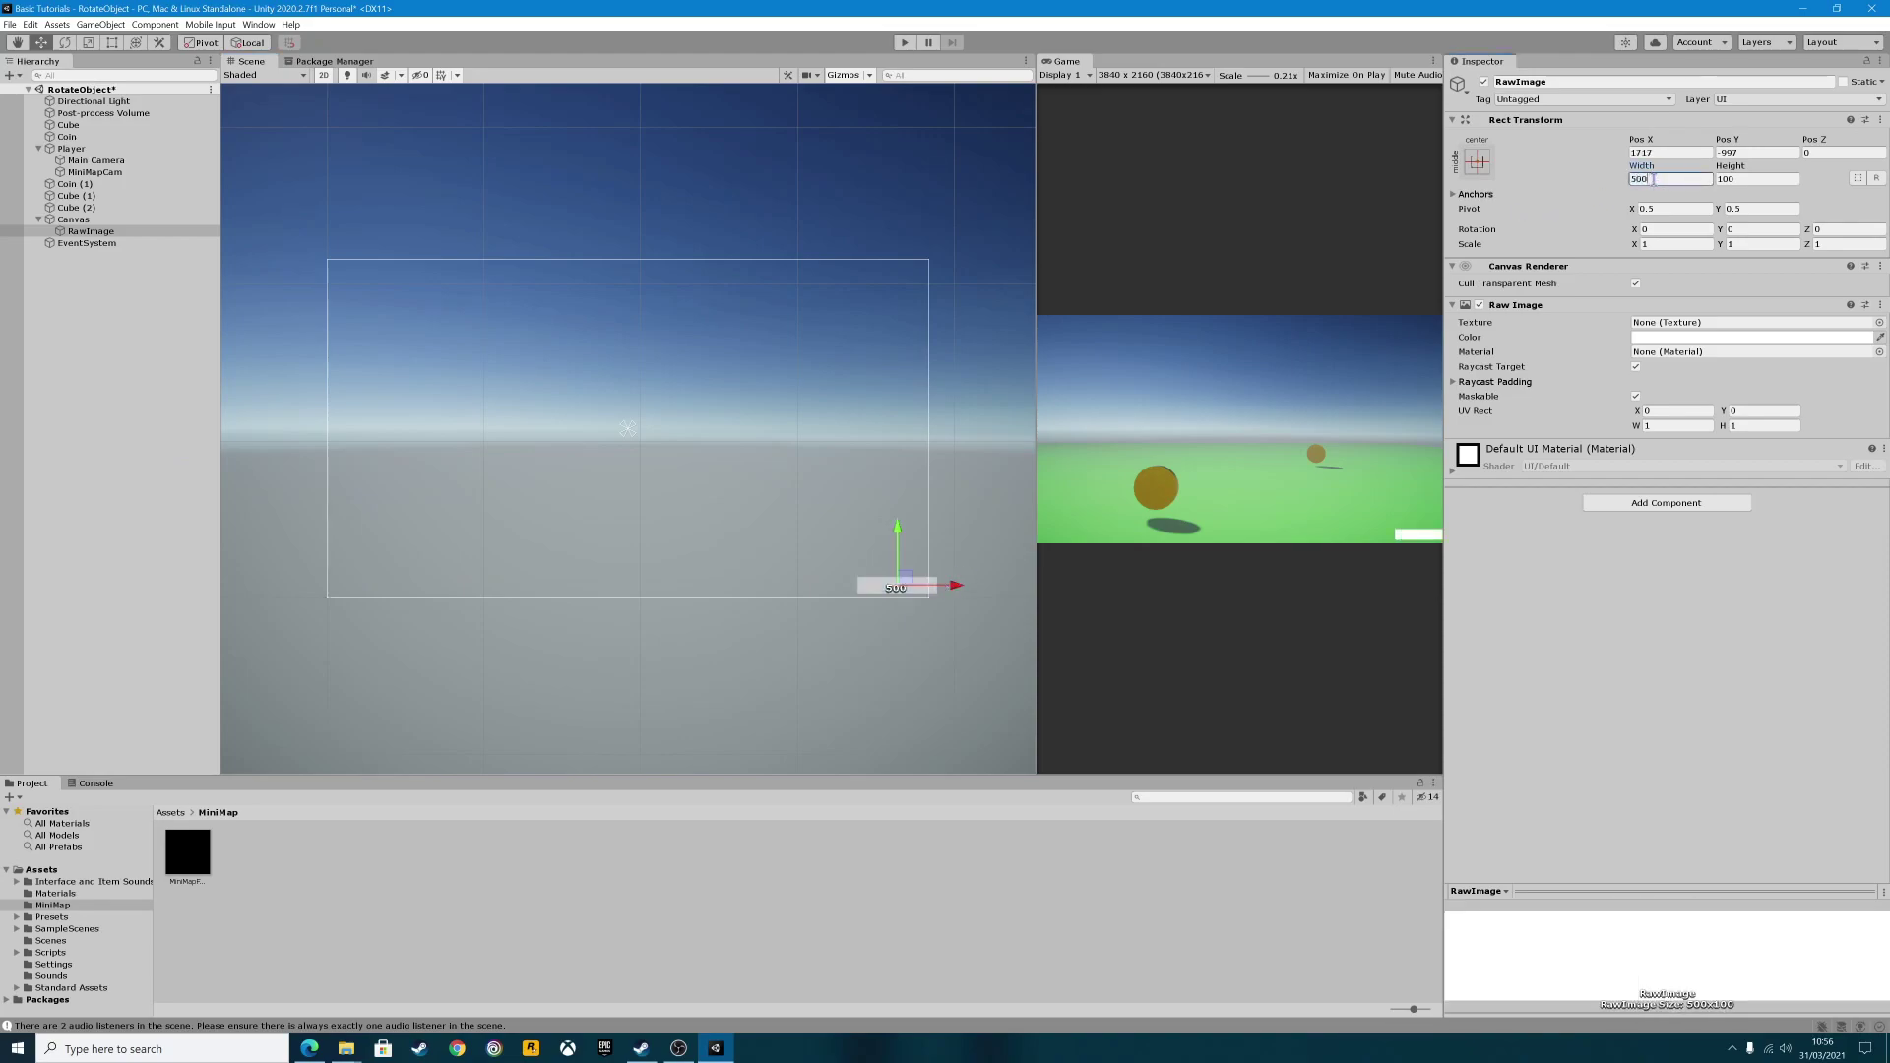
{"action": "left_click", "coordinate": [1759, 179]}
{"action": "type", "text": "500"}
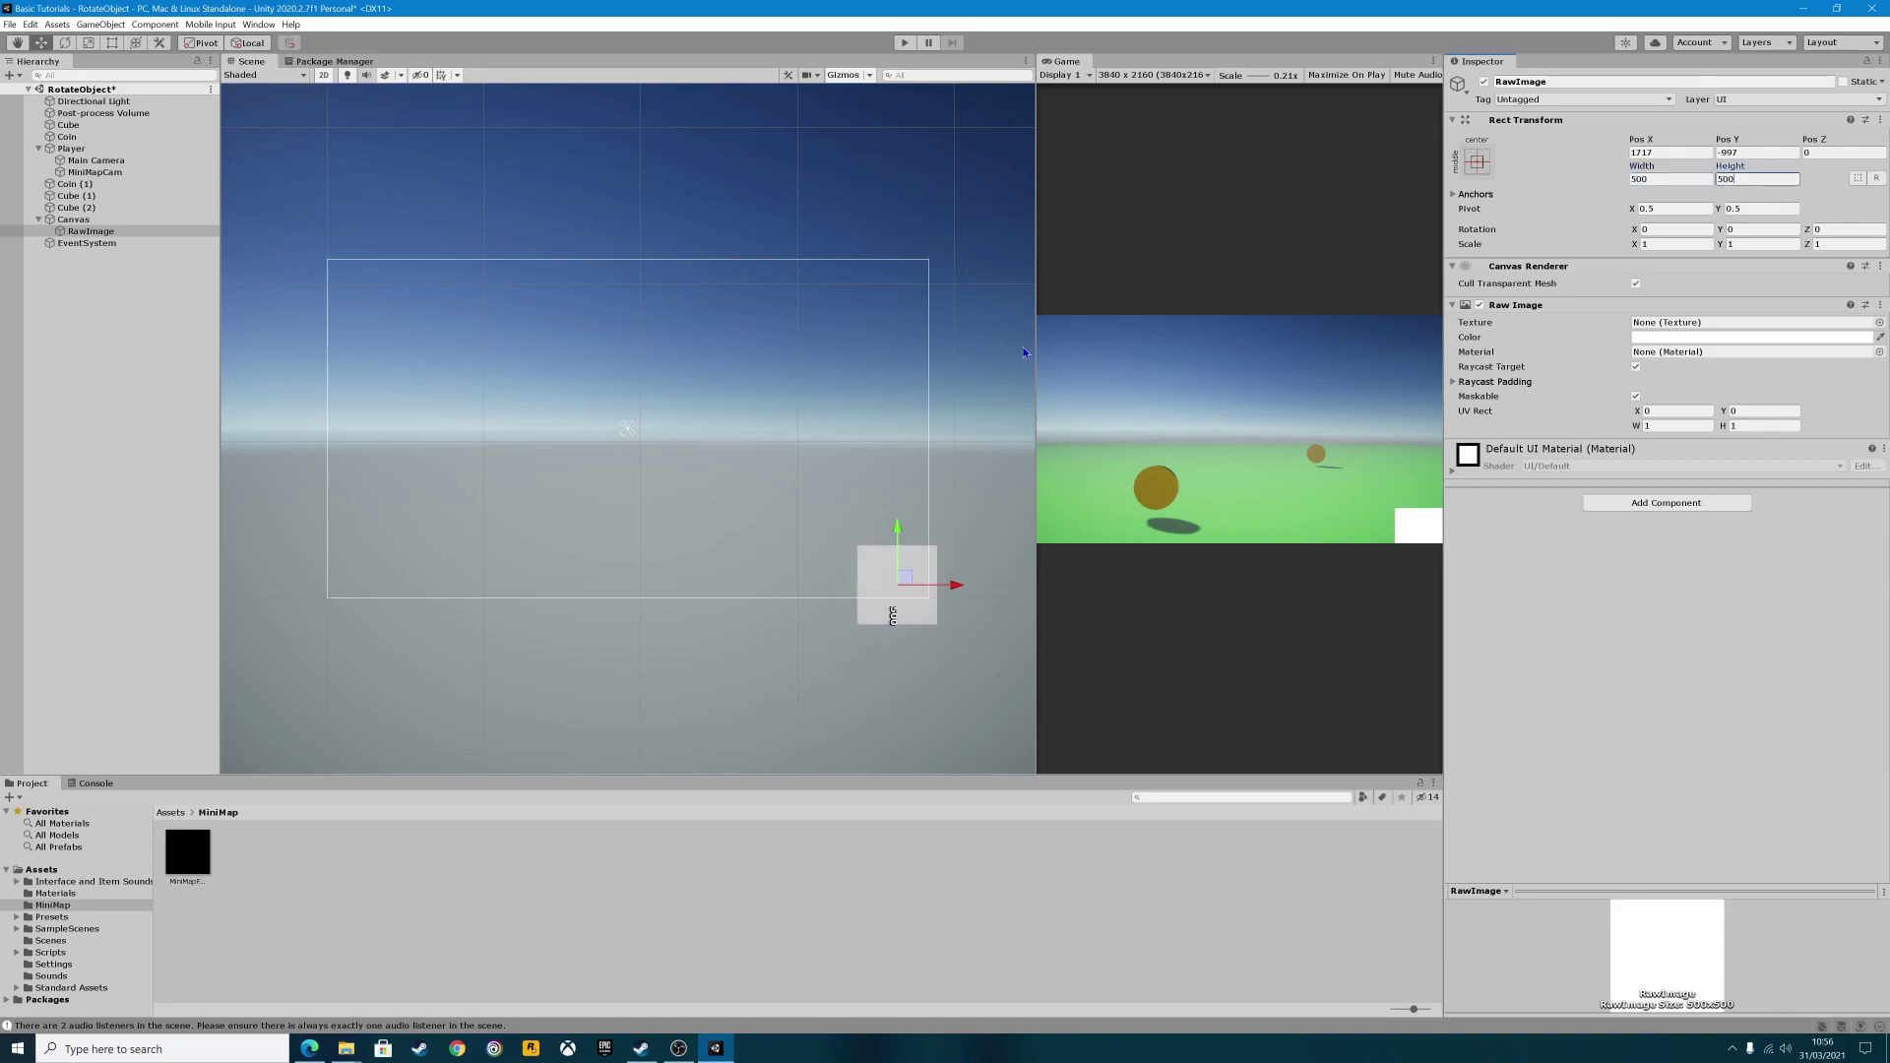
{"action": "left_click_drag", "start_coordinate": [901, 531], "coordinate": [894, 494]}
{"action": "left_click_drag", "start_coordinate": [954, 555], "coordinate": [938, 554]}
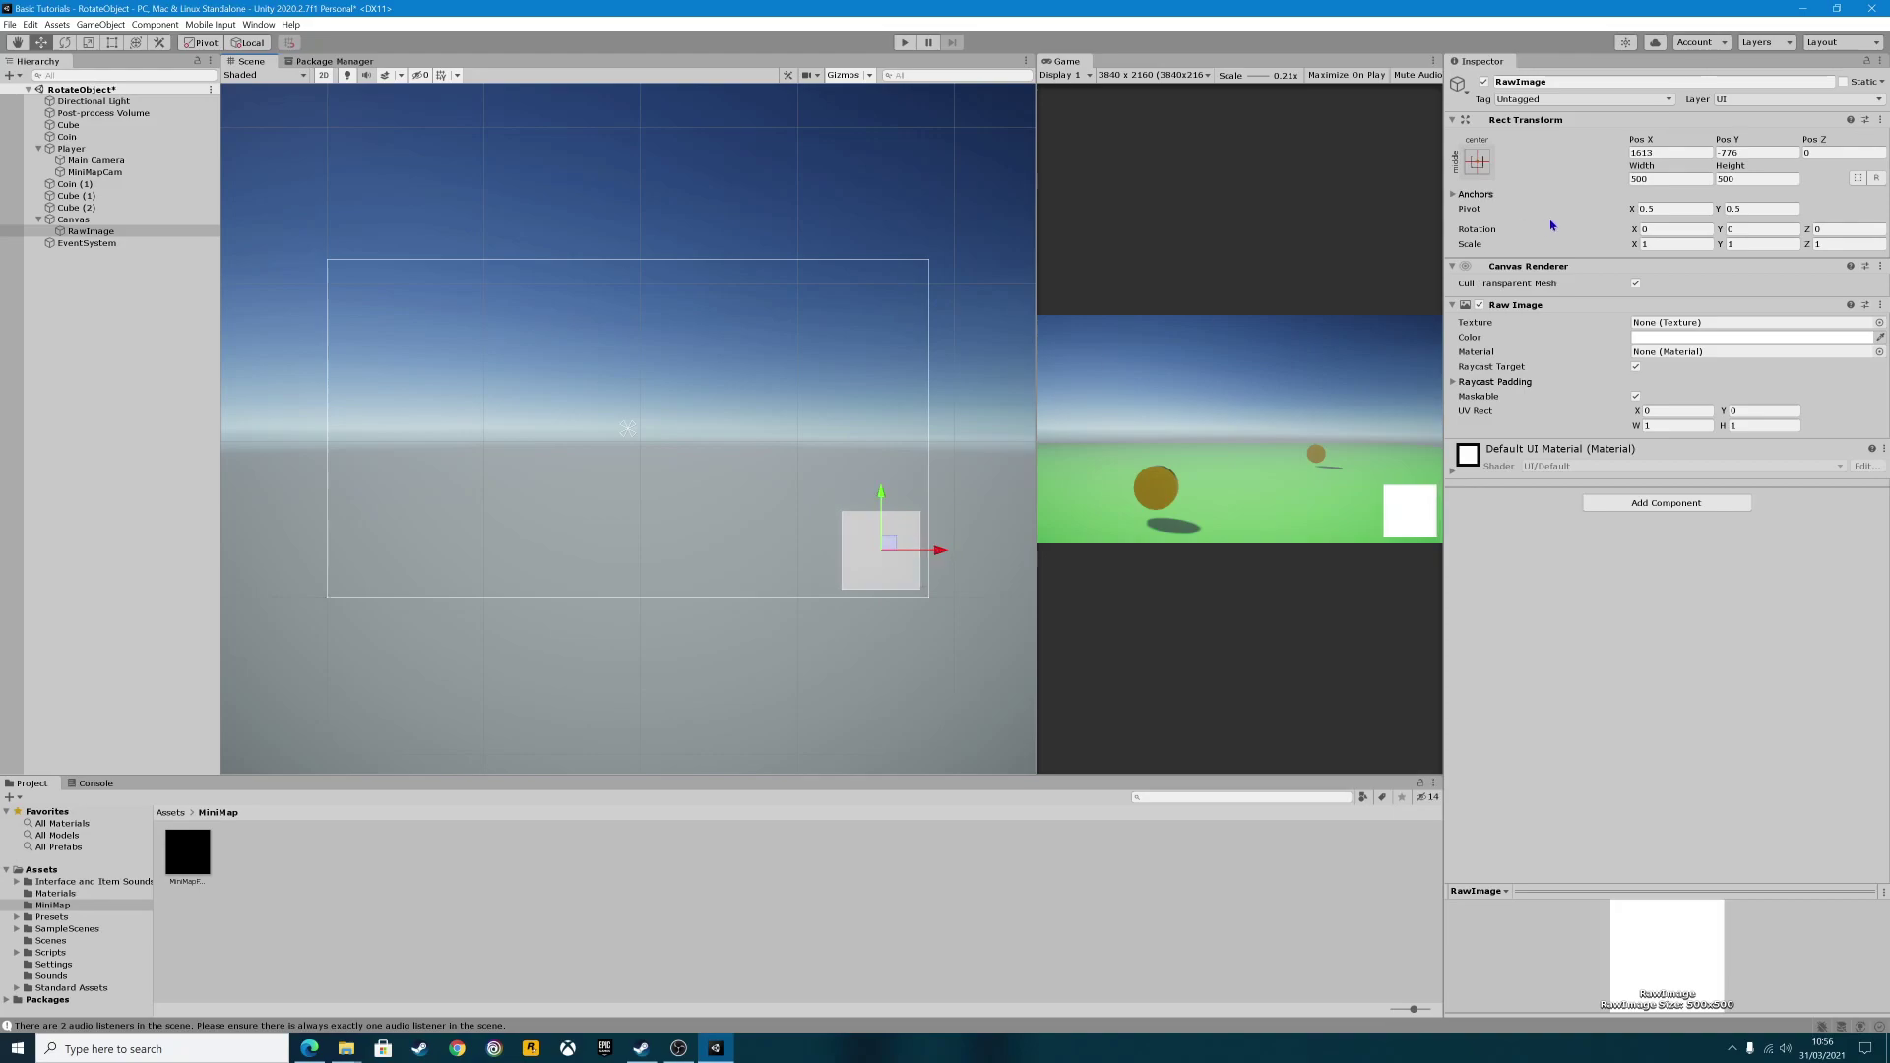
Enlarge the RawImage to 800 × 800 and place it near Pos X 1462, Pos Y -551.
{"action": "left_click", "coordinate": [1654, 179]}
{"action": "type", "text": "800"}
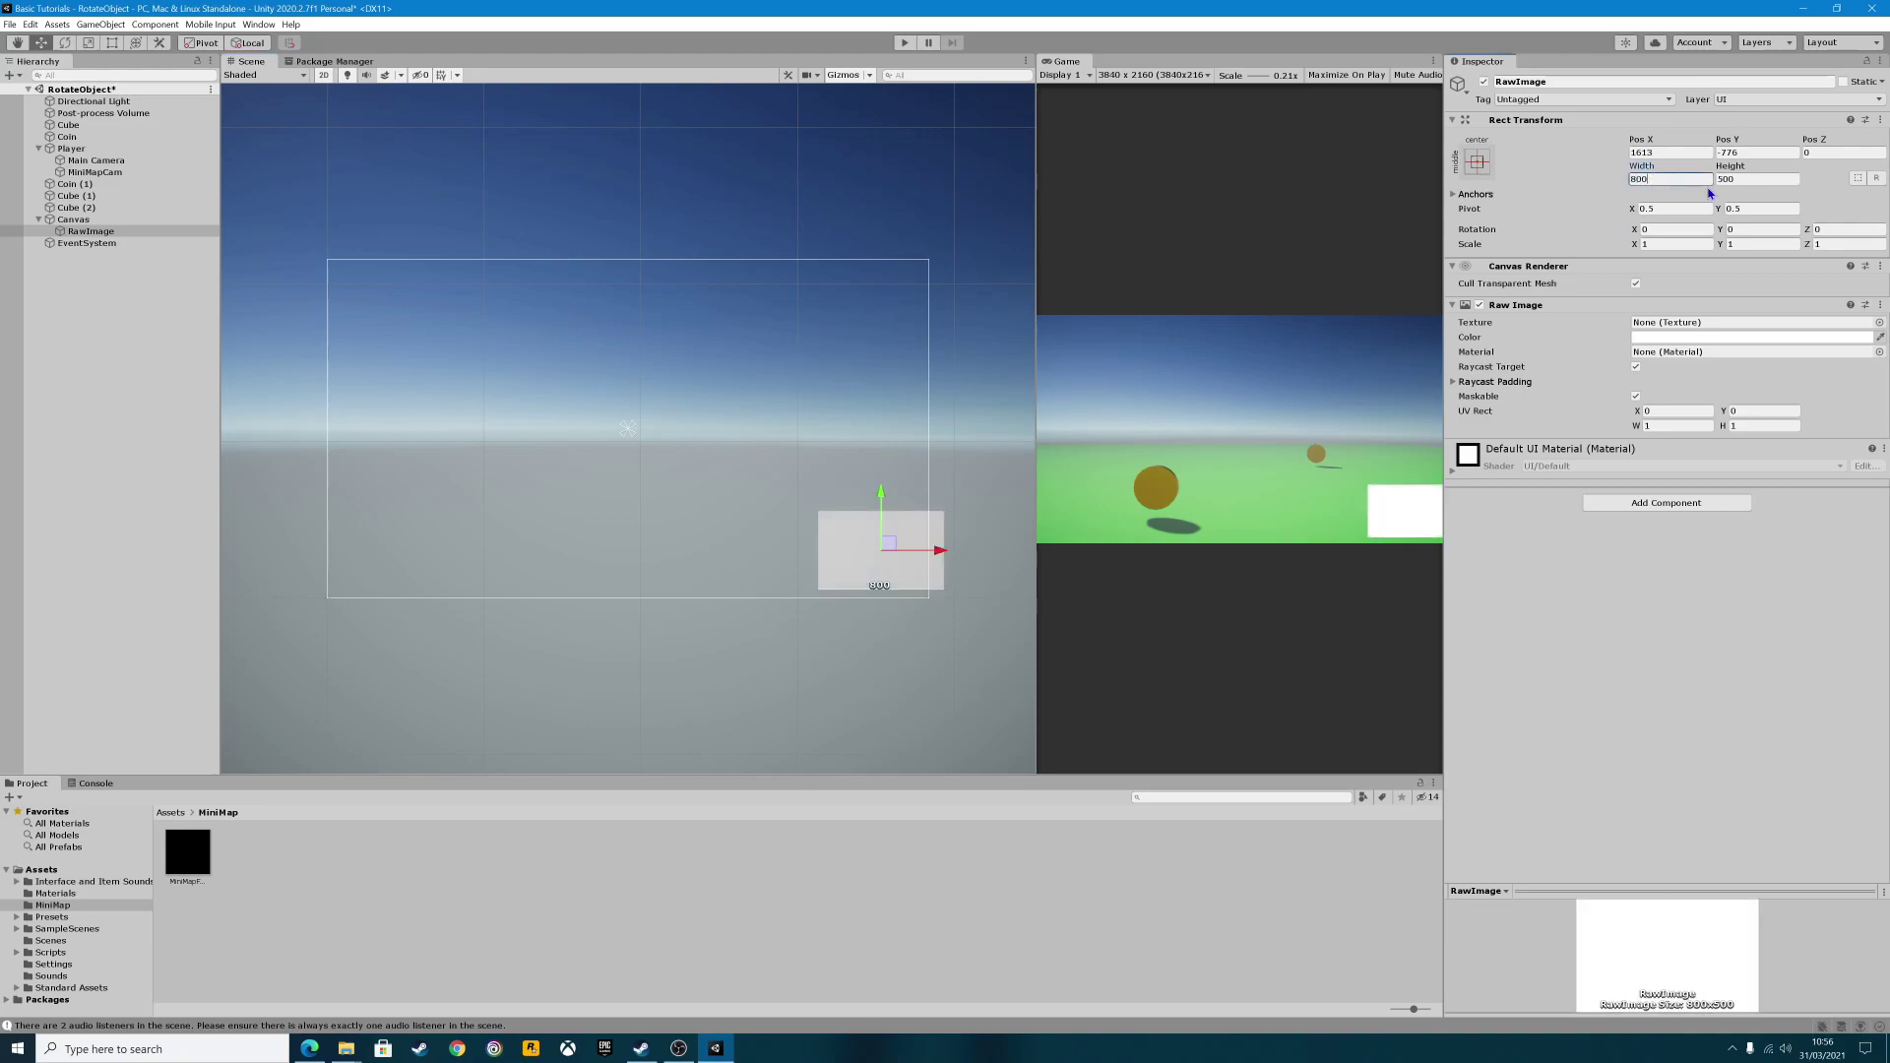
{"action": "left_click", "coordinate": [1737, 178]}
{"action": "type", "text": "800"}
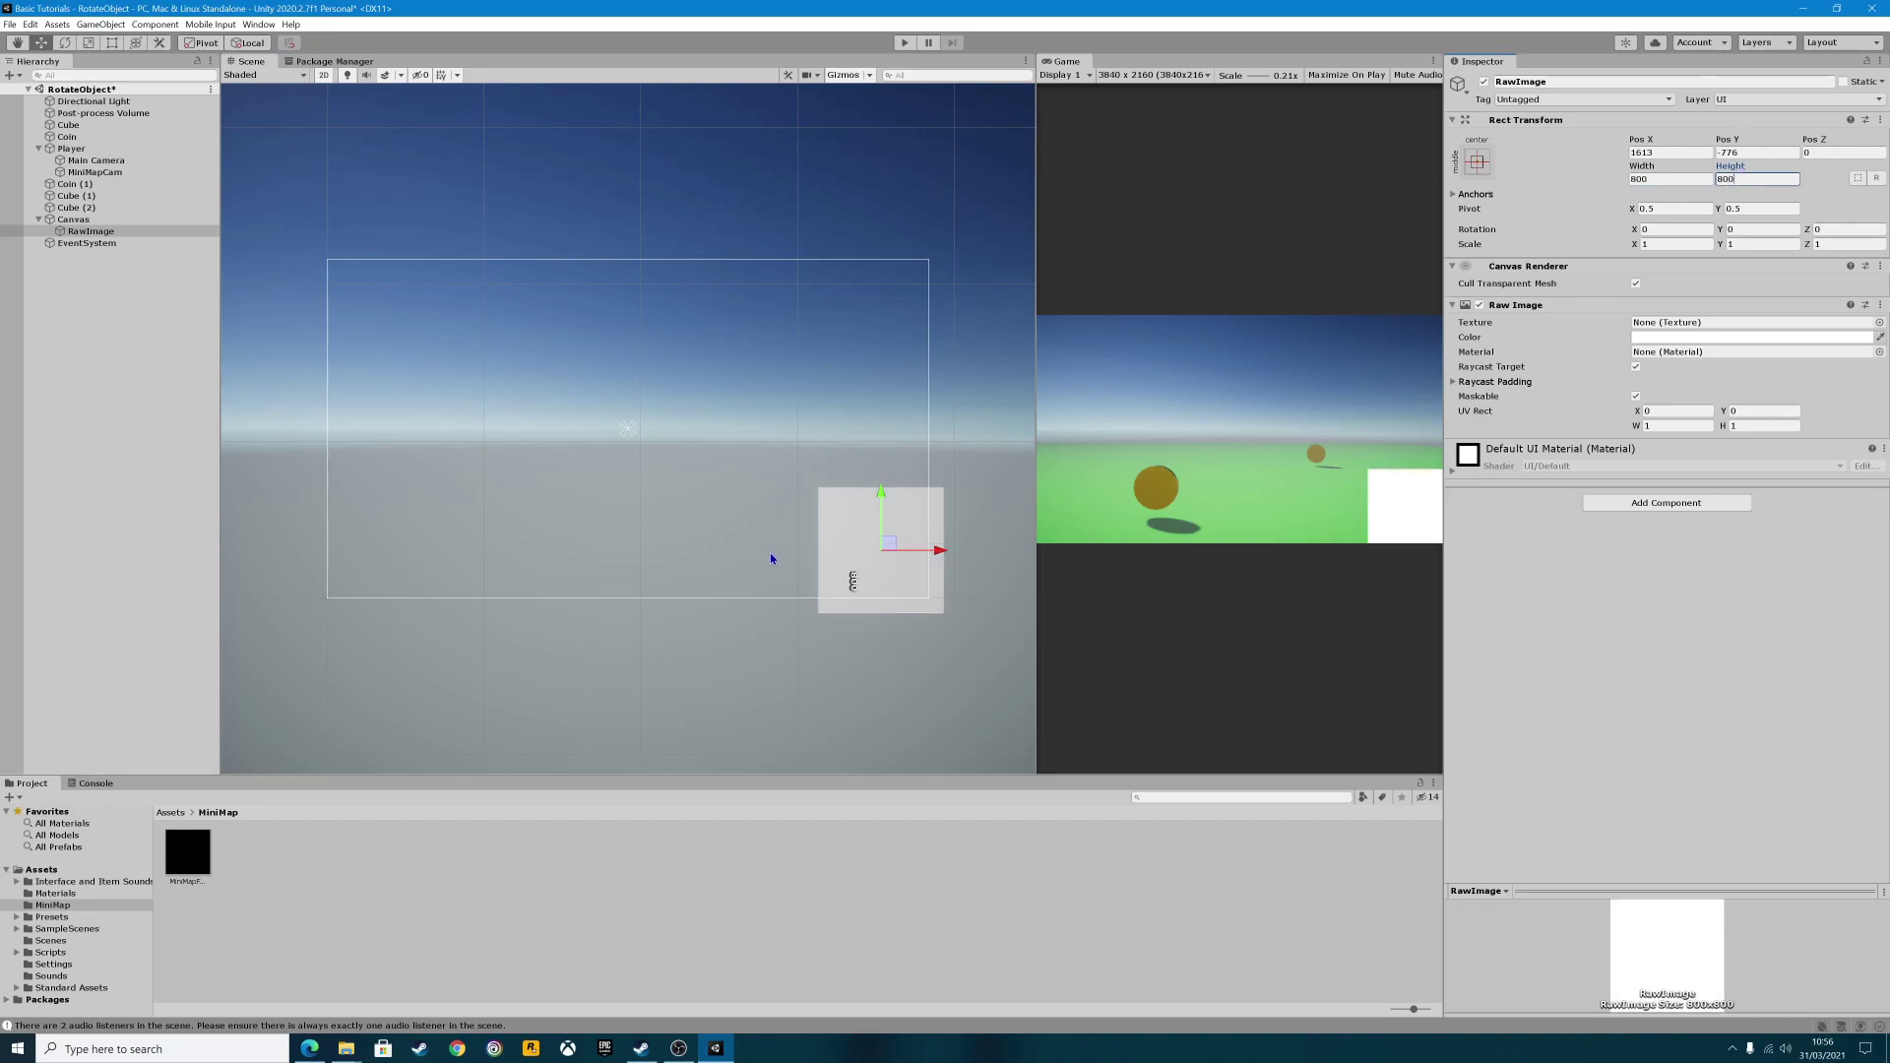
{"action": "left_click_drag", "start_coordinate": [939, 553], "coordinate": [917, 554]}
{"action": "left_click_drag", "start_coordinate": [858, 496], "coordinate": [858, 473]}
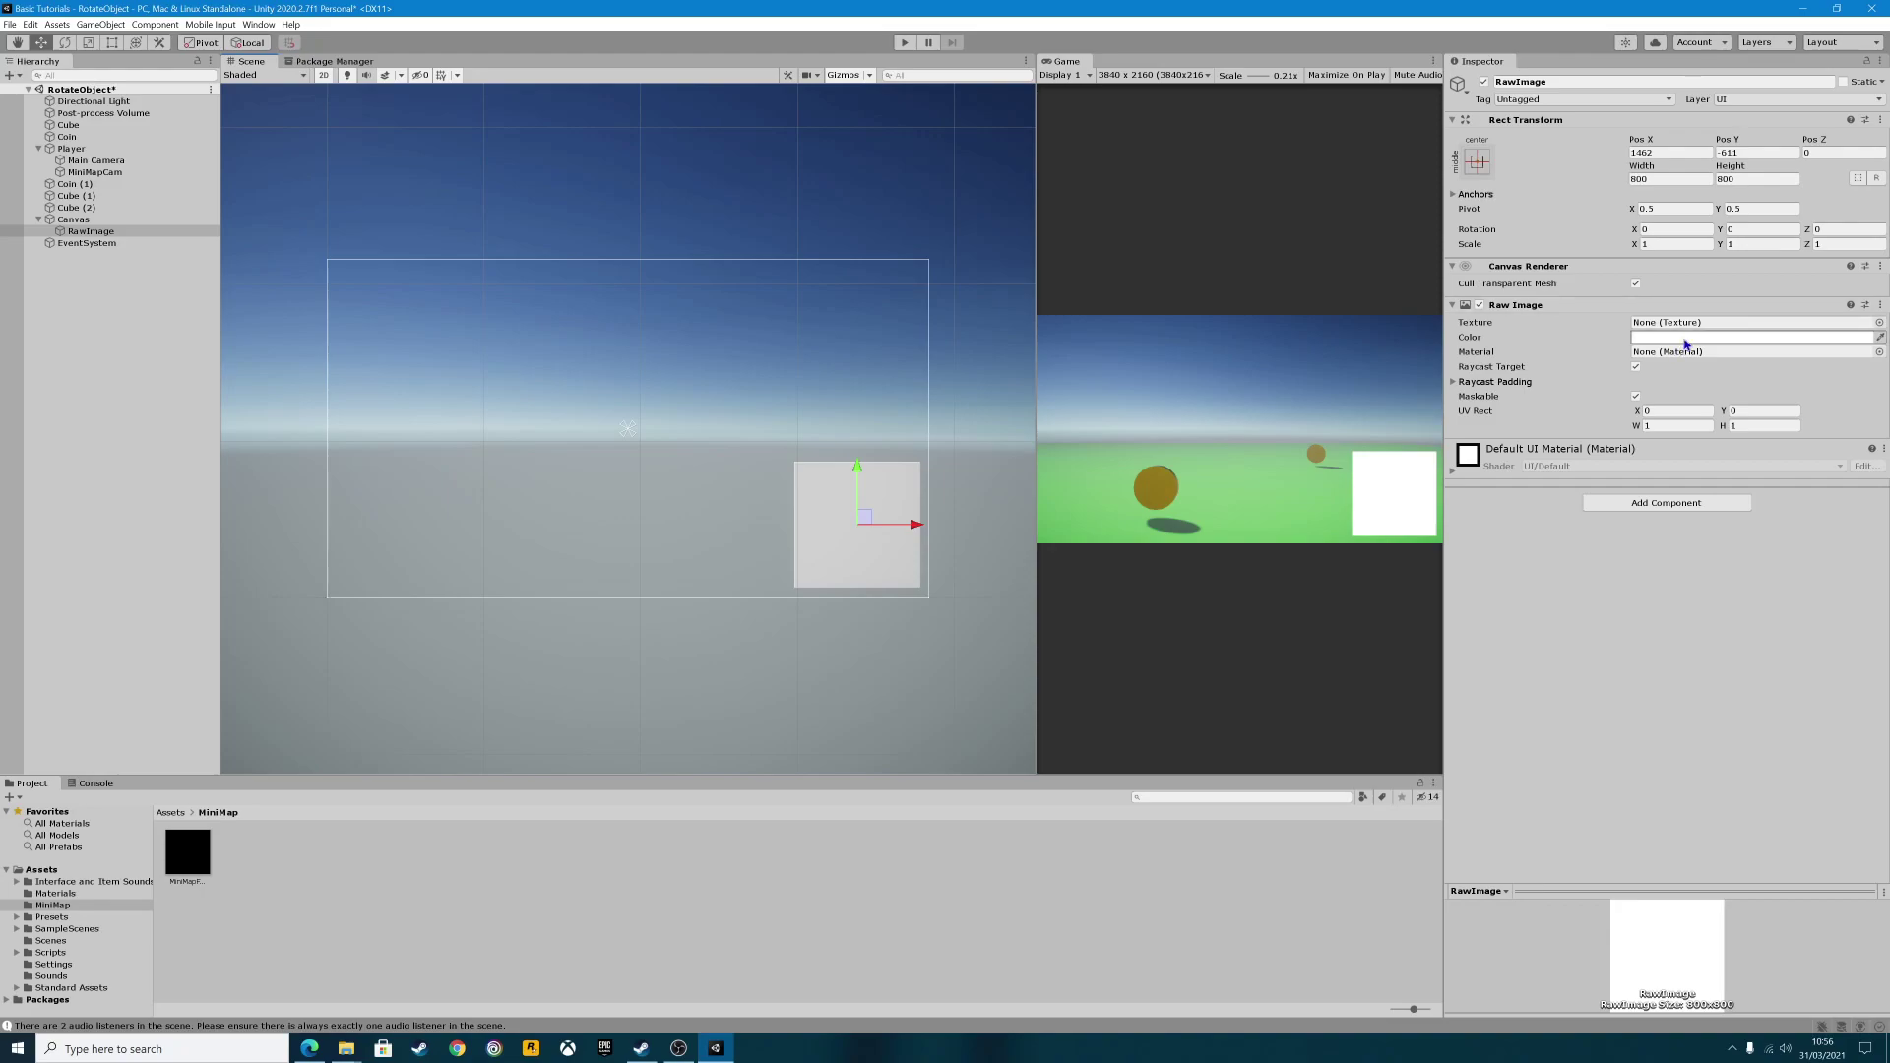
Set the RawImage colour to black with alpha 143.
{"action": "left_click", "coordinate": [1683, 338]}
{"action": "mouse_move", "coordinate": [1749, 495]}
{"action": "left_mouse_down"}
{"action": "mouse_move", "coordinate": [1750, 465]}
{"action": "mouse_move", "coordinate": [1723, 508]}
{"action": "left_mouse_up"}
{"action": "left_click_drag", "start_coordinate": [1767, 634], "coordinate": [1764, 635]}
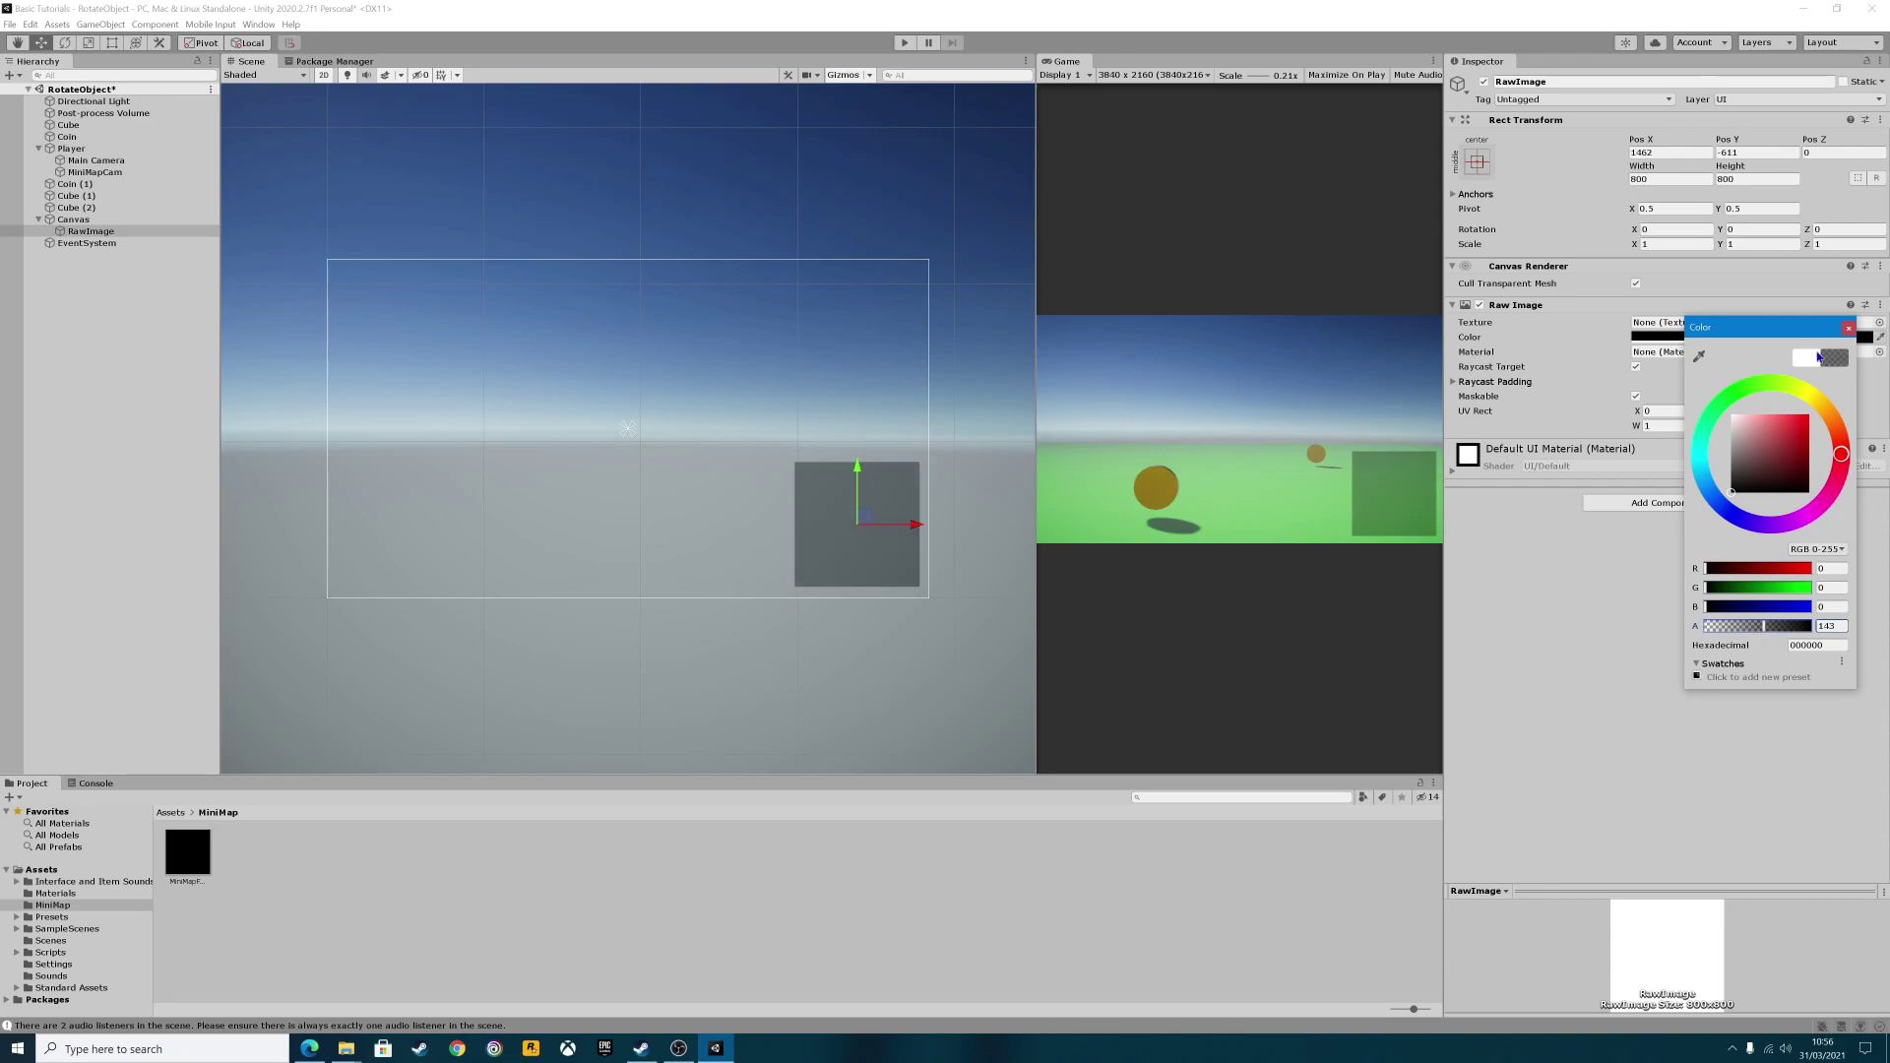
{"action": "left_click", "coordinate": [1849, 327]}
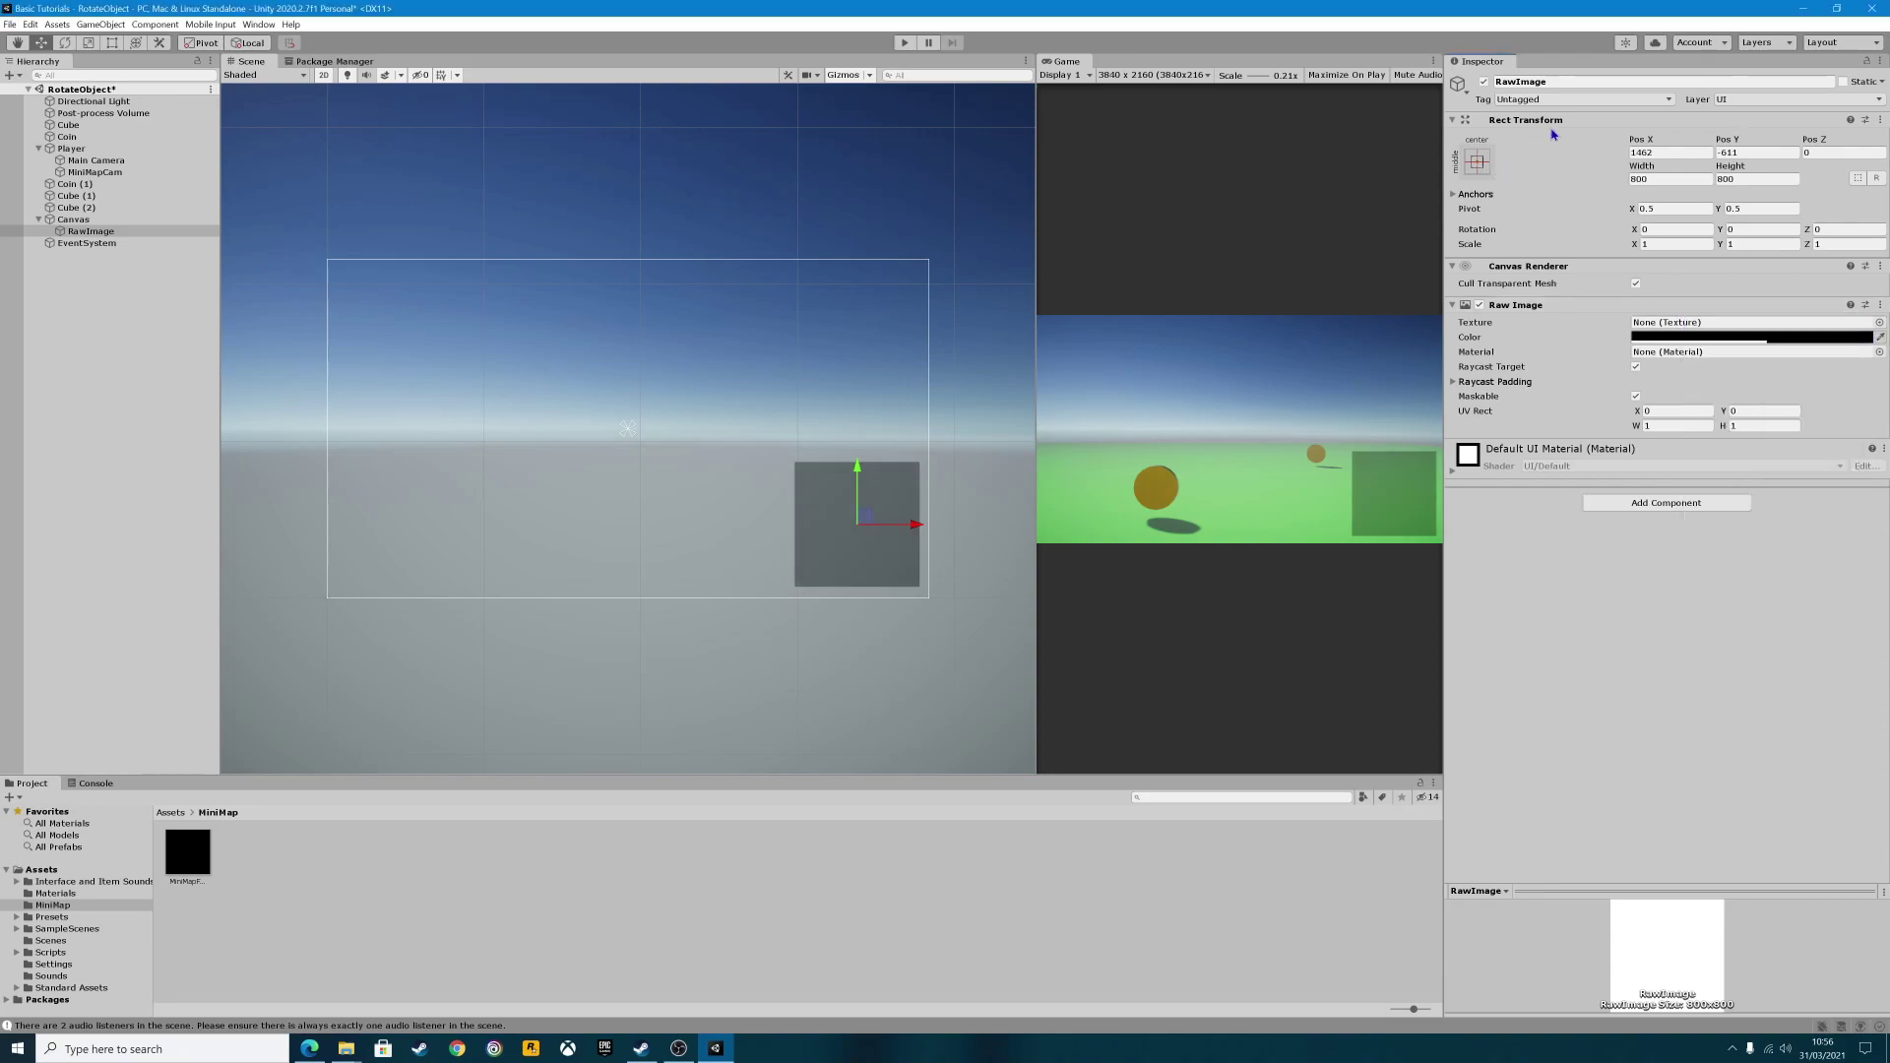
Anchor the RawImage bottom-right with pivot and position, giving Pos X -58, Pos Y 69.
{"action": "left_click", "coordinate": [1471, 166]}
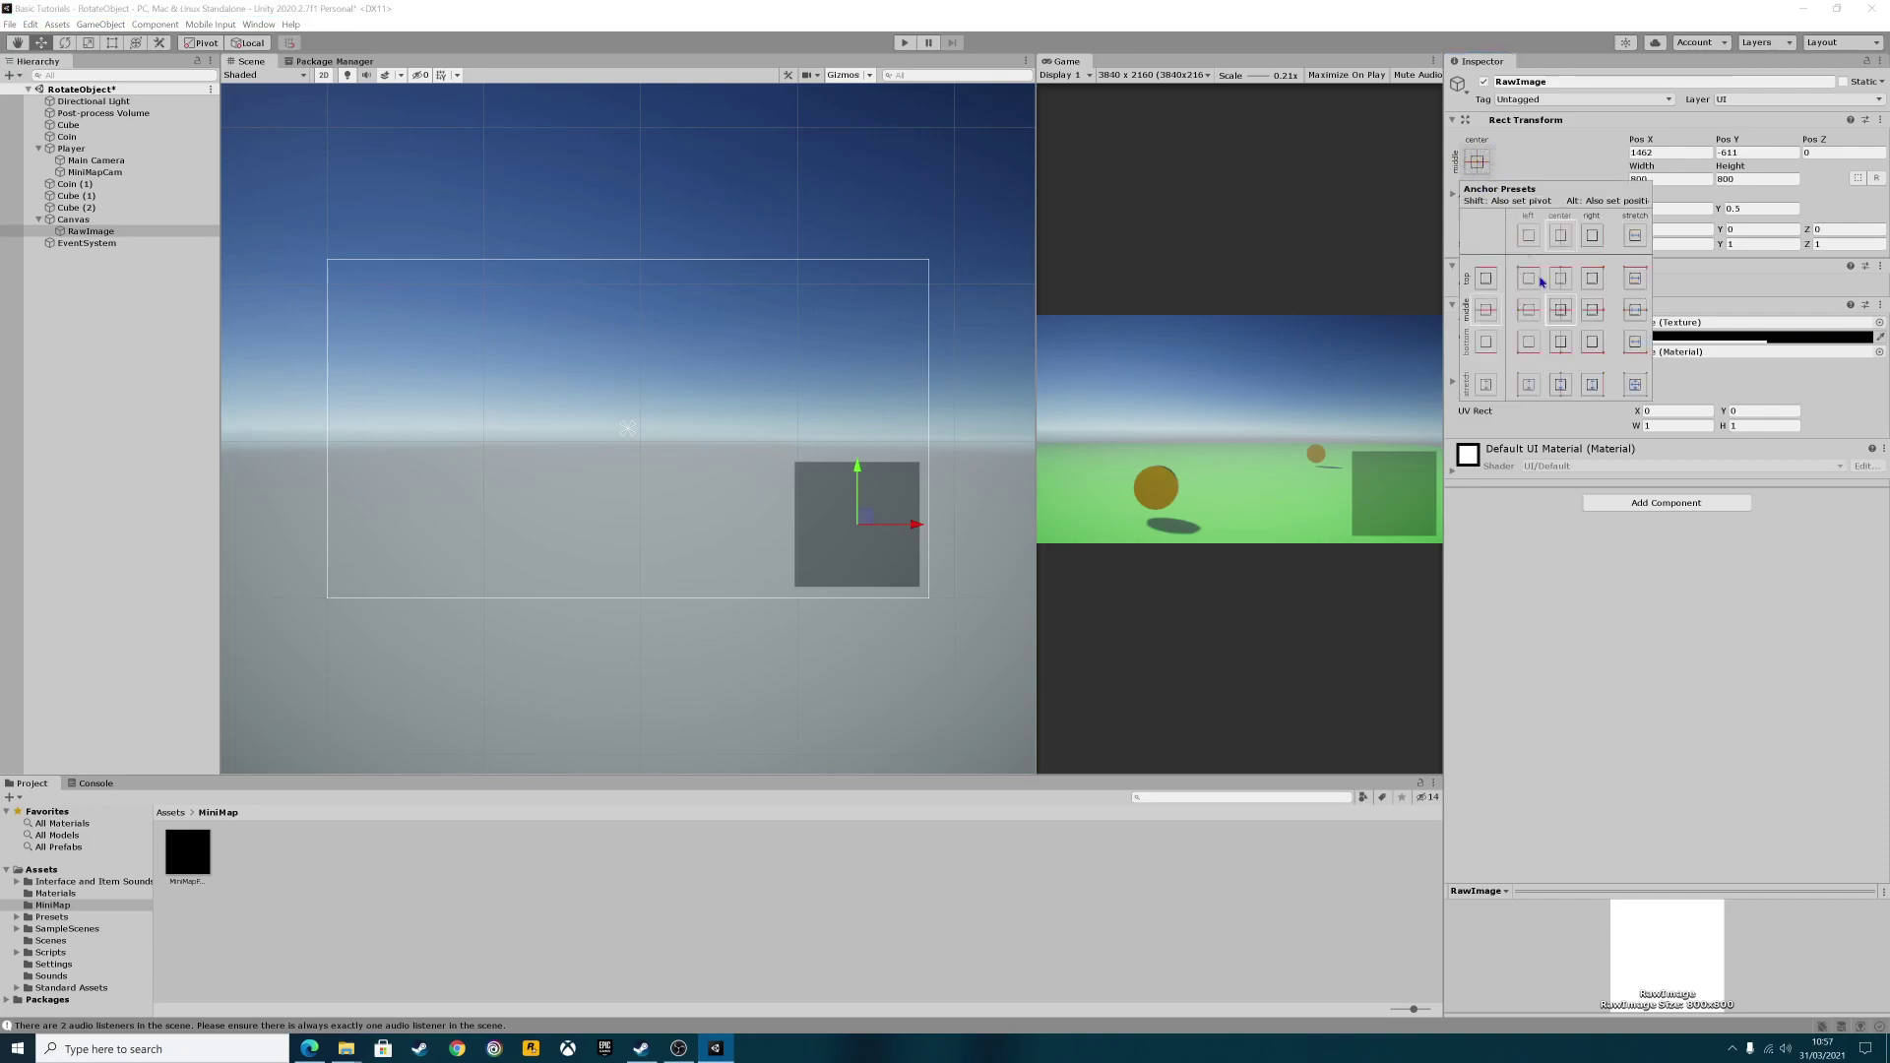
{"action": "left_click", "coordinate": [1594, 344]}
{"action": "left_click", "coordinate": [1594, 342], "text": "shift"}
{"action": "left_click", "coordinate": [819, 463]}
{"action": "left_click", "coordinate": [819, 462]}
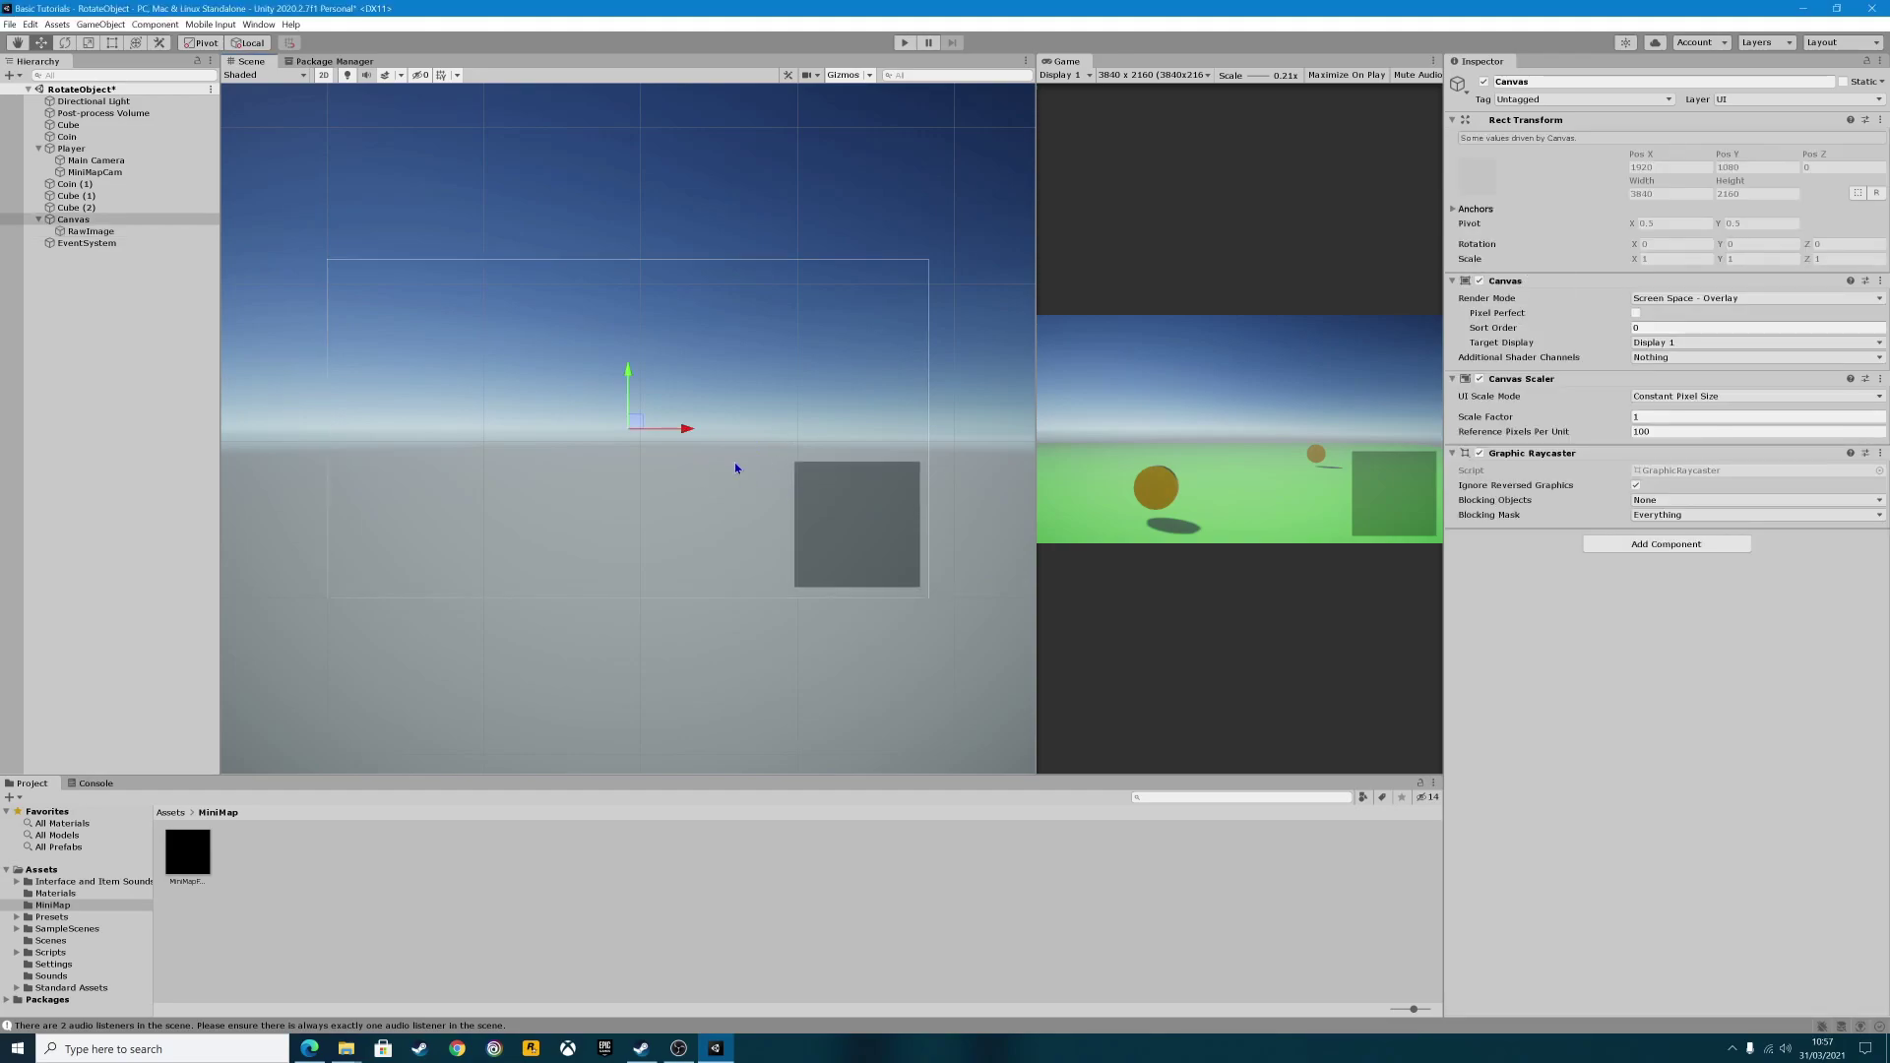
Add a UI Raw Image as a child of the dark RawImage.
{"action": "left_click", "coordinate": [89, 233]}
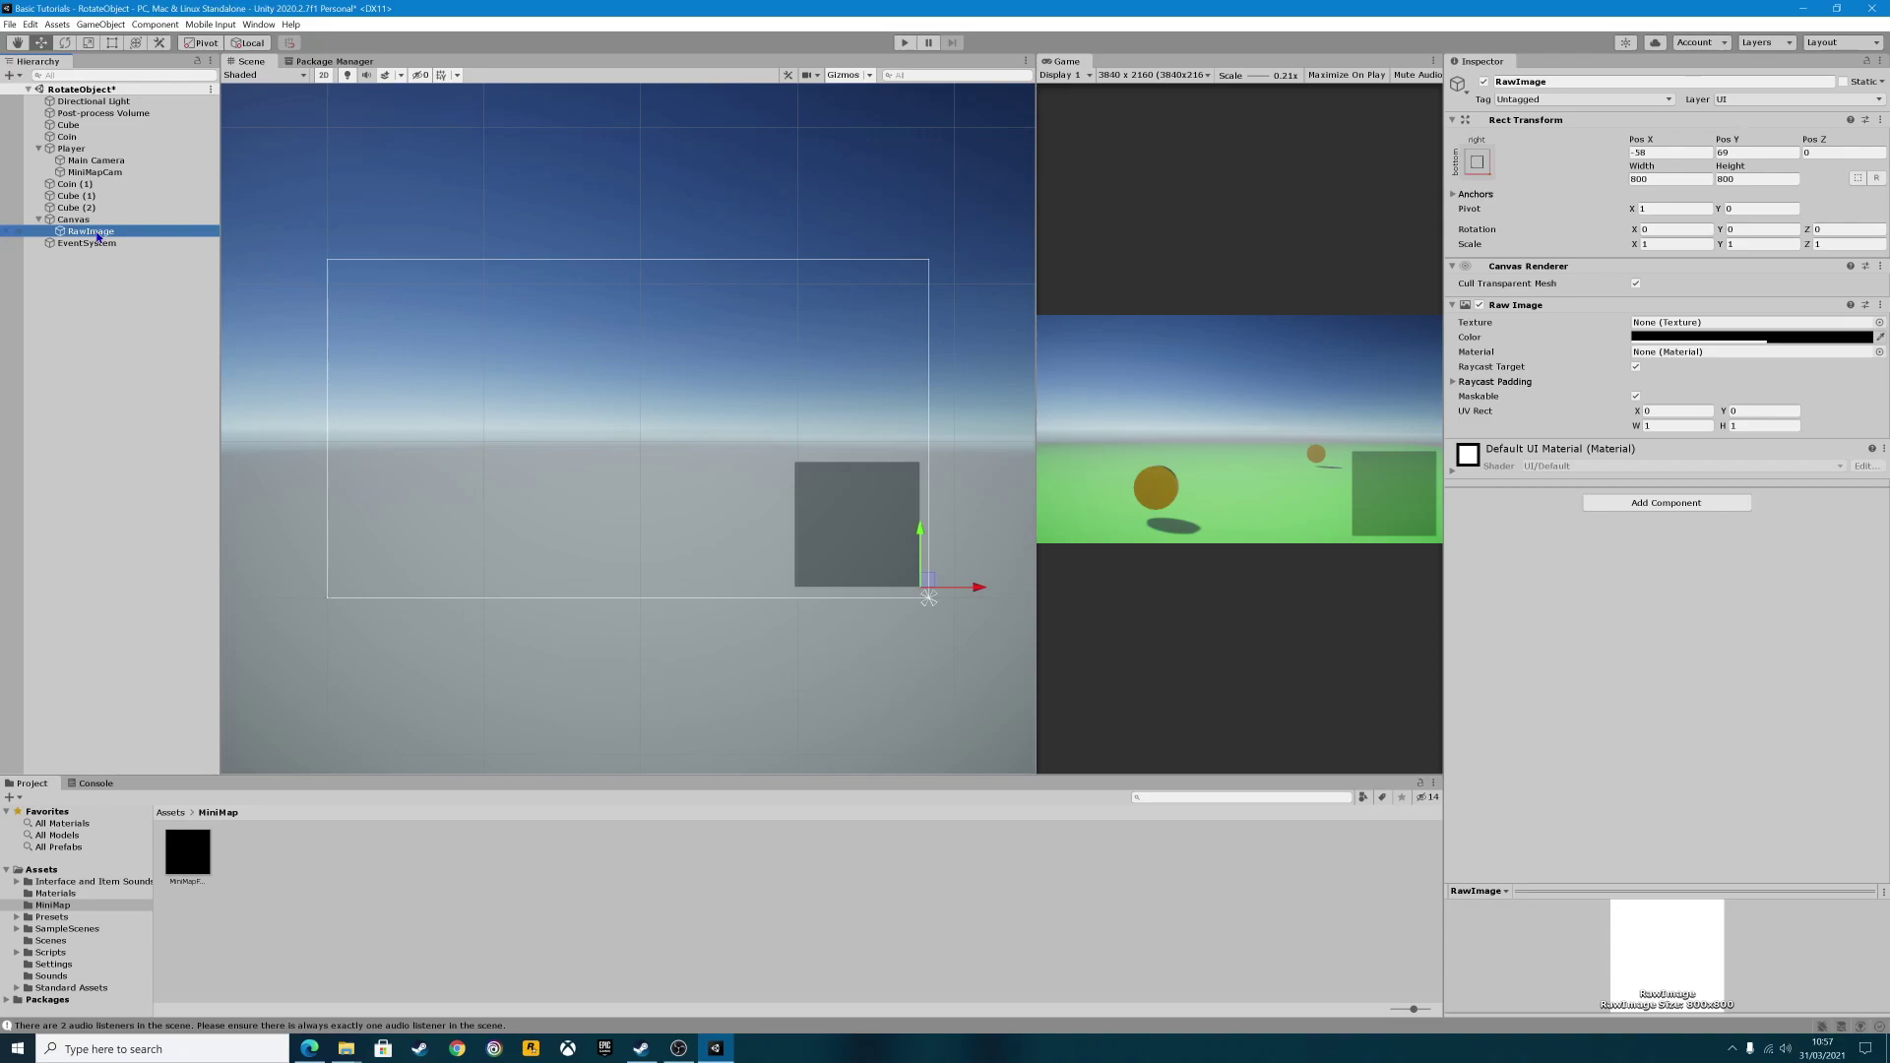
{"action": "right_click", "coordinate": [97, 236]}
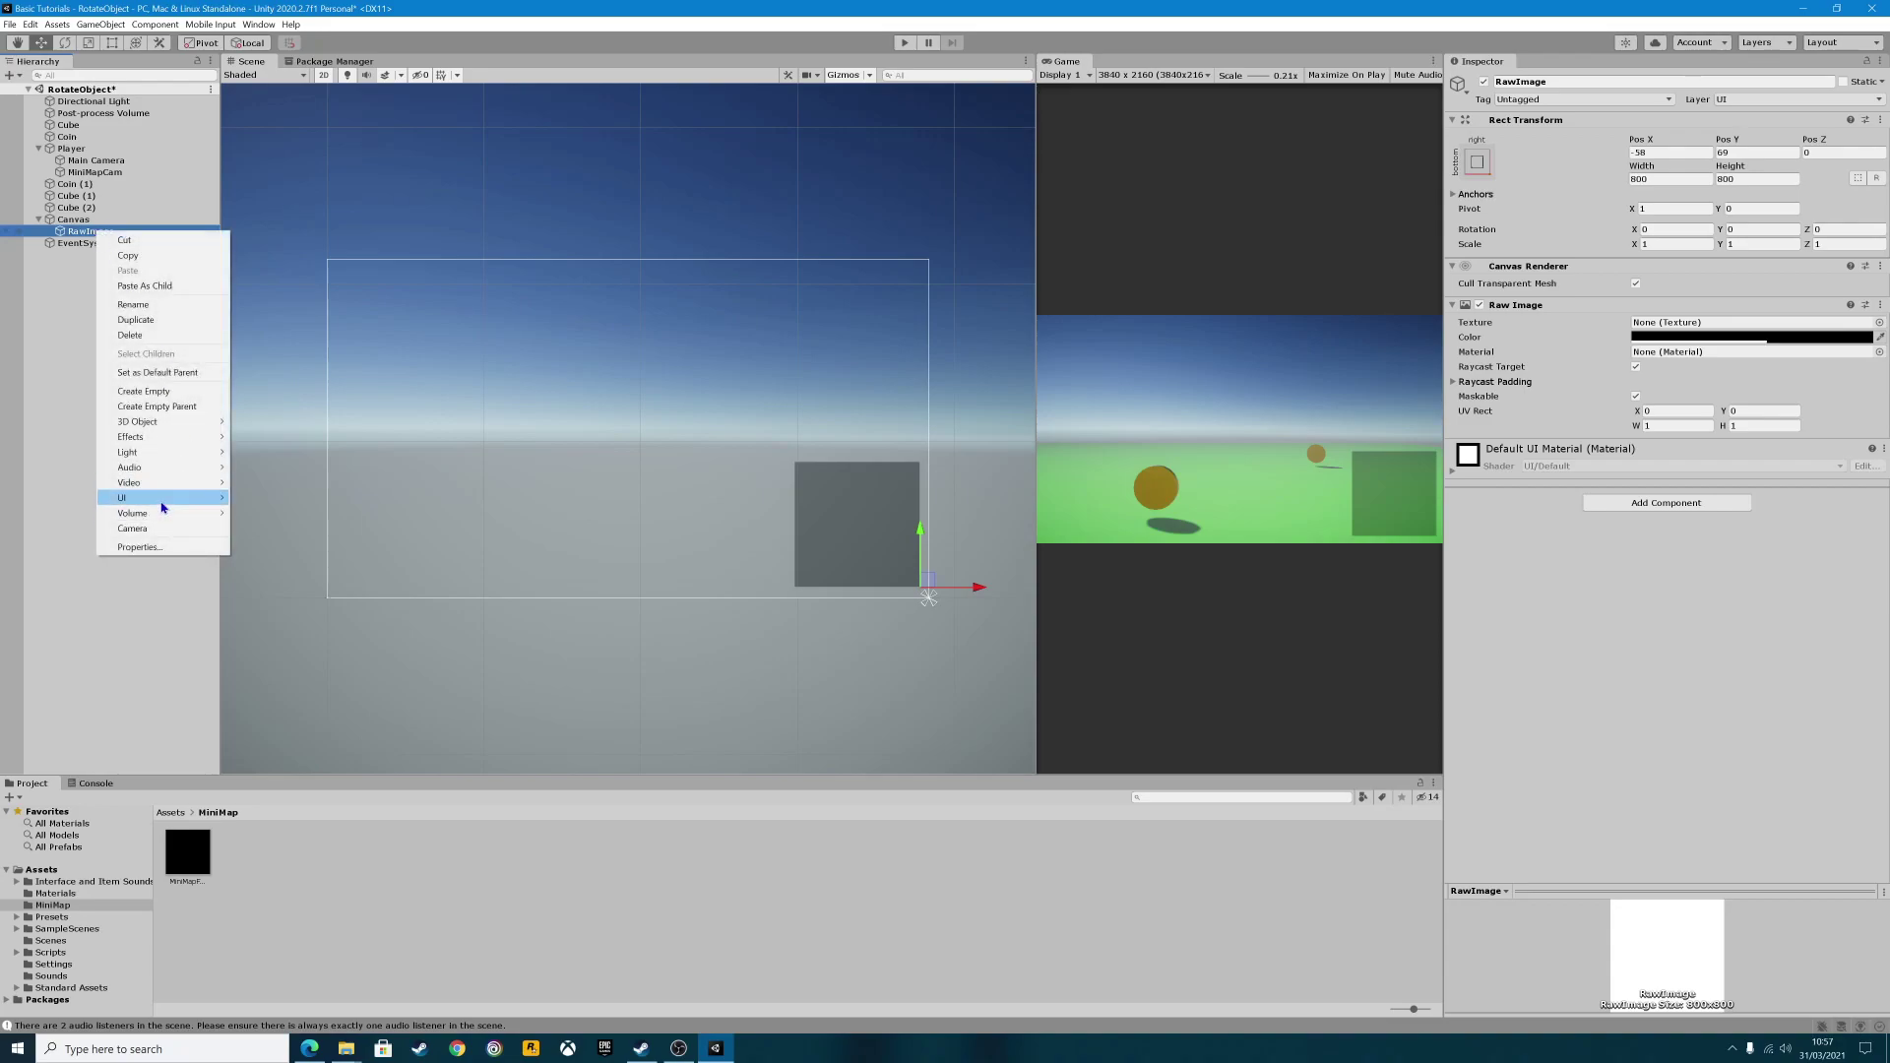
{"action": "mouse_move", "coordinate": [163, 504]}
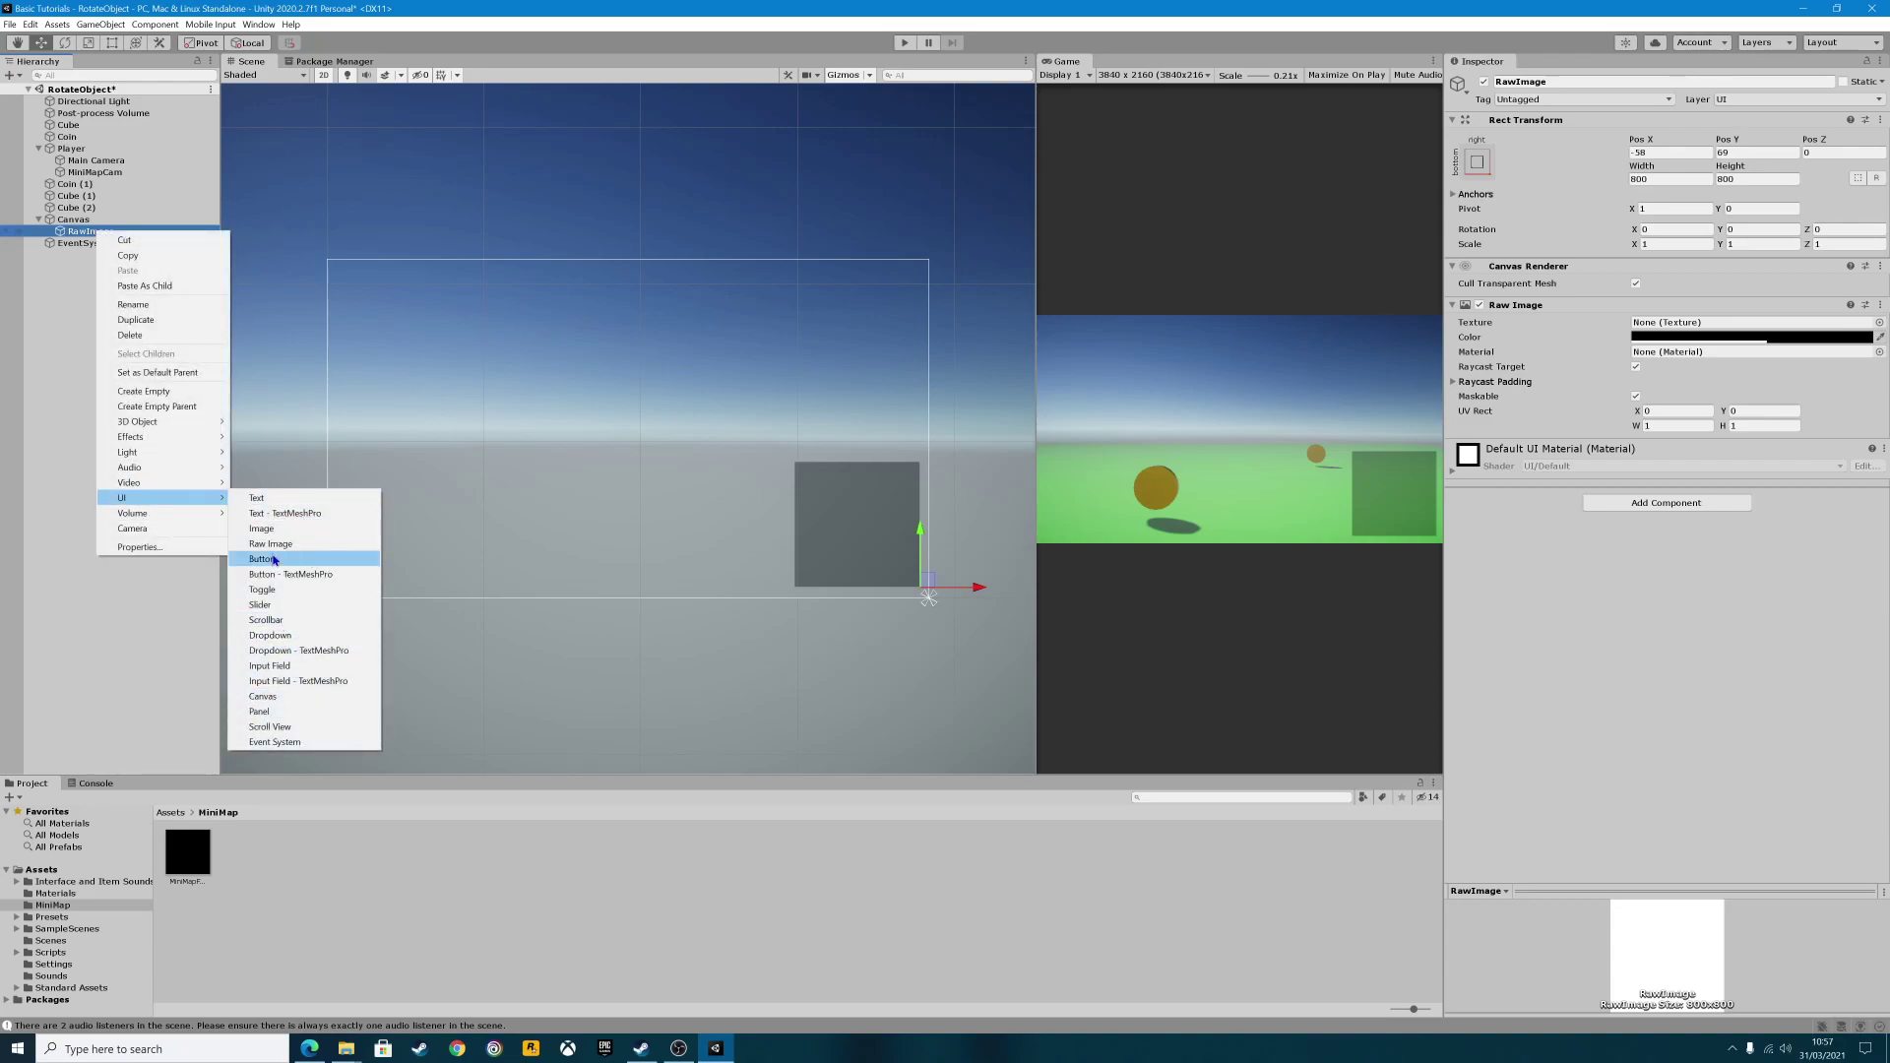
{"action": "left_click", "coordinate": [271, 544]}
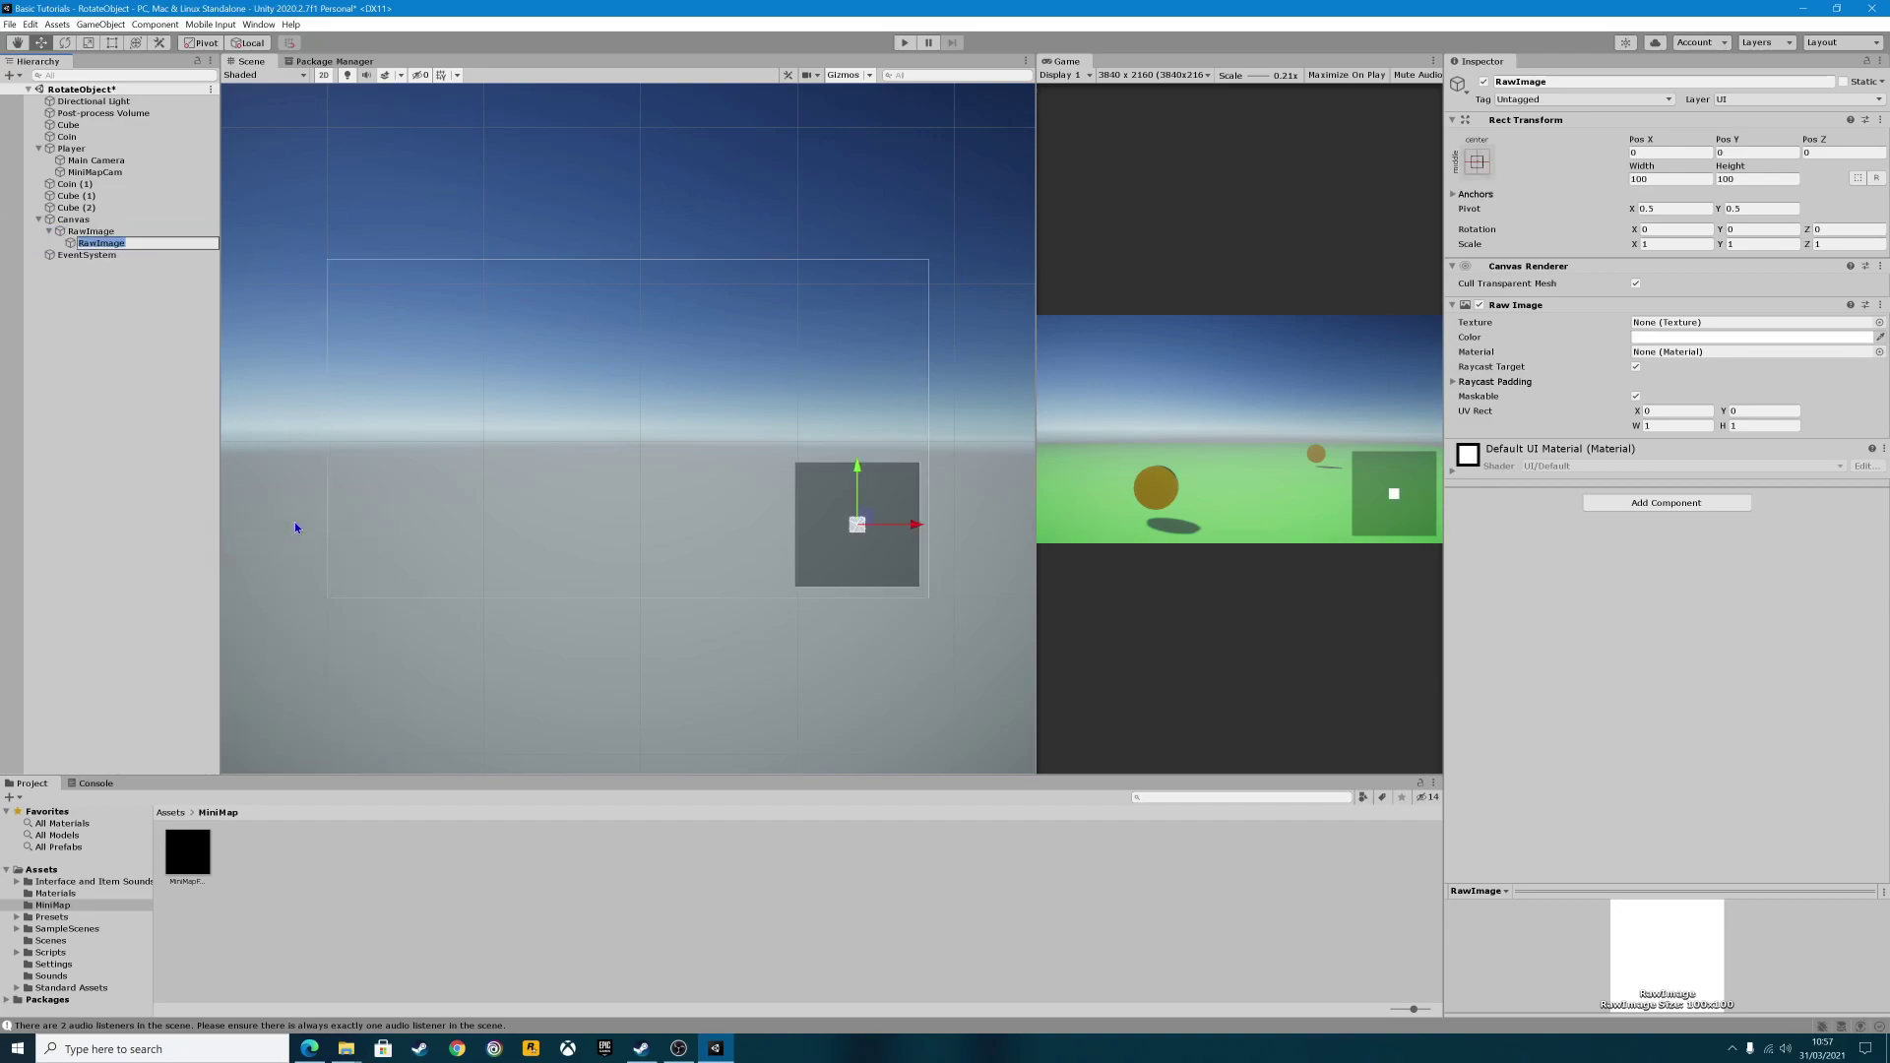
Size the new child image to 700 × 700.
{"action": "left_click", "coordinate": [74, 233]}
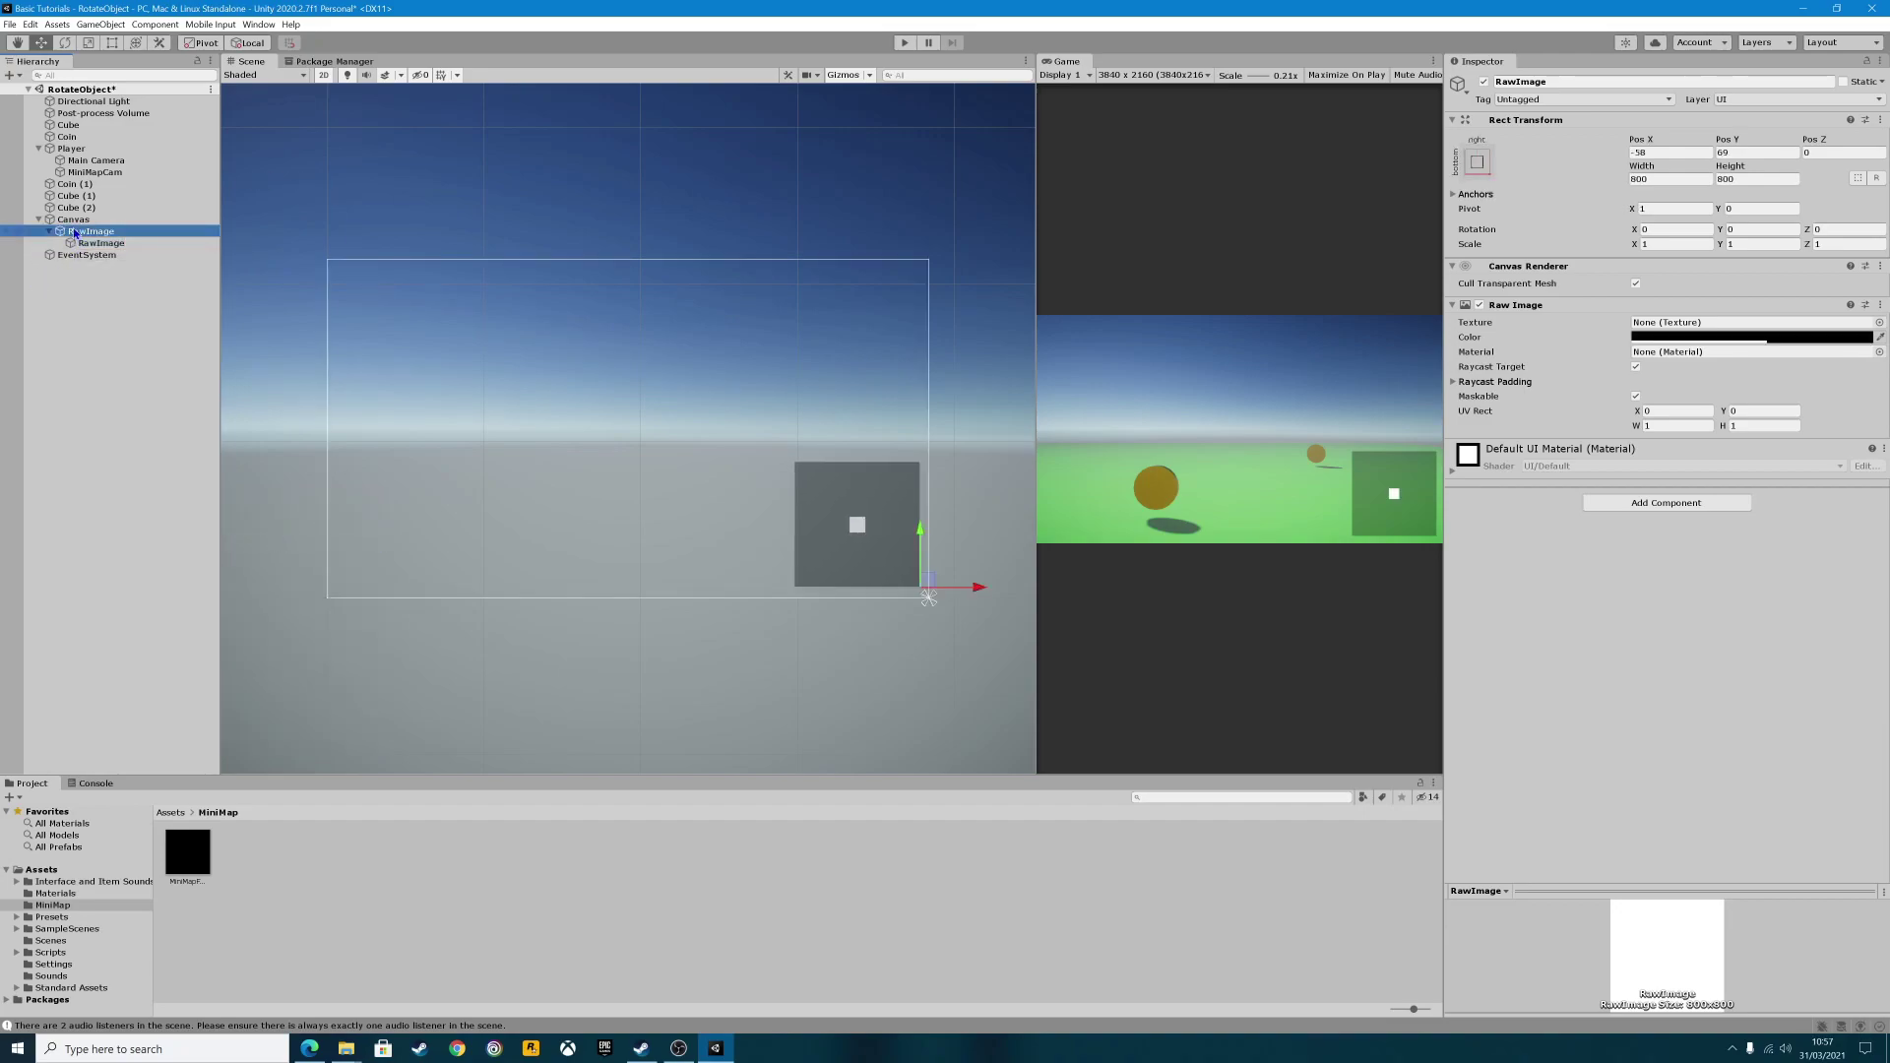
{"action": "left_click", "coordinate": [99, 243]}
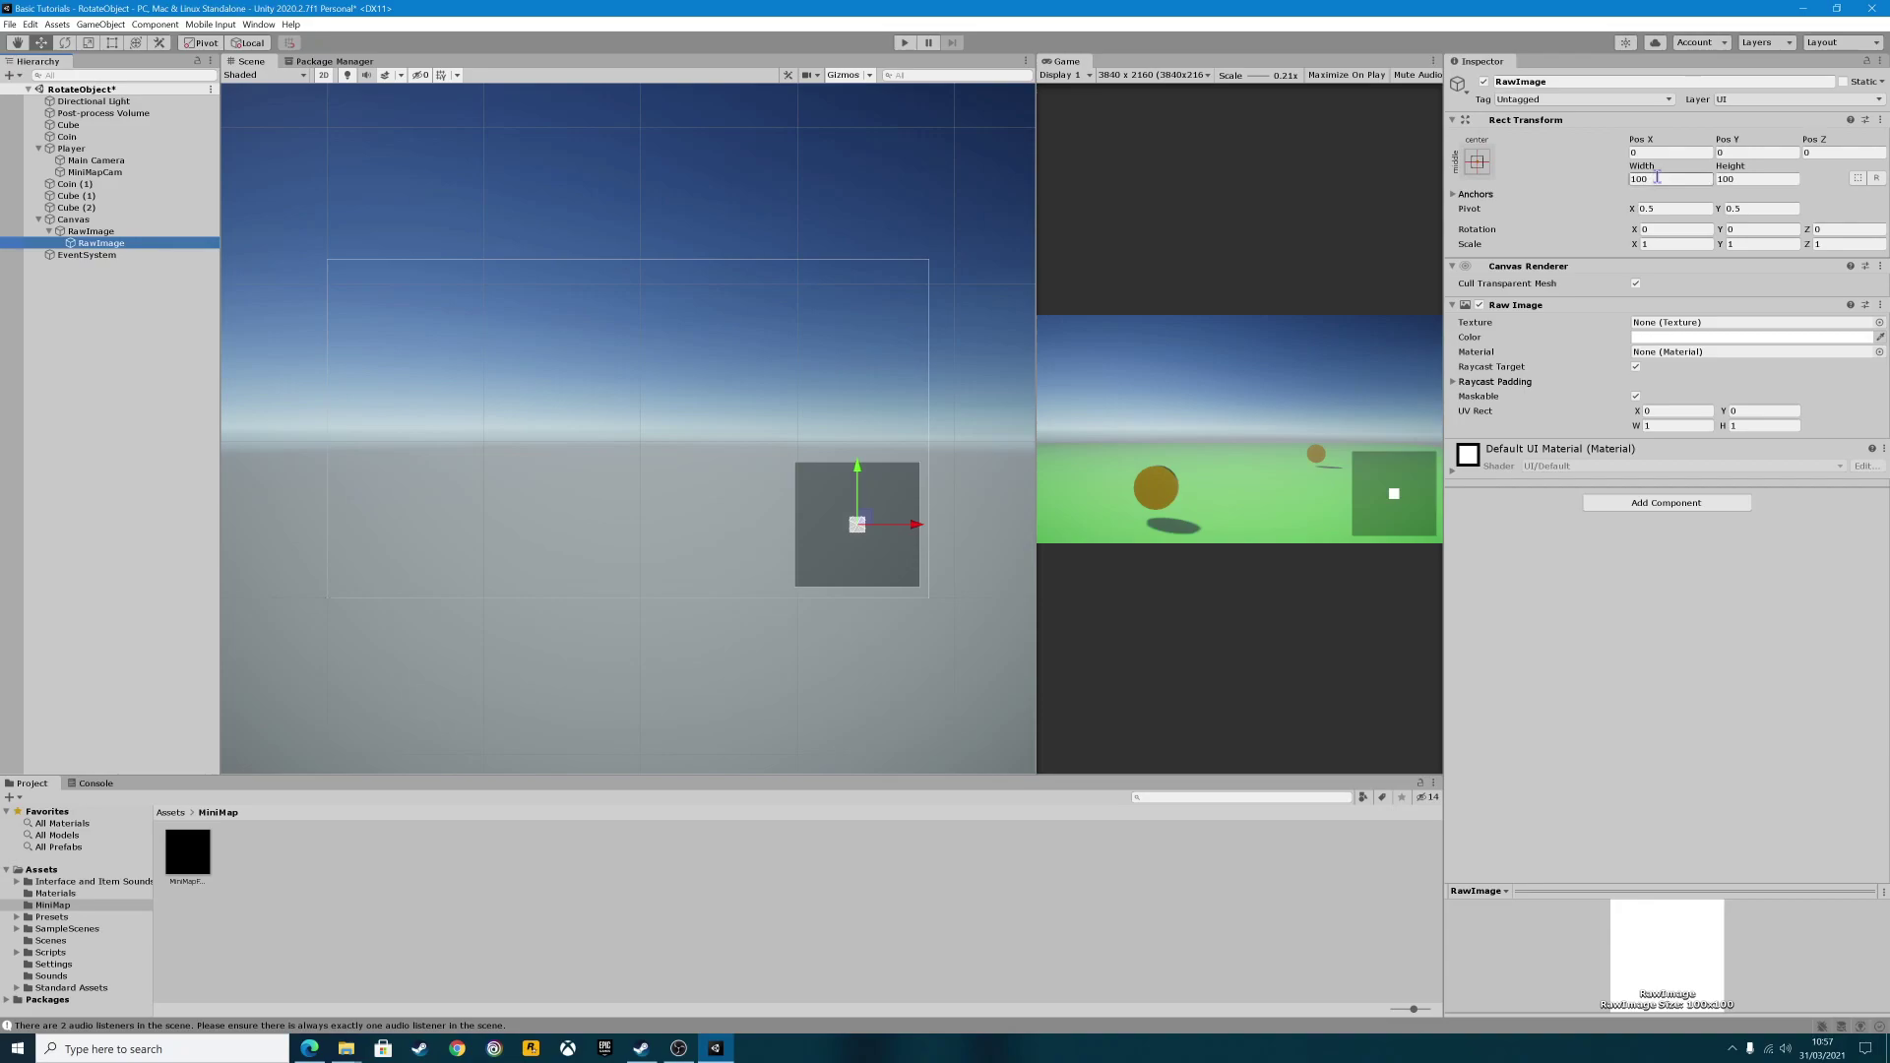
{"action": "left_click", "coordinate": [1657, 178]}
{"action": "type", "text": "700"}
{"action": "left_click", "coordinate": [1743, 178]}
{"action": "type", "text": "7"}
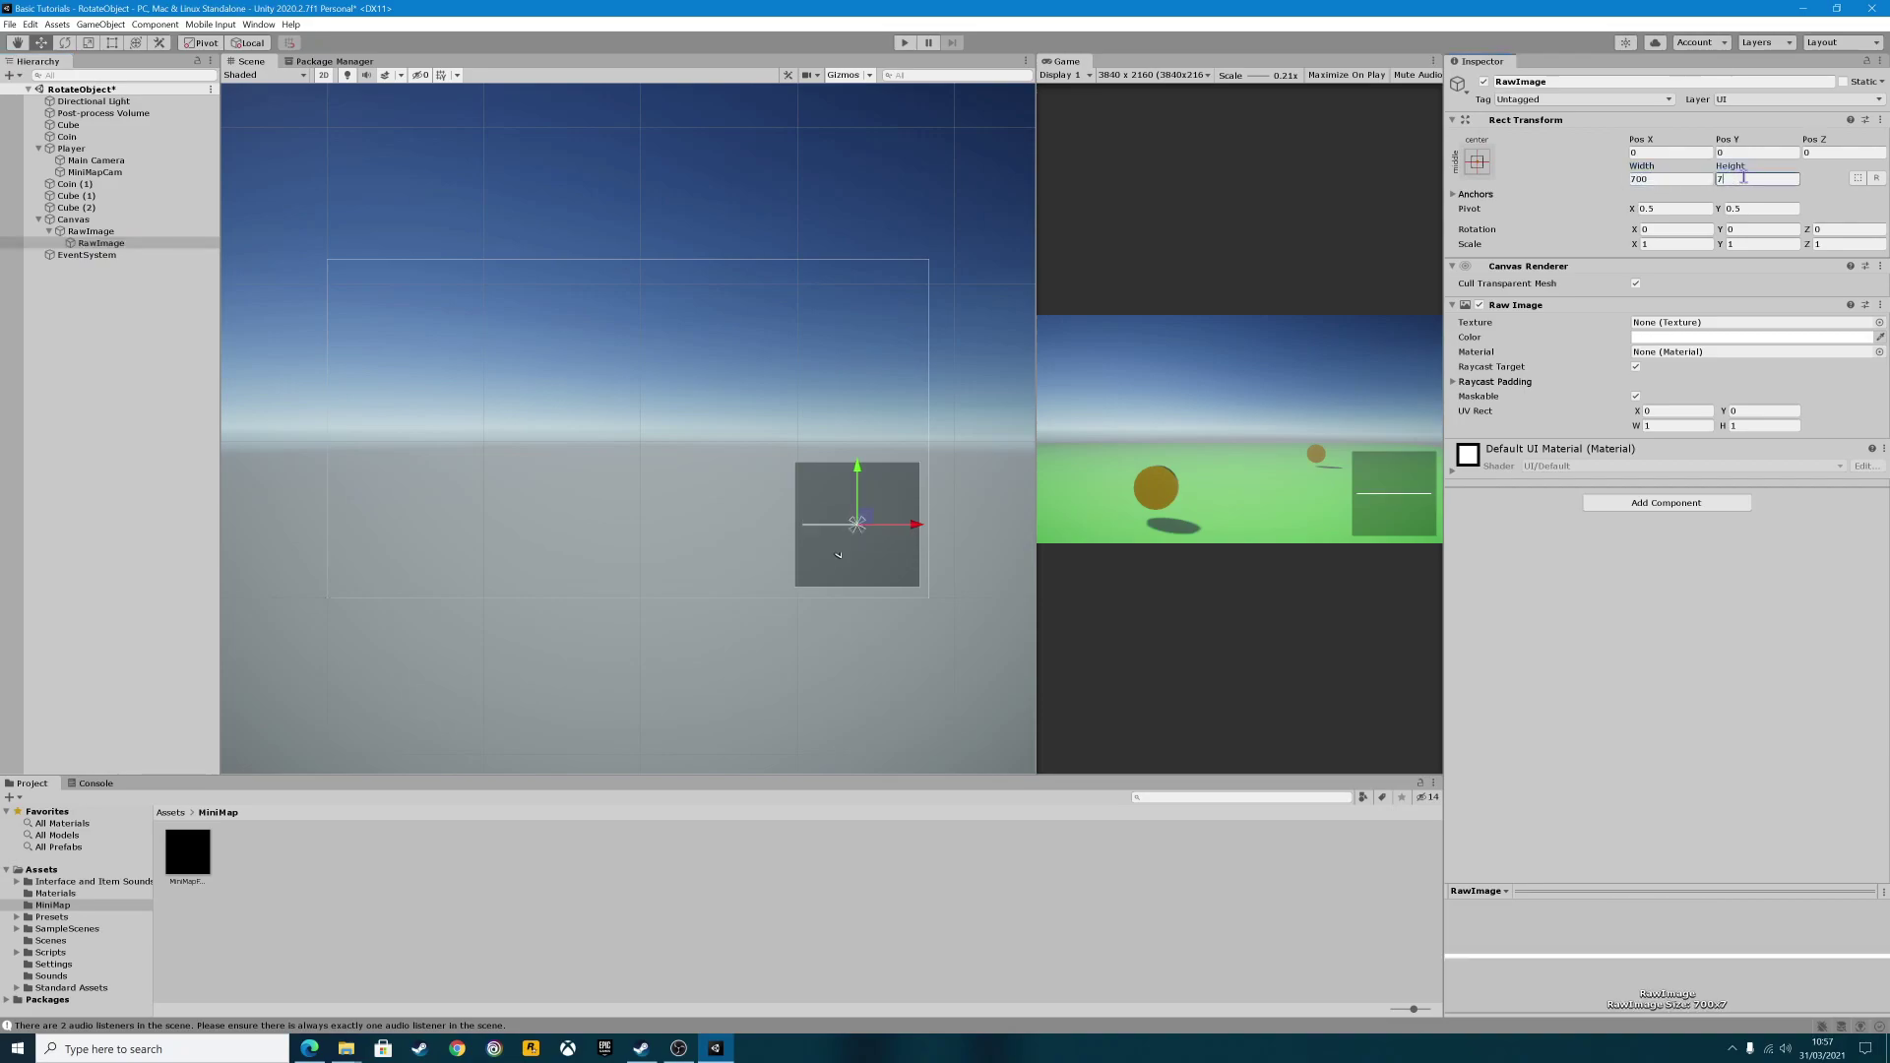
{"action": "type", "text": "00"}
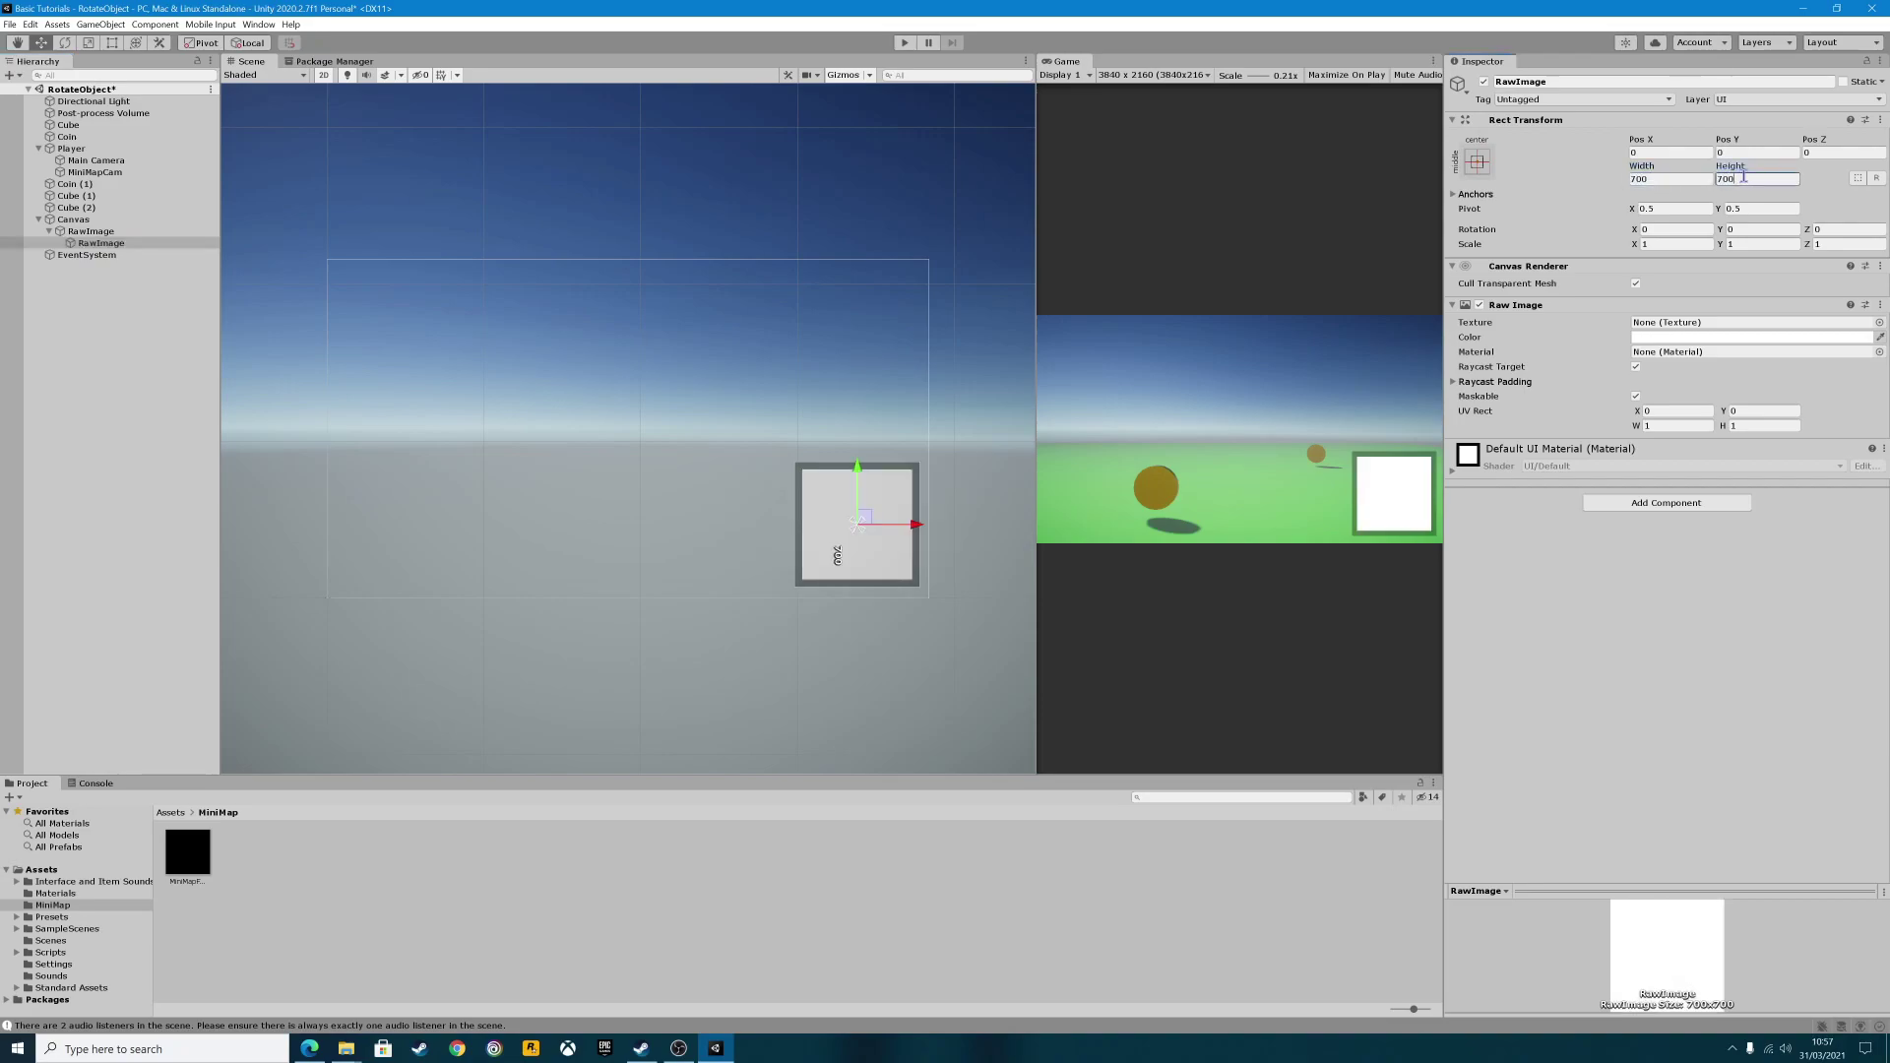
Rename the child image 'MiniMap' and its parent 'MiniMapFrame'.
{"action": "left_click", "coordinate": [103, 244]}
{"action": "left_click", "coordinate": [105, 244]}
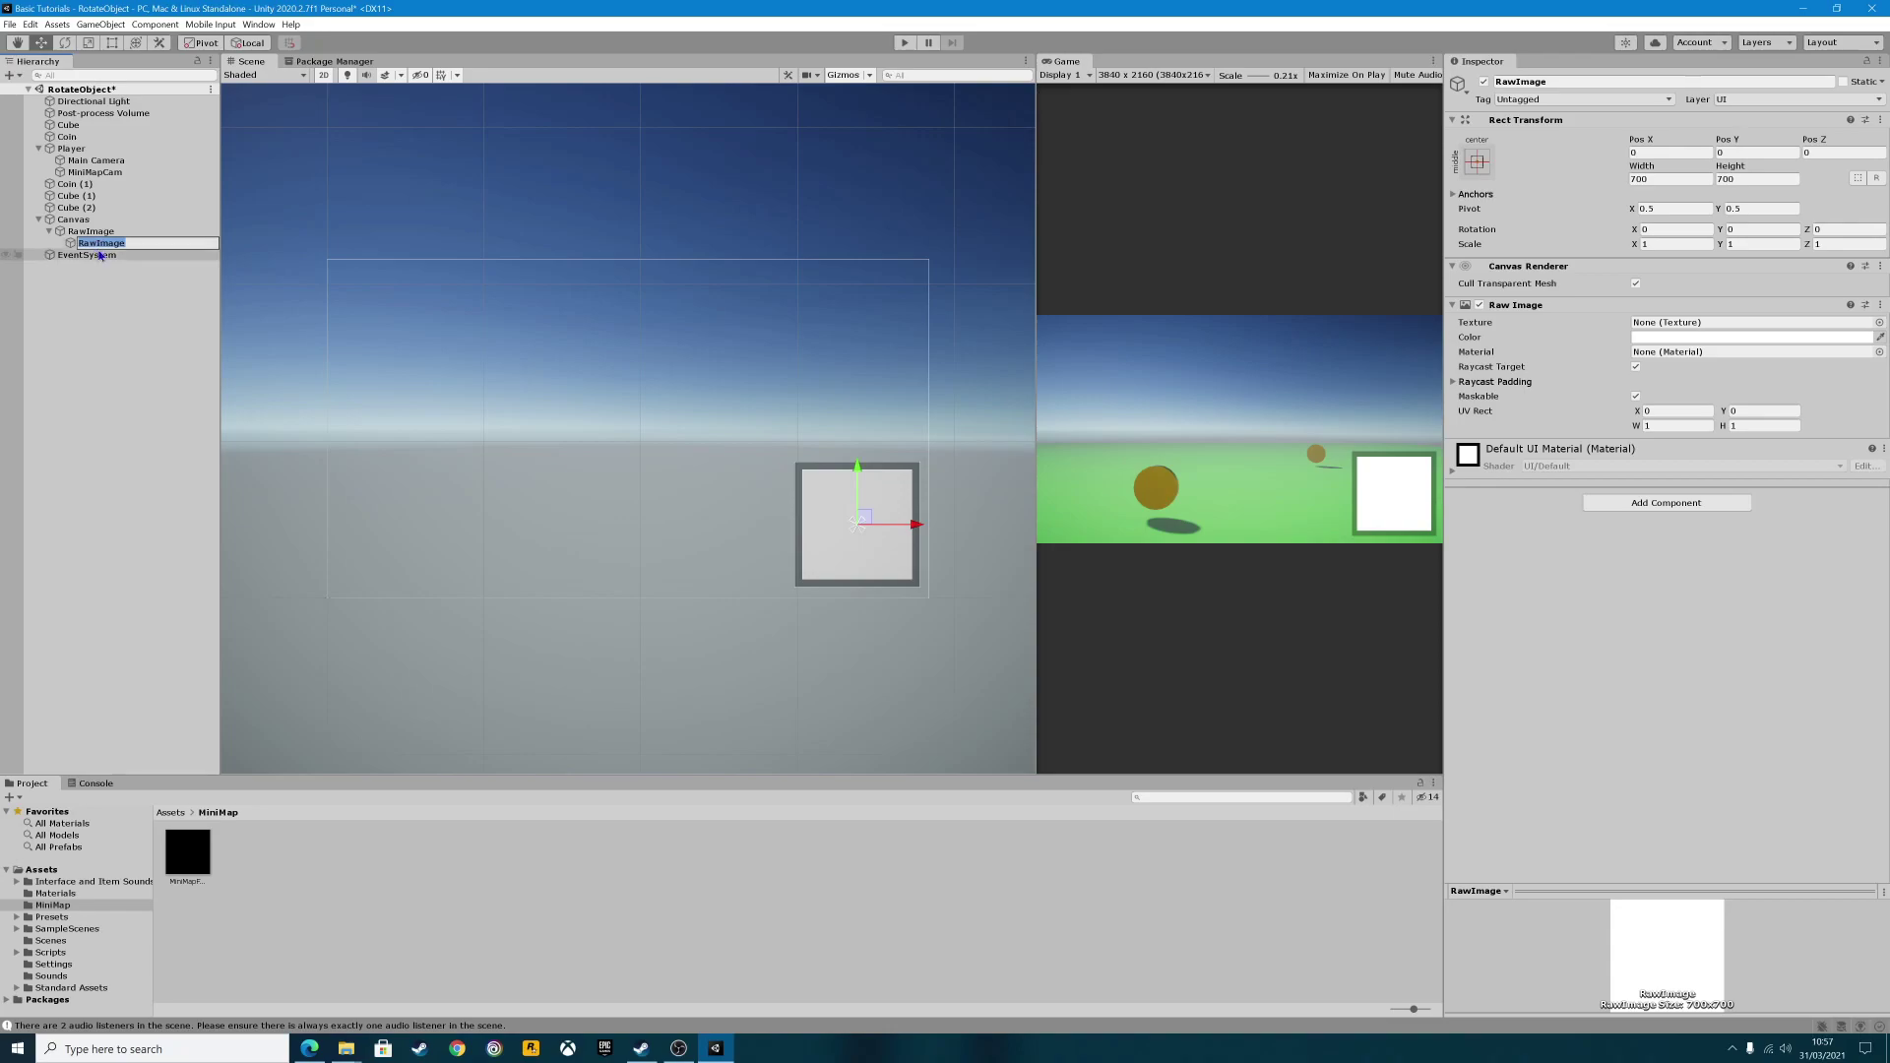
{"action": "type", "text": "MiniMap"}
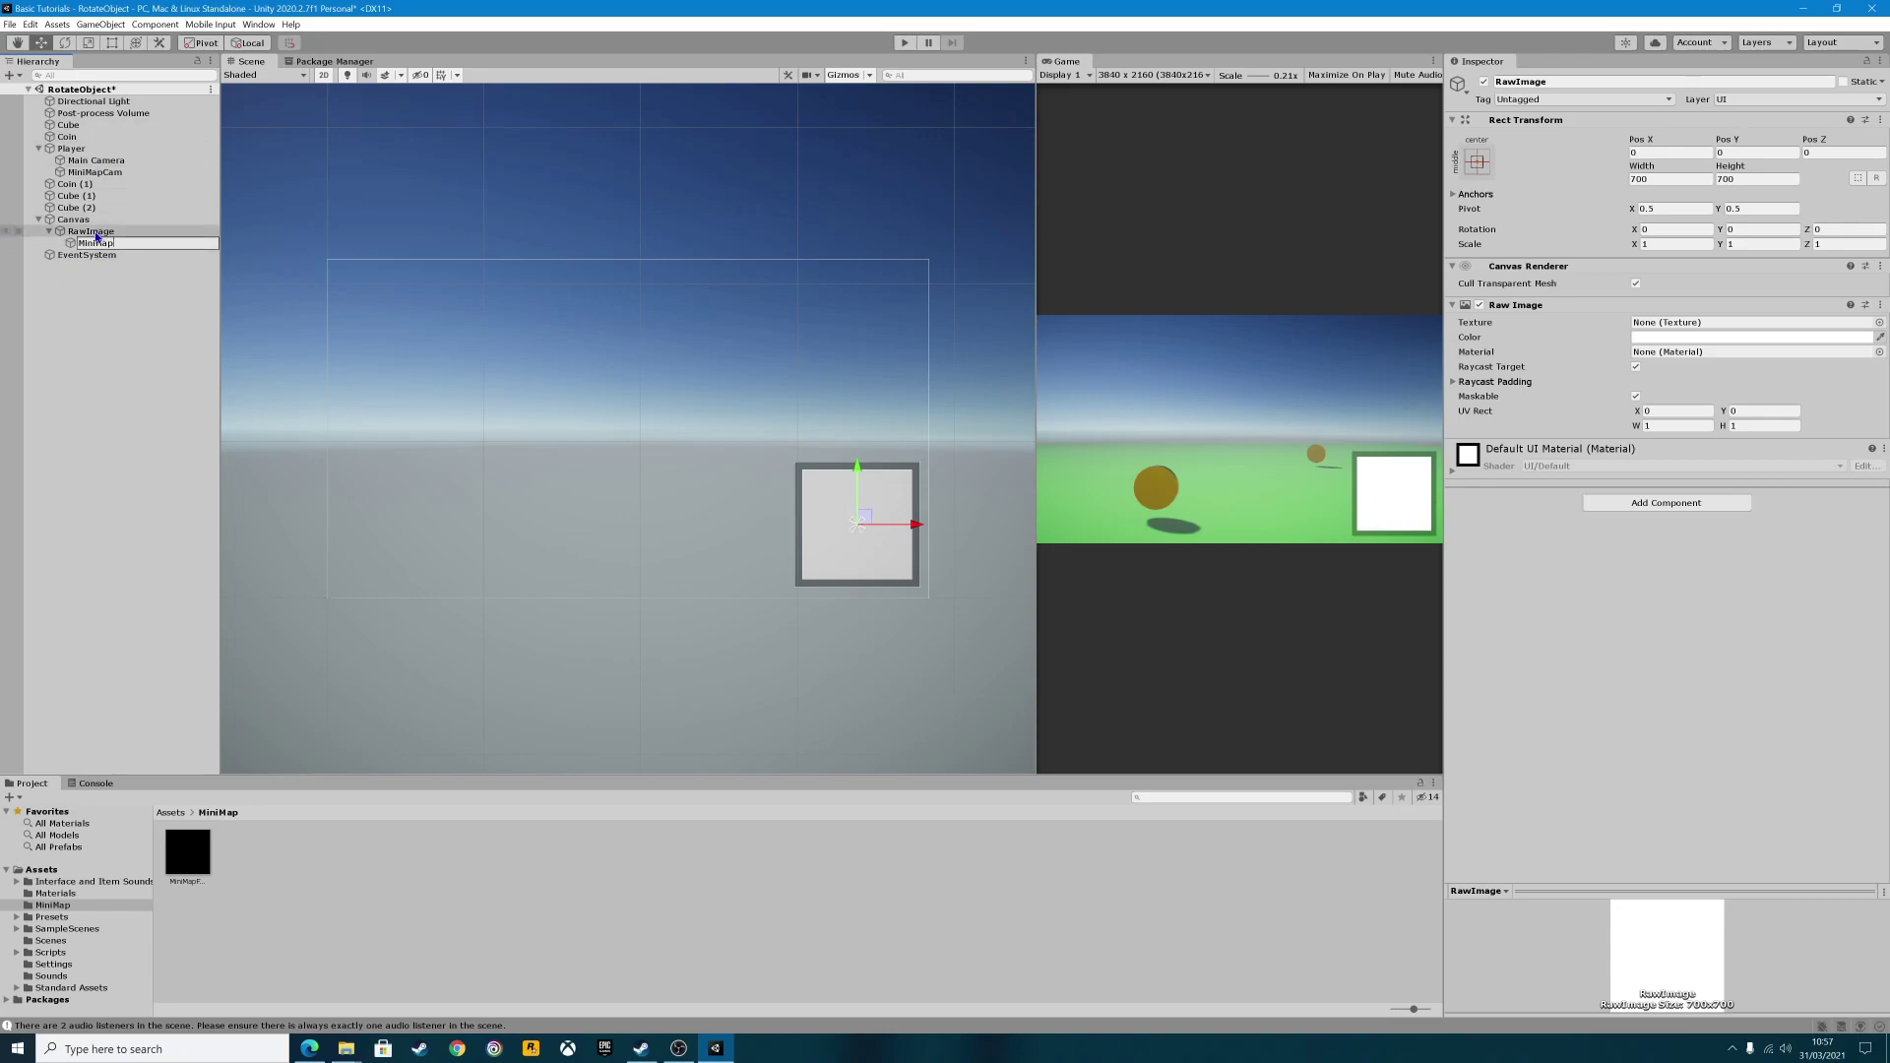
{"action": "left_click", "coordinate": [99, 232]}
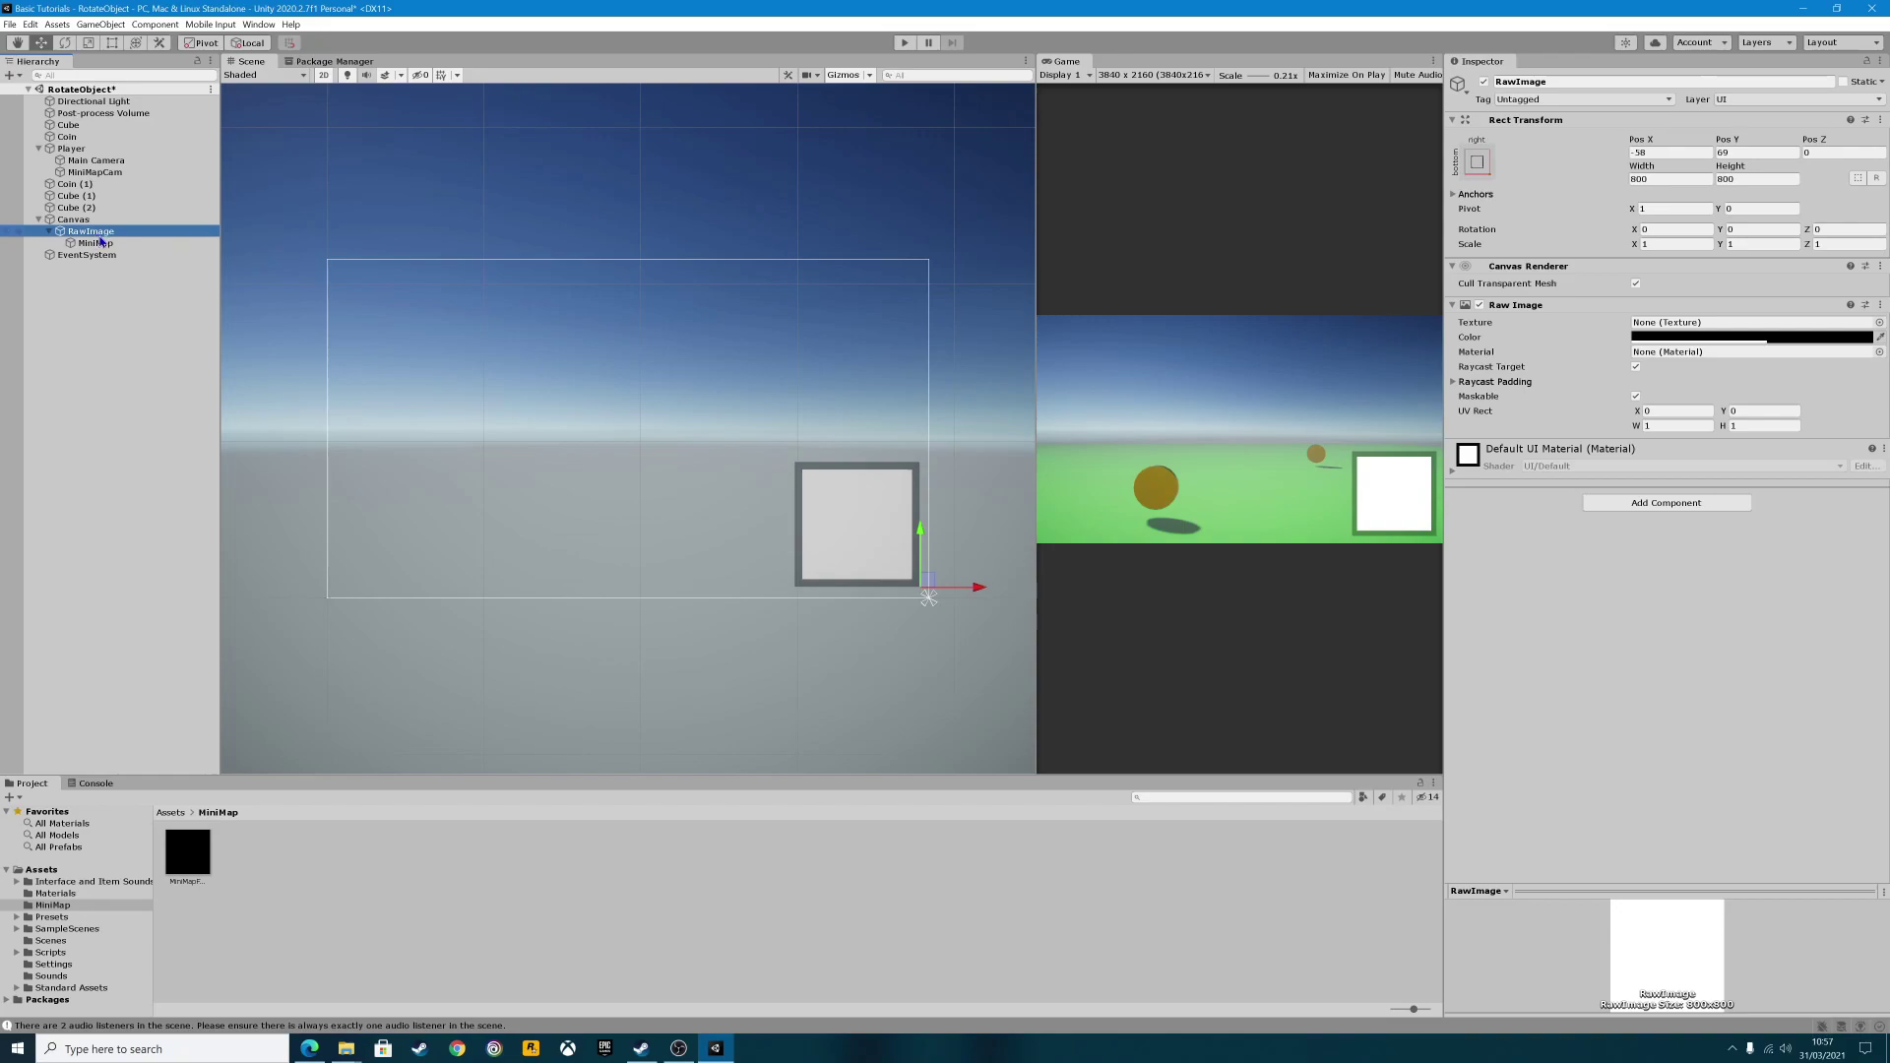
{"action": "left_click", "coordinate": [100, 235]}
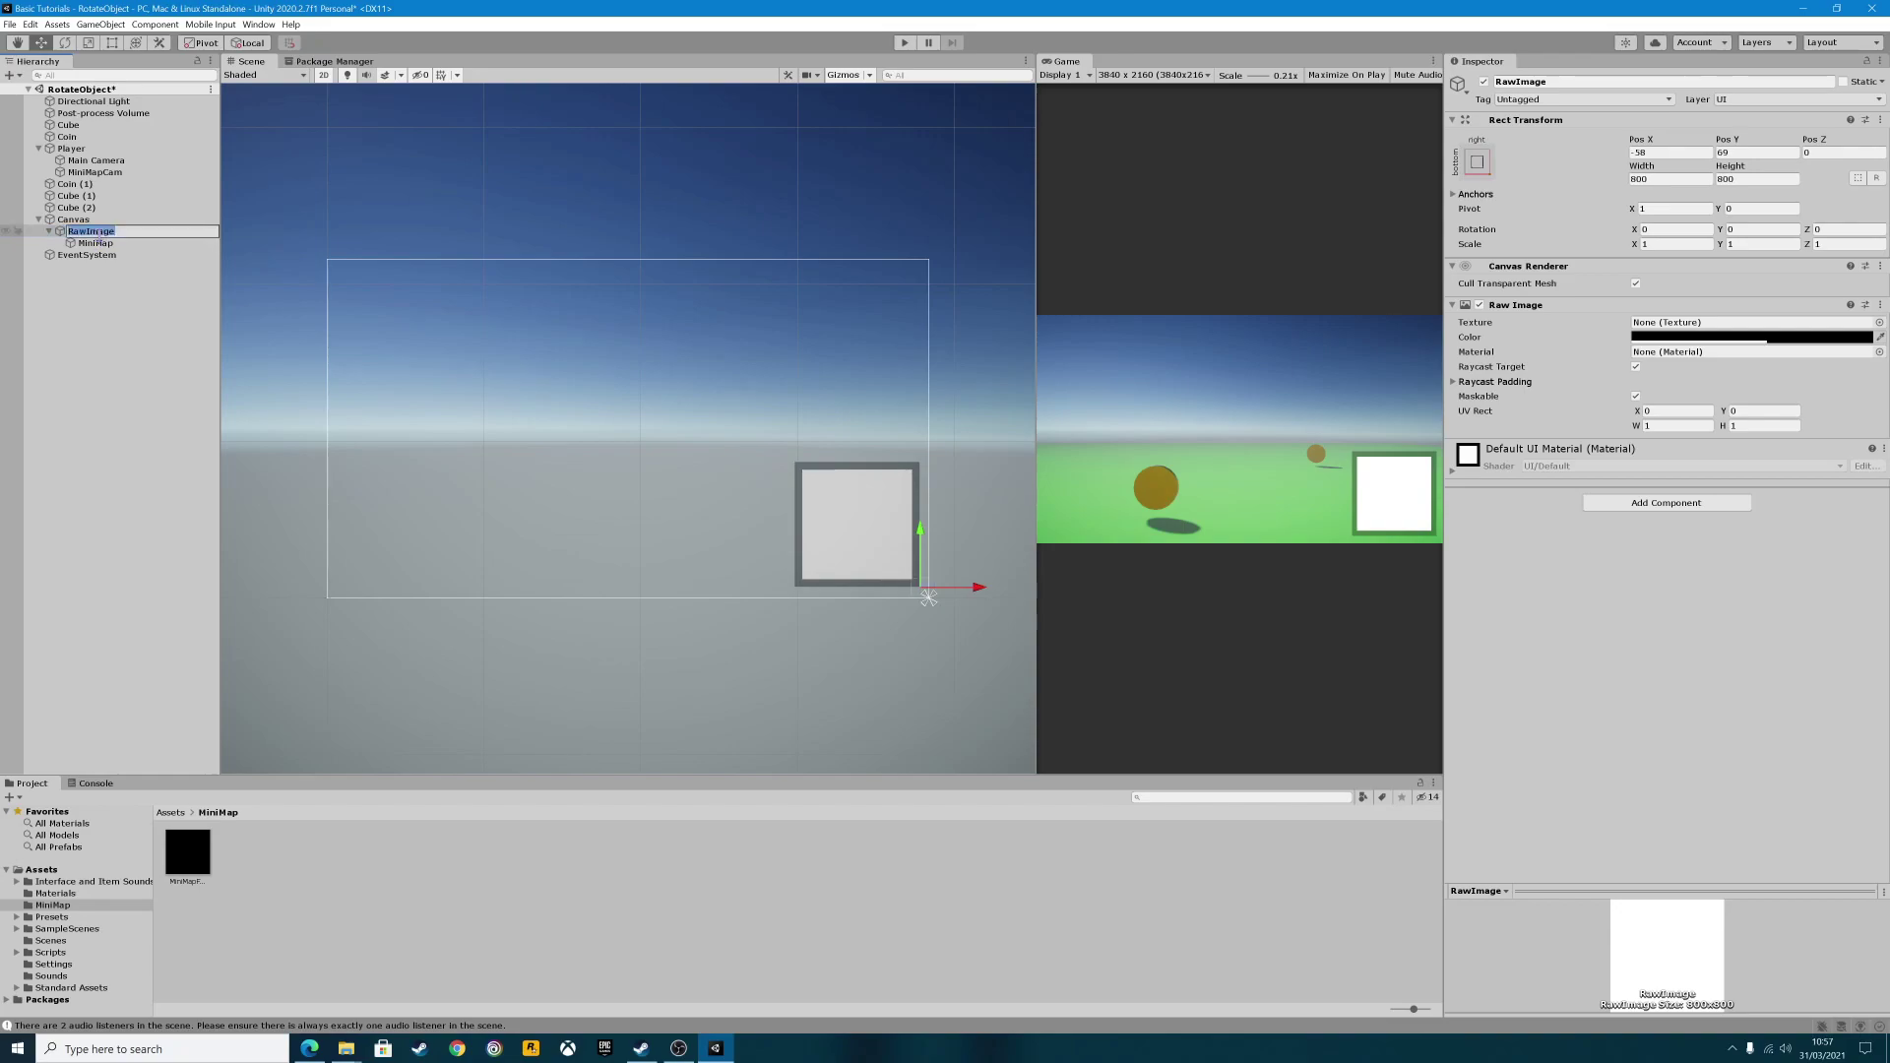
{"action": "type", "text": "MiniMapFrame"}
{"action": "key", "text": "Return"}
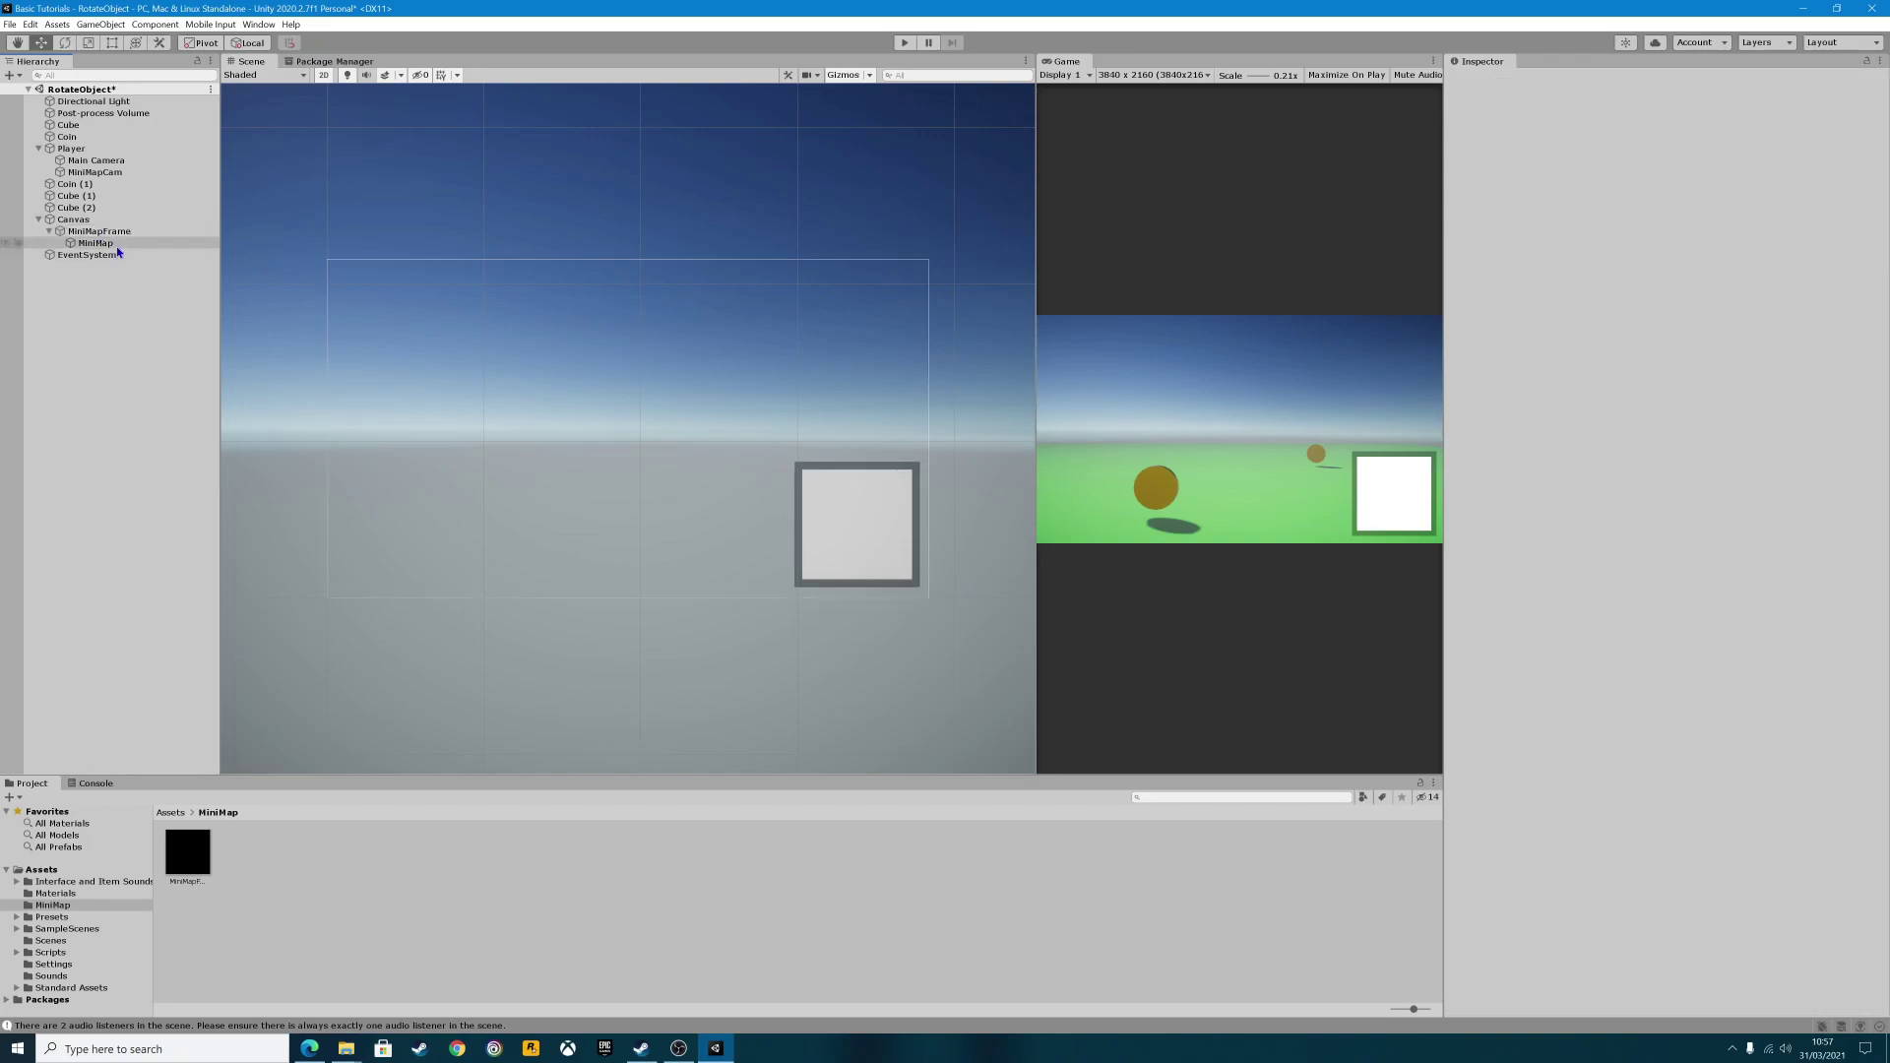
Assign the MiniMapFeed render texture to MiniMap's Texture slot and set Game view scale to 1x.
{"action": "left_click", "coordinate": [116, 244]}
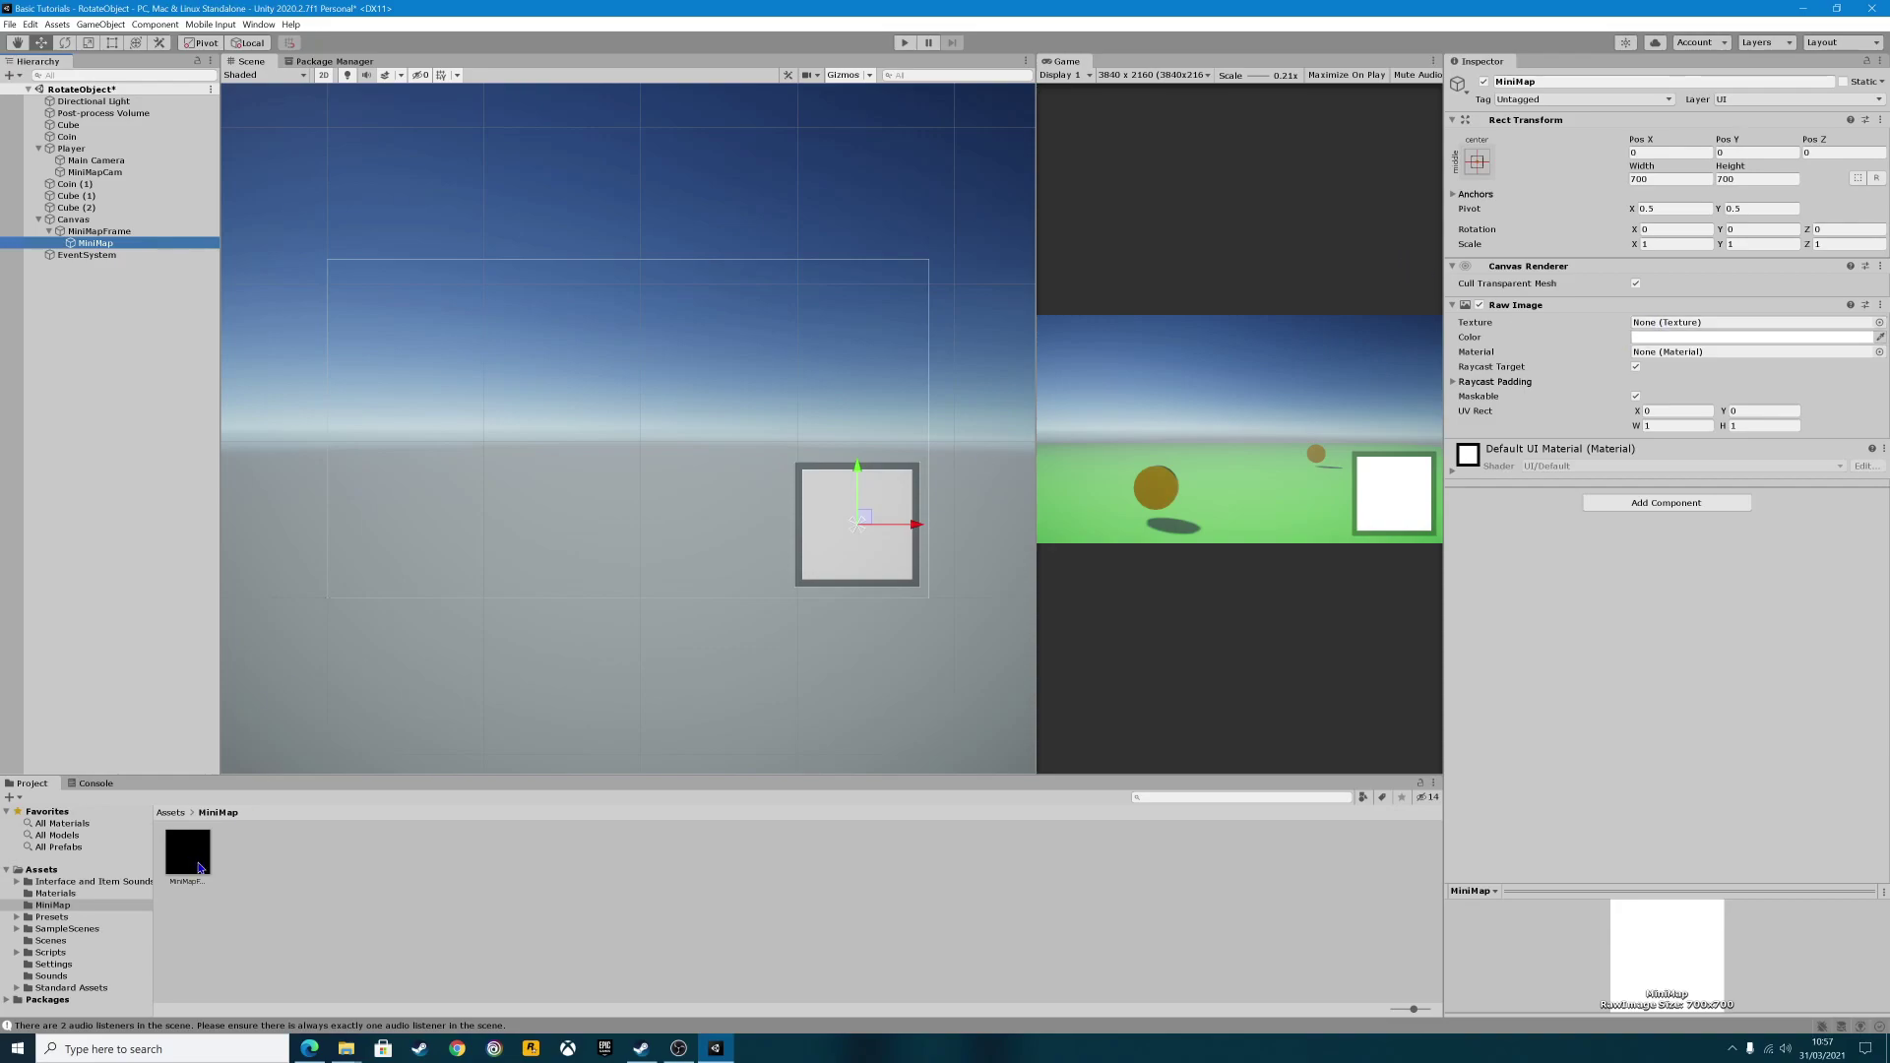
{"action": "left_click_drag", "start_coordinate": [187, 859], "coordinate": [1650, 330]}
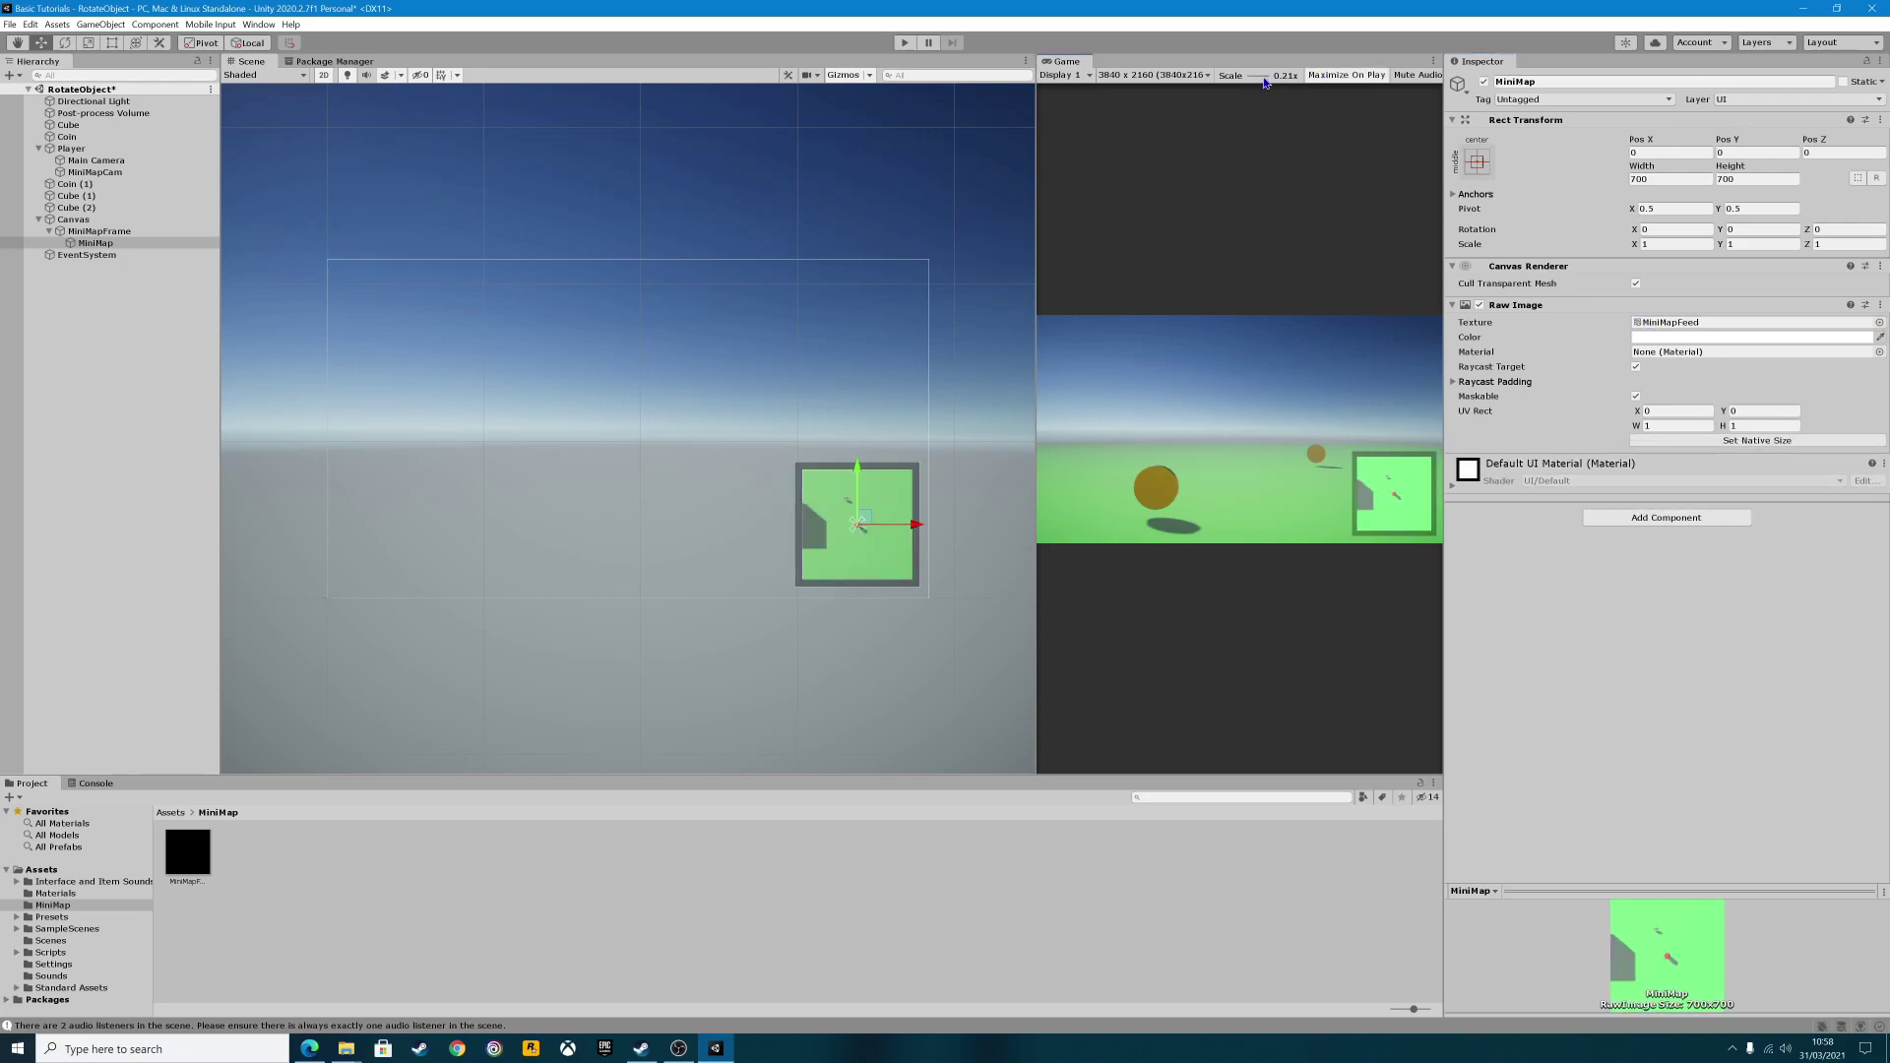
{"action": "left_click_drag", "start_coordinate": [1250, 76], "coordinate": [1259, 78]}
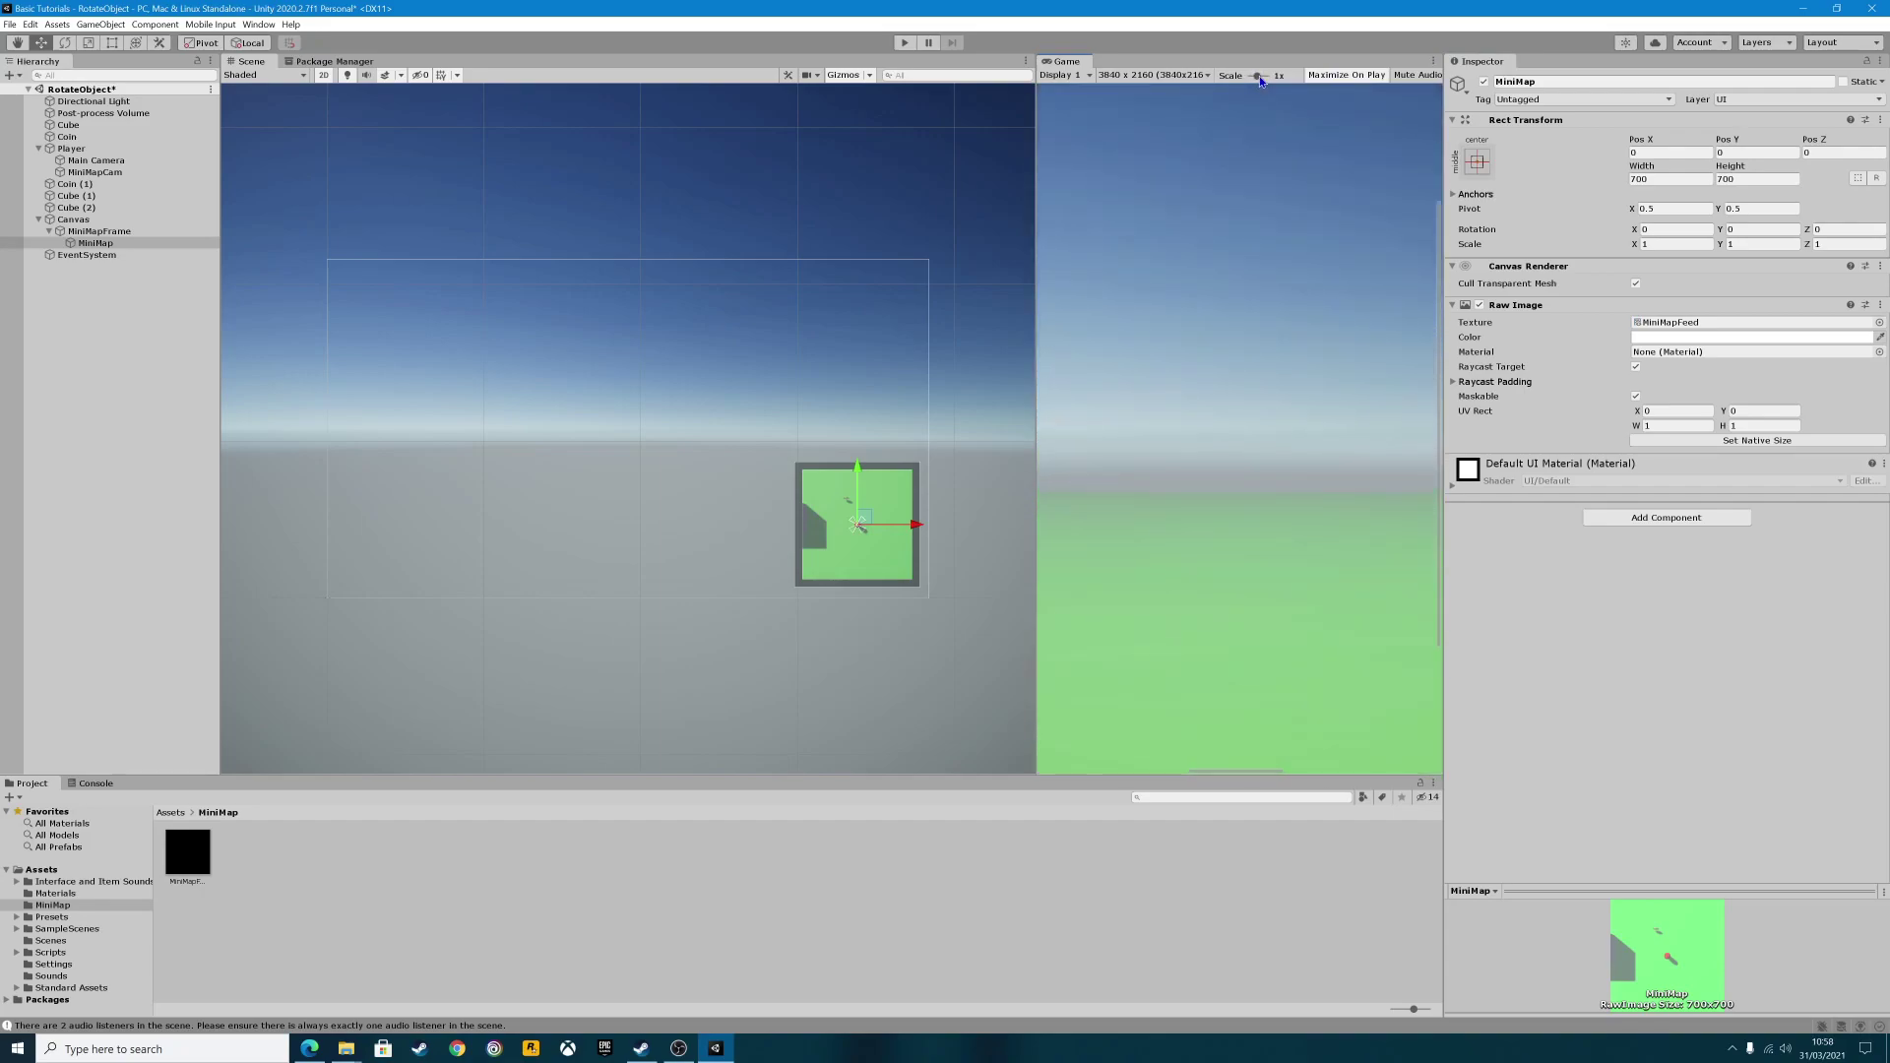
{"action": "left_click", "coordinate": [903, 42]}
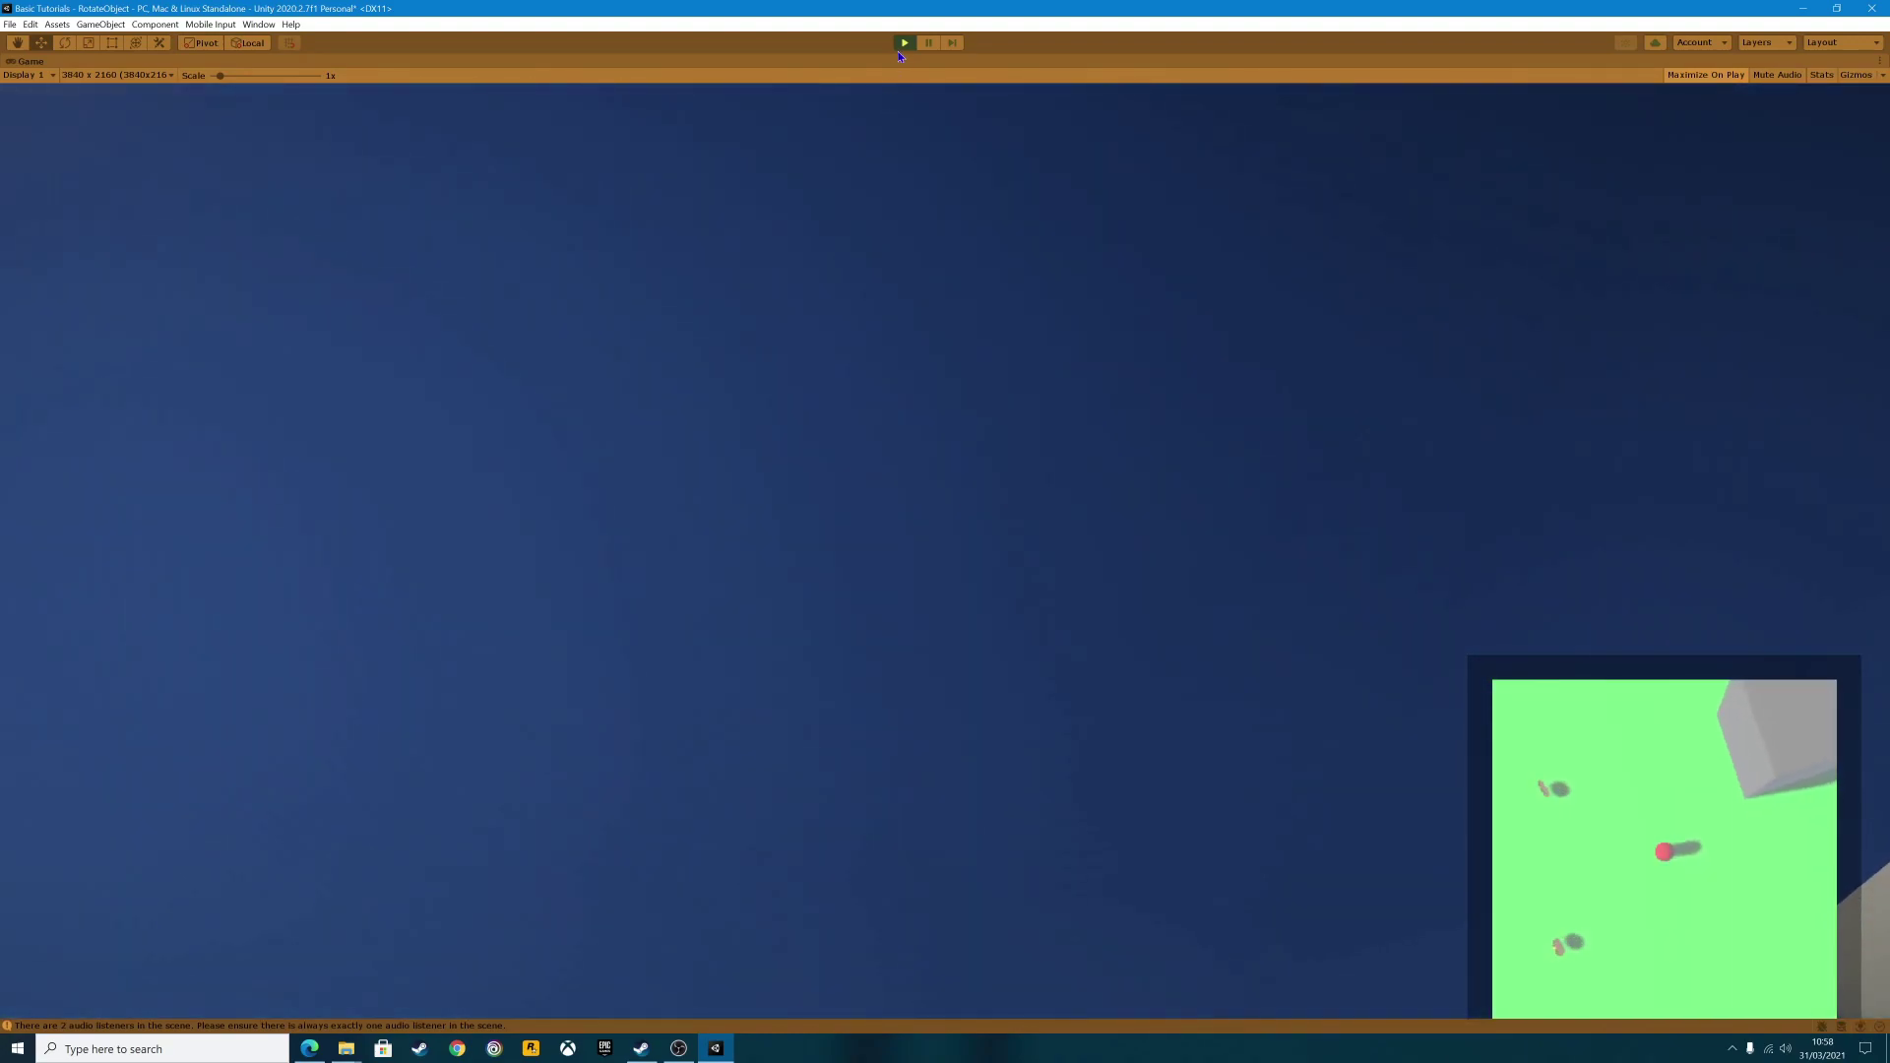
{"action": "left_click", "coordinate": [902, 43]}
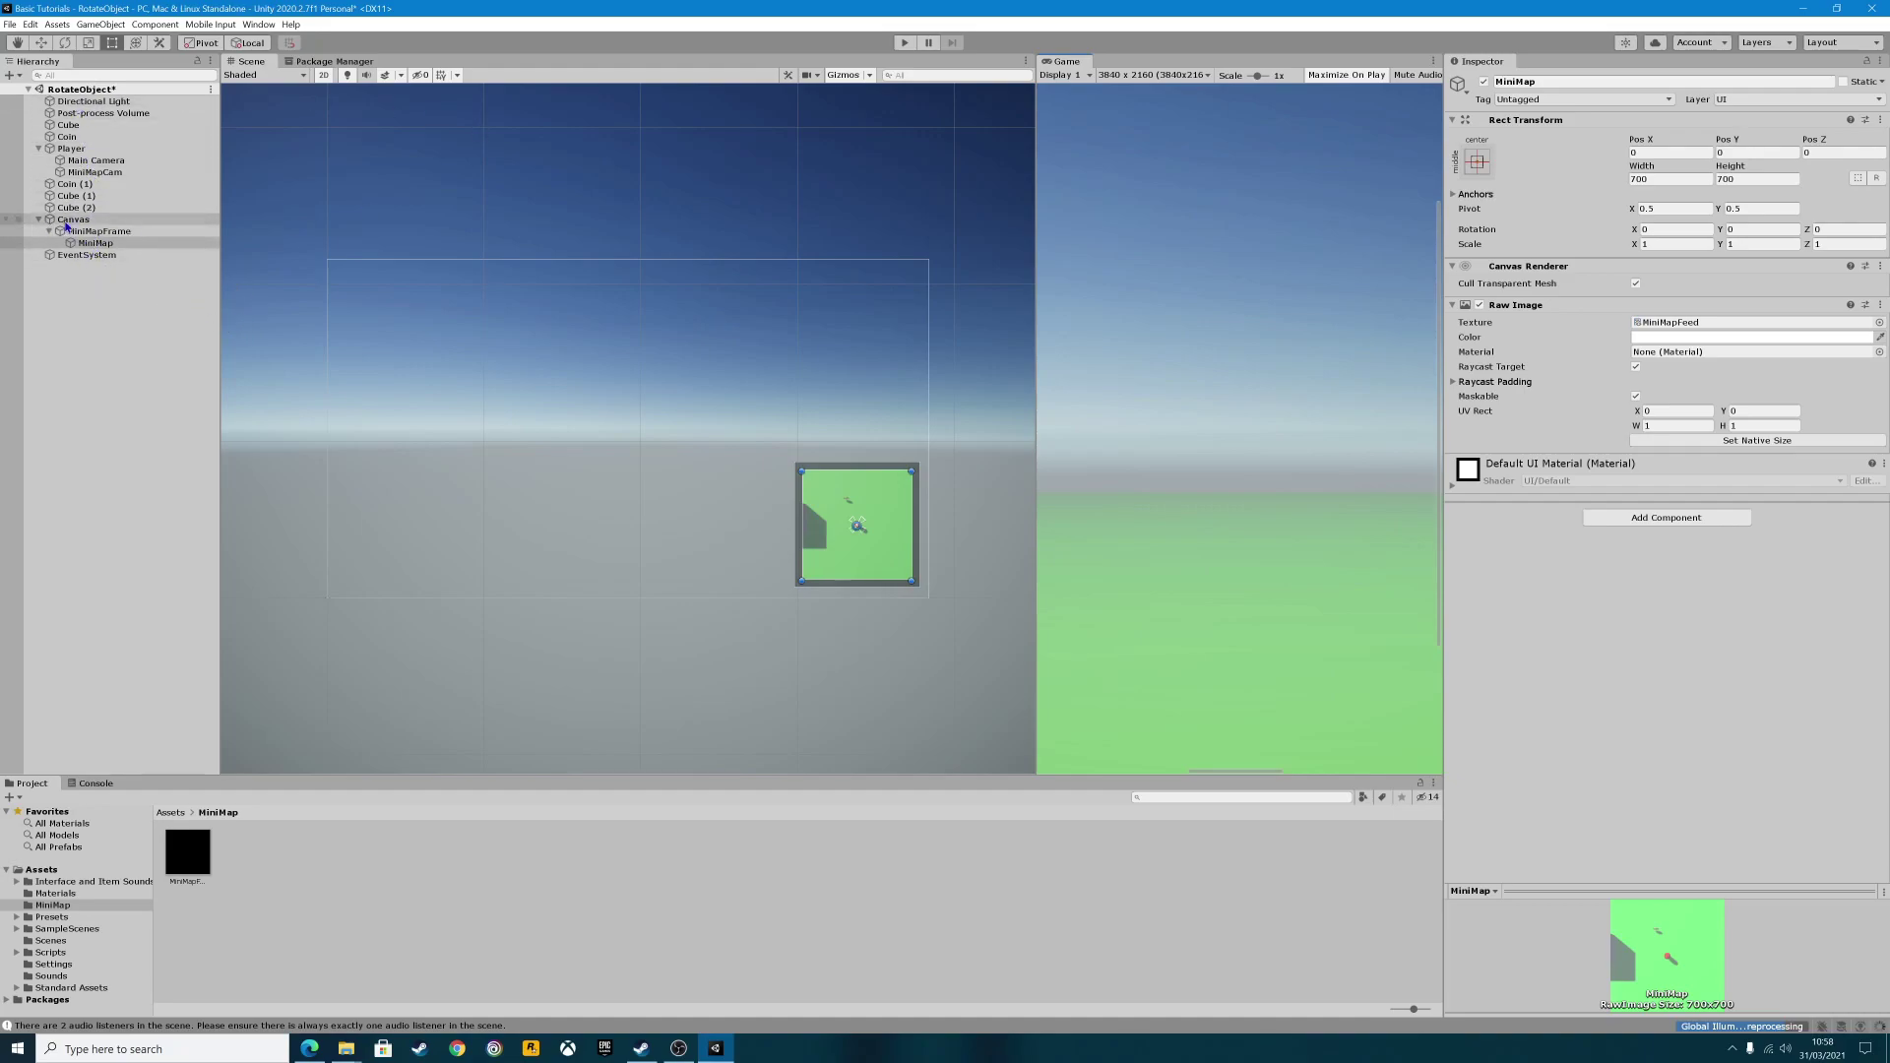
Disable the Player's Heizenblog Move script and Mesh Renderer, then enter Play mode.
{"action": "left_click", "coordinate": [323, 76]}
{"action": "key", "text": "w"}
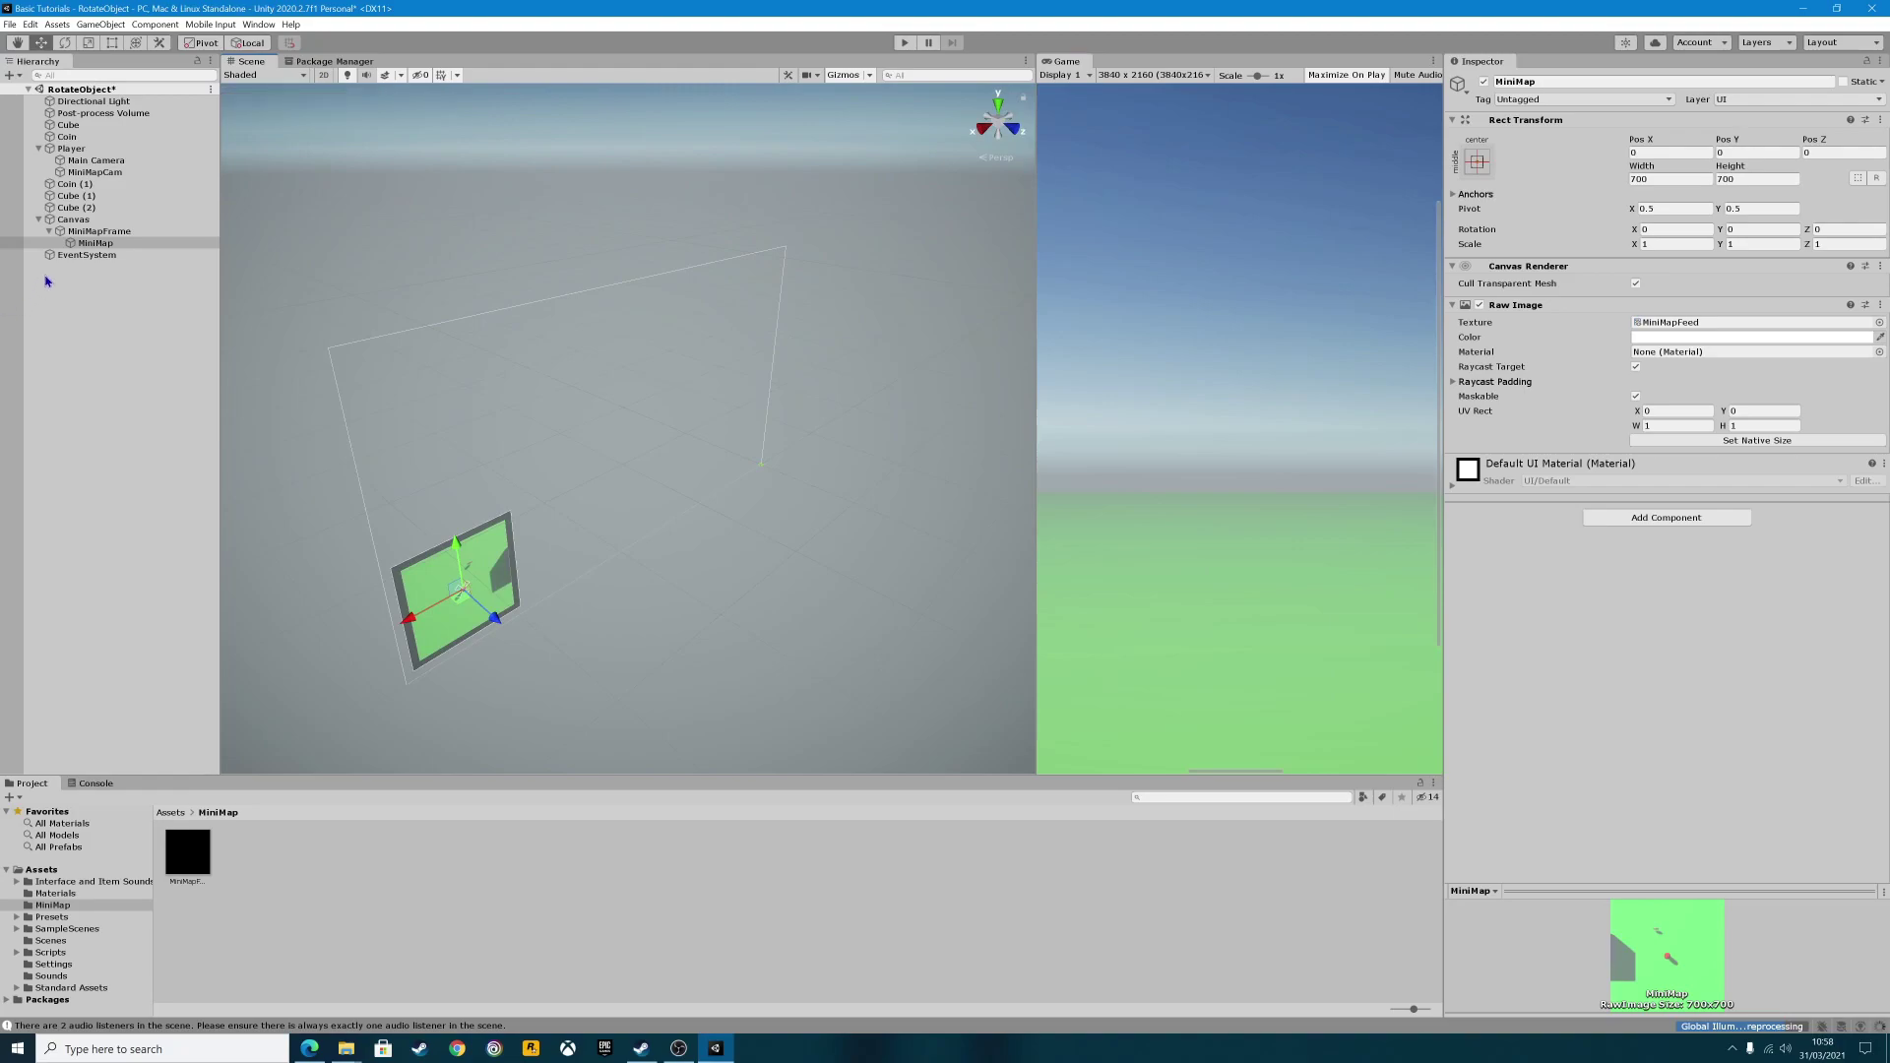
{"action": "double_click", "coordinate": [73, 151]}
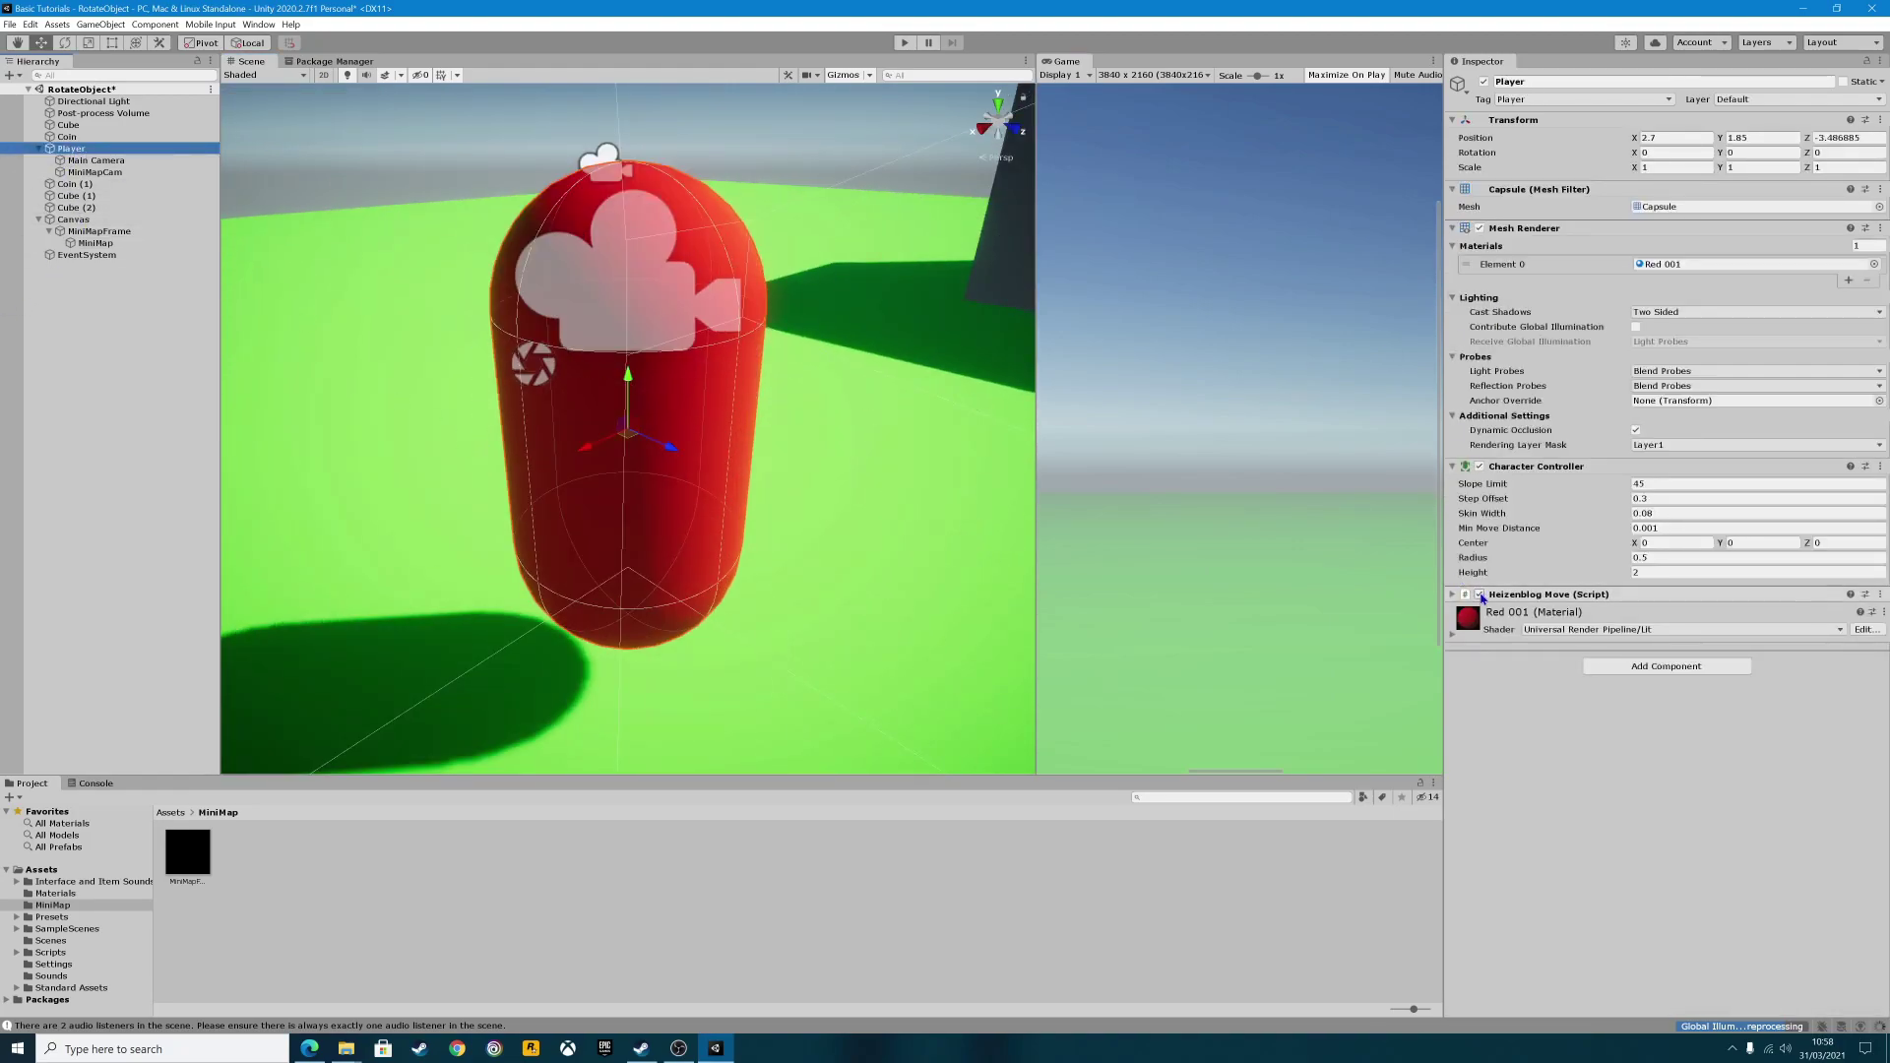
{"action": "left_click", "coordinate": [1479, 595]}
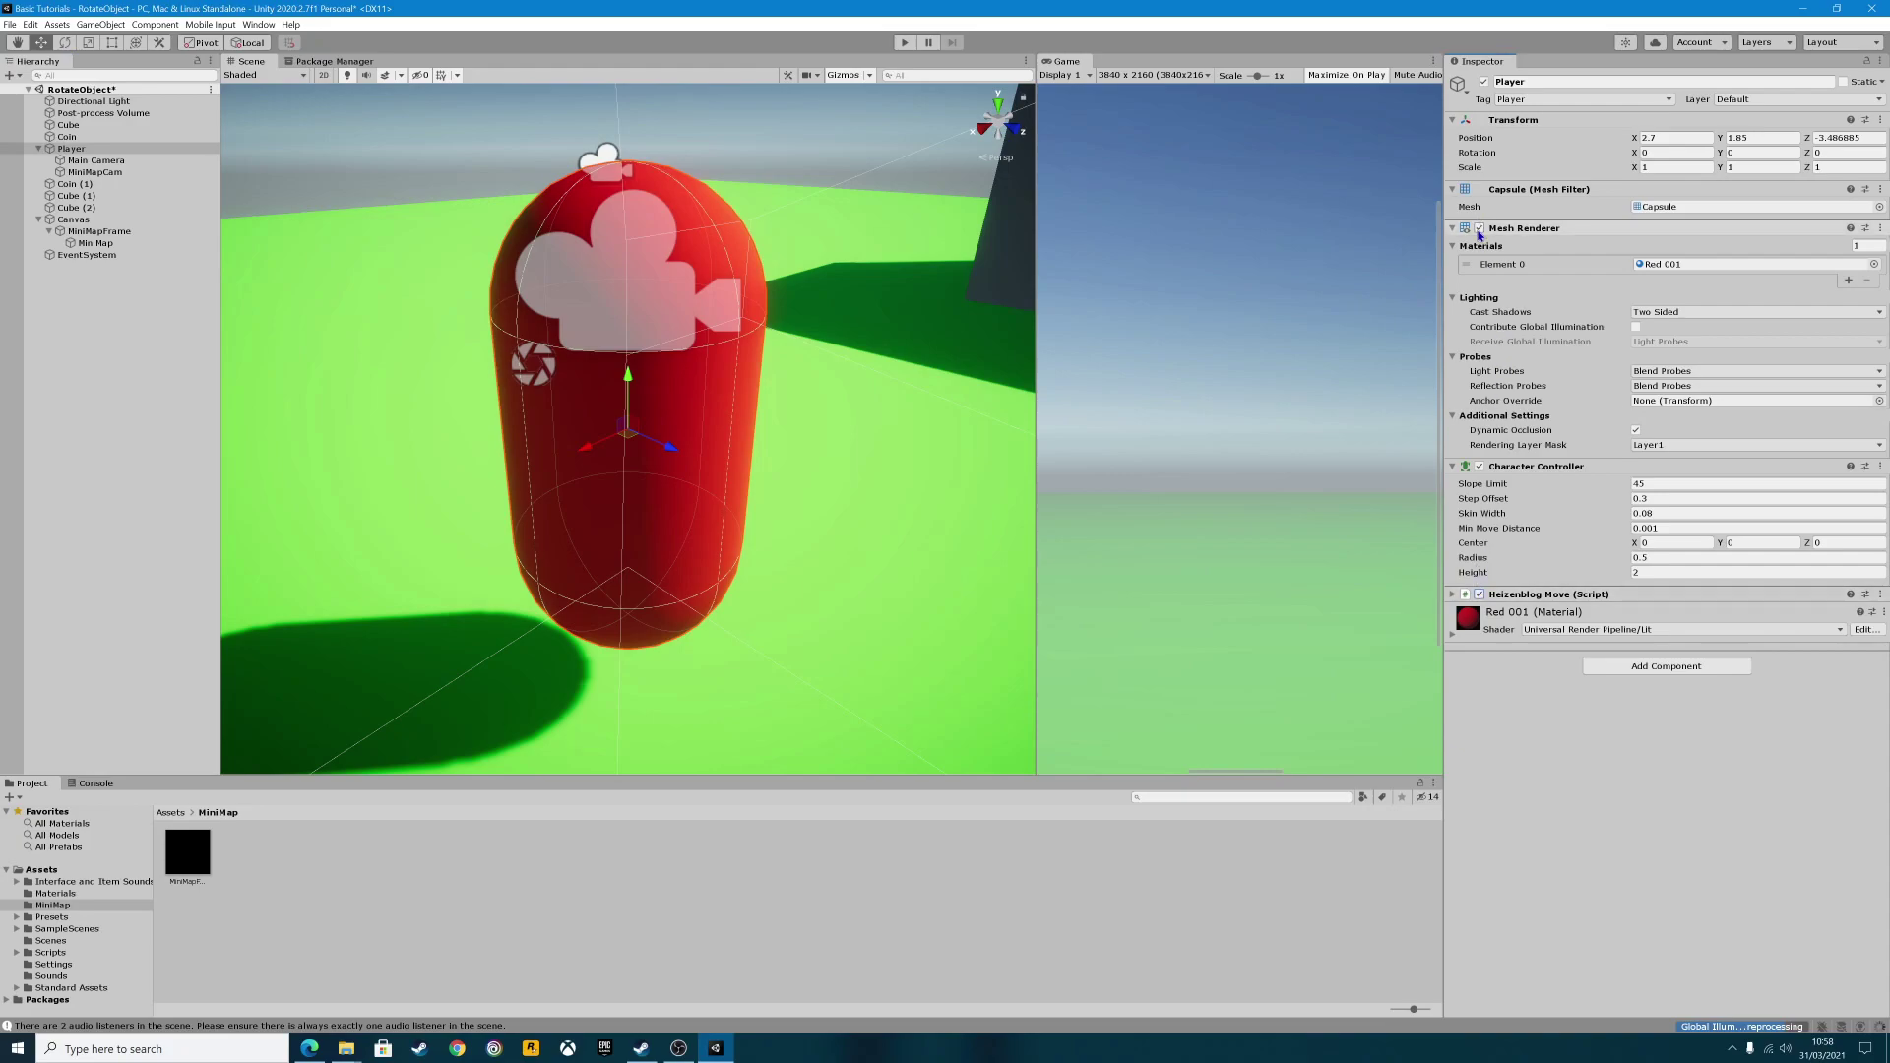
{"action": "left_click", "coordinate": [1479, 228]}
{"action": "scroll", "coordinate": [616, 375], "scroll_direction": "down", "scroll_amount": 5}
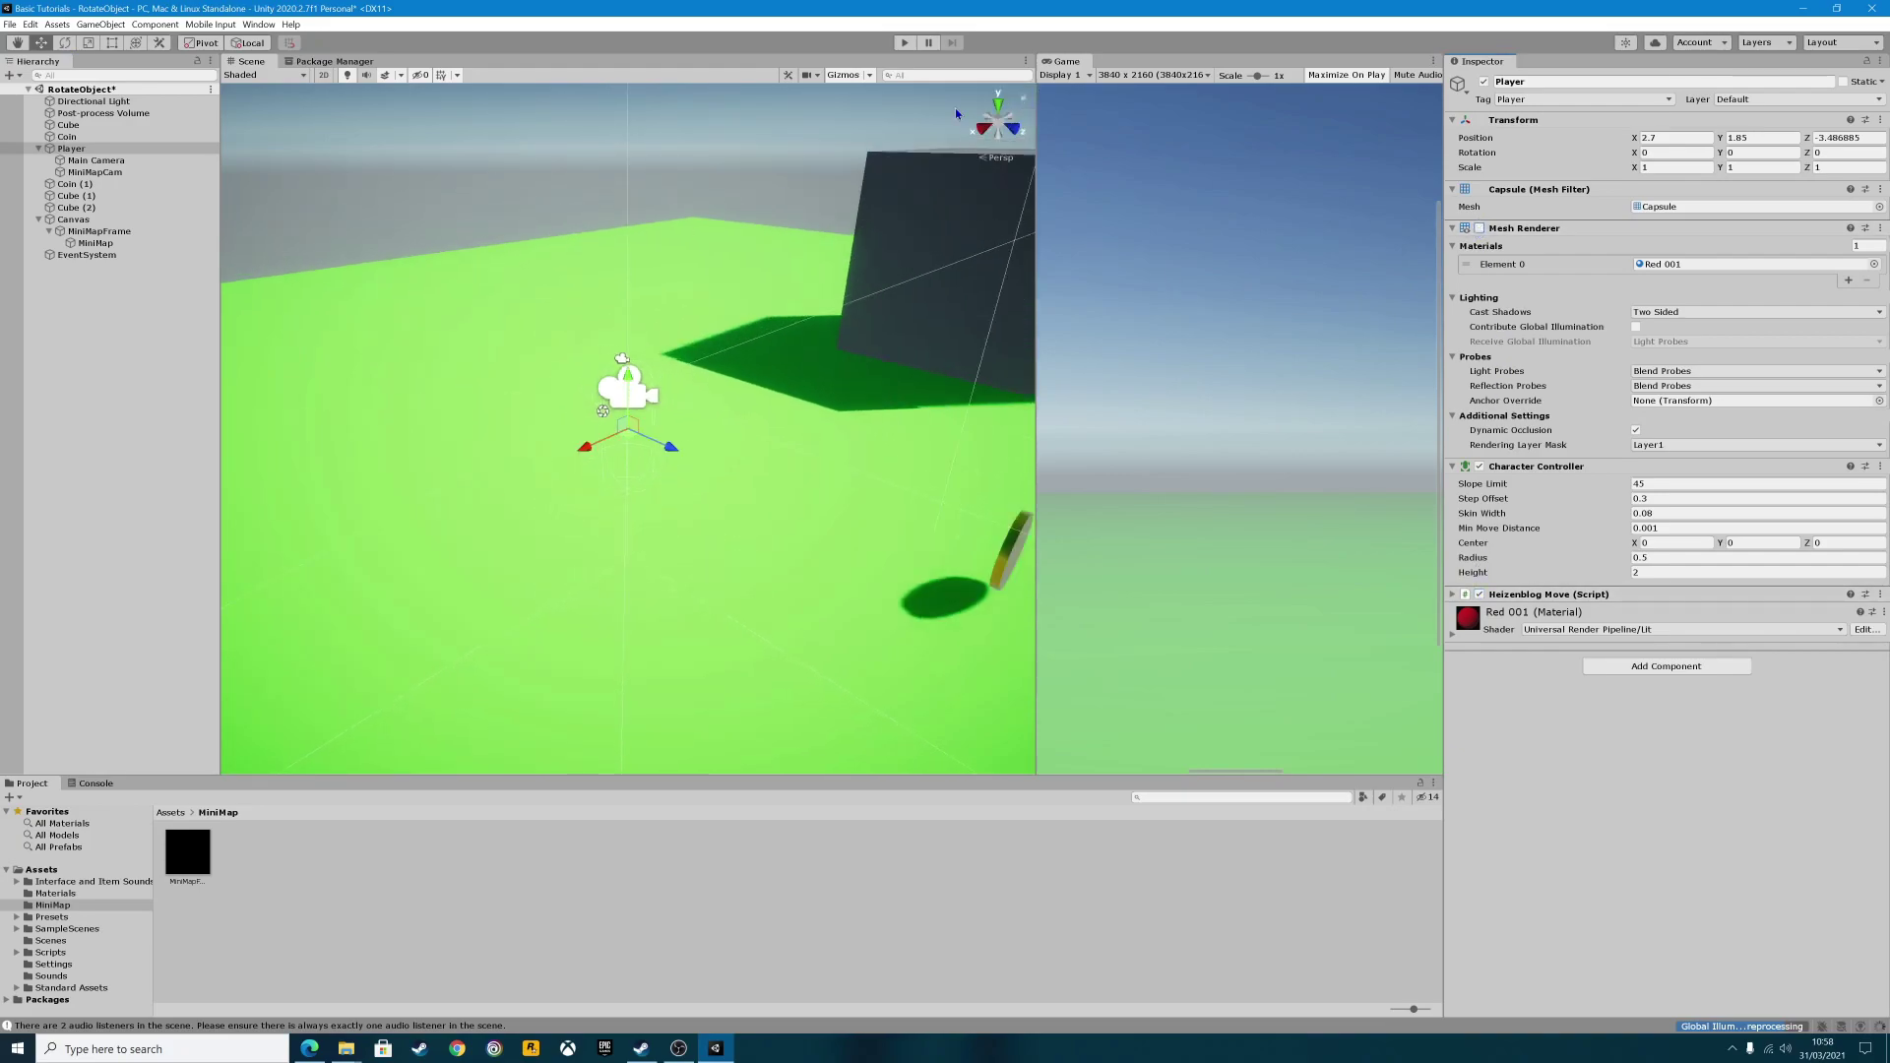
{"action": "left_click", "coordinate": [906, 45]}
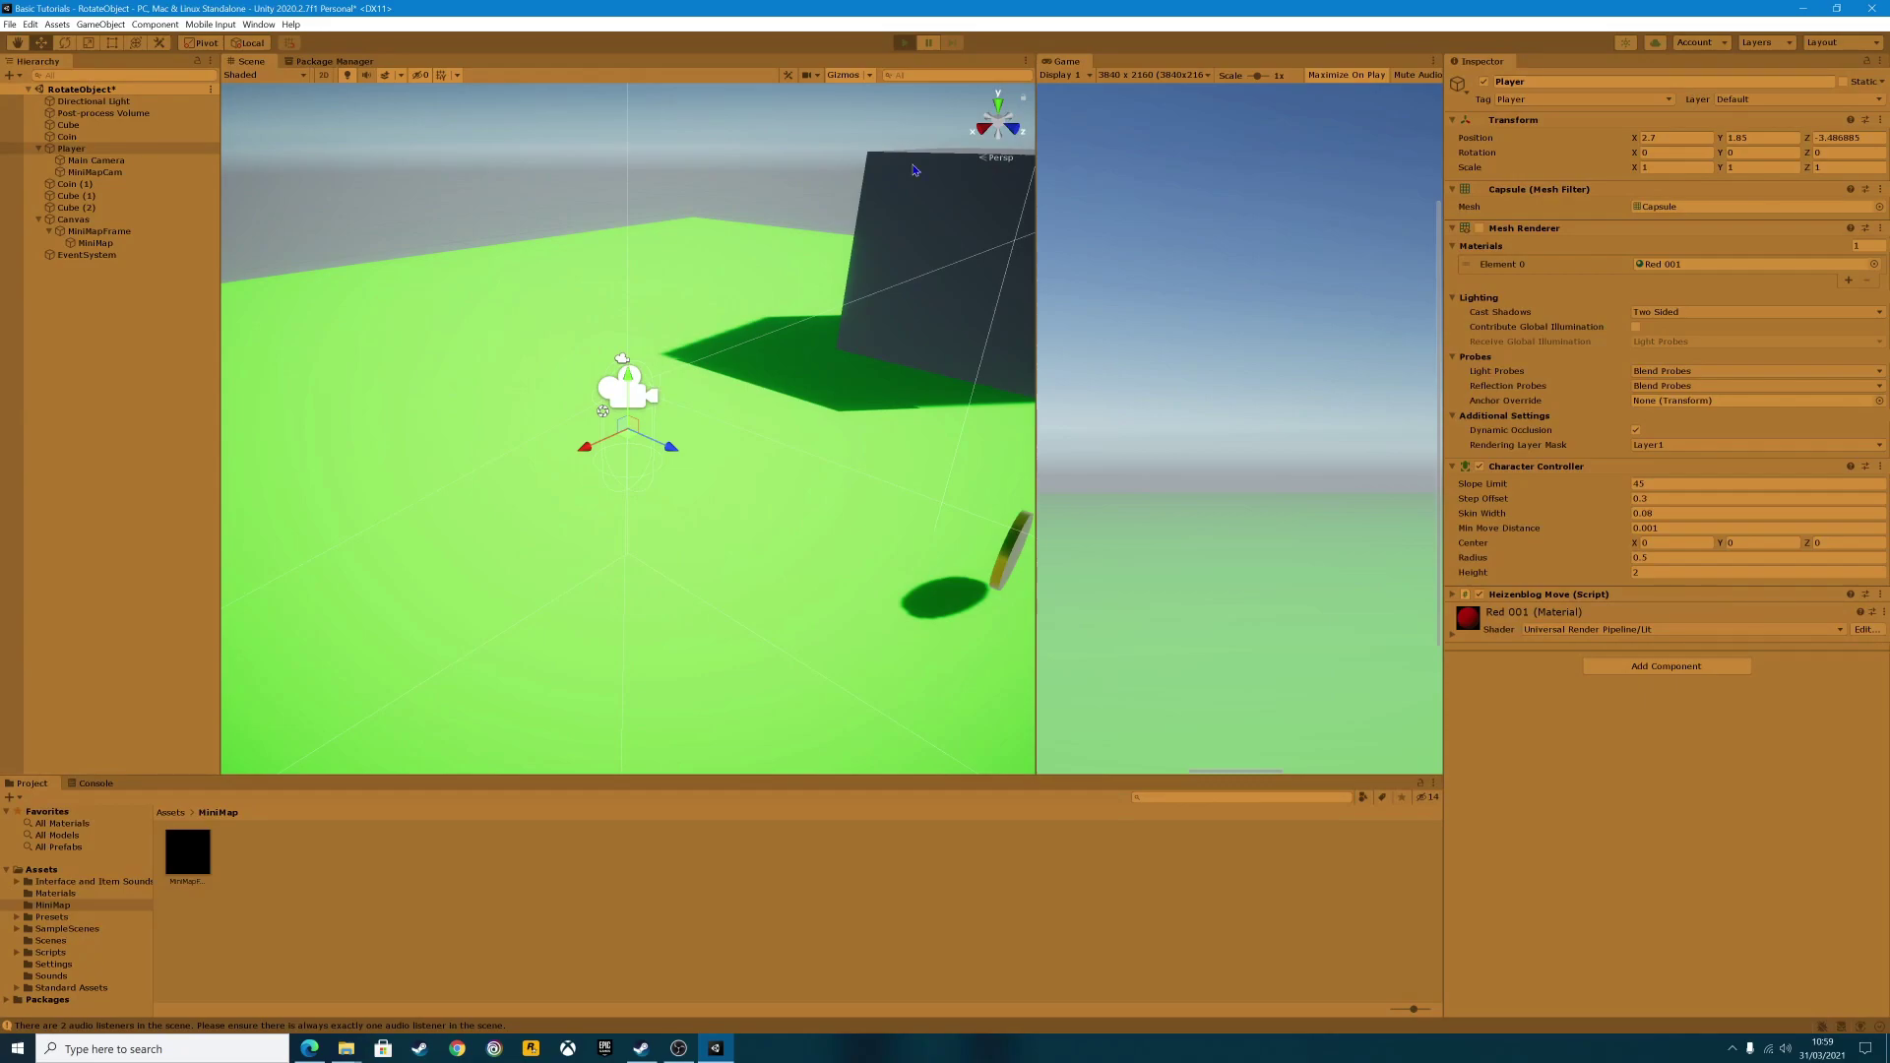
Walk the player forward past the cube while watching the minimap, then exit Play mode.
{"action": "key", "text": "w"}
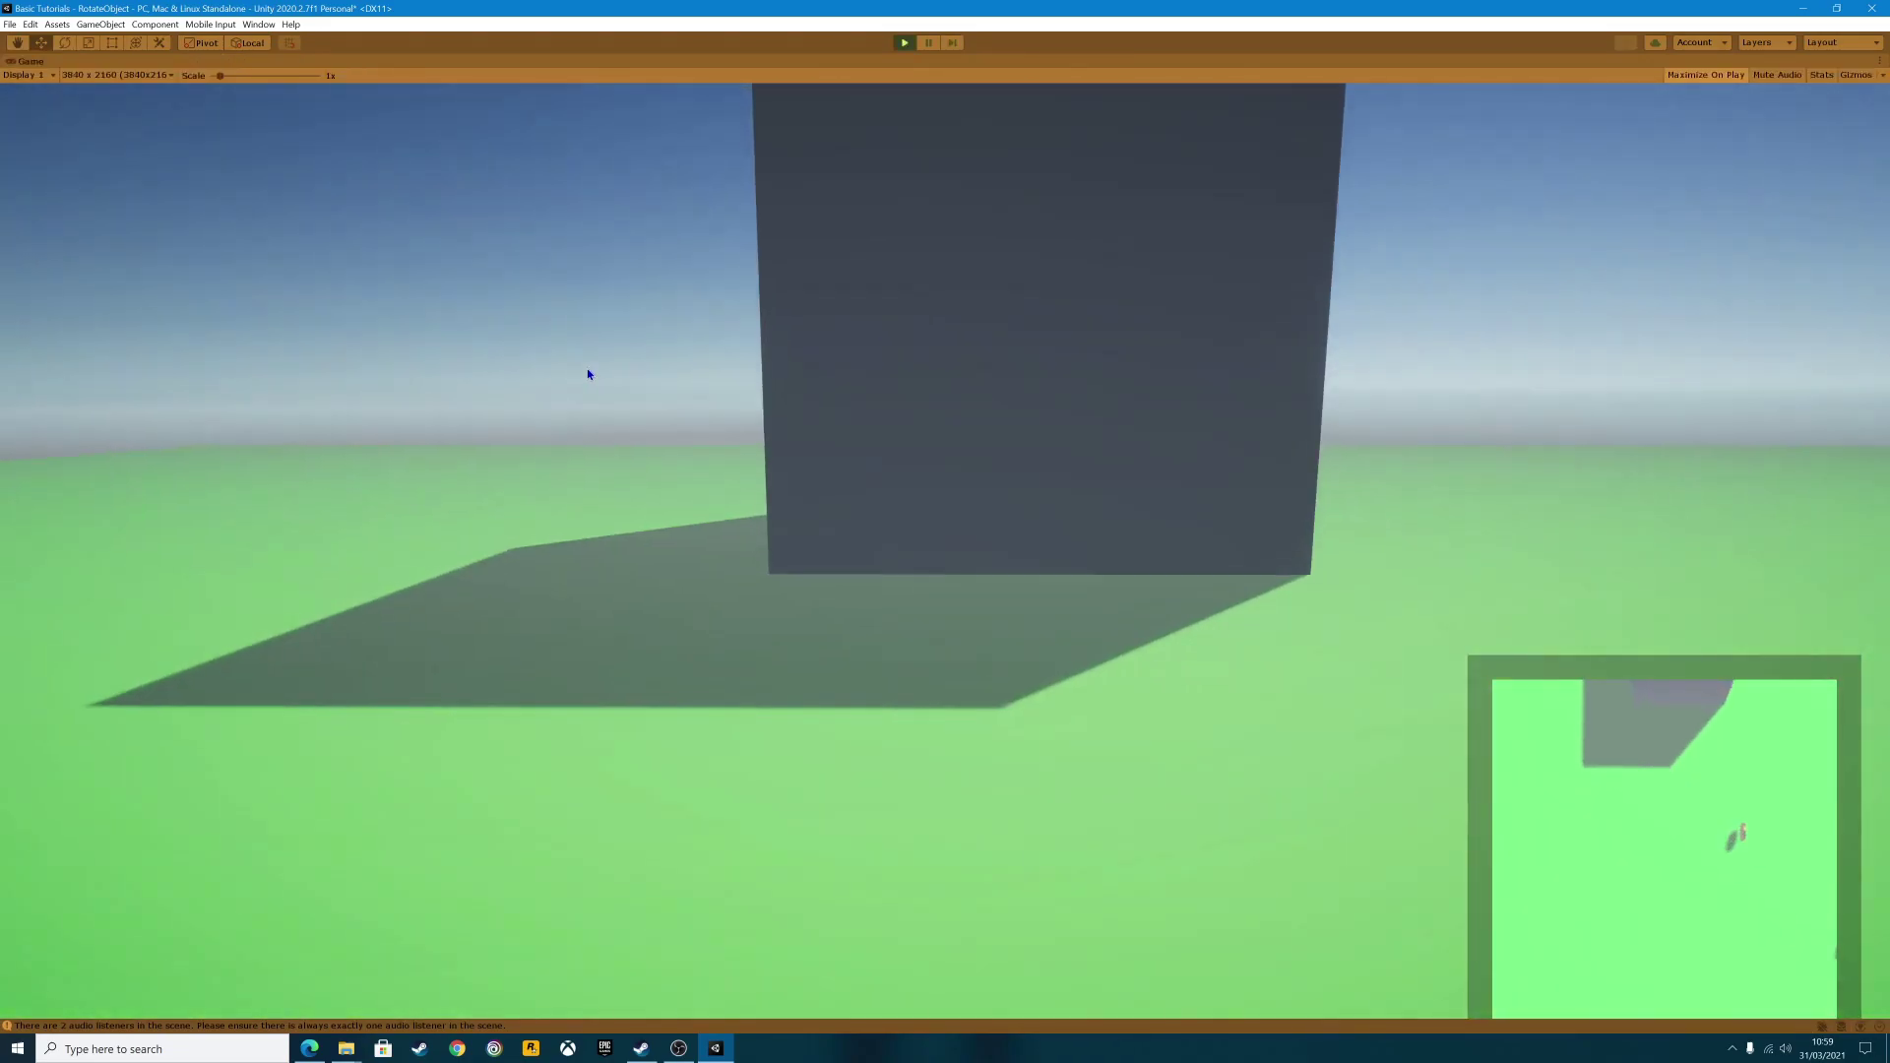
{"action": "key", "text": "w"}
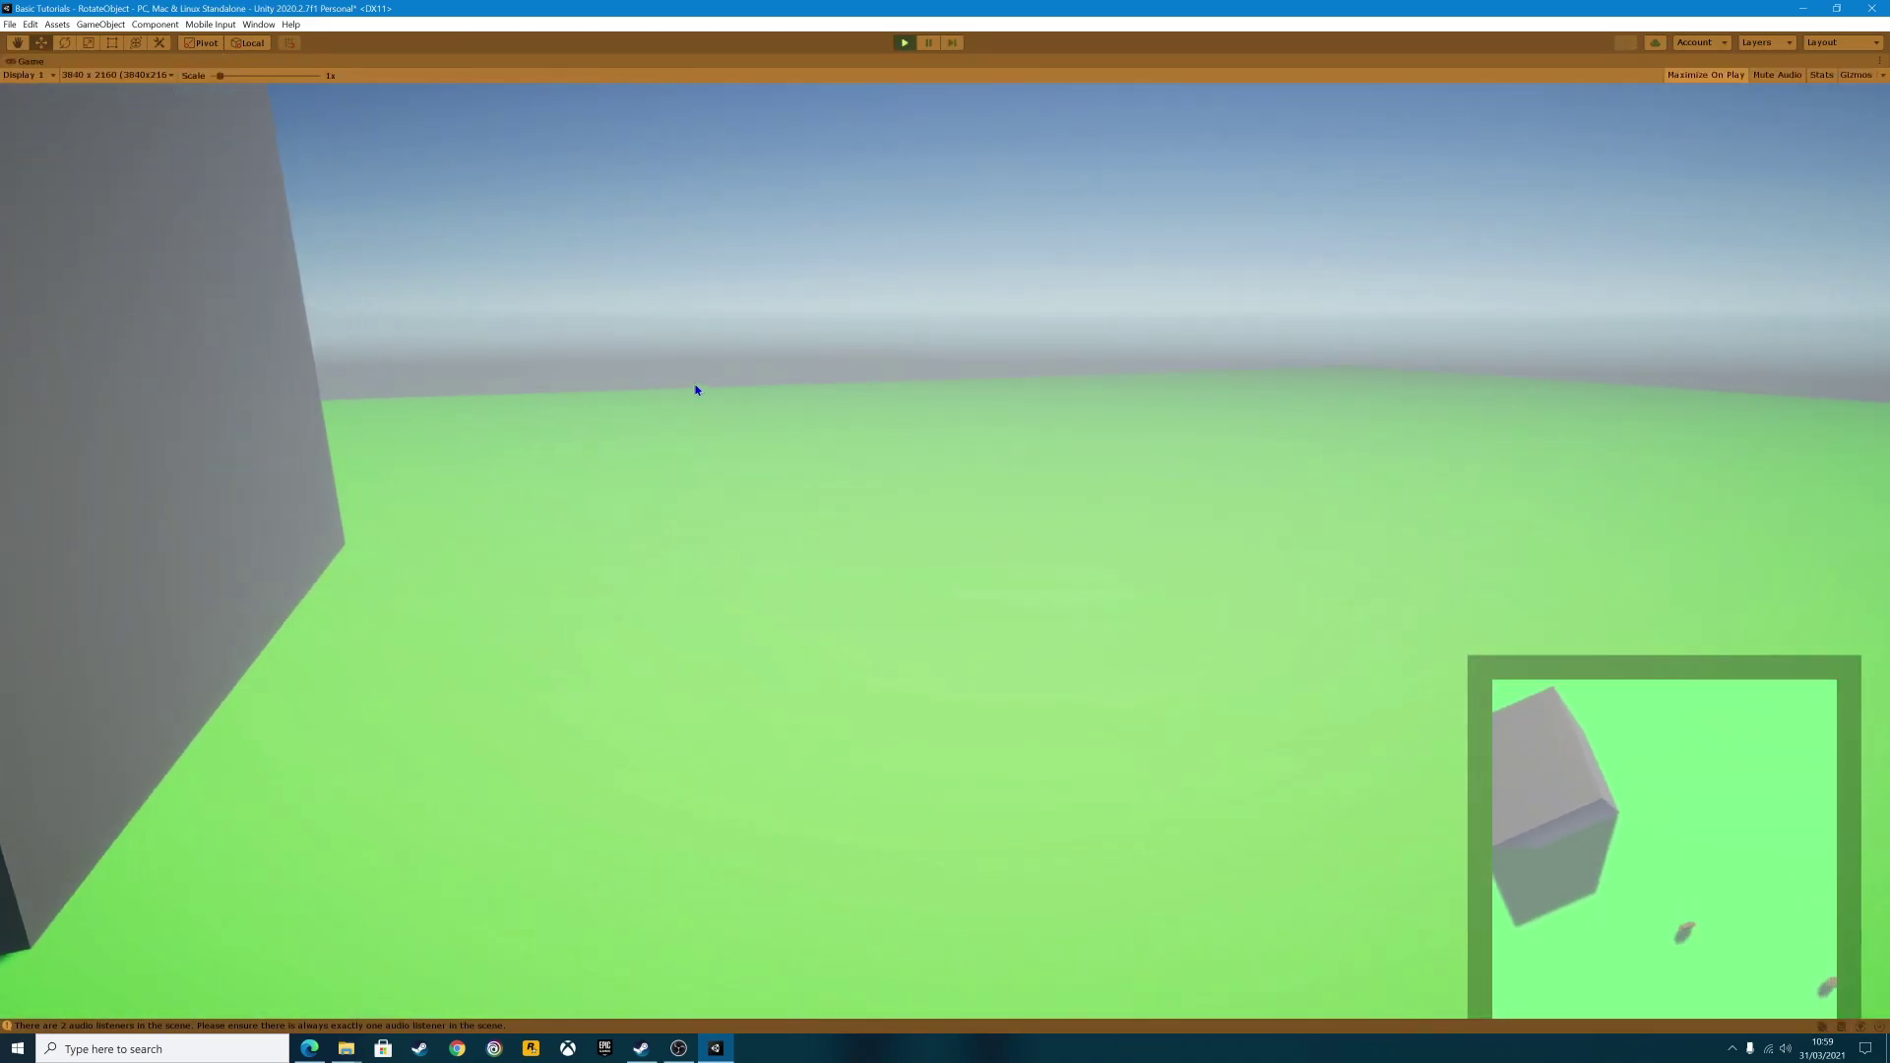
{"action": "key", "text": "w"}
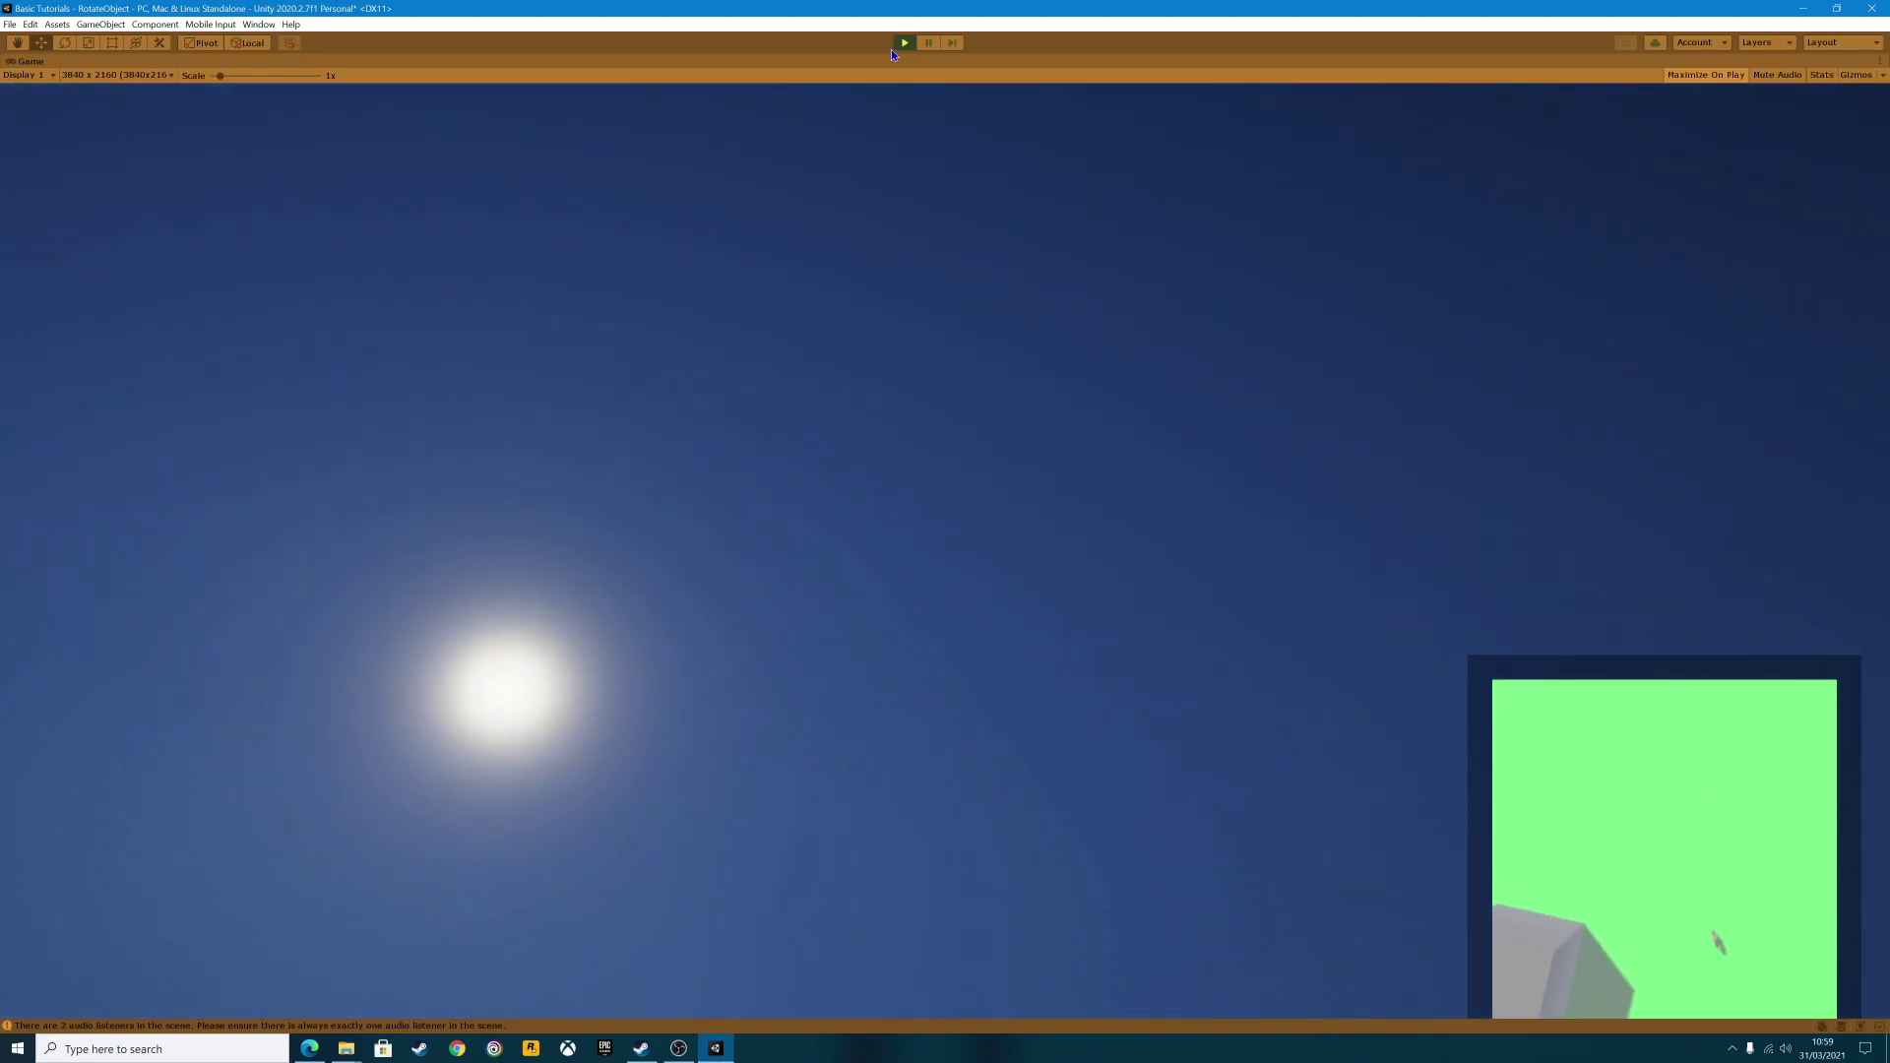
{"action": "left_click", "coordinate": [903, 42]}
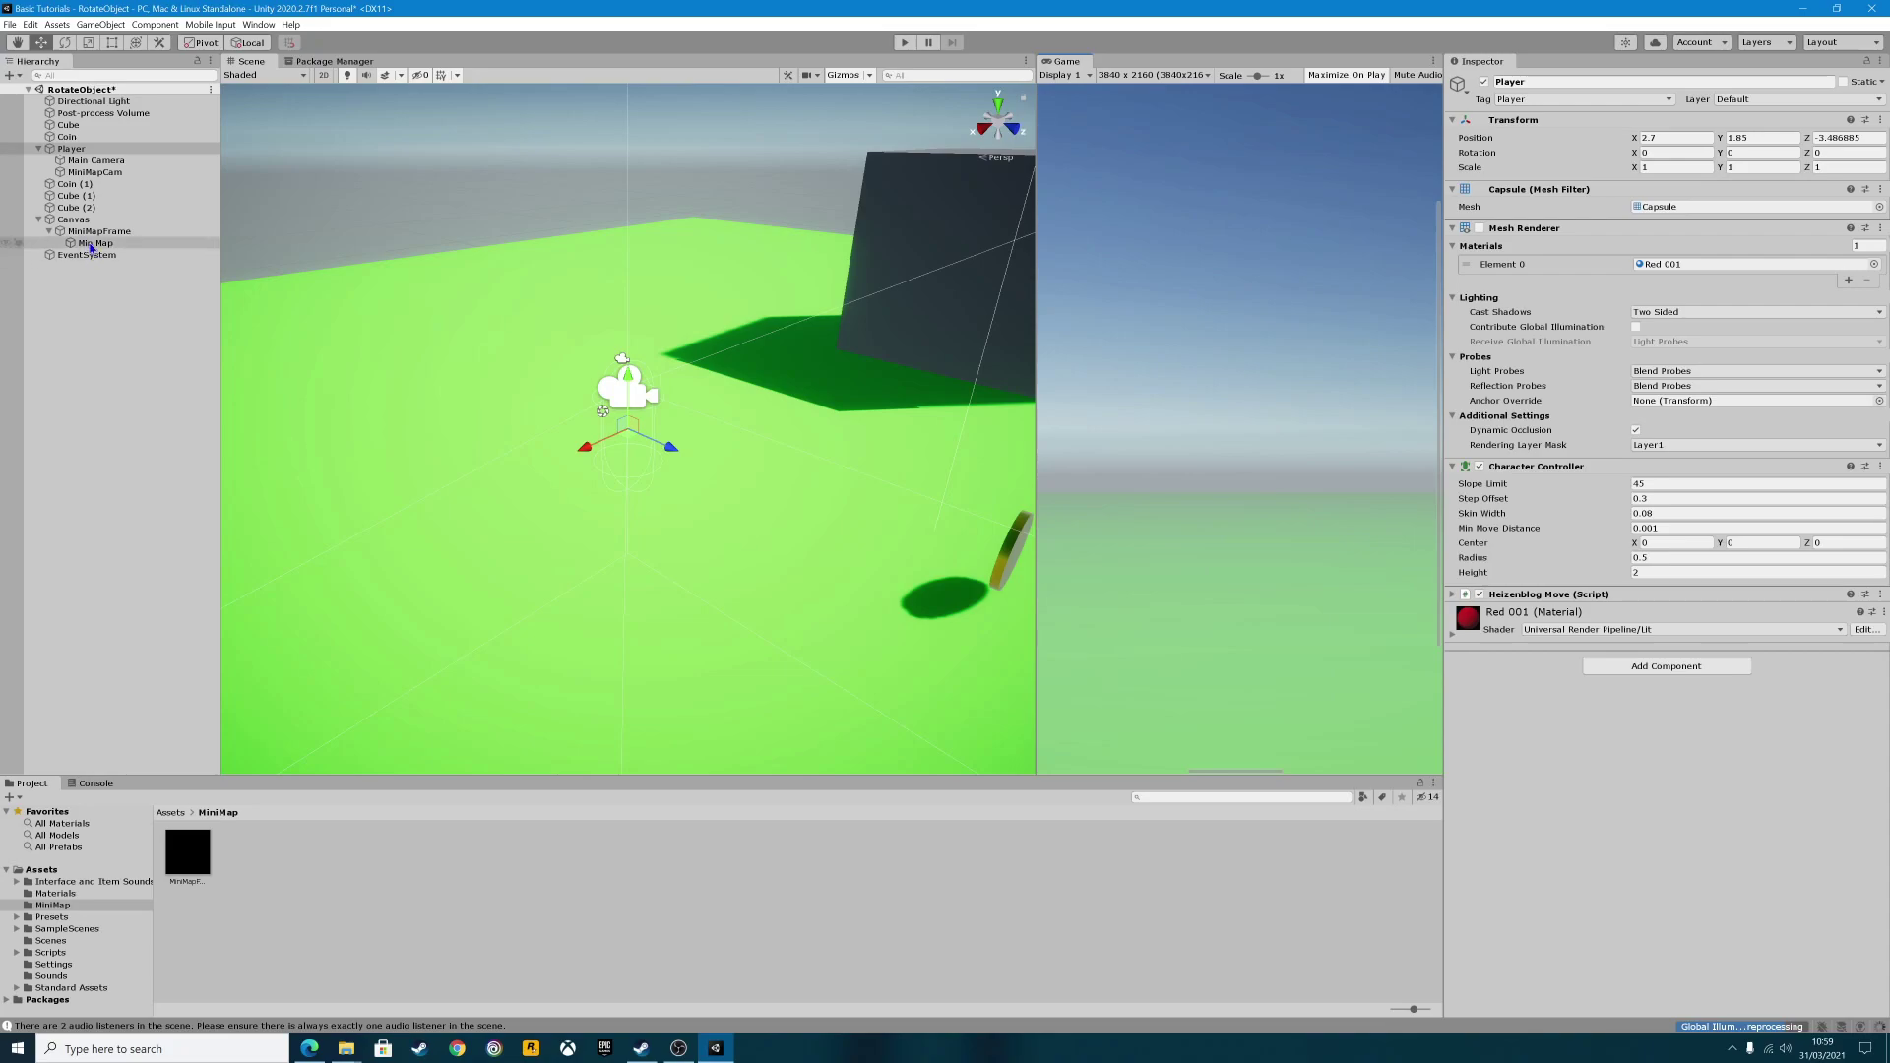
Add a UI Raw Image named RawImage under MiniMap and frame it in the Scene view.
{"action": "left_click", "coordinate": [93, 244]}
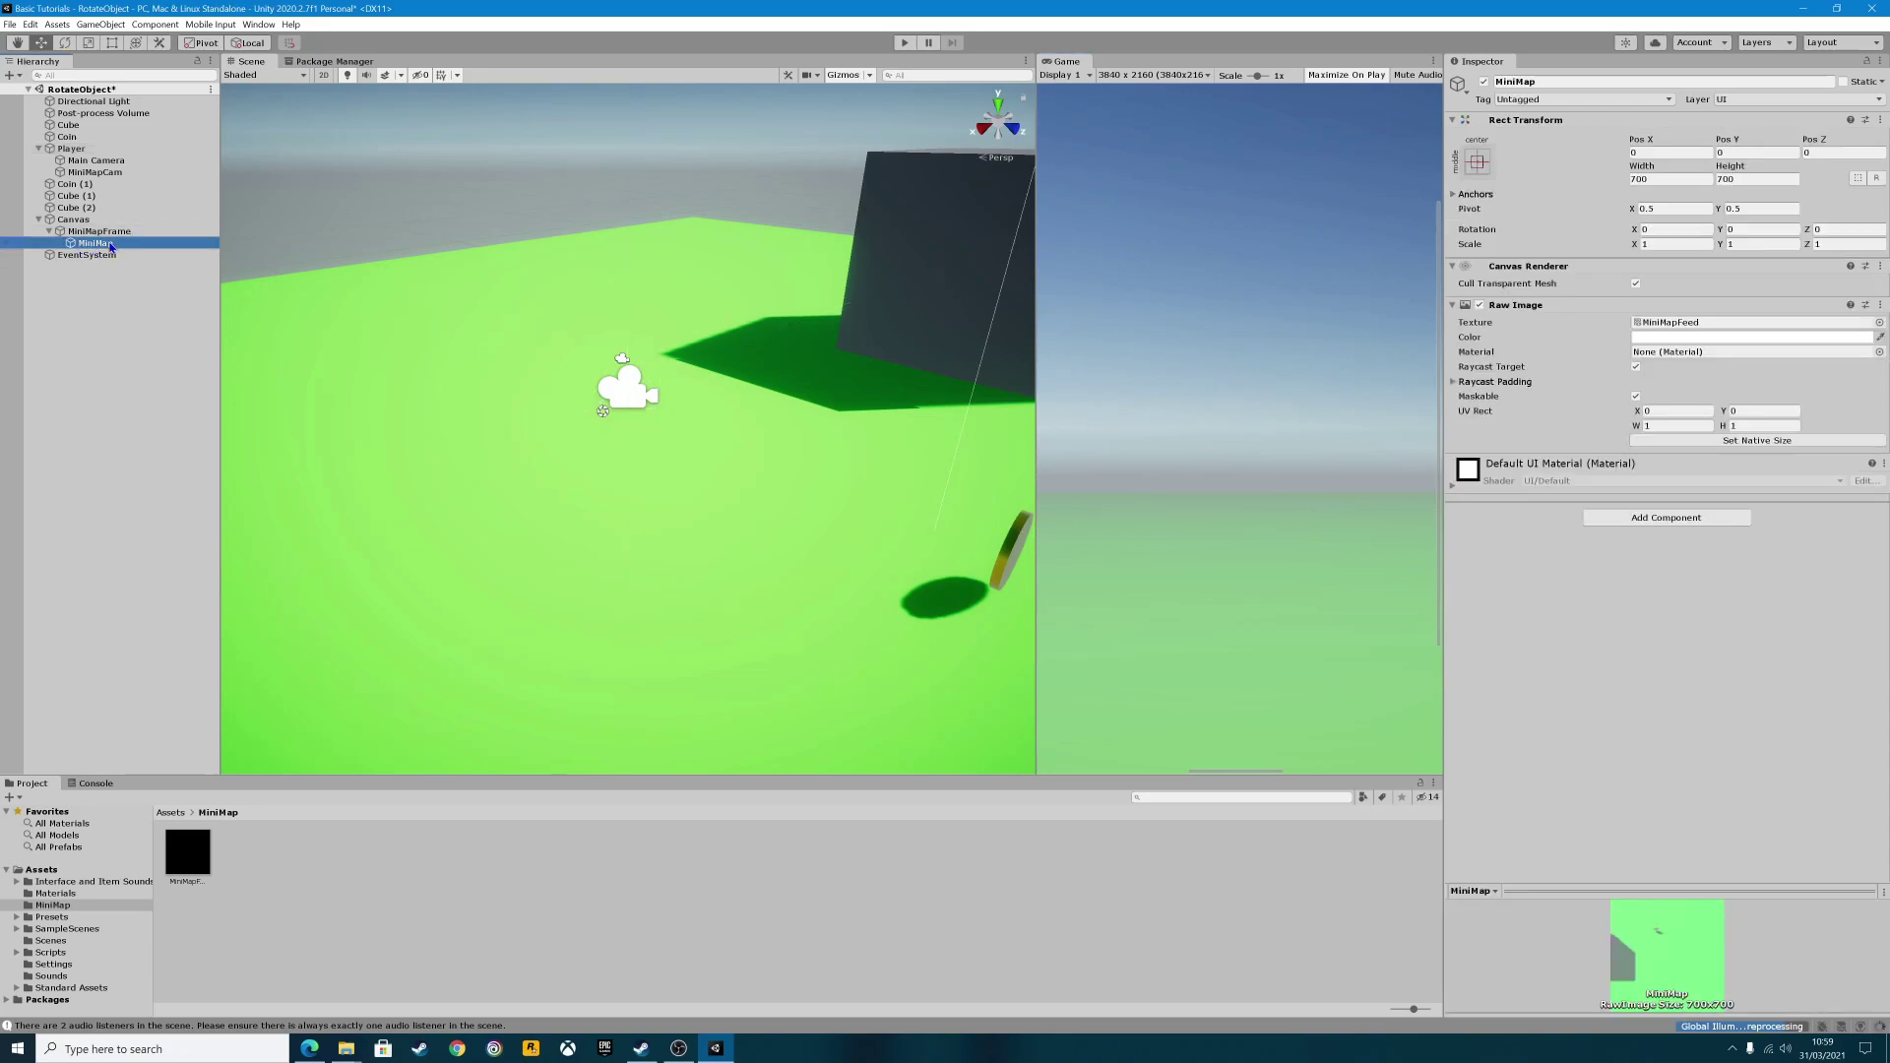
{"action": "right_click", "coordinate": [97, 249]}
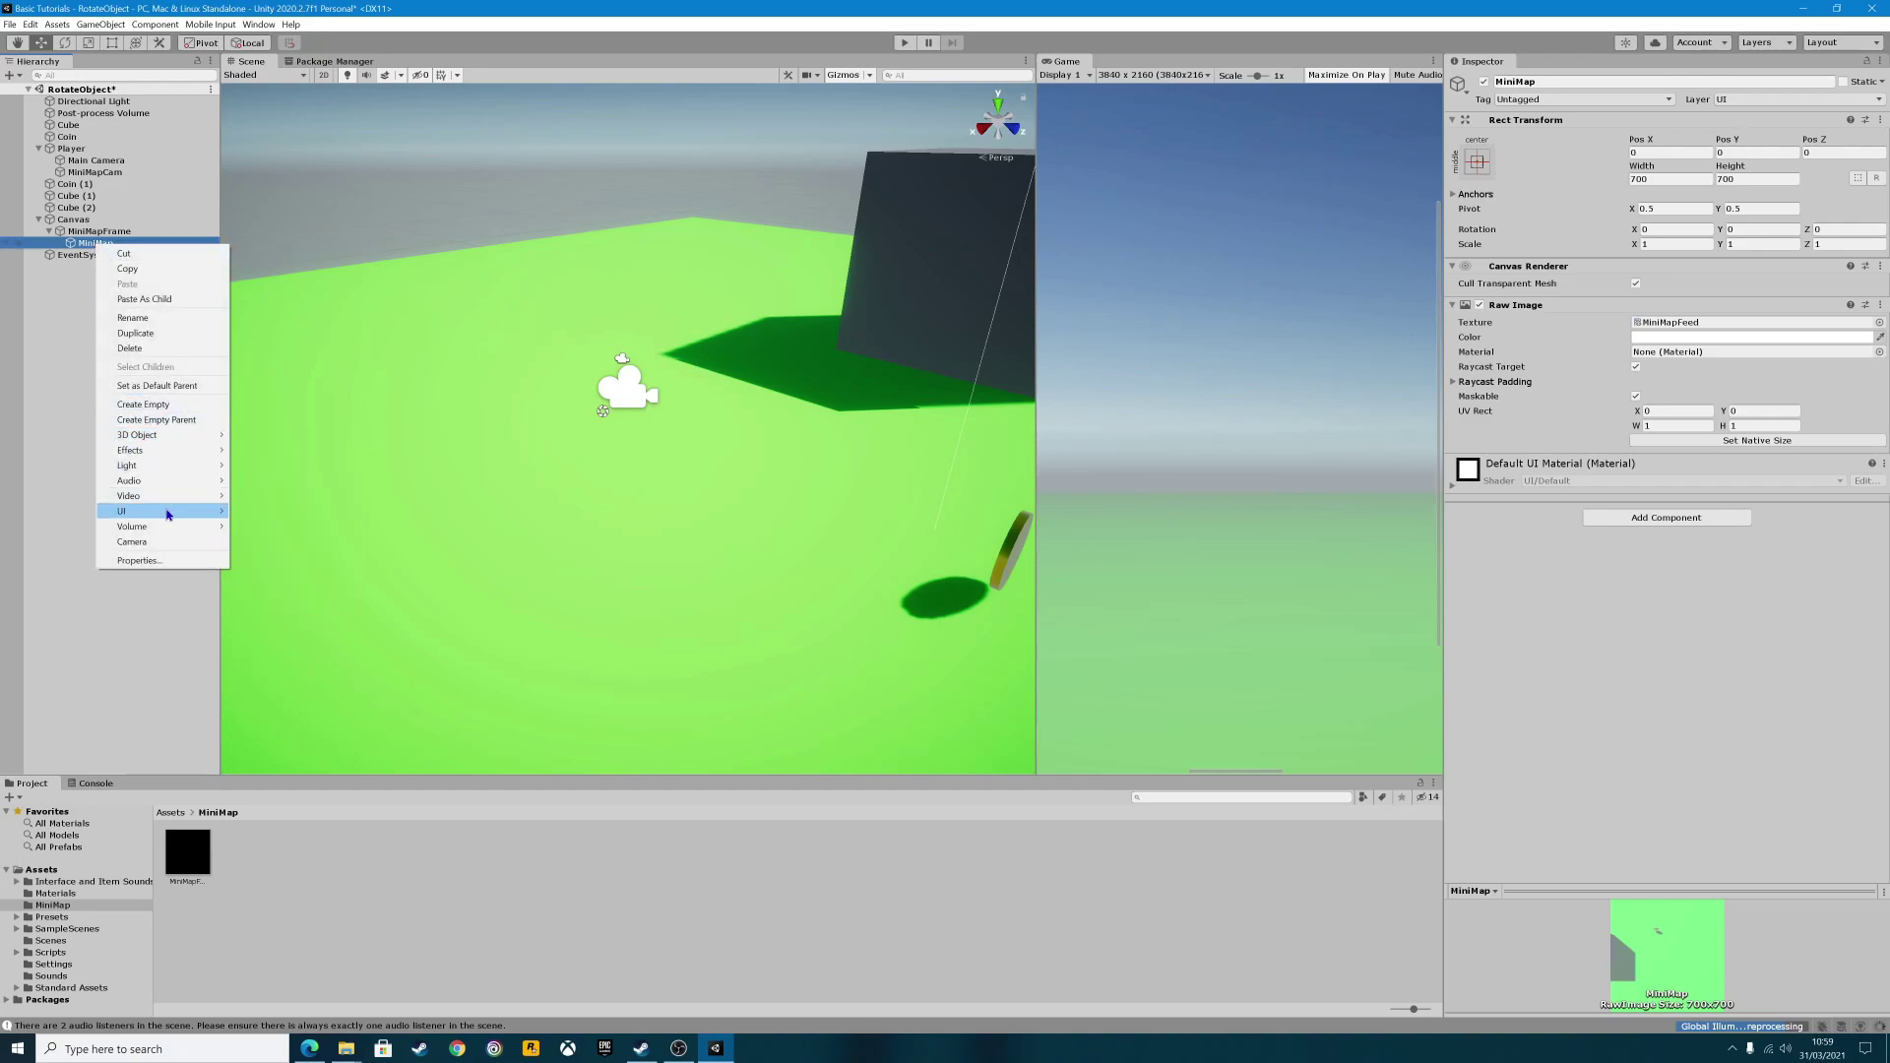
{"action": "mouse_move", "coordinate": [167, 514]}
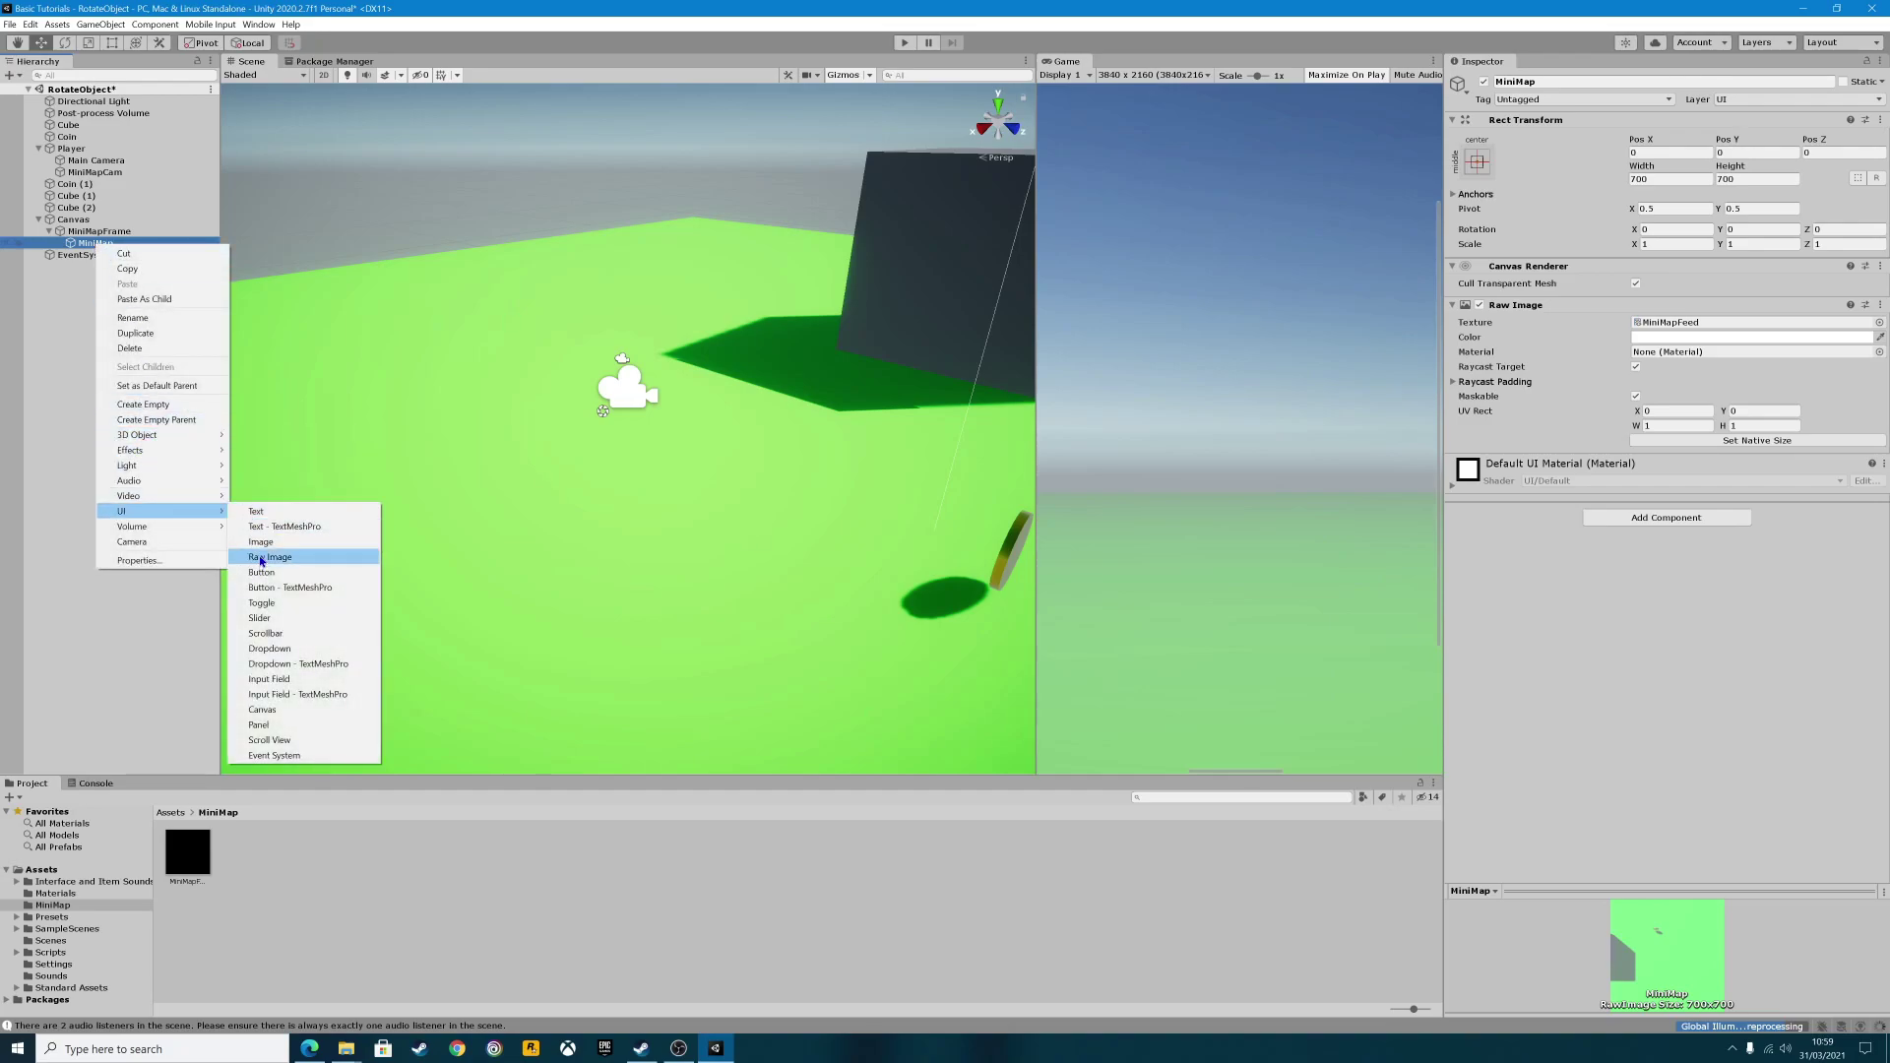
{"action": "left_click", "coordinate": [261, 557]}
{"action": "left_click", "coordinate": [92, 306]}
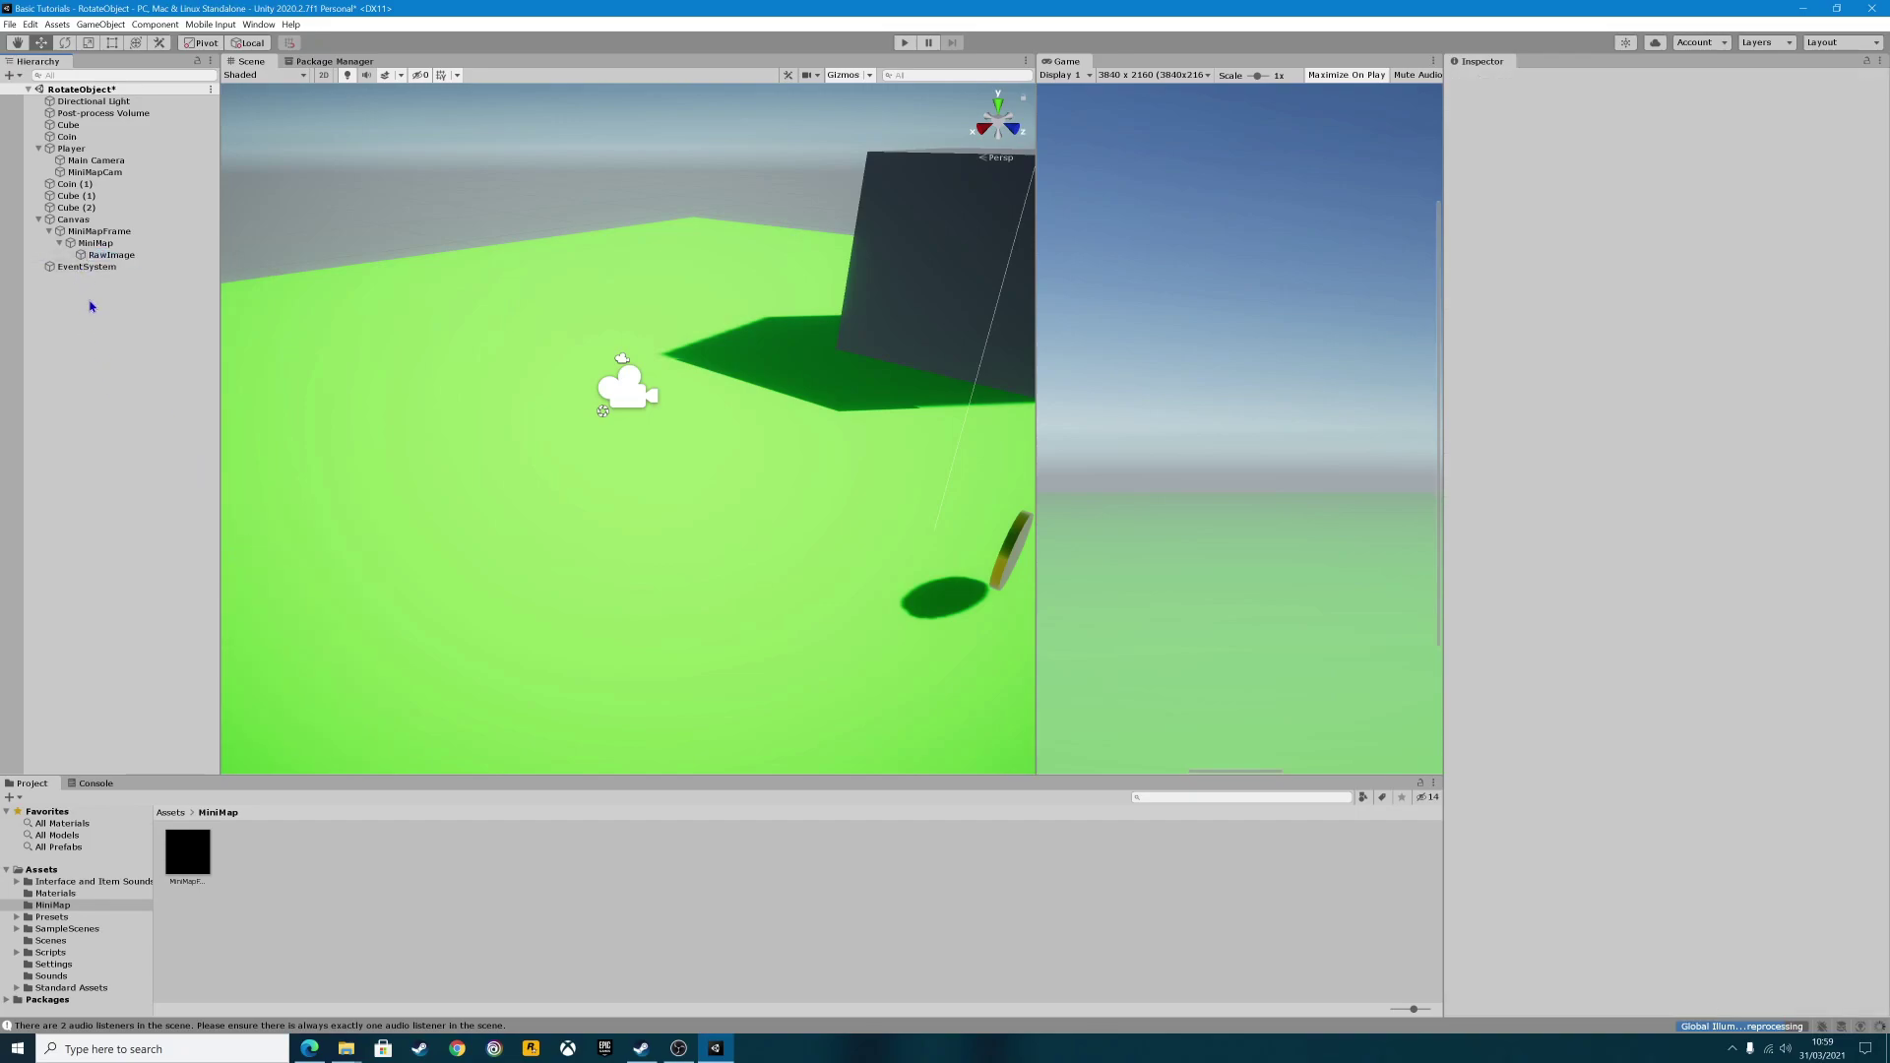
{"action": "double_click", "coordinate": [93, 255]}
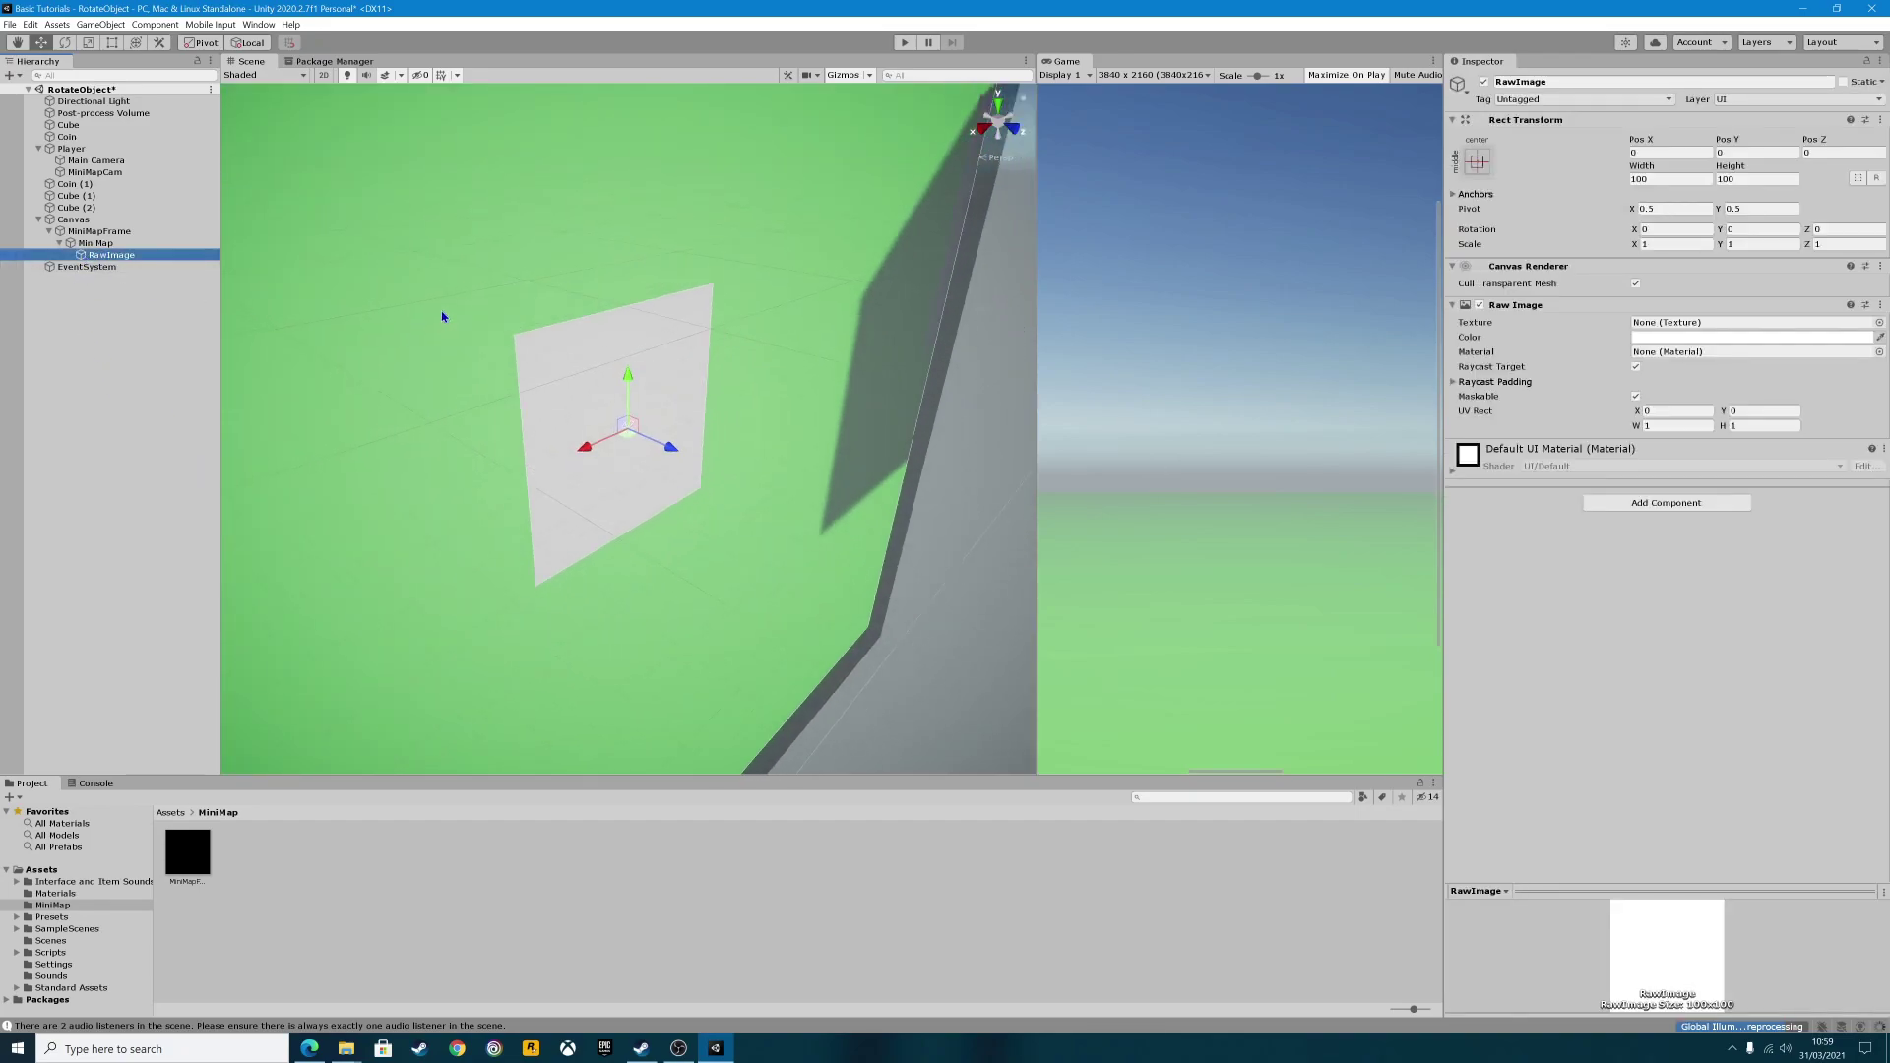
{"action": "scroll", "coordinate": [442, 316], "scroll_direction": "down", "scroll_amount": 10}
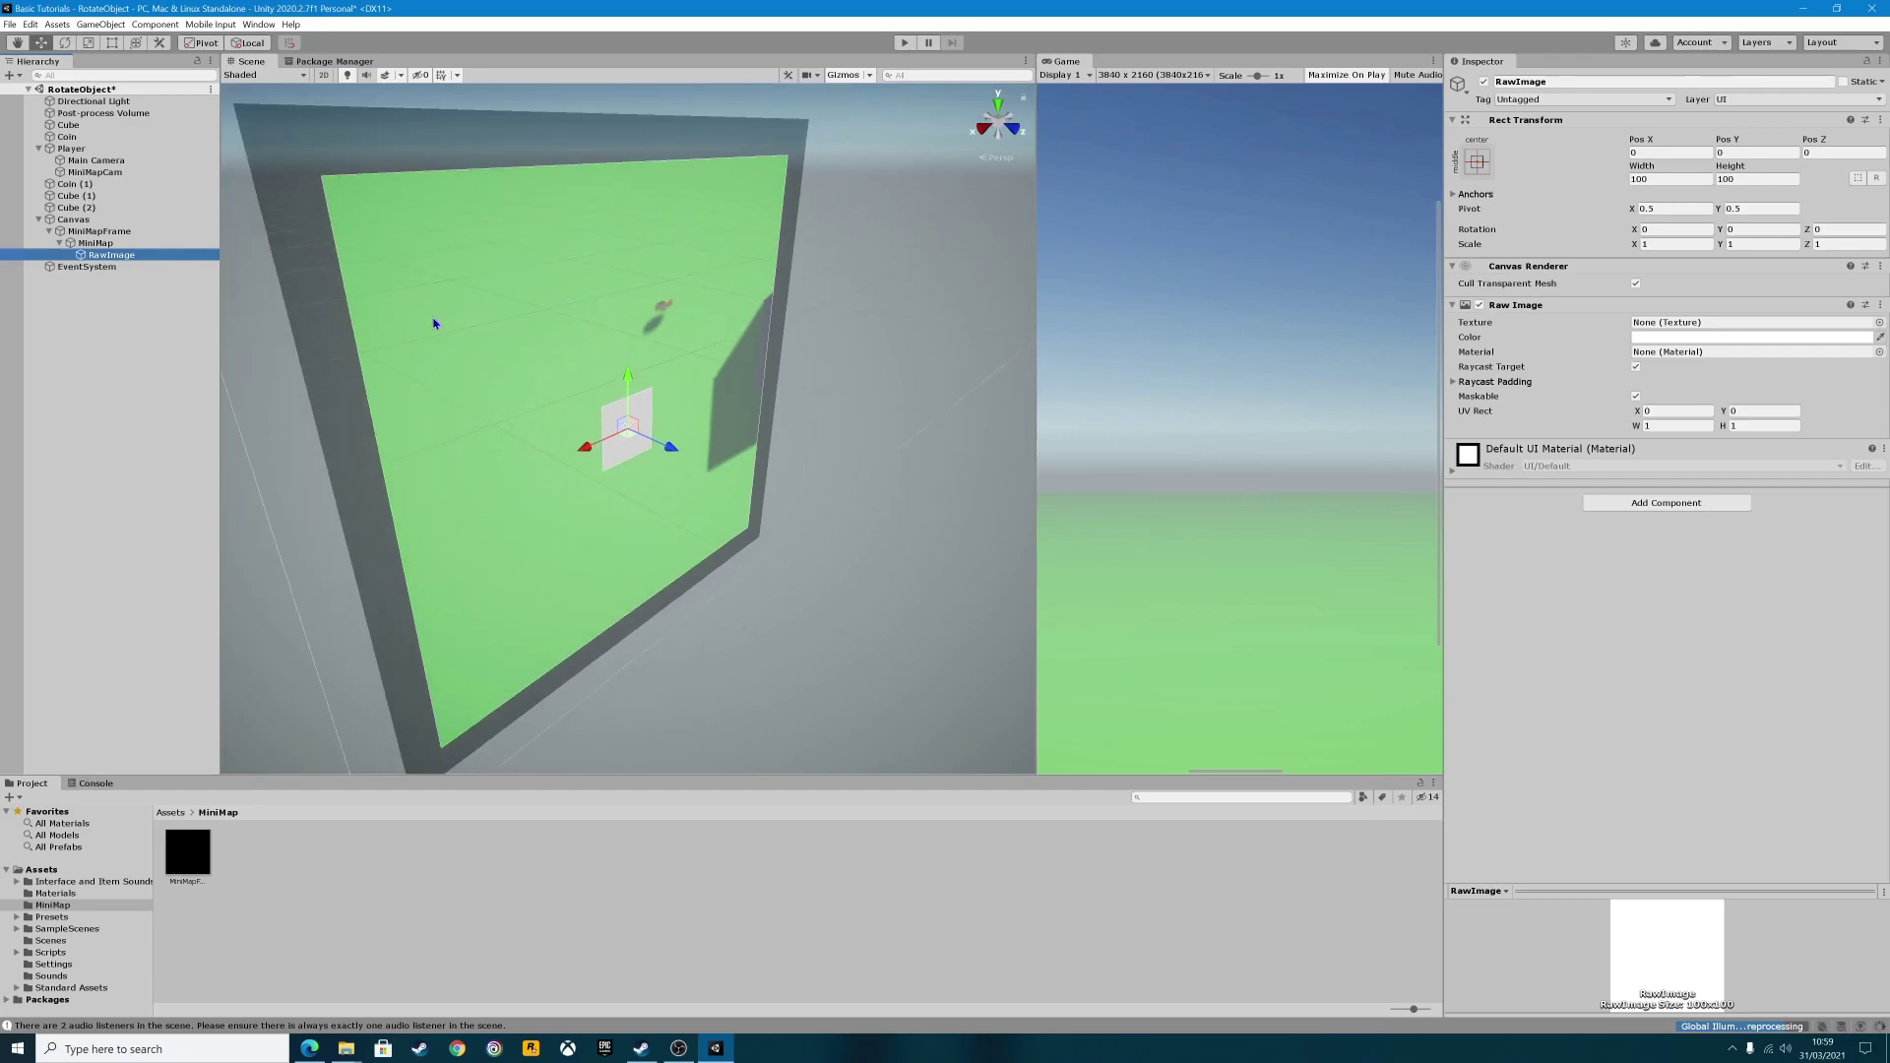
{"action": "right_click_drag", "start_coordinate": [433, 323], "coordinate": [851, 281]}
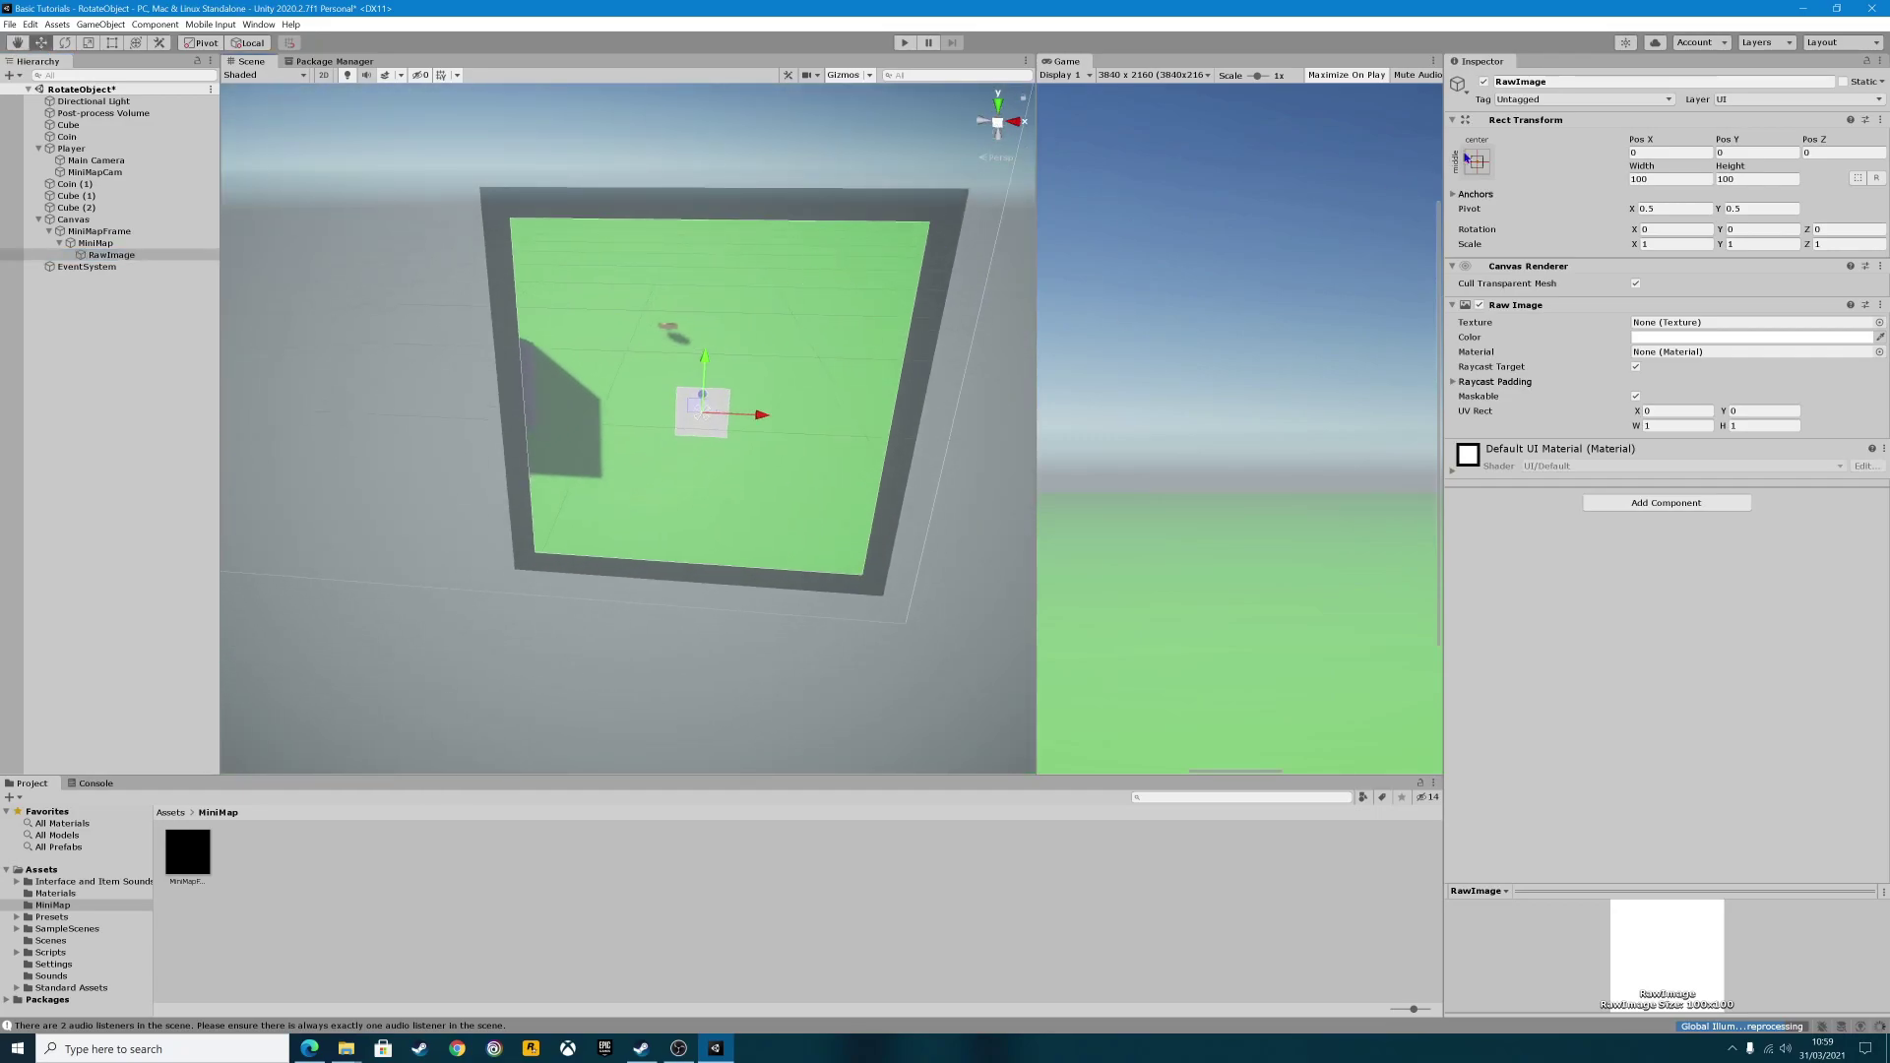
Set the RawImage's width and height to 30.
{"action": "left_click", "coordinate": [1656, 180]}
{"action": "type", "text": "20"}
{"action": "left_click", "coordinate": [1737, 180]}
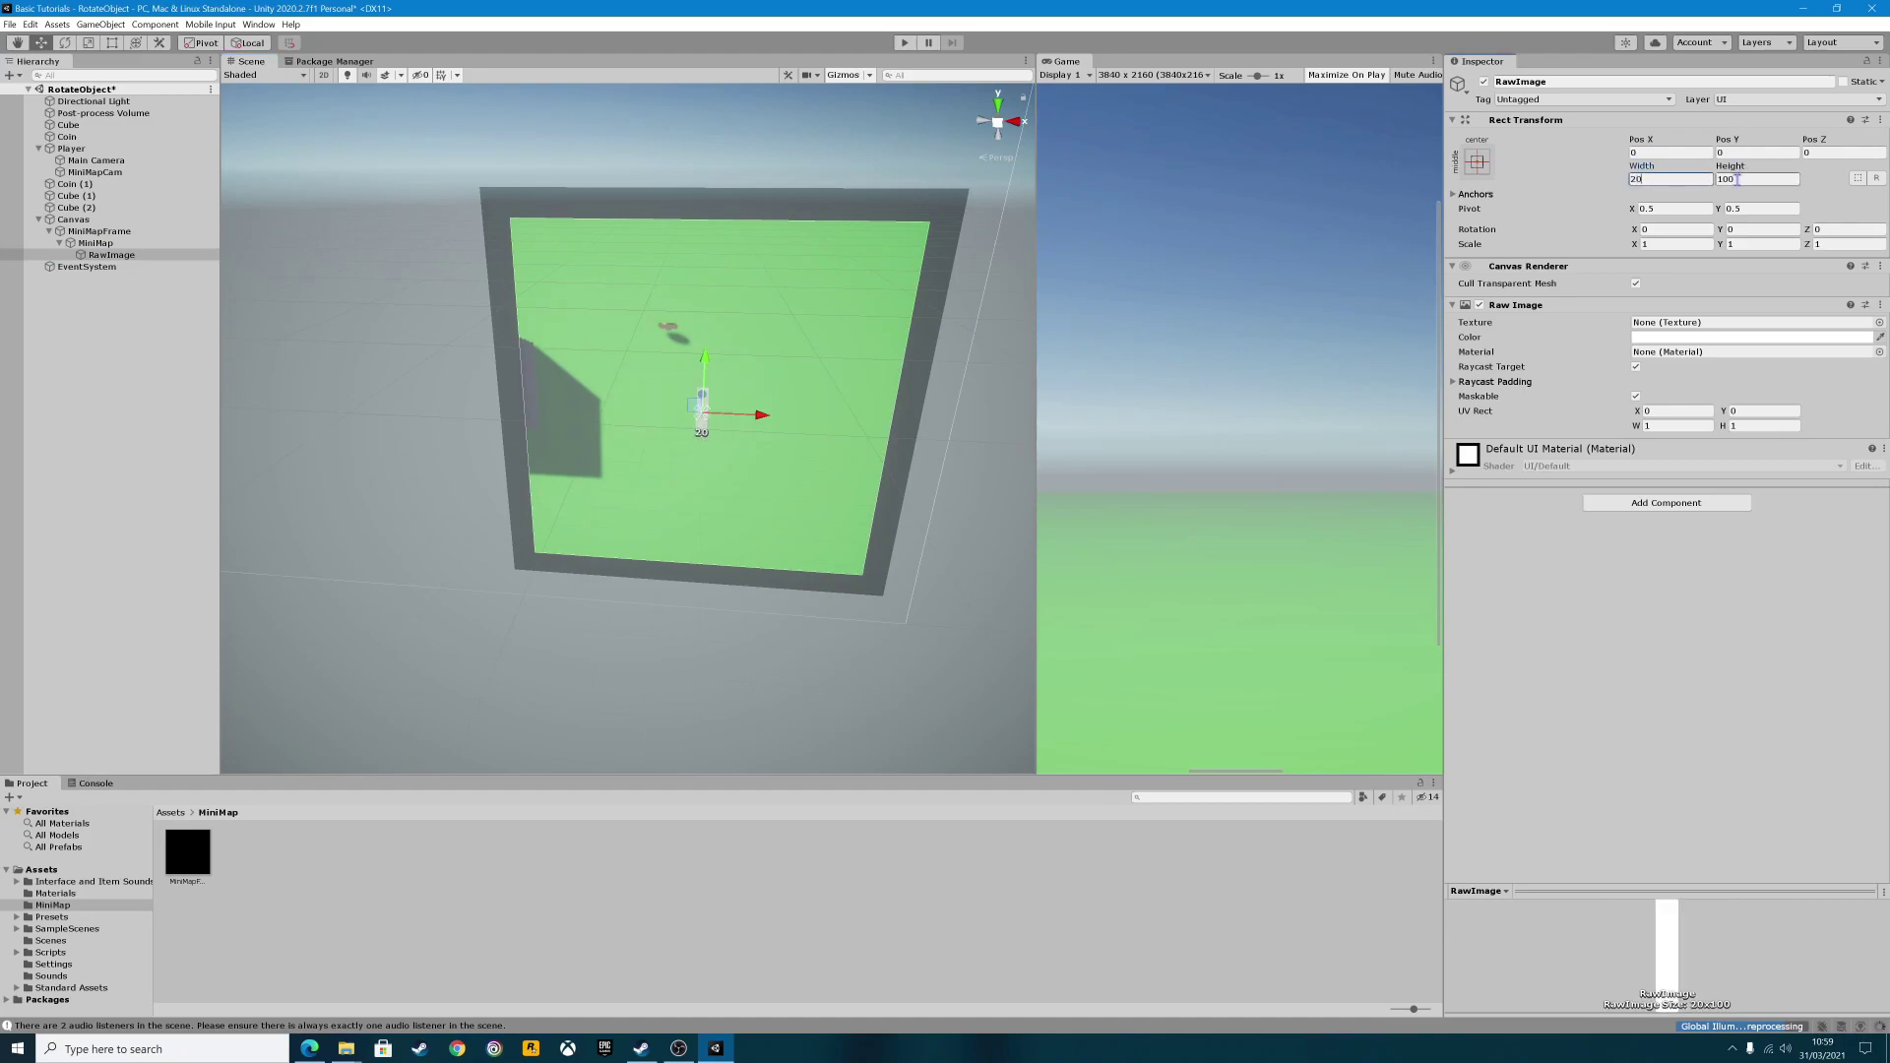
{"action": "type", "text": "20"}
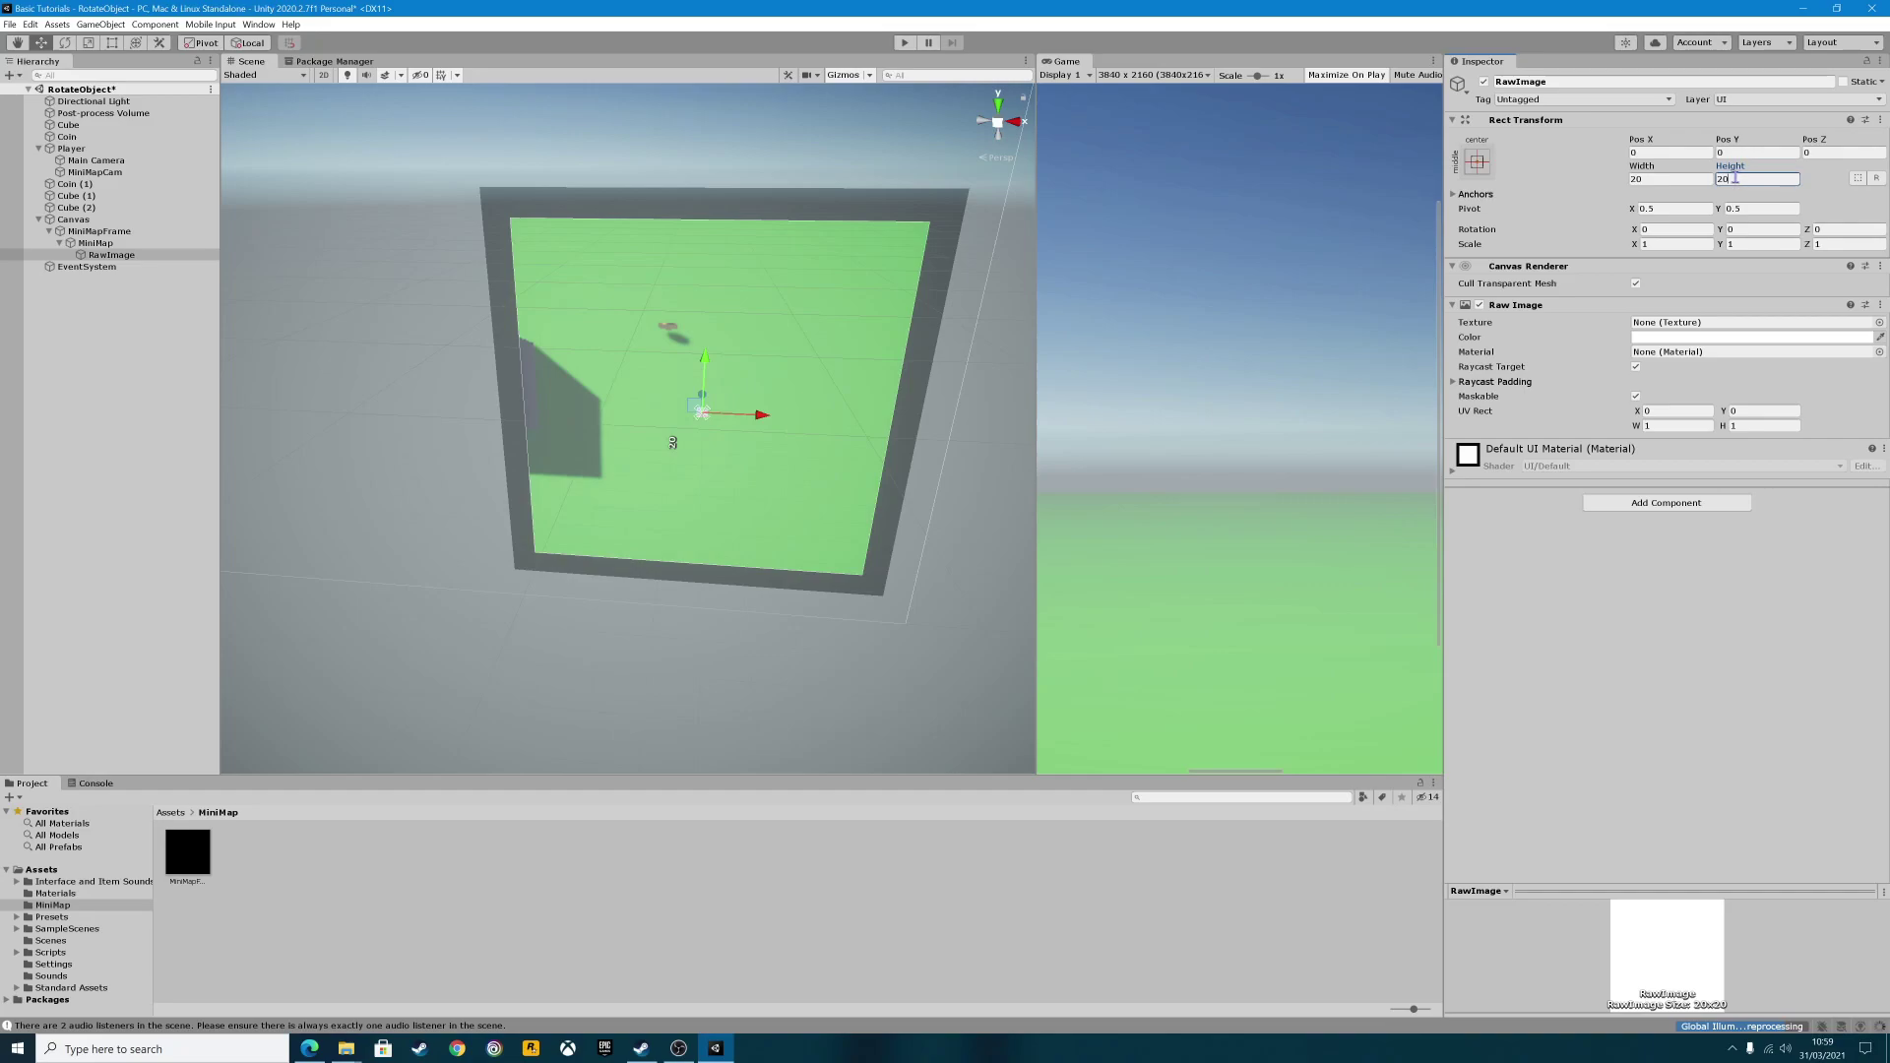
{"action": "type", "text": "30"}
{"action": "left_click", "coordinate": [1657, 179]}
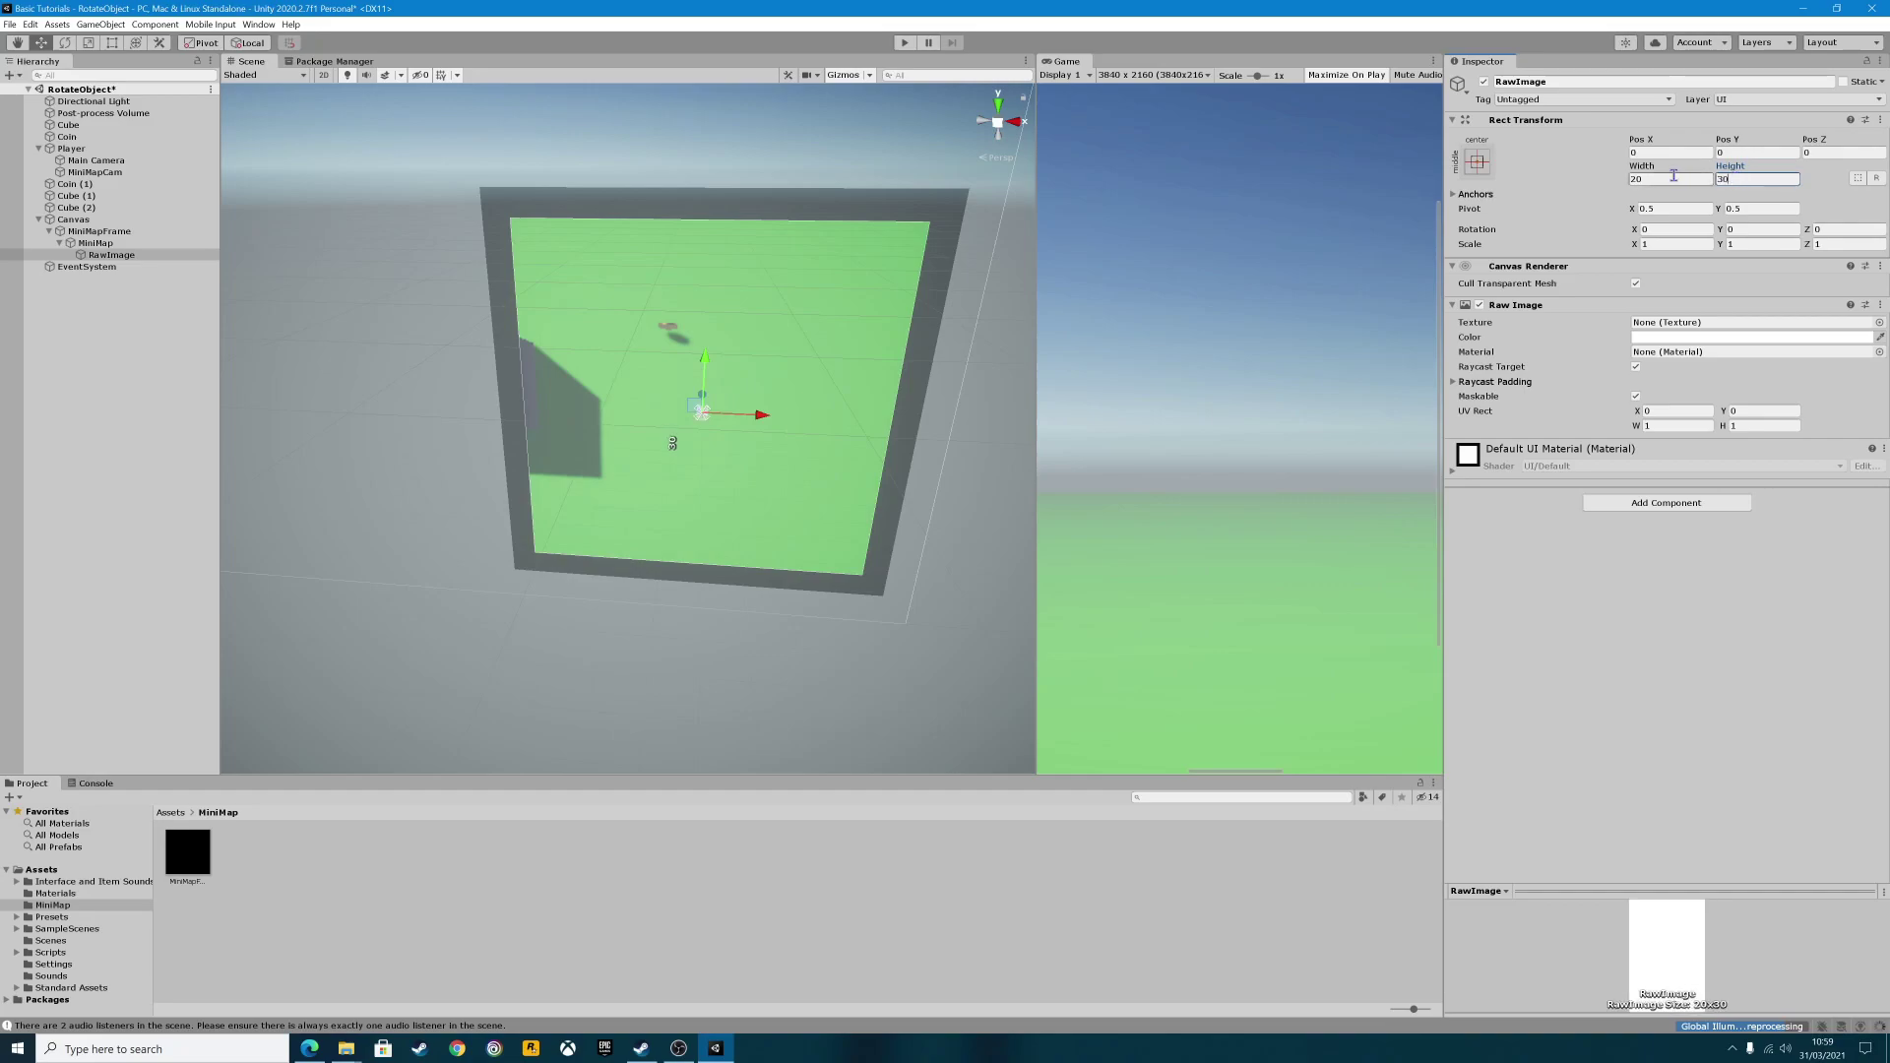
{"action": "type", "text": "30"}
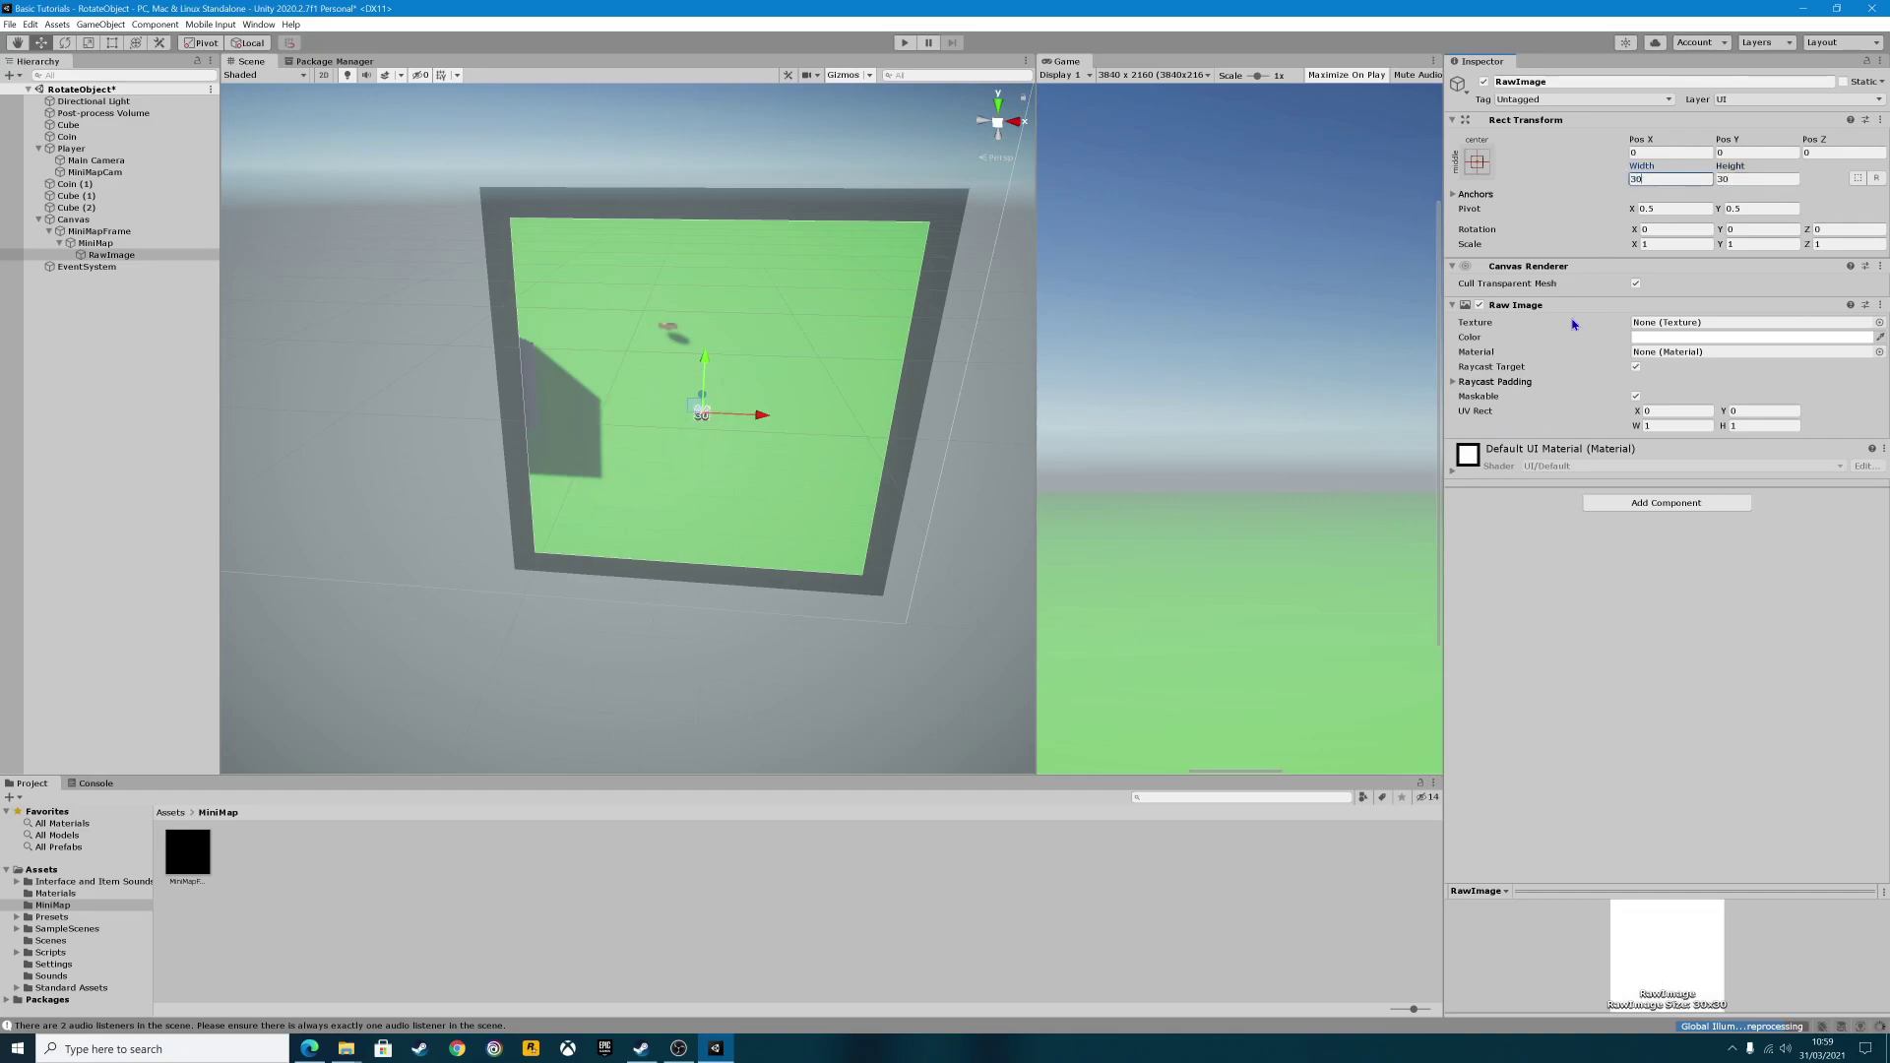
Colour the RawImage pure red (FD0000) and choose the 1920x1080 Game view resolution.
{"action": "left_click", "coordinate": [1658, 337]}
{"action": "left_click_drag", "start_coordinate": [1720, 448], "coordinate": [1814, 419]}
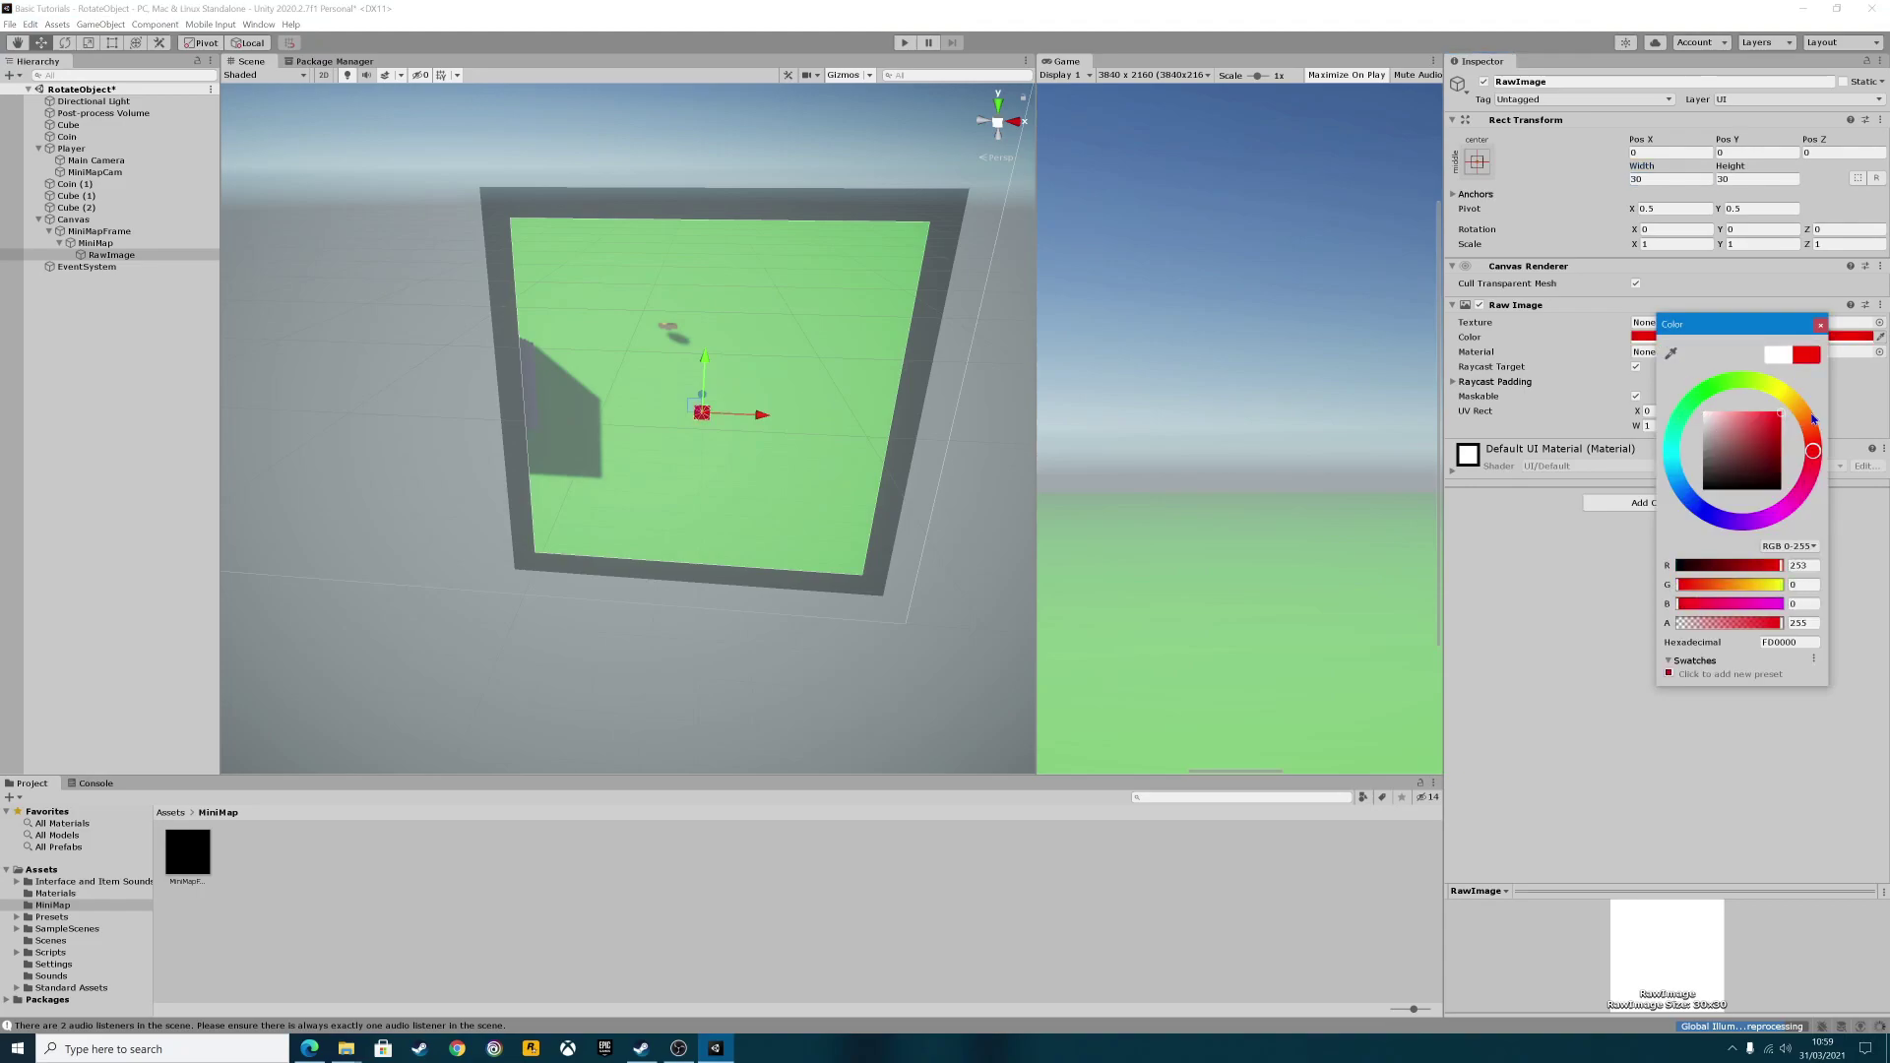
{"action": "left_click", "coordinate": [1819, 325]}
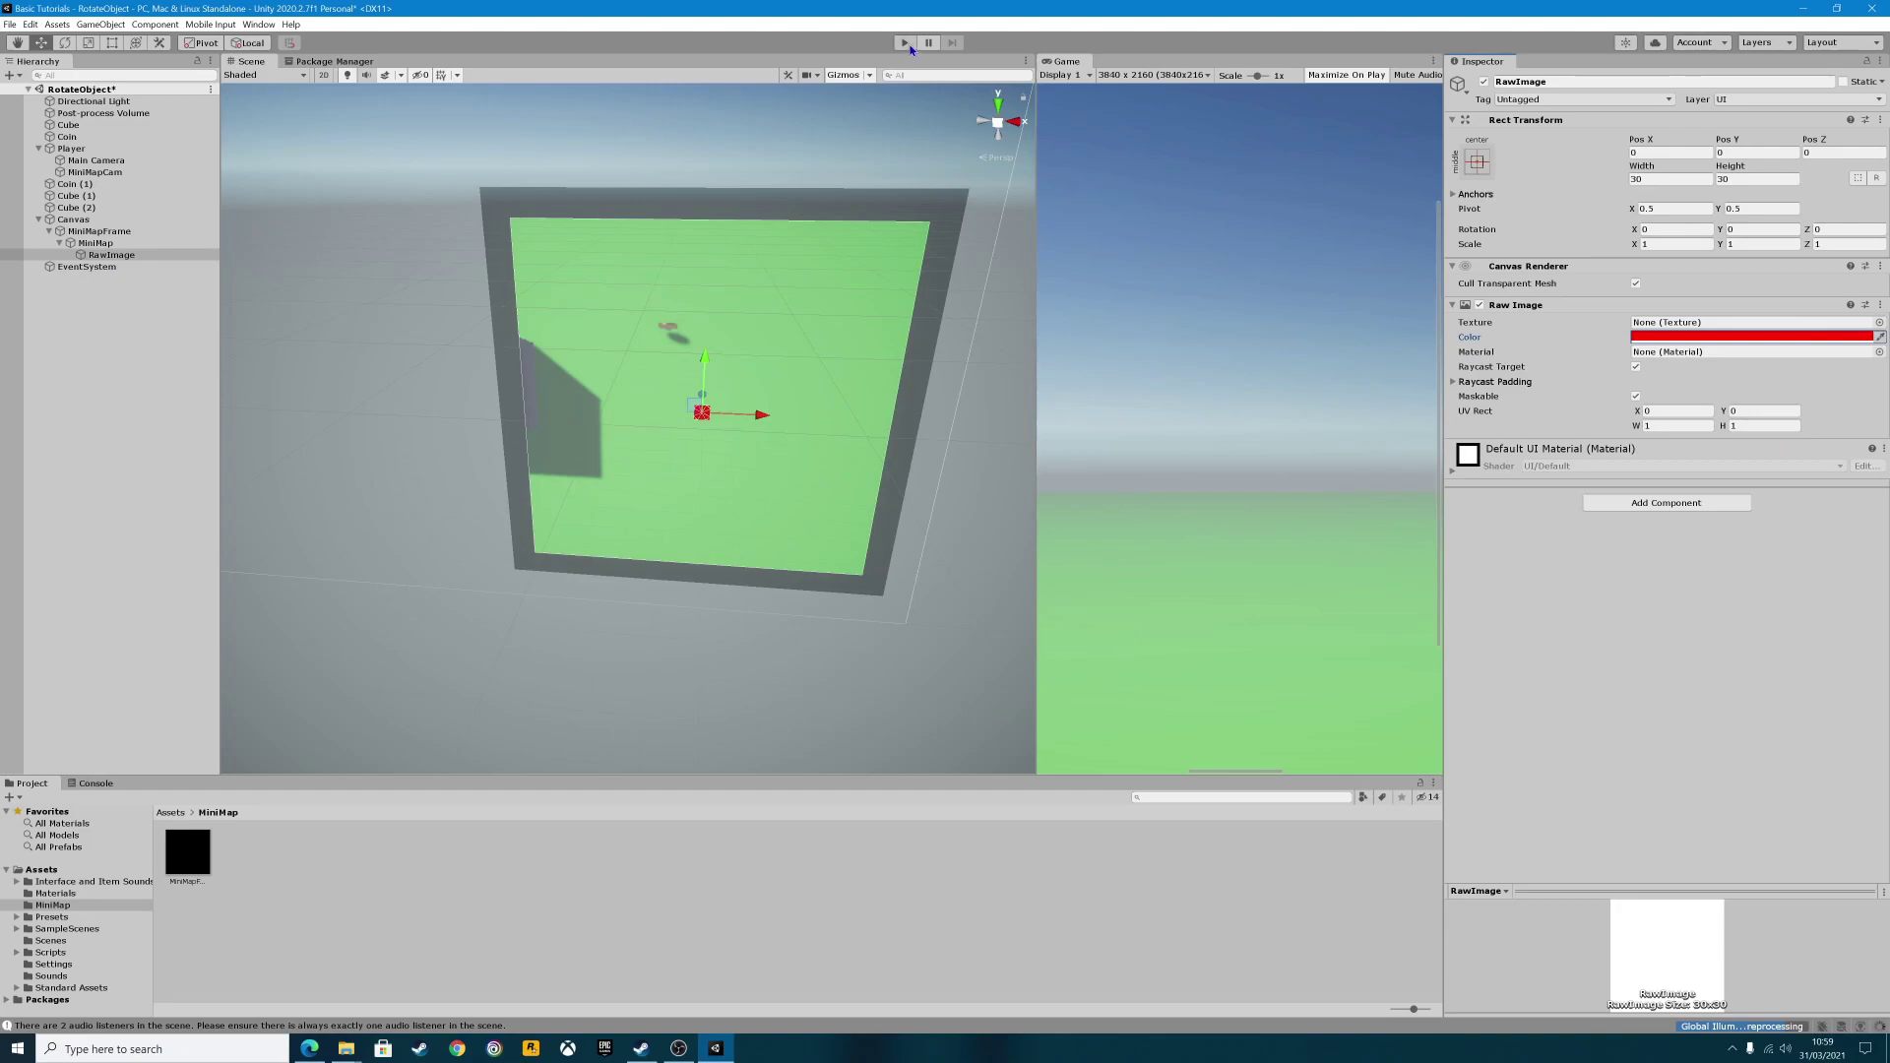
{"action": "left_click", "coordinate": [1128, 75]}
{"action": "left_click", "coordinate": [1142, 224]}
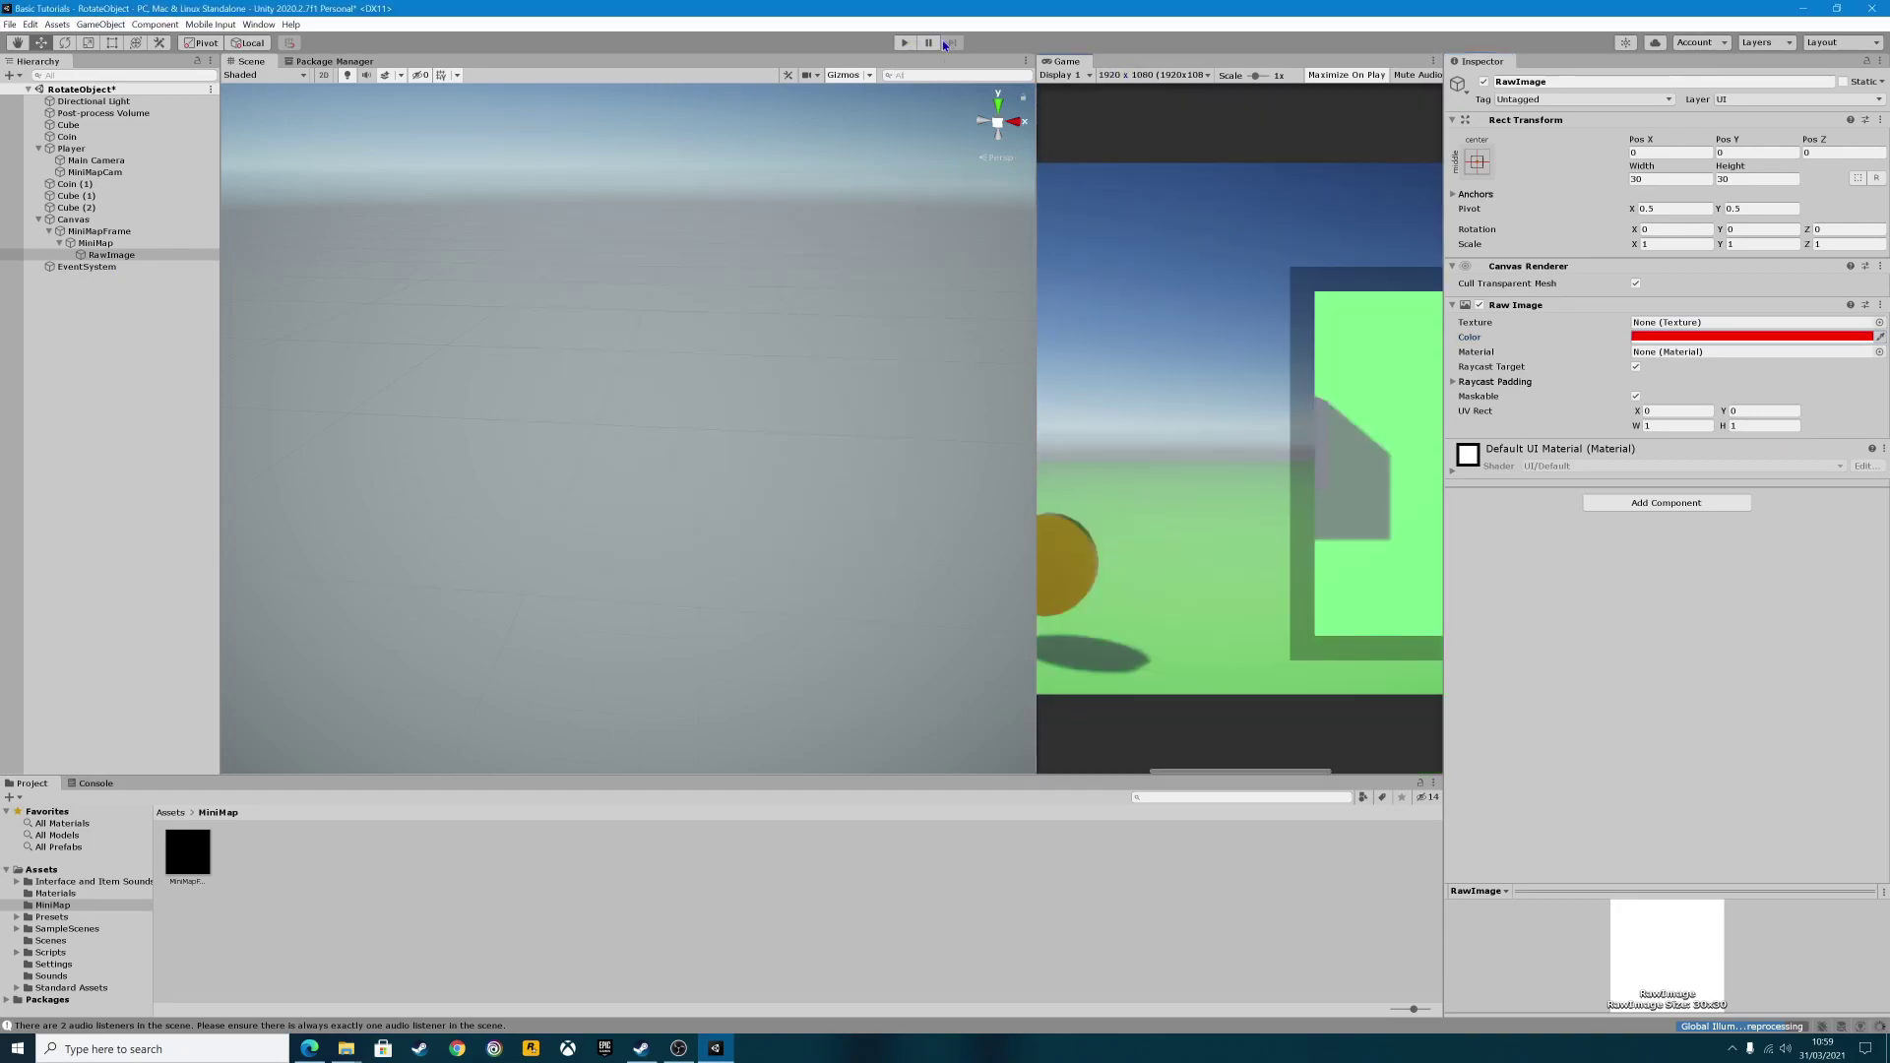
{"action": "left_click", "coordinate": [903, 43]}
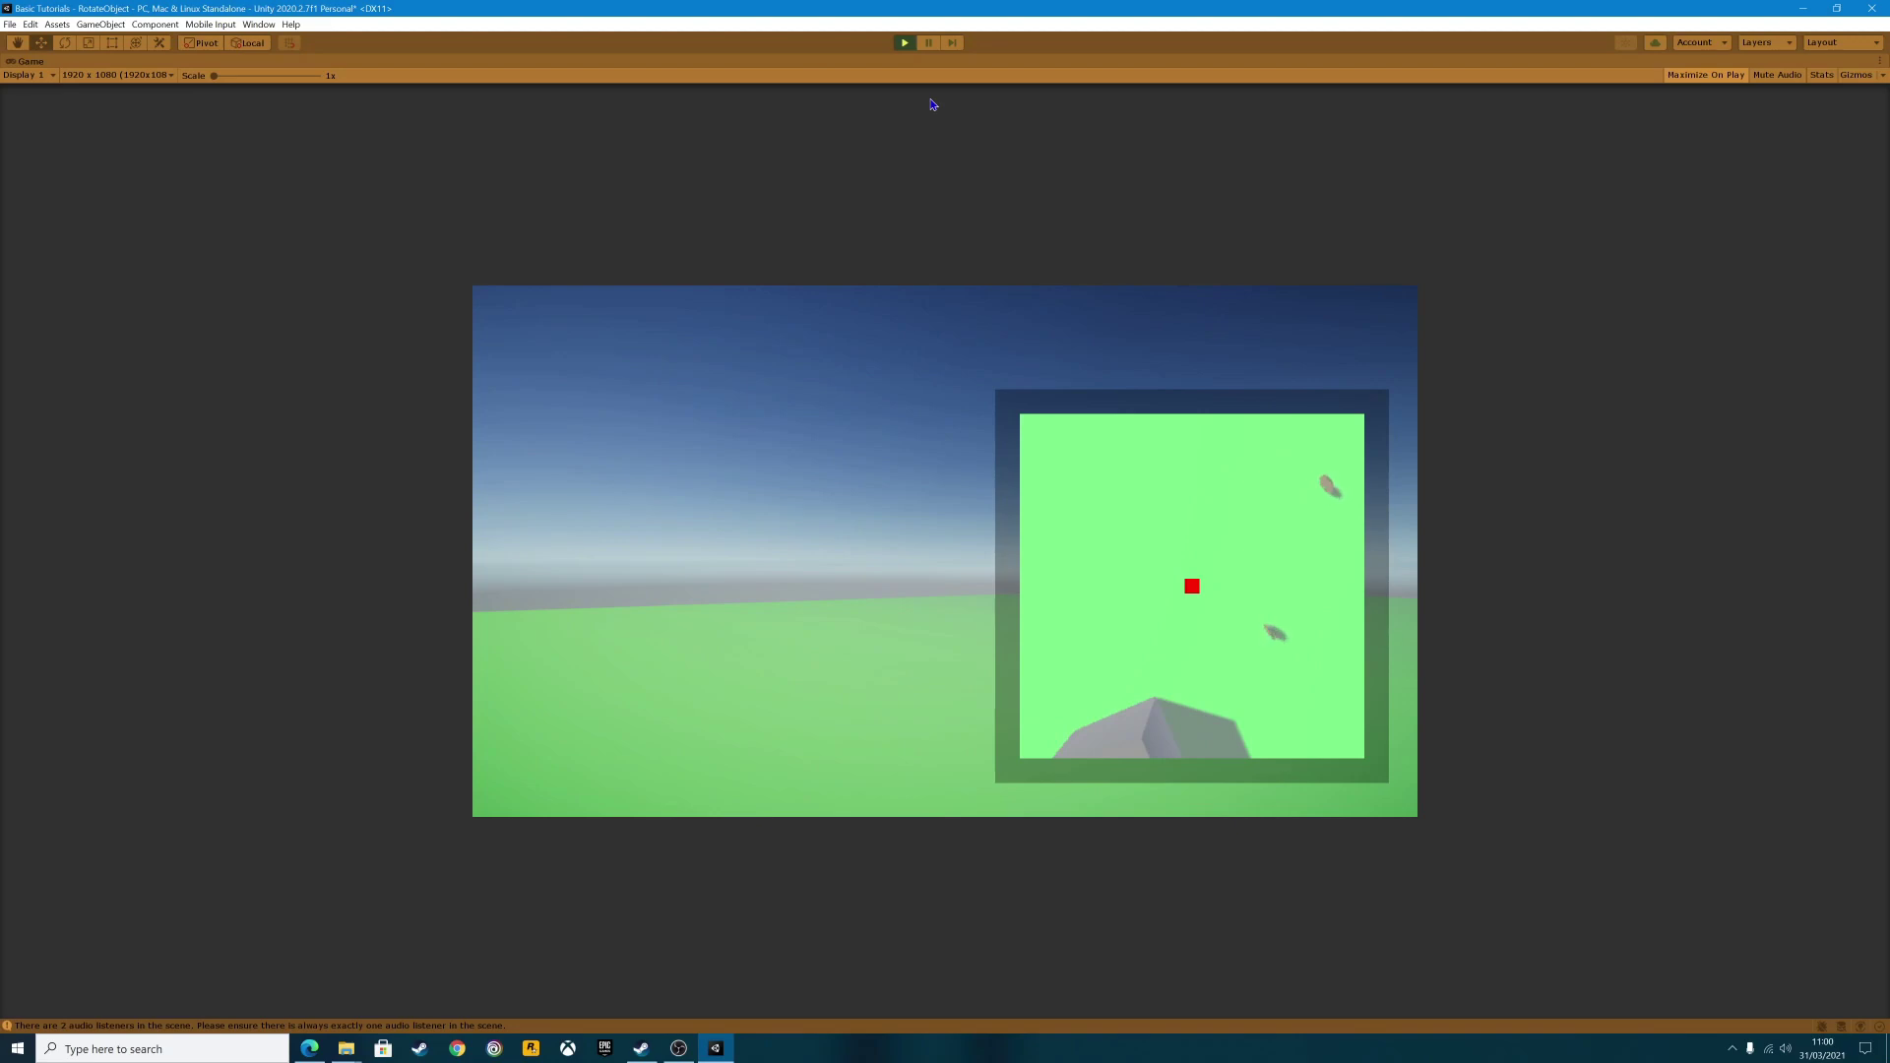
{"action": "left_click", "coordinate": [906, 44]}
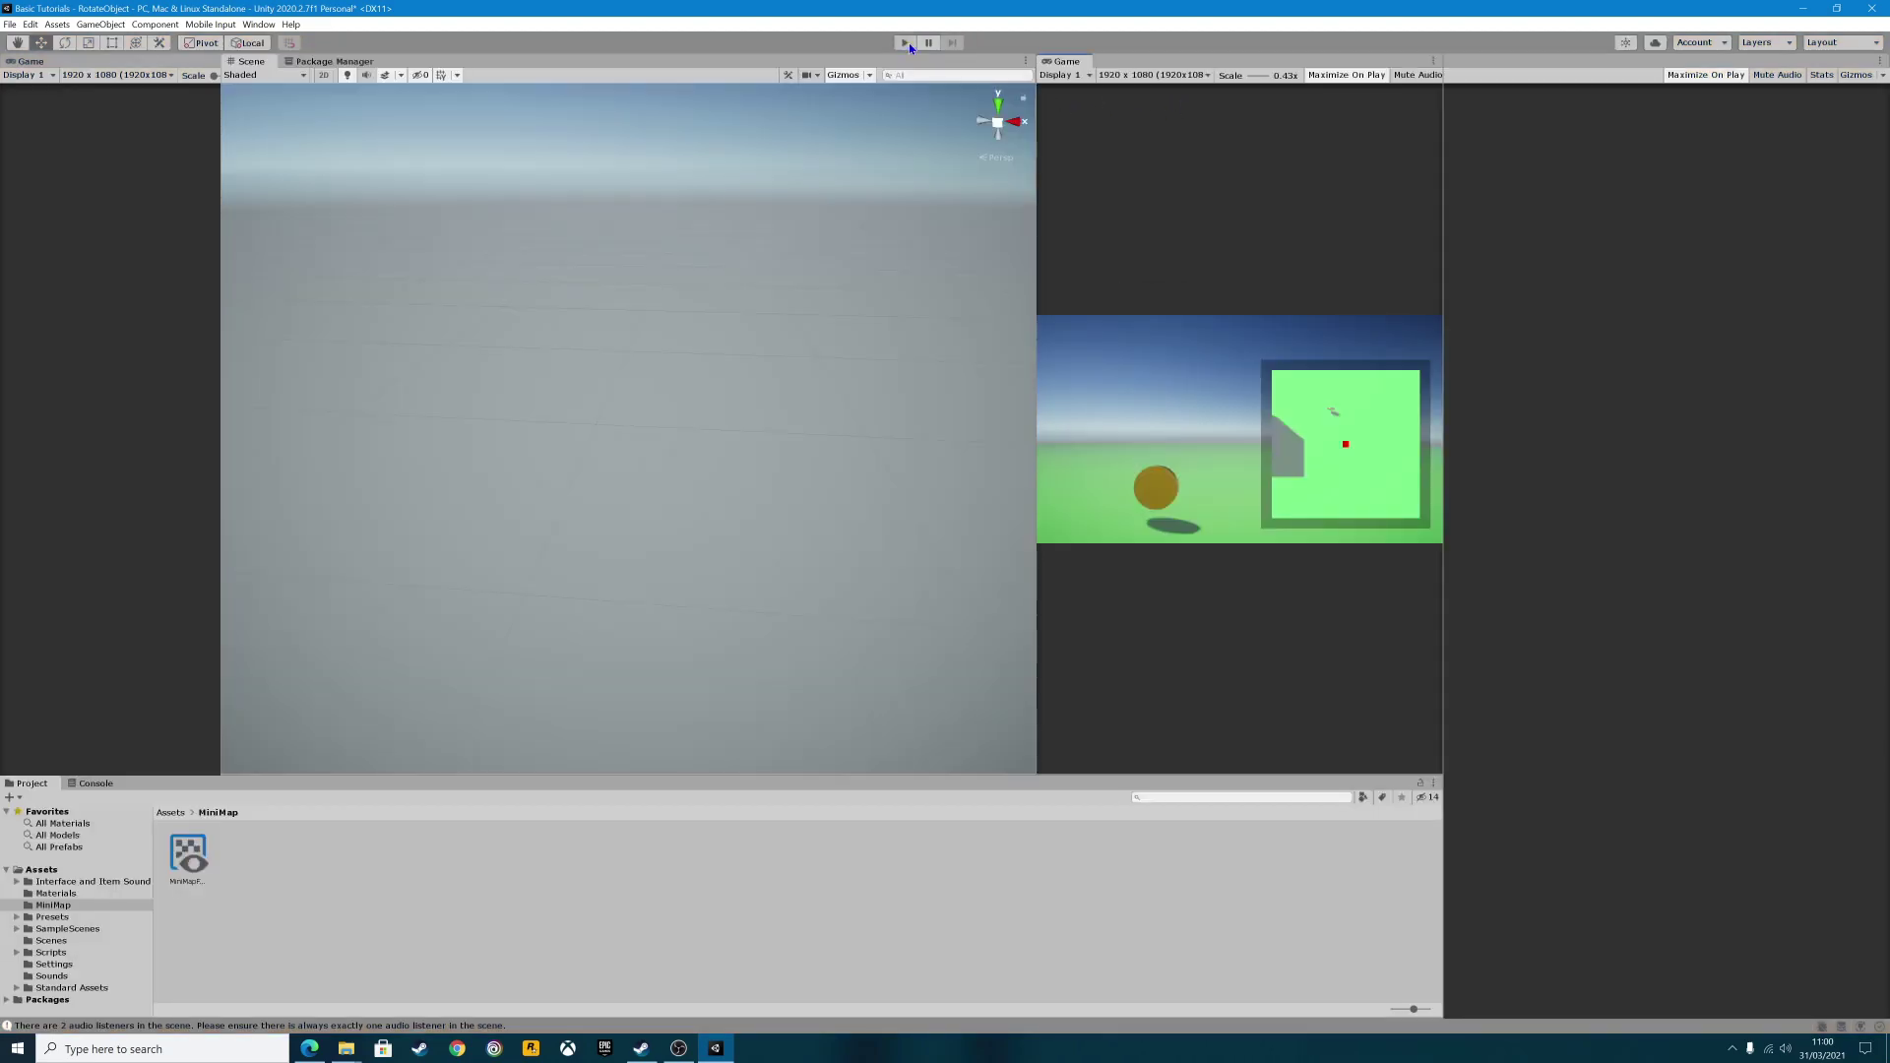